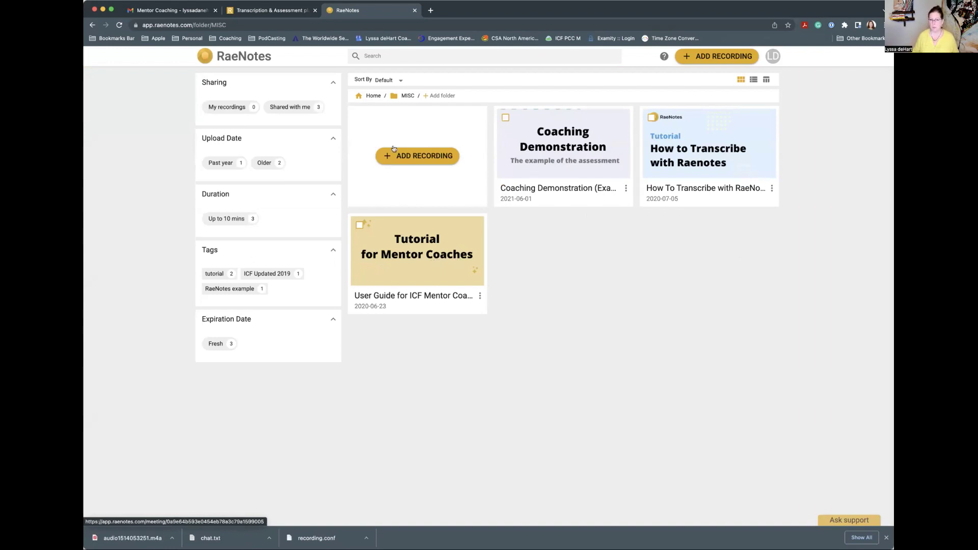
Go to the Home library and try the options for adding a recording, with the High accuracy (Beta) model.
click(368, 96)
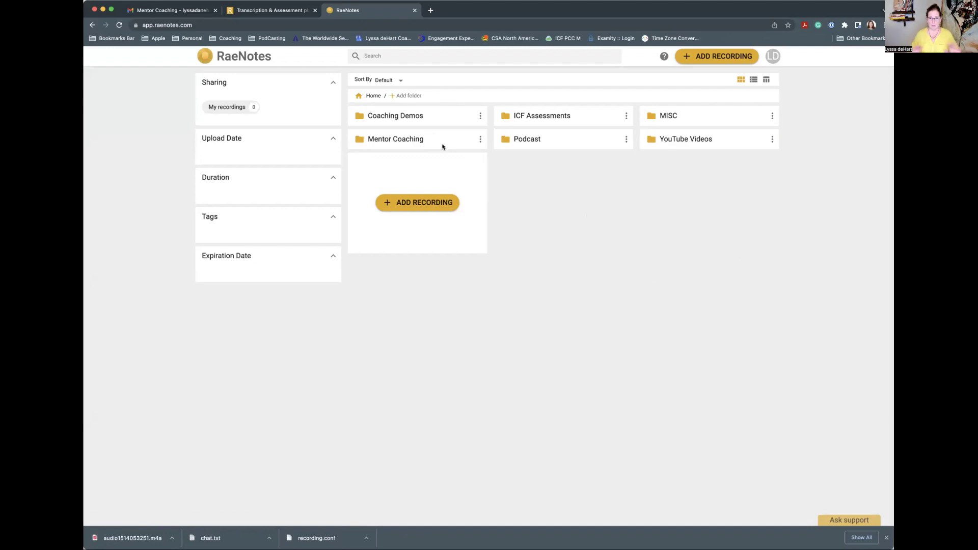
click(774, 57)
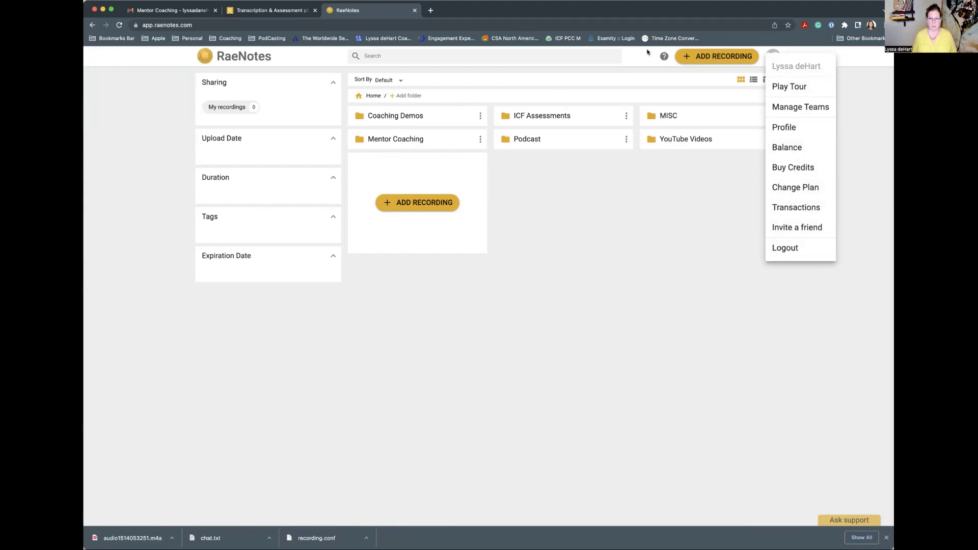
click(707, 56)
click(707, 56)
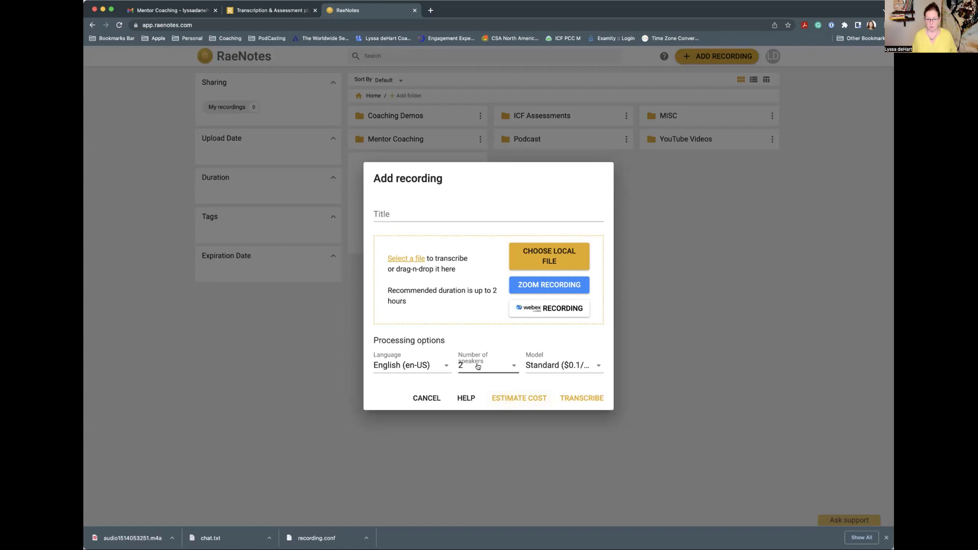
click(538, 362)
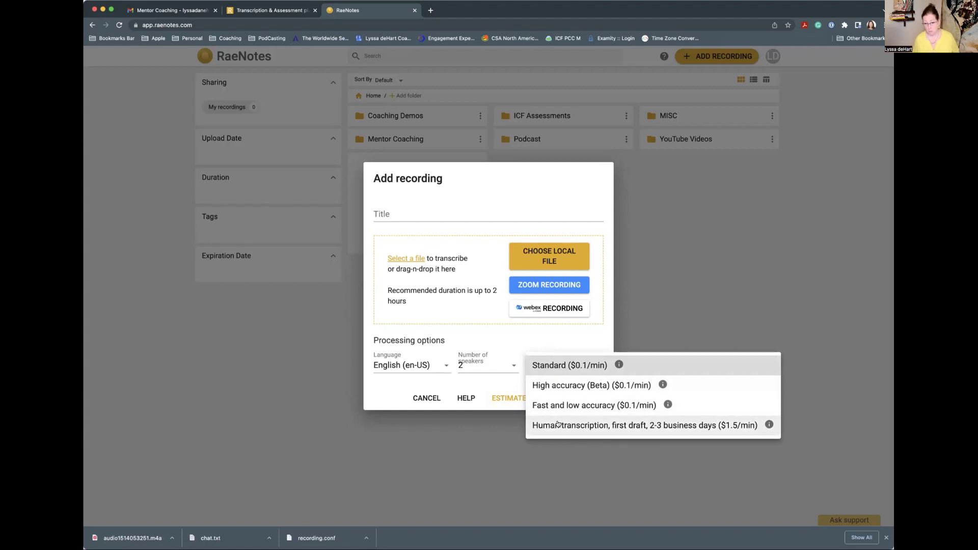
click(548, 385)
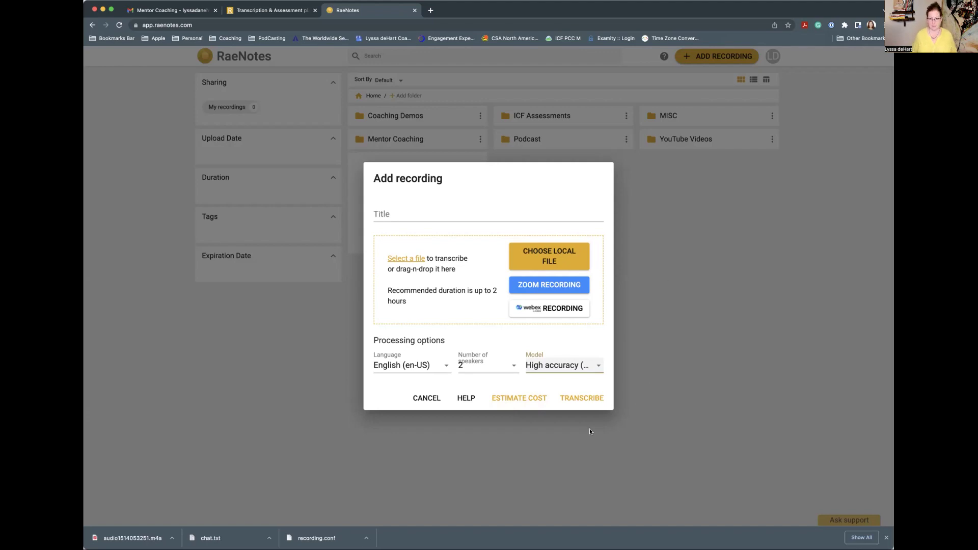
click(576, 401)
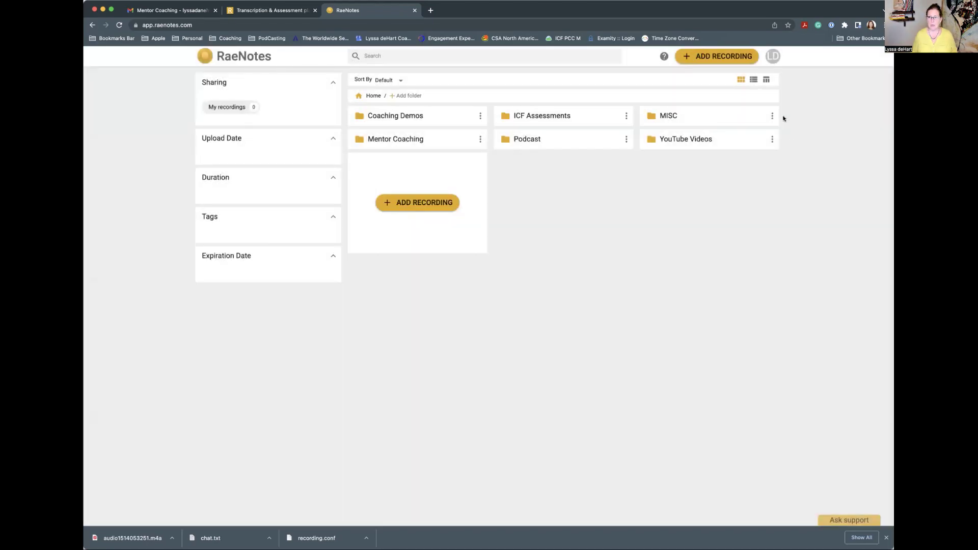
Open the profile settings and select ICF PCC Markers (2020) for the Mentor Coaching account type.
click(770, 57)
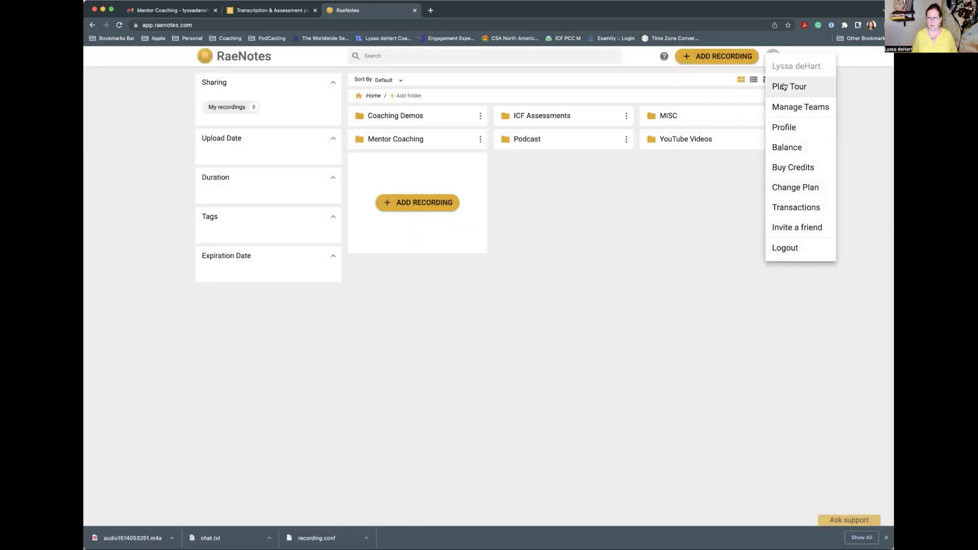
click(792, 128)
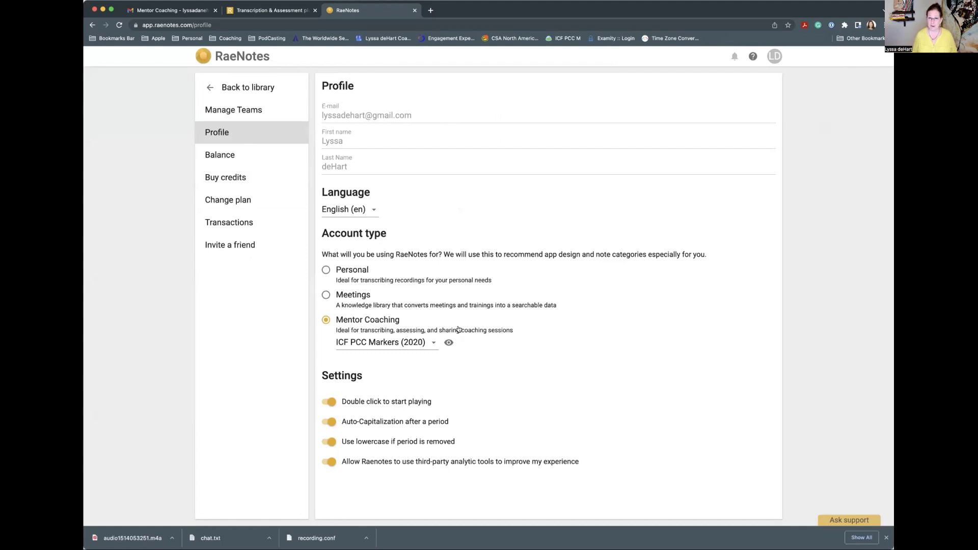
click(433, 342)
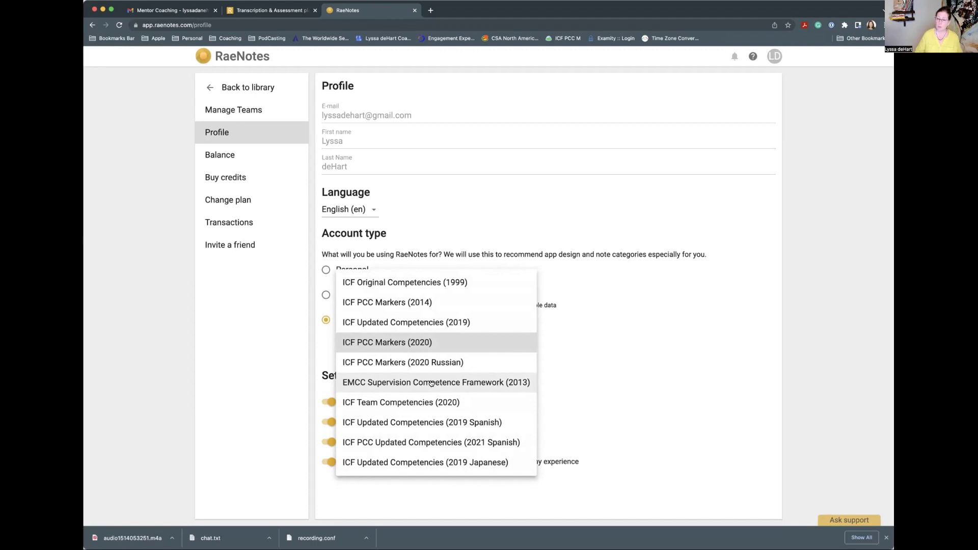
click(369, 341)
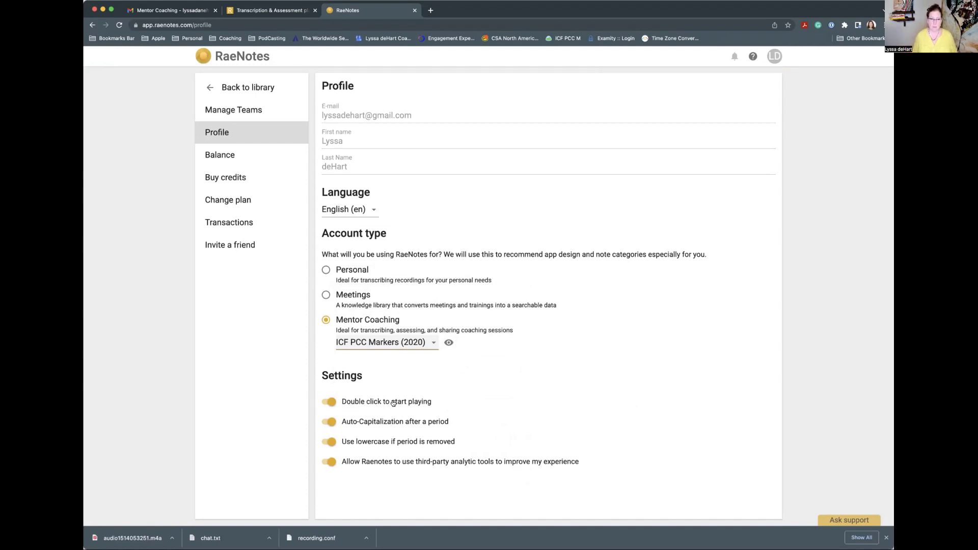
Return to the library and open the Coaching Demo - Fully Alive recording from the YouTube Videos folder.
click(772, 58)
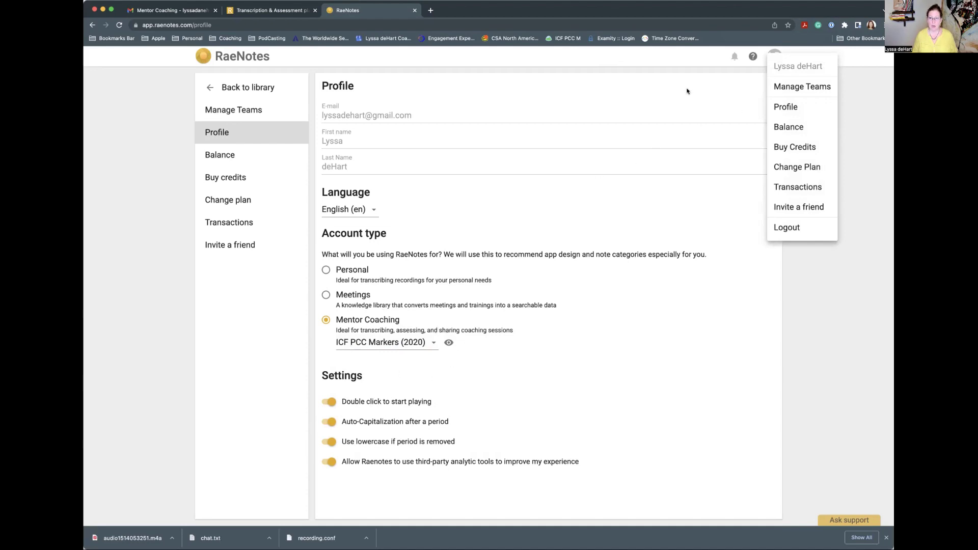
click(239, 89)
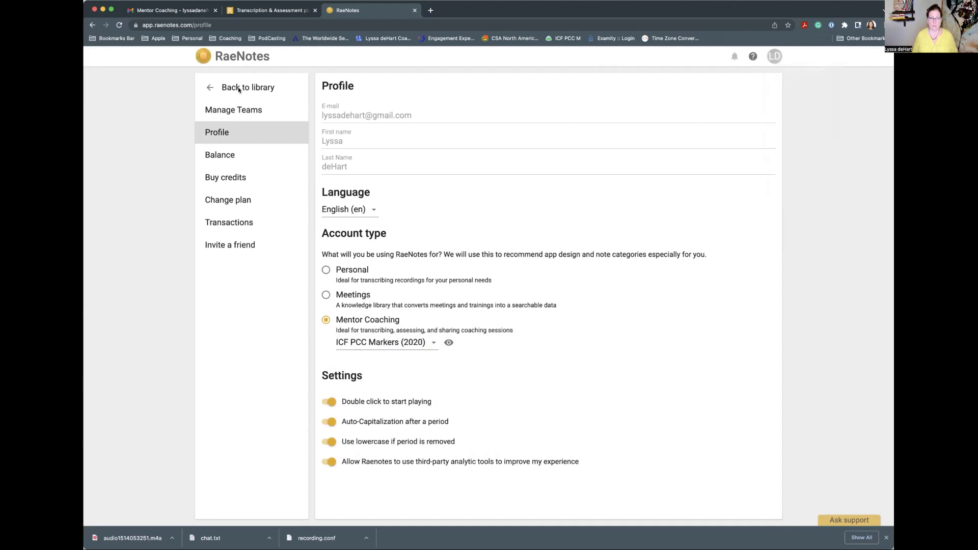
click(239, 89)
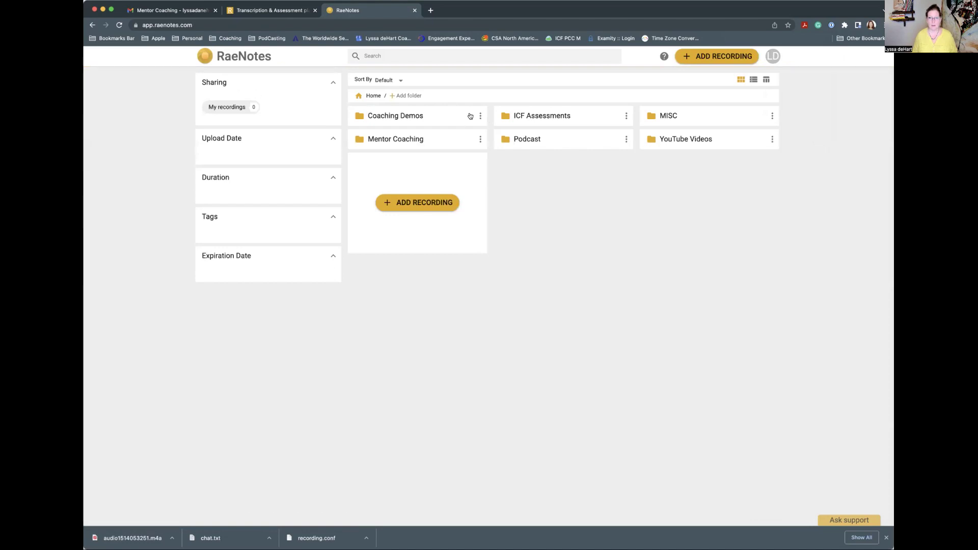
click(666, 139)
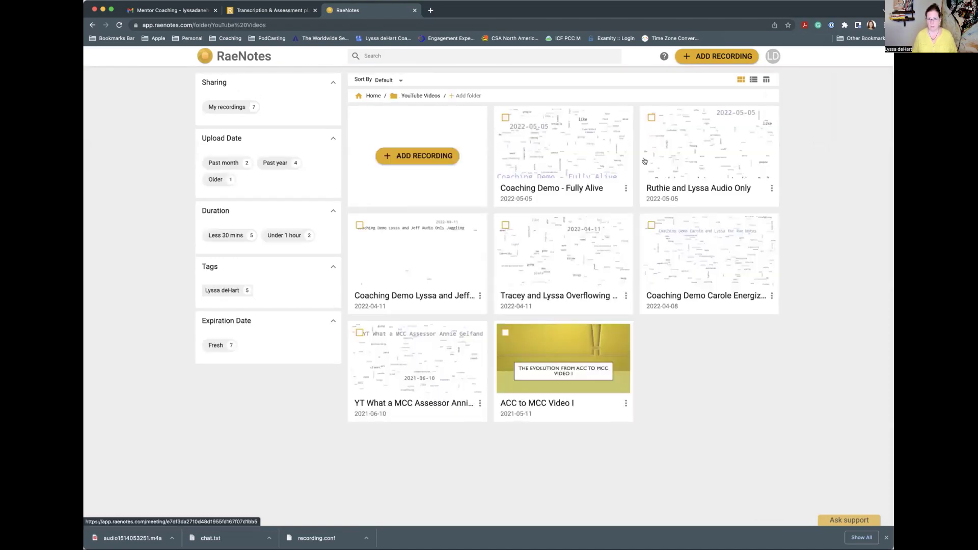
click(551, 188)
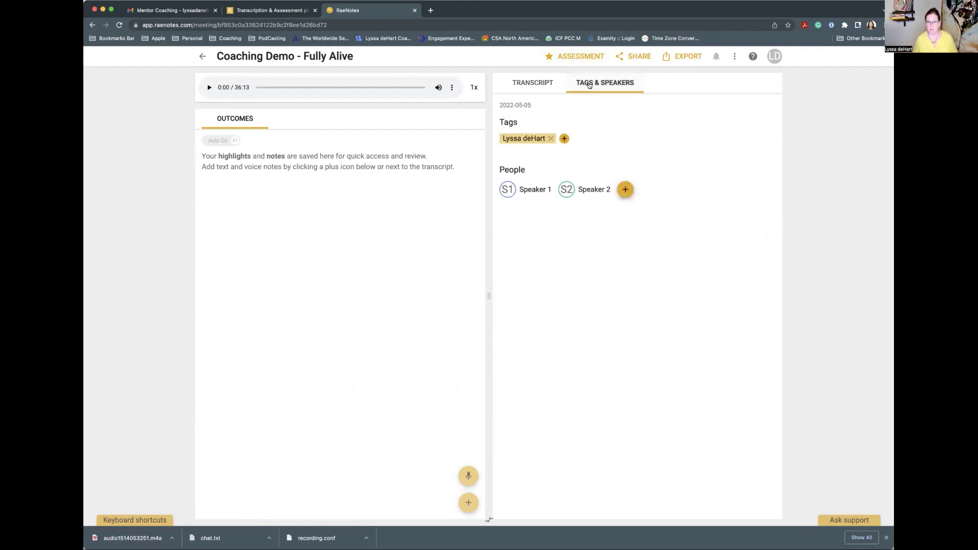
Play the opening transcript passage, end it with a question mark, and capitalize the client's first name in it.
click(525, 190)
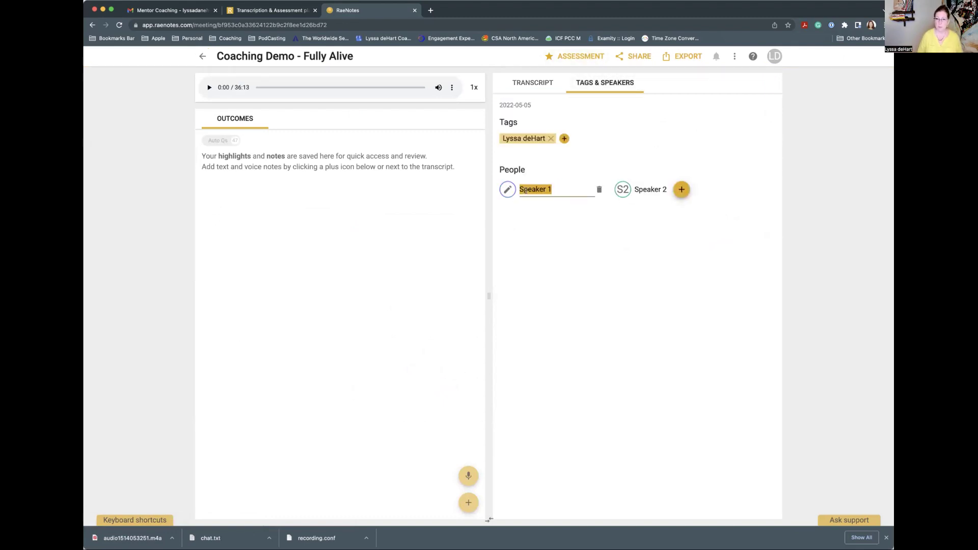
click(517, 82)
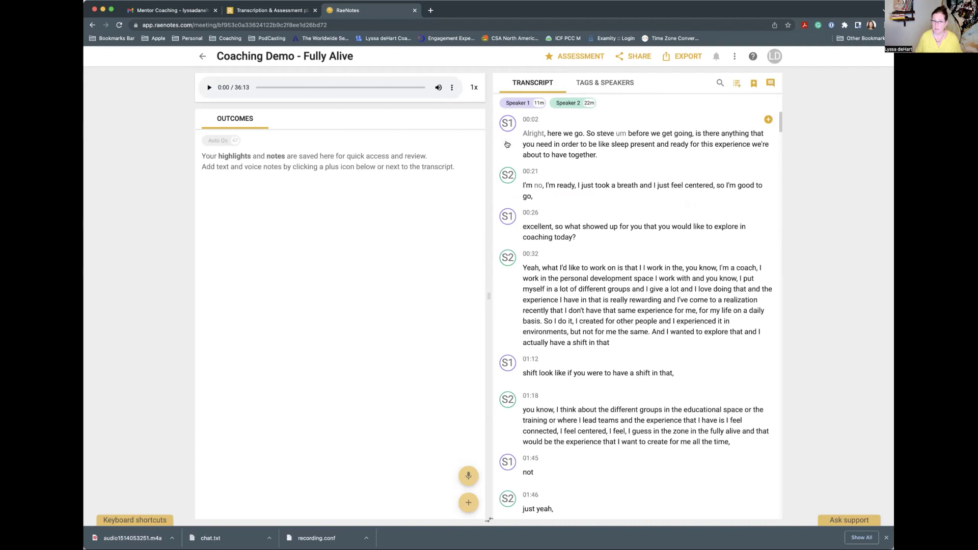
click(508, 144)
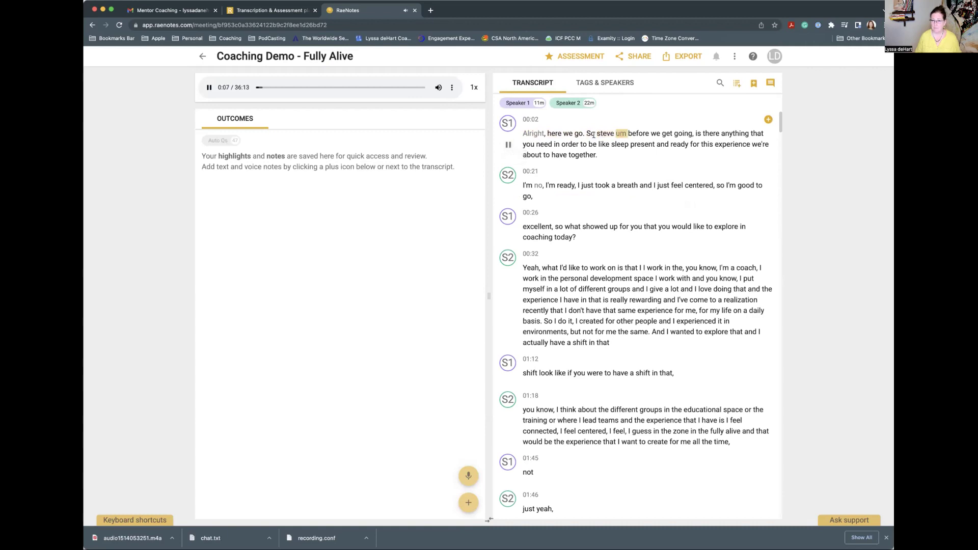
click(508, 146)
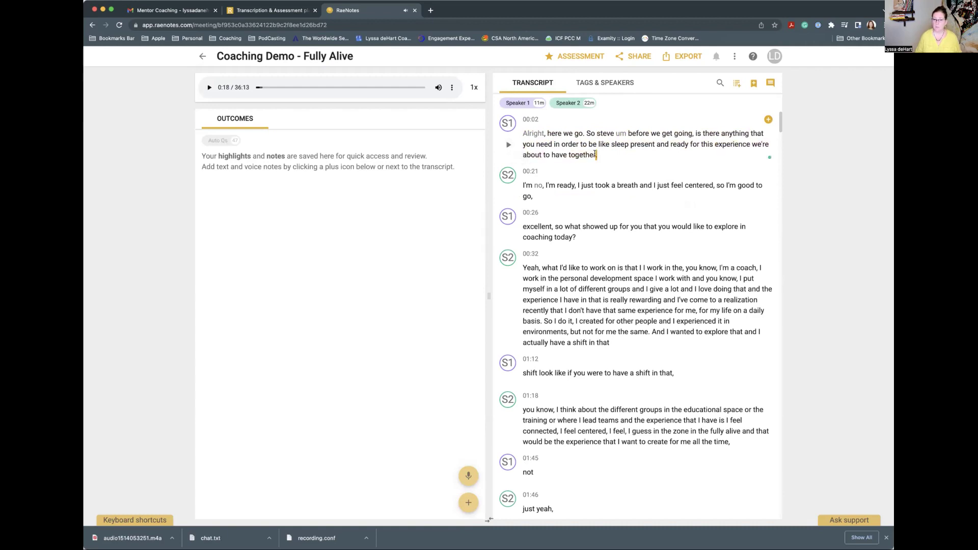
text(?)
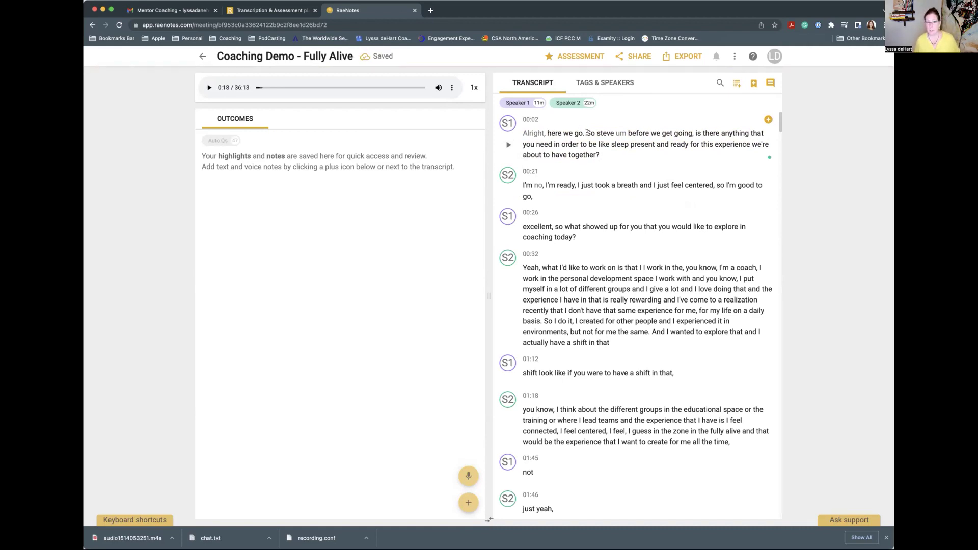
drag(596, 132, 600, 133)
text(S)
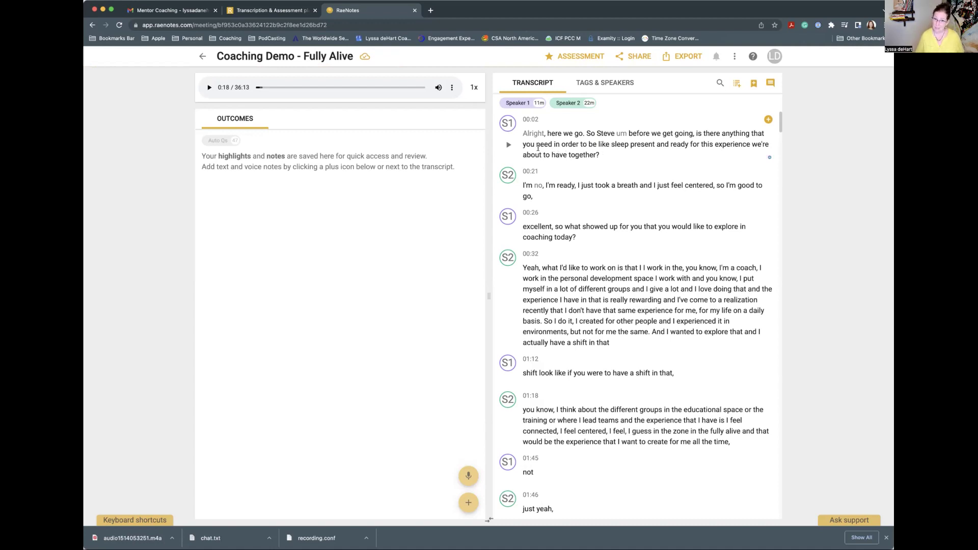
Replace the misheard word "sleep" with "fully" in the opening passage and replay the audio to check it.
click(603, 144)
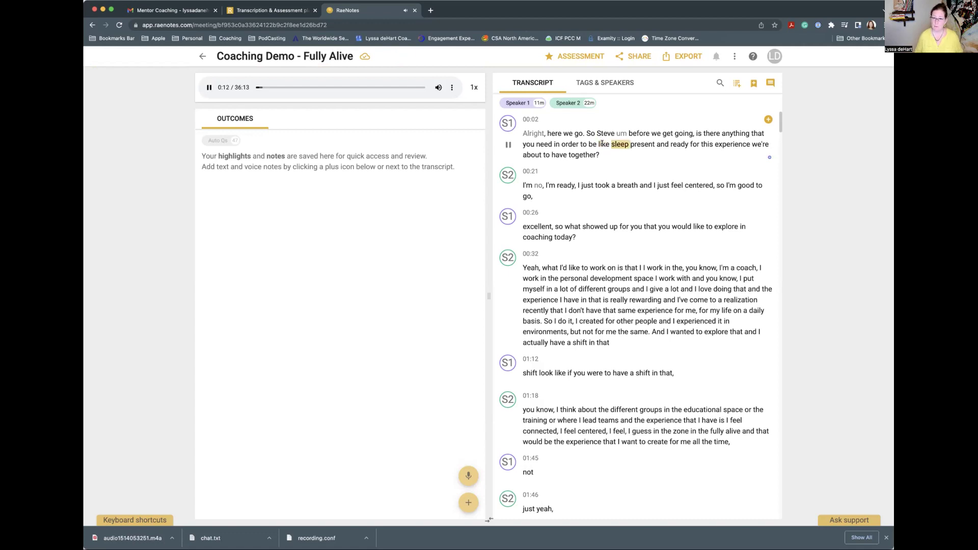
key(space)
drag(611, 144, 626, 144)
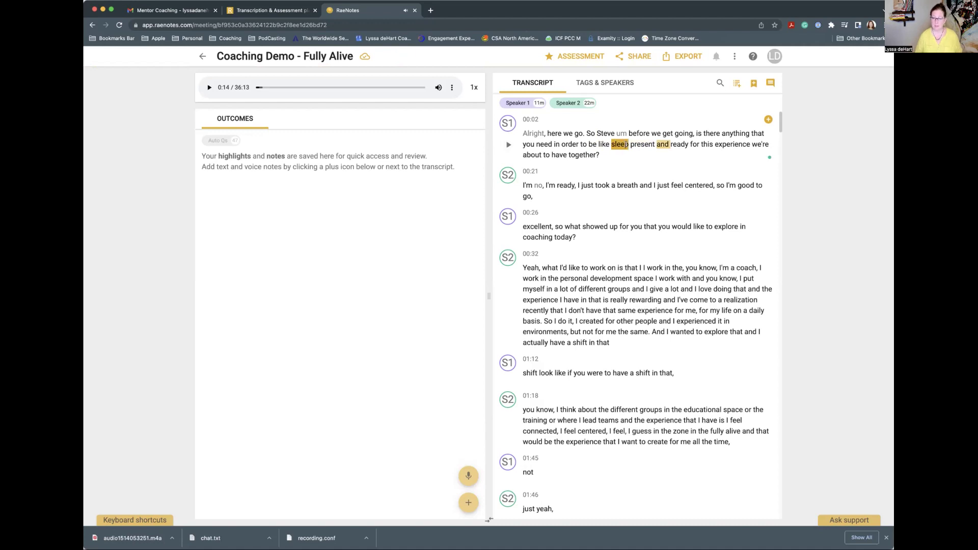
text(full)
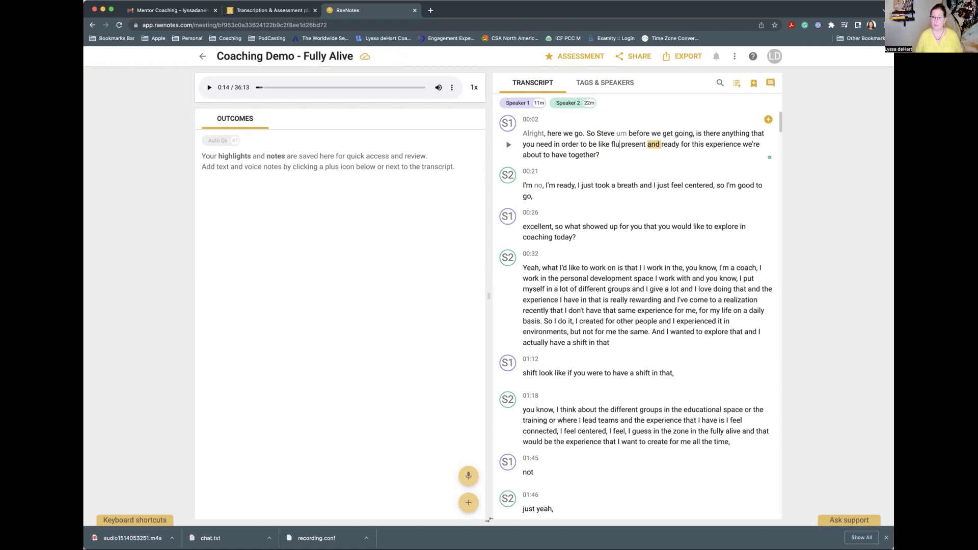
text(y)
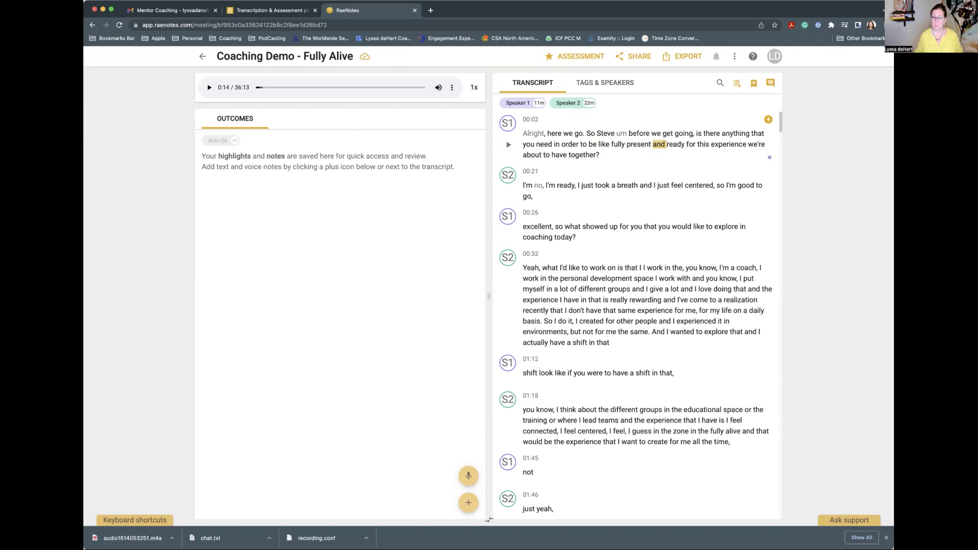
click(507, 145)
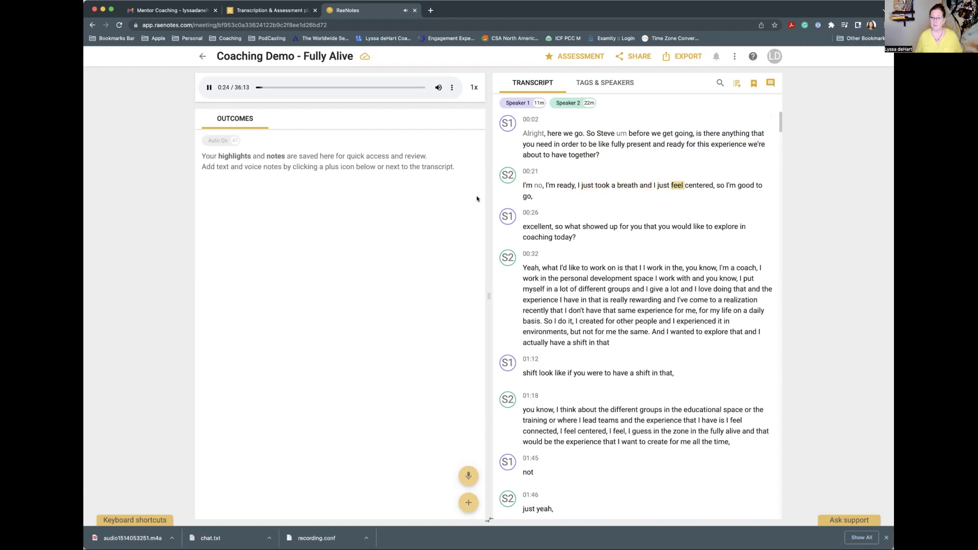
click(508, 193)
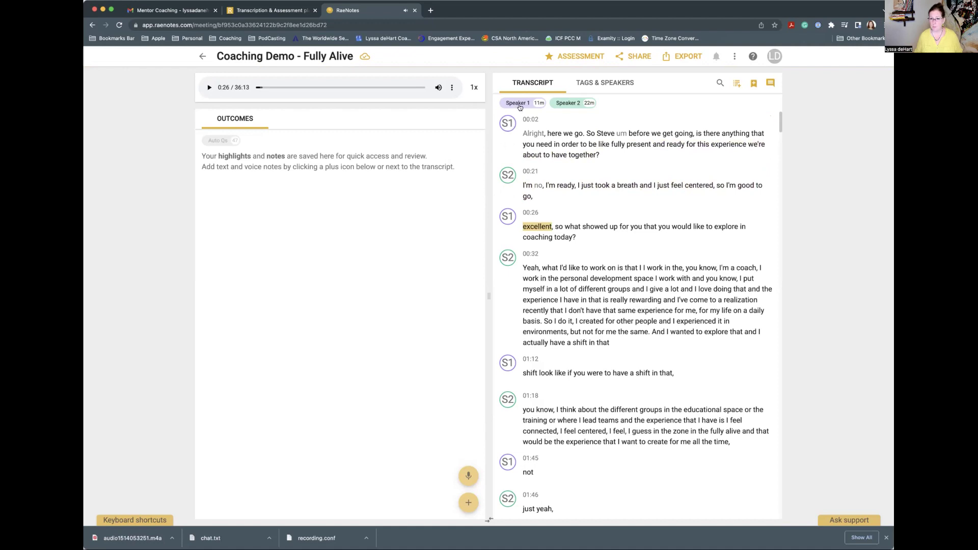
Rename Speaker 1 to the coach's first name and Speaker 2 to Client.
click(610, 82)
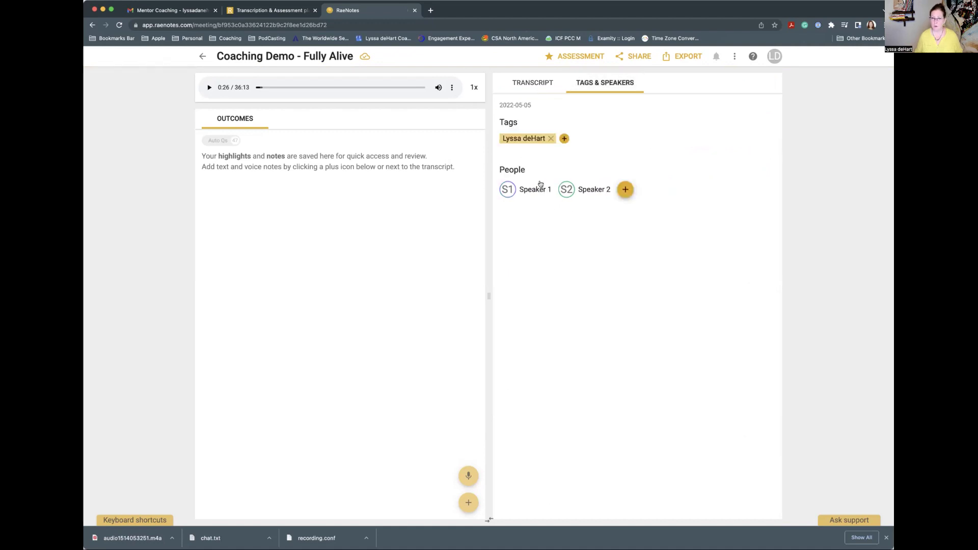
click(539, 190)
text(Lyssa)
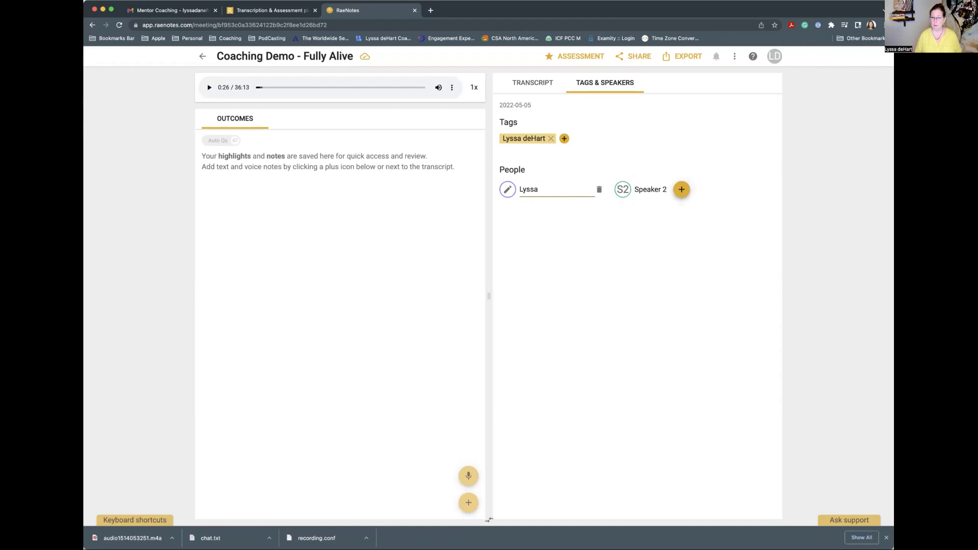
click(658, 190)
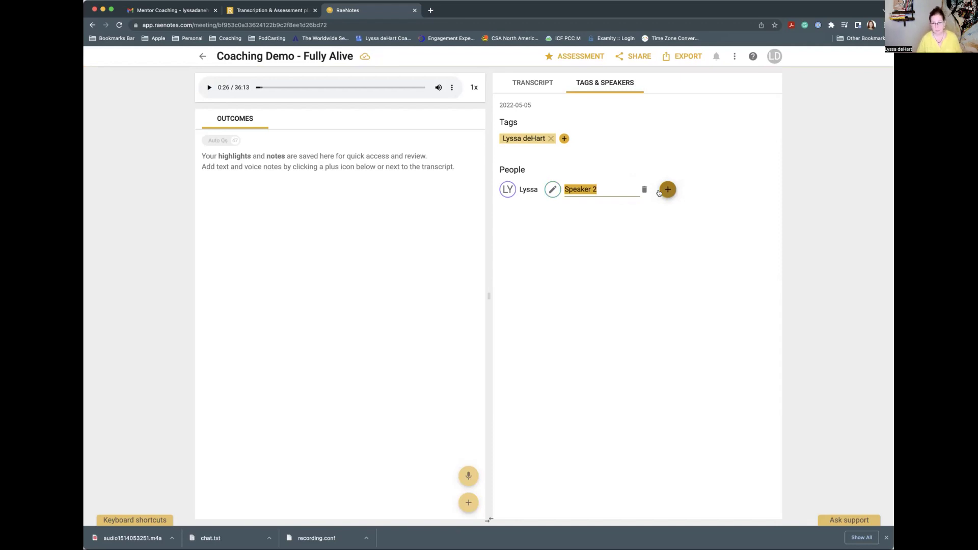
text(Clien)
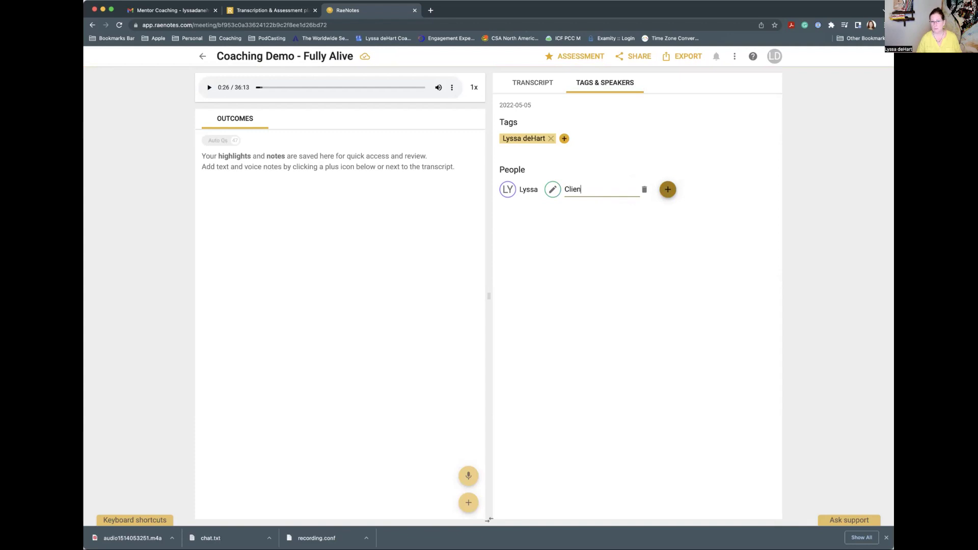
click(618, 227)
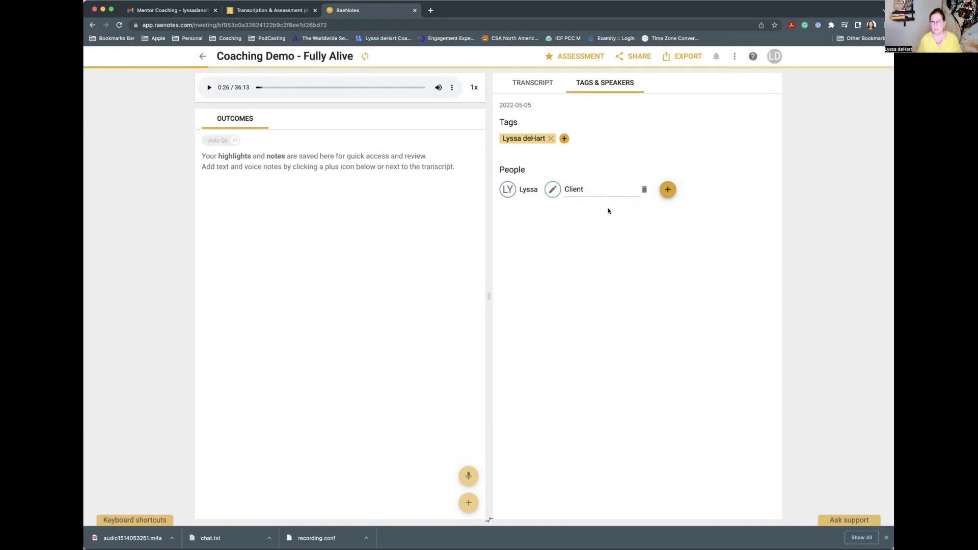
Capitalize the first word of the transcript passage at 00:26 so it reads "Excellent".
click(520, 82)
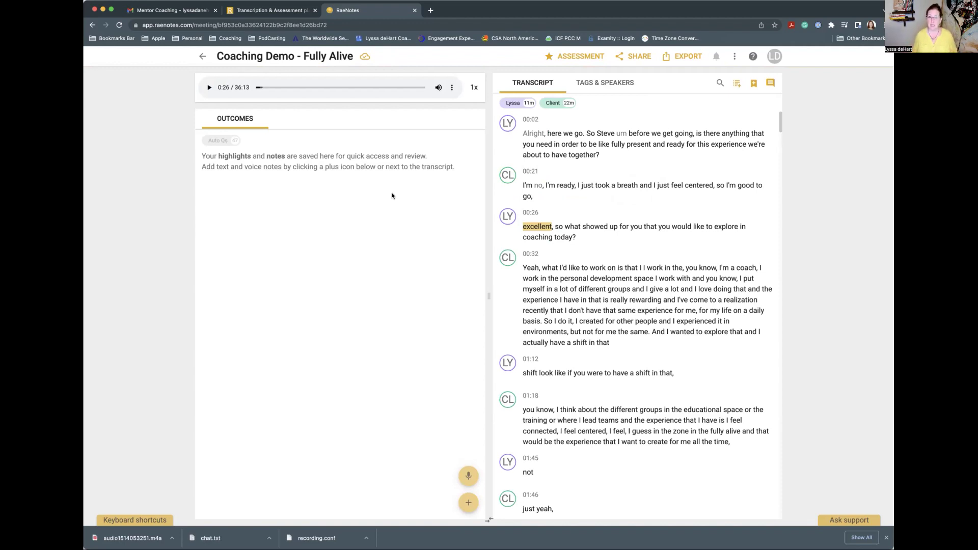
click(520, 224)
key(Delete)
text(E)
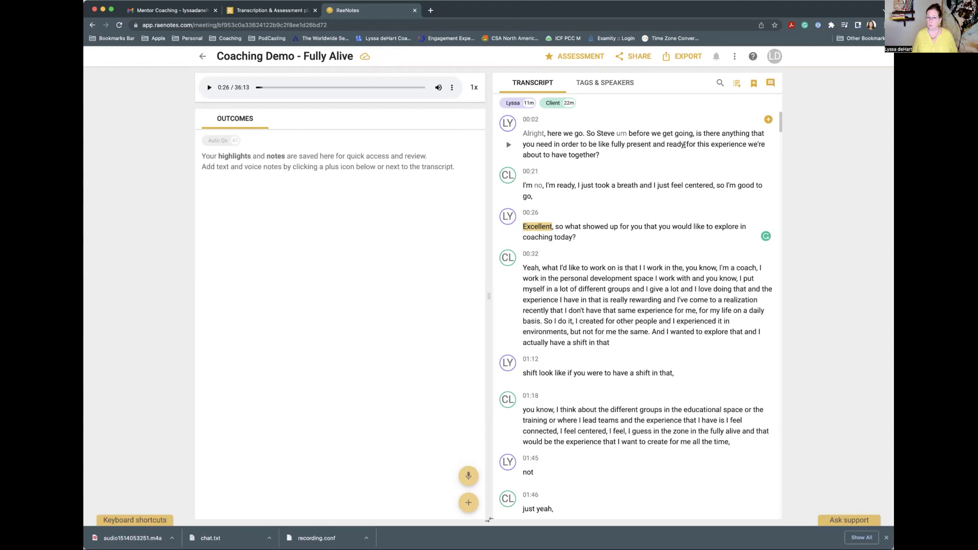
Tag the opening passage at 00:02 with 4.Trust and mark the criterion "Shows support and empathy".
click(768, 119)
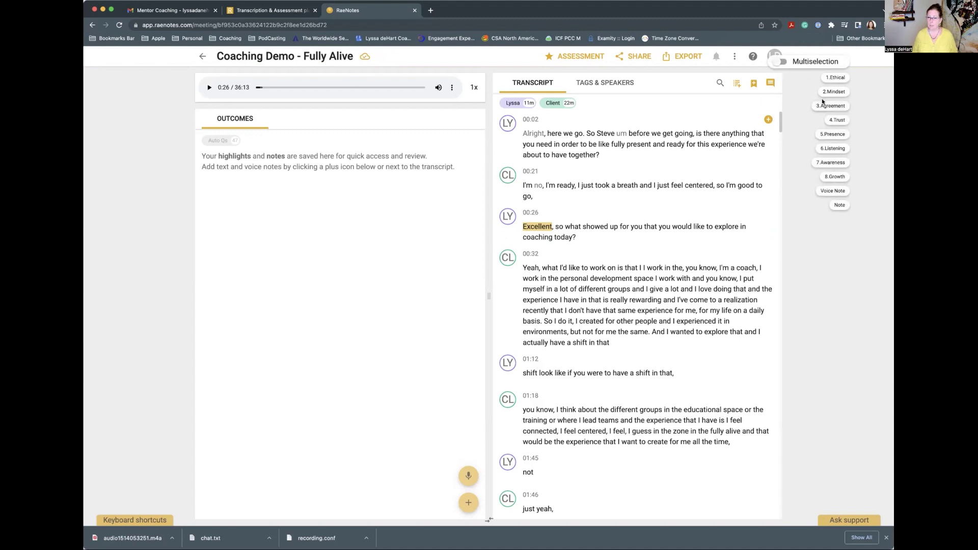
click(832, 119)
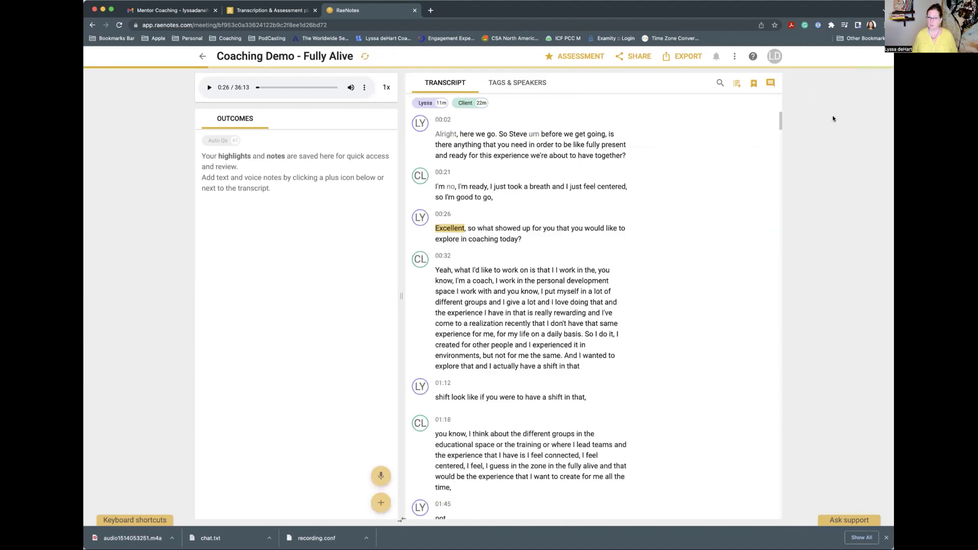
click(711, 167)
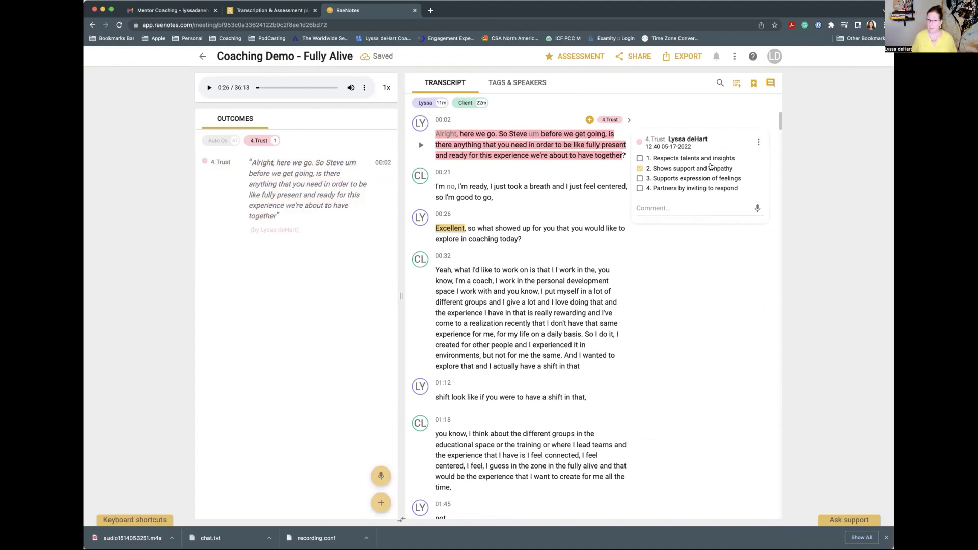
Add a second tag, 1.Ethical, to the opening passage and mark "Familiar with Code of Ethics".
click(587, 120)
click(656, 78)
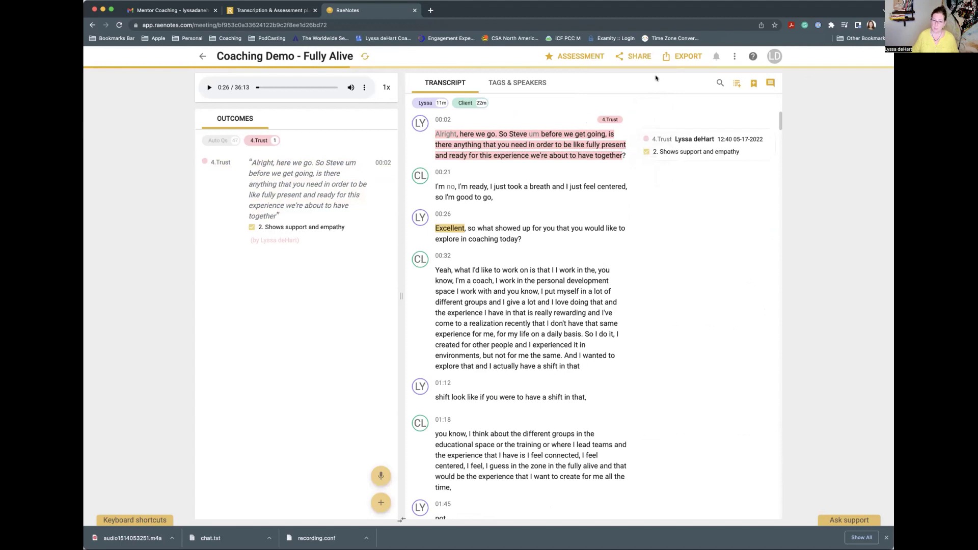
click(640, 158)
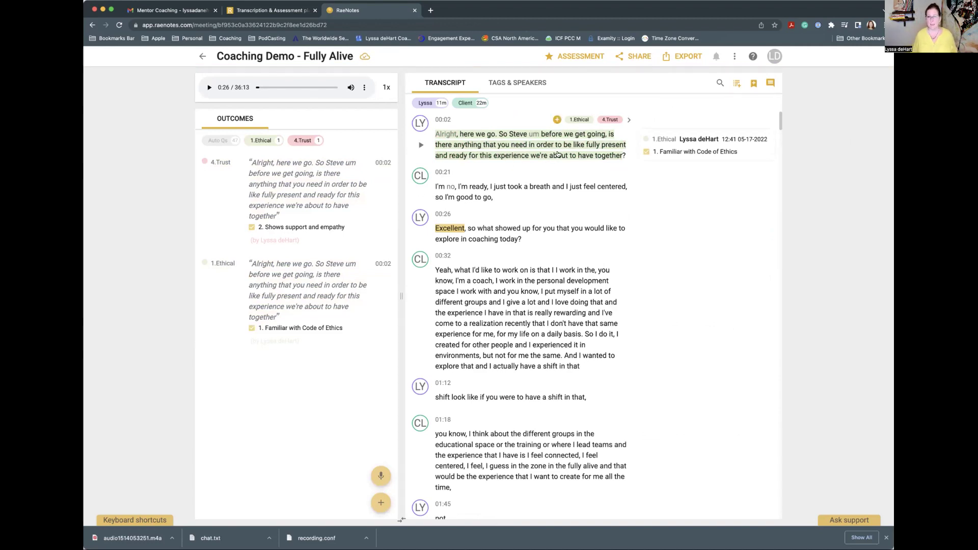
Delete the 1.Ethical tag from the opening passage.
click(573, 120)
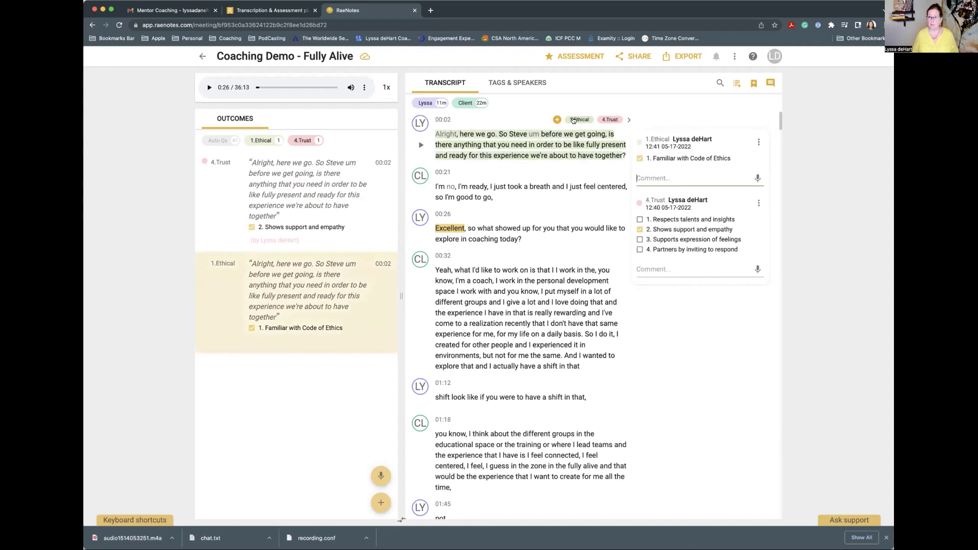
click(756, 144)
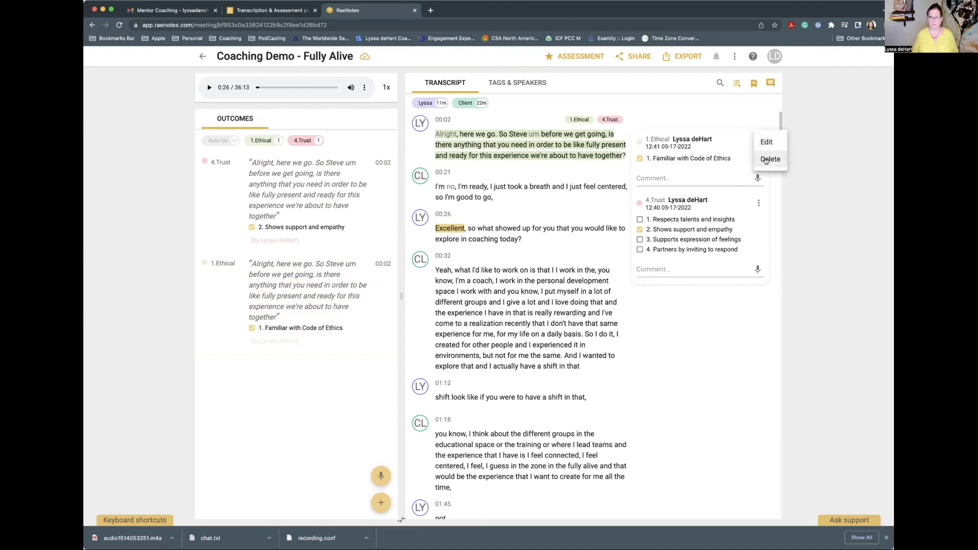
click(765, 160)
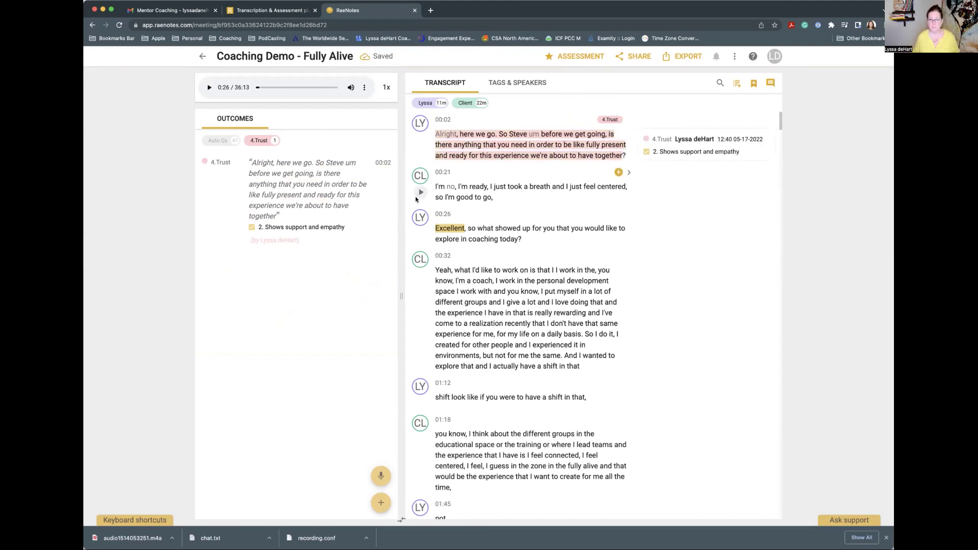
Play the 00:26 passage and tag it with 3.Agreement, marking "Identifies what to accomplish" and "Defines what to address".
click(420, 233)
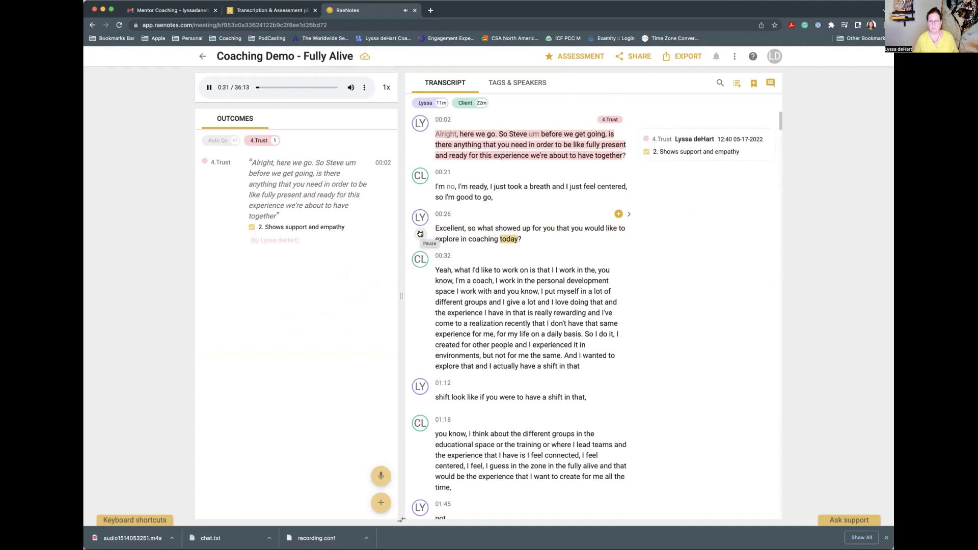
click(420, 233)
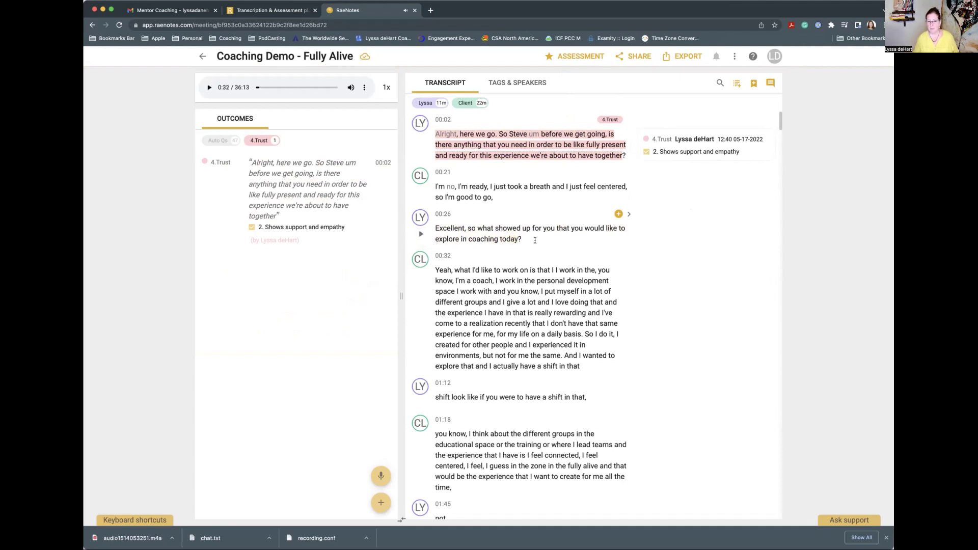
click(618, 213)
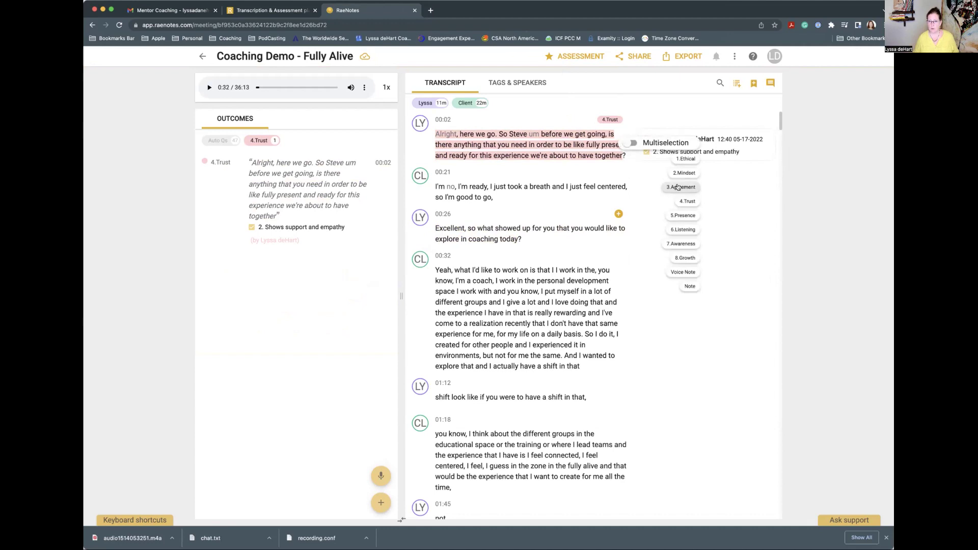
click(677, 187)
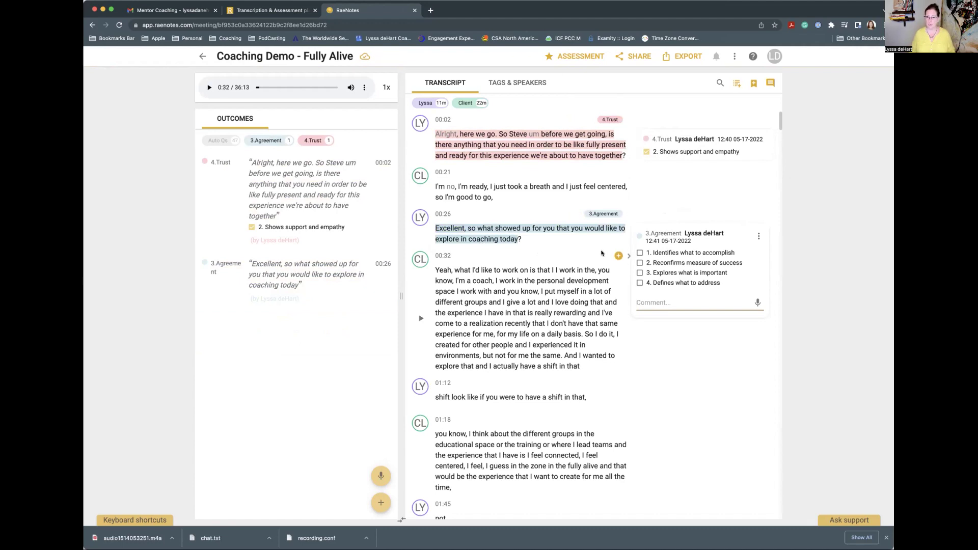
click(640, 253)
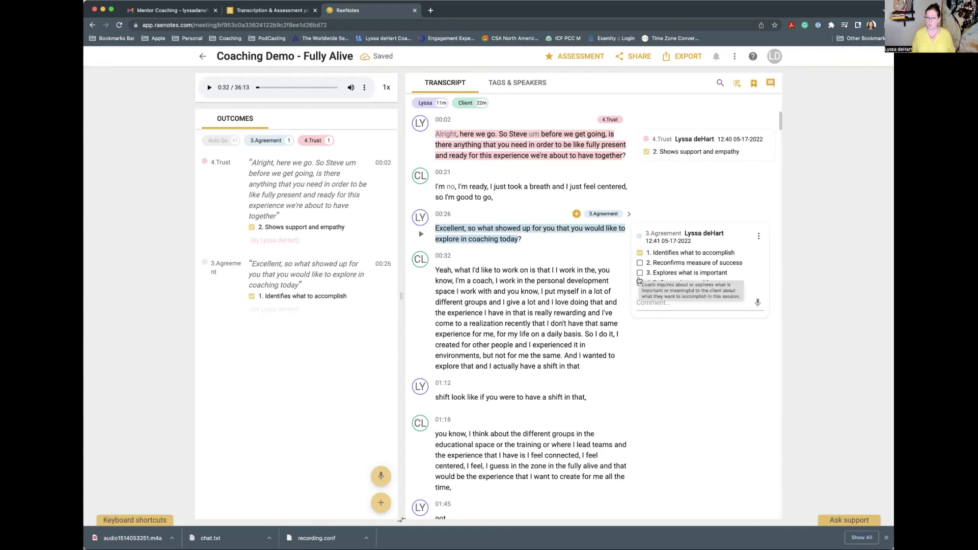
click(639, 284)
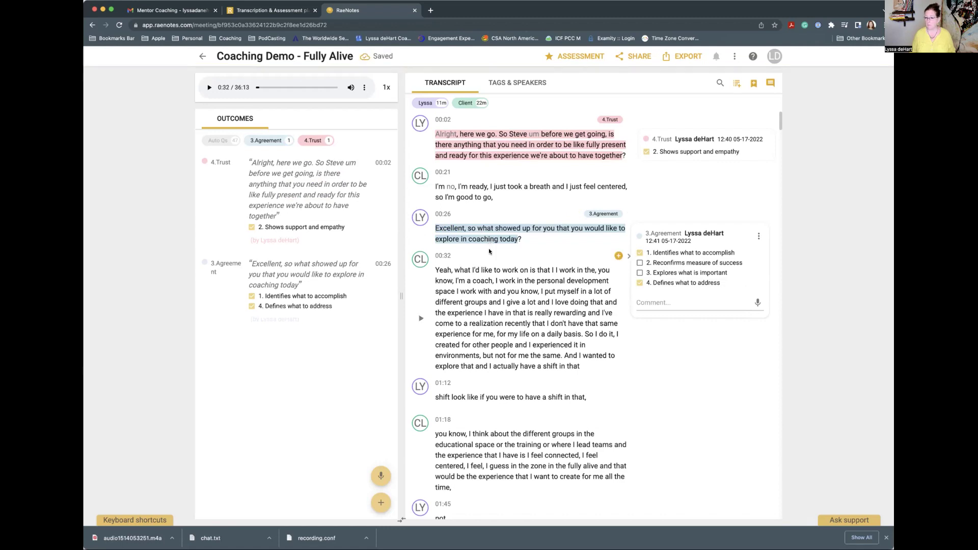
Play the 00:32 passage and add periods after "space" and "doing that", capitalize the following "And", and add a comma after "my life".
scroll(488, 248, down, 2)
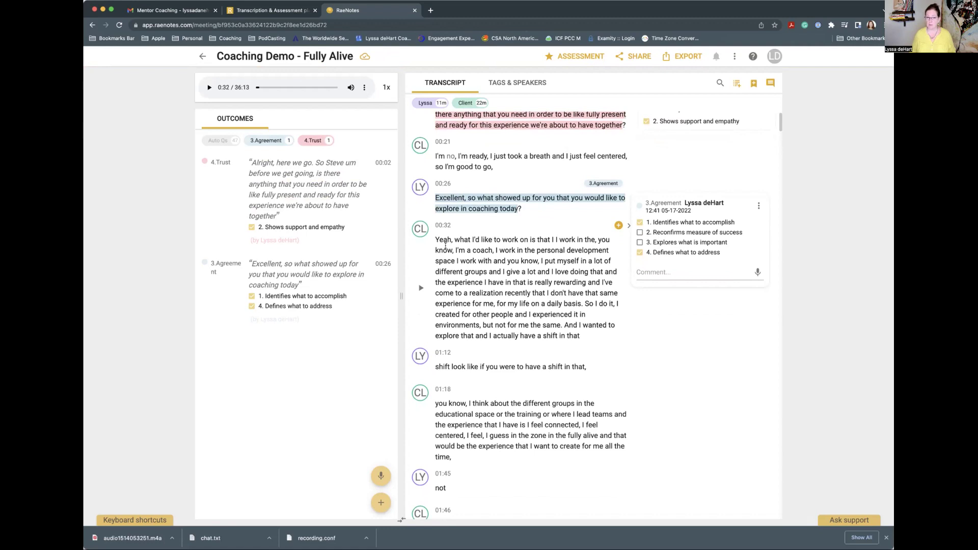
click(418, 287)
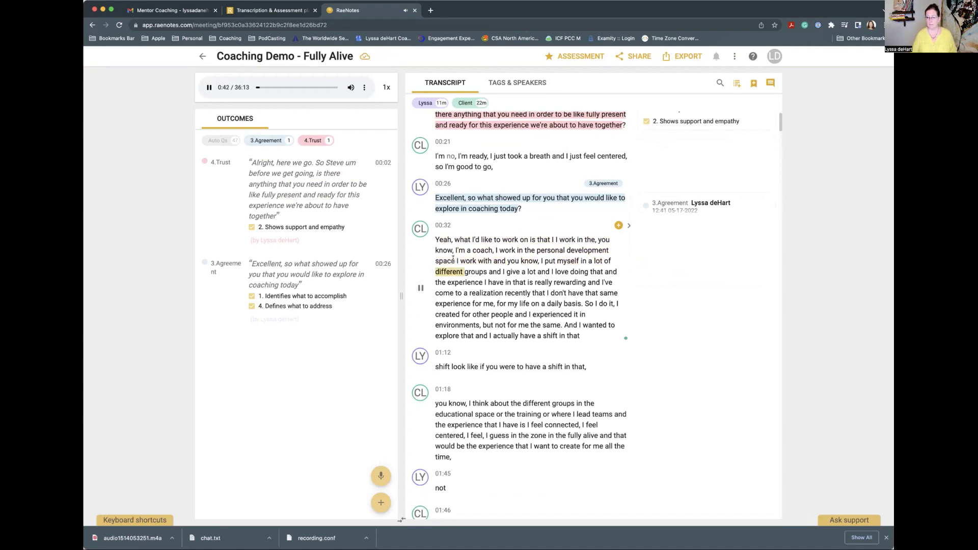
click(452, 258)
text(.)
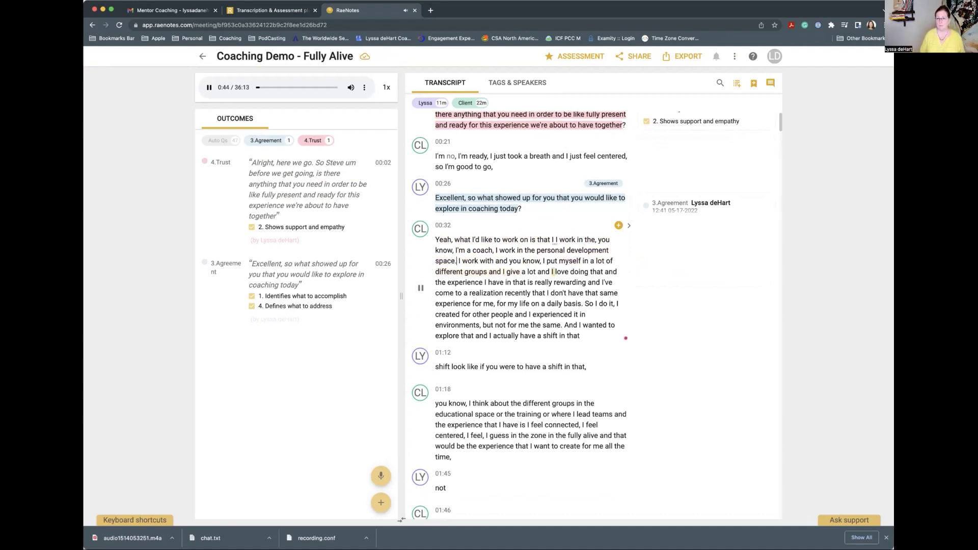
click(601, 270)
text(.)
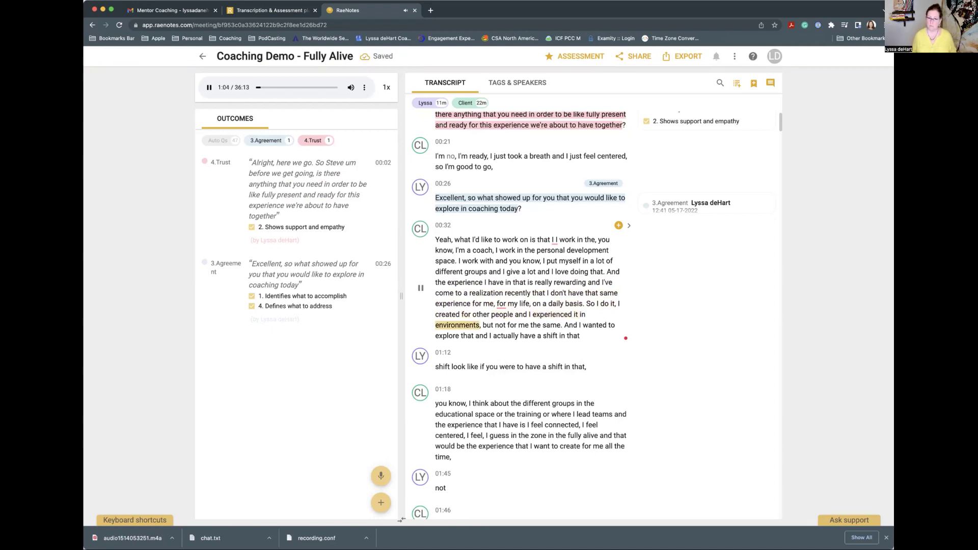
End the 00:32 passage with a period and the 01:12 passage with a question mark, and pause the playback.
scroll(509, 306, down, 1)
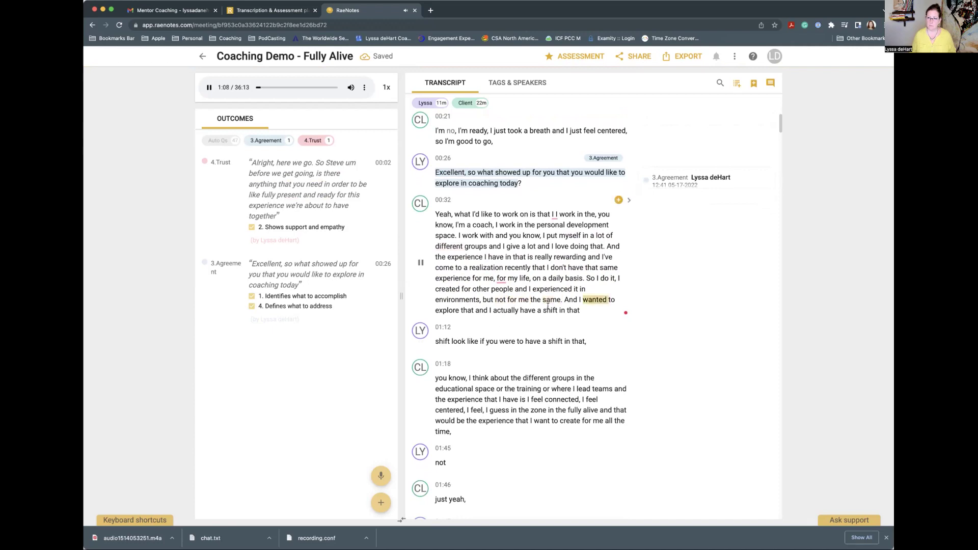
scroll(542, 306, down, 1)
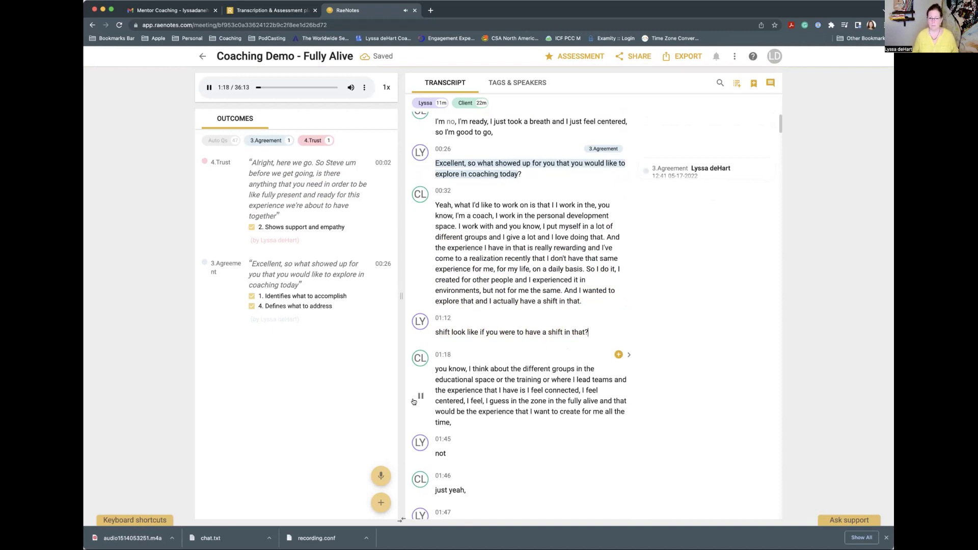
key(Escape)
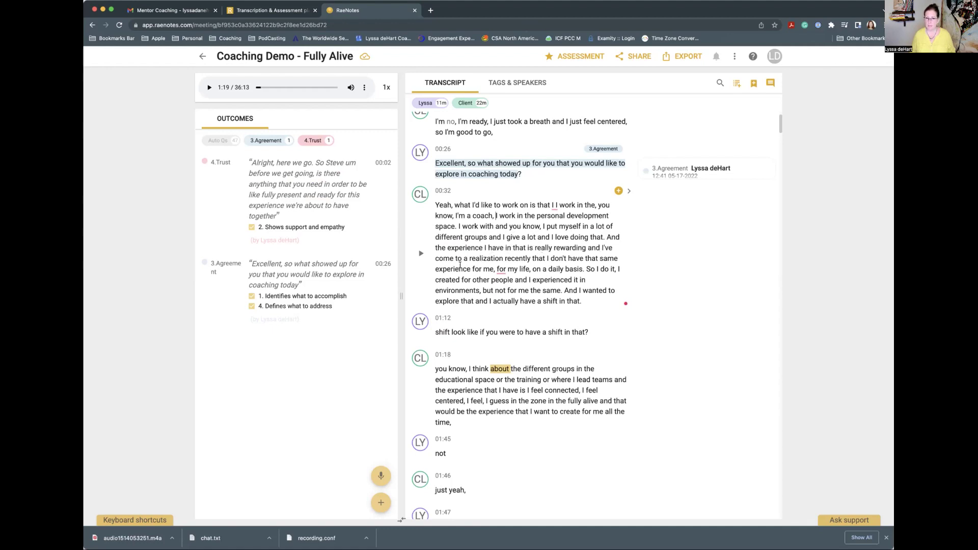
Attach the note "Possible topic" to the words "I wanted to explore that and I actually have a shift in that".
mouse_move(503, 268)
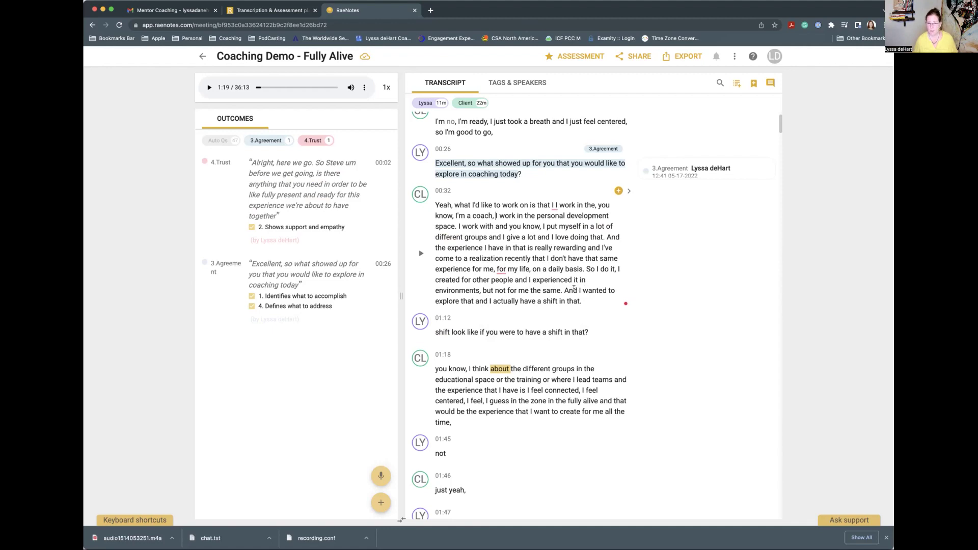
drag(578, 292, 580, 299)
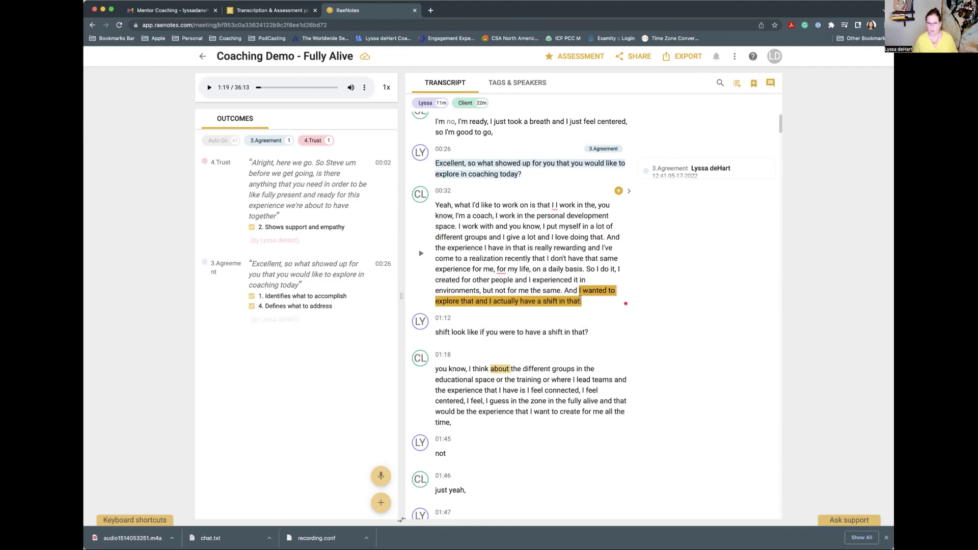
click(618, 191)
click(690, 263)
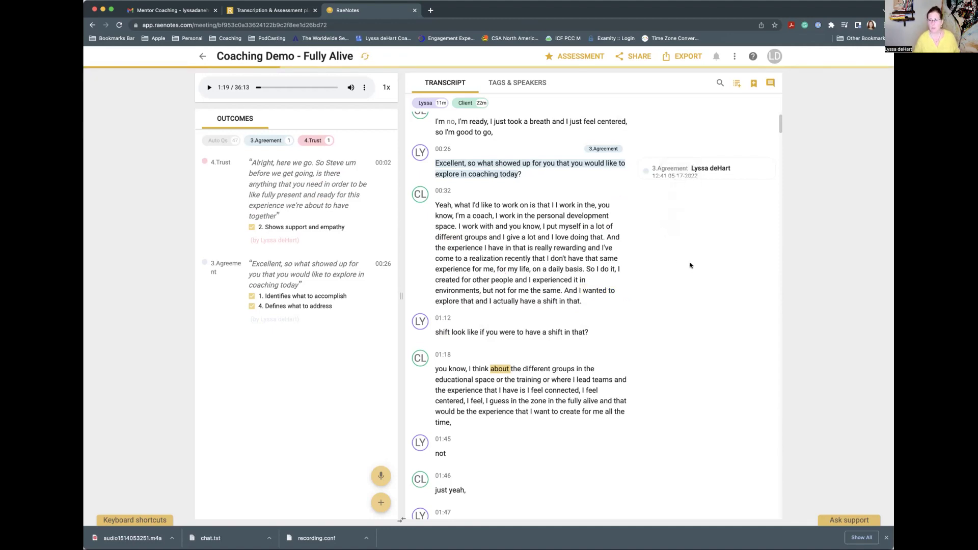
text(Possi)
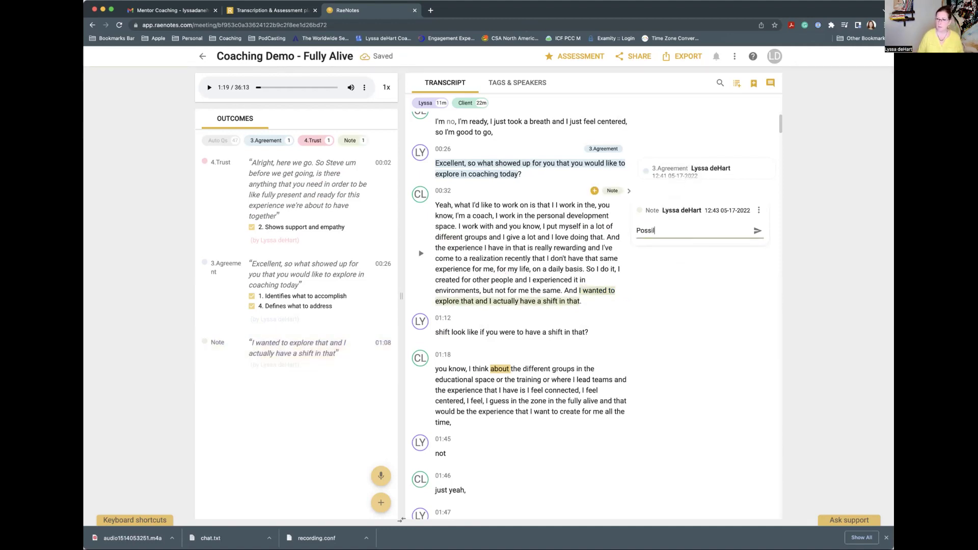
text(ble topic)
key(Return)
key(BackSpace)
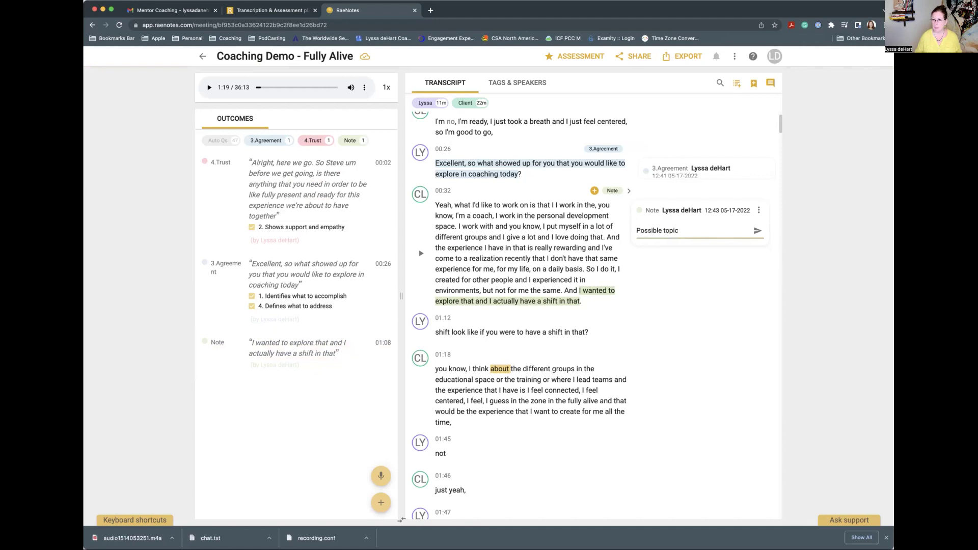
click(757, 230)
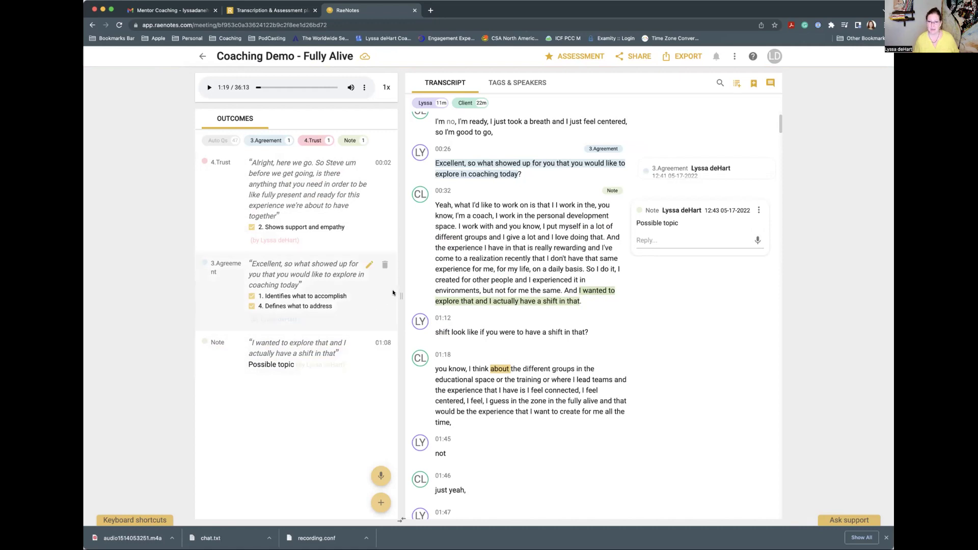
Replay the 01:12 passage, insert the missing words "What would" at its start, and check them against the audio.
click(437, 332)
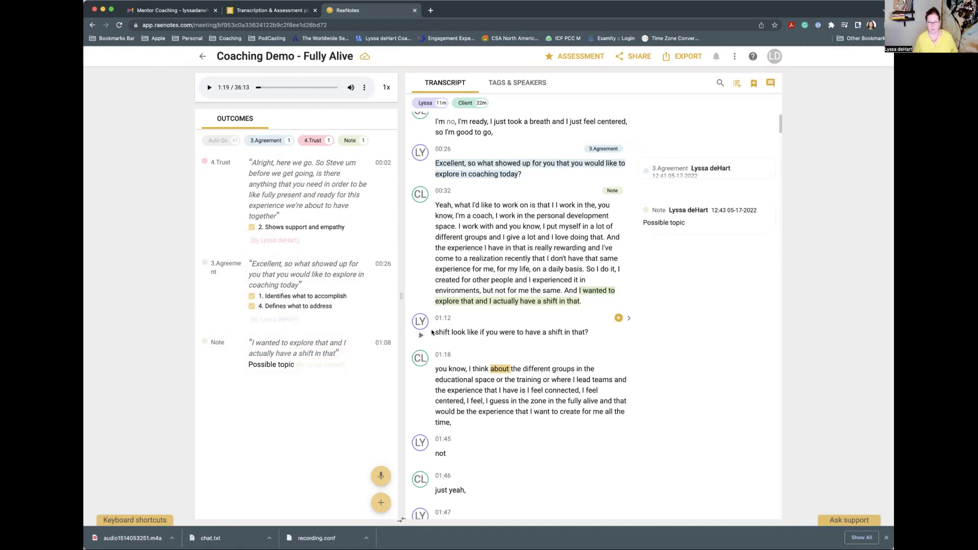
click(421, 335)
click(429, 335)
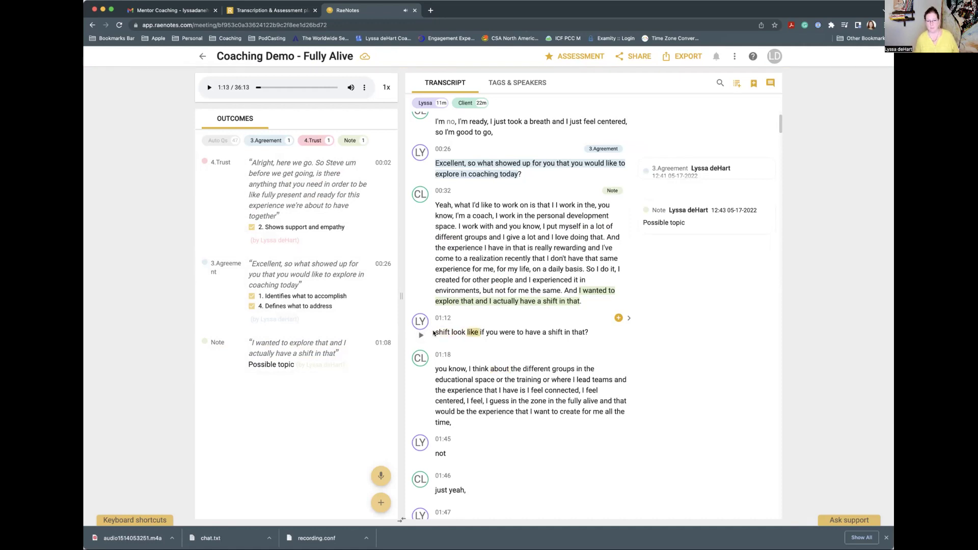
click(433, 332)
text(What would)
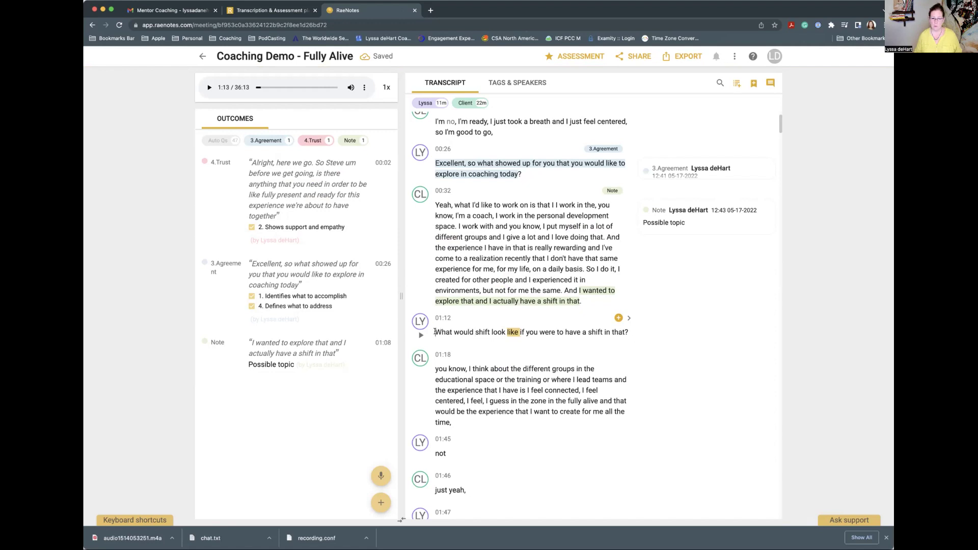
key(ctrl+space)
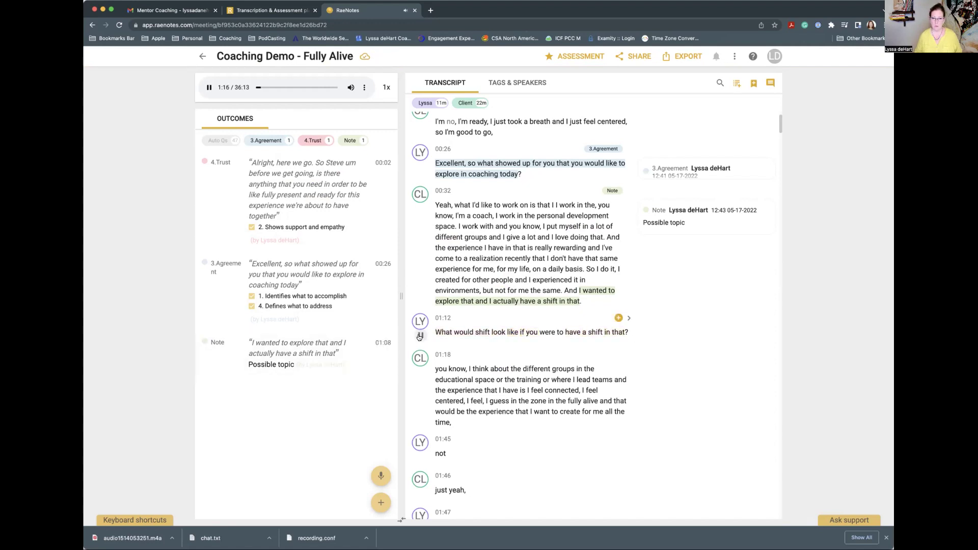
click(419, 335)
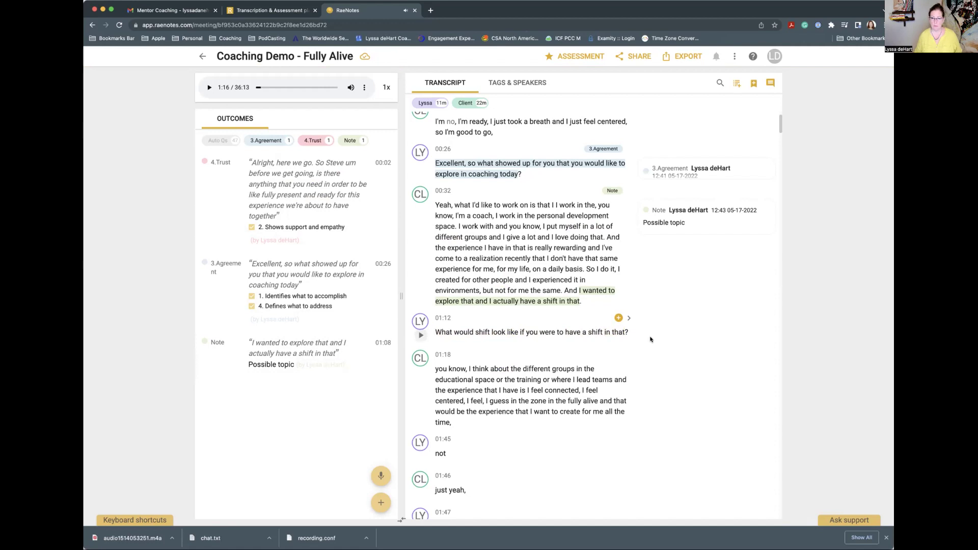
Tag the 01:12 passage with 3.Agreement and mark the criterion "Defines what to address".
click(619, 318)
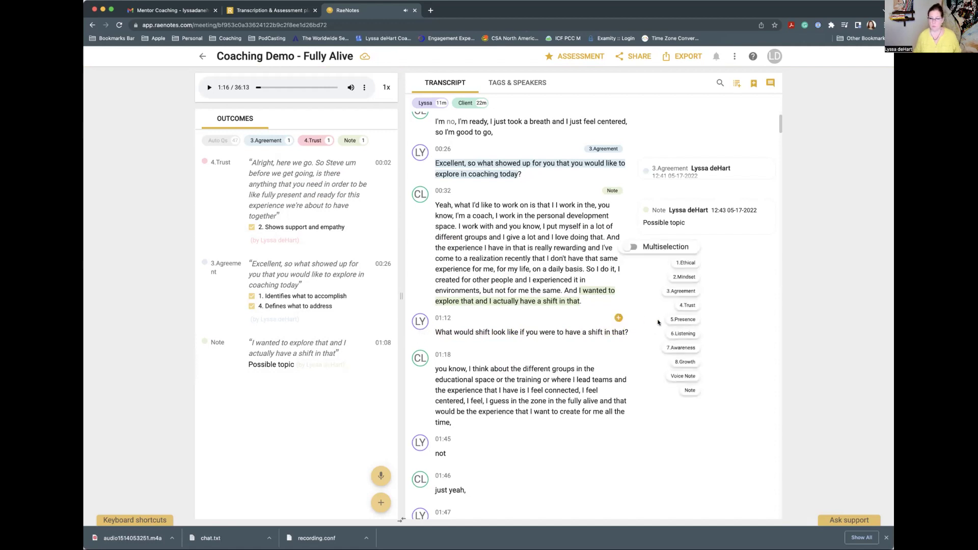
click(685, 292)
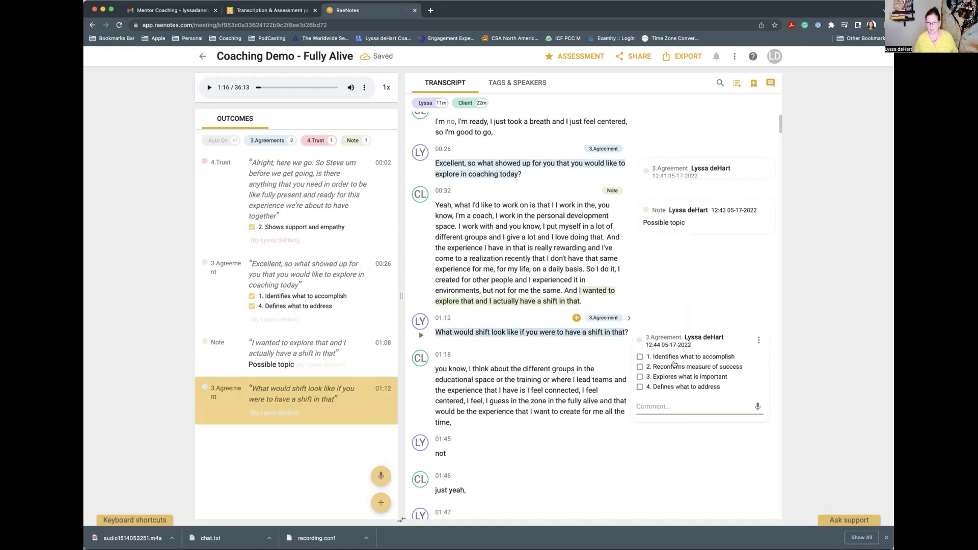
click(640, 386)
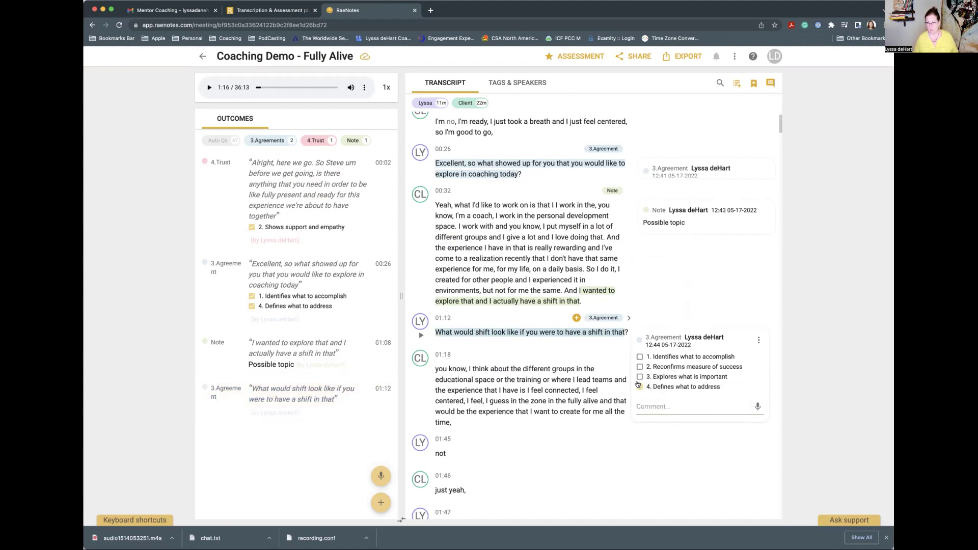
Mark Agreement criteria "Identifies what to accomplish" and "Reconfirms measure of success", and tag the 01:12 passage 4.Trust with "Partners by inviting to respond".
click(639, 356)
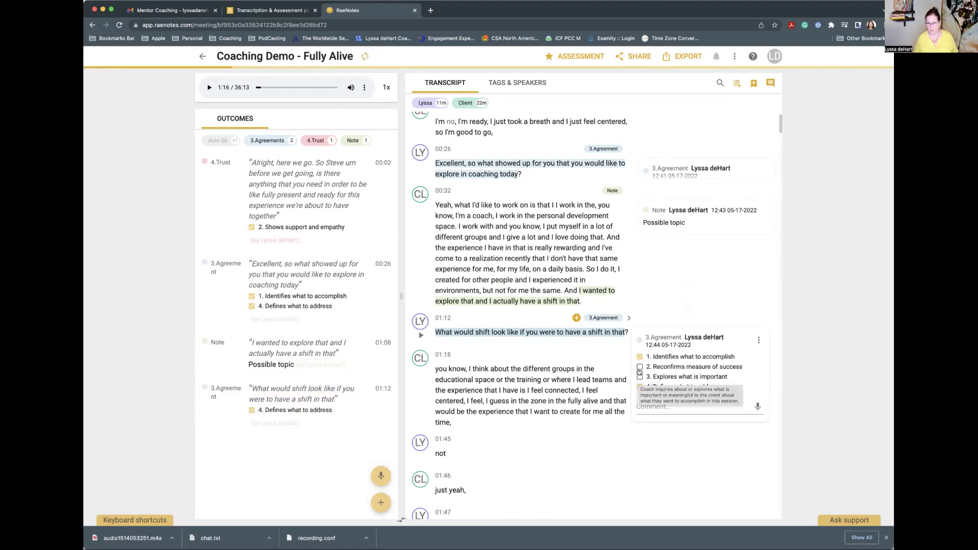
click(640, 367)
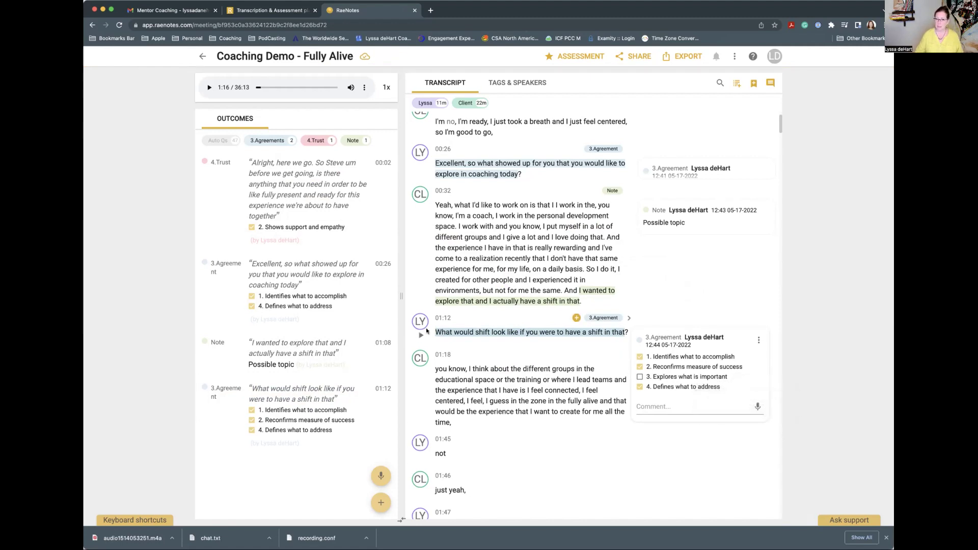
click(576, 319)
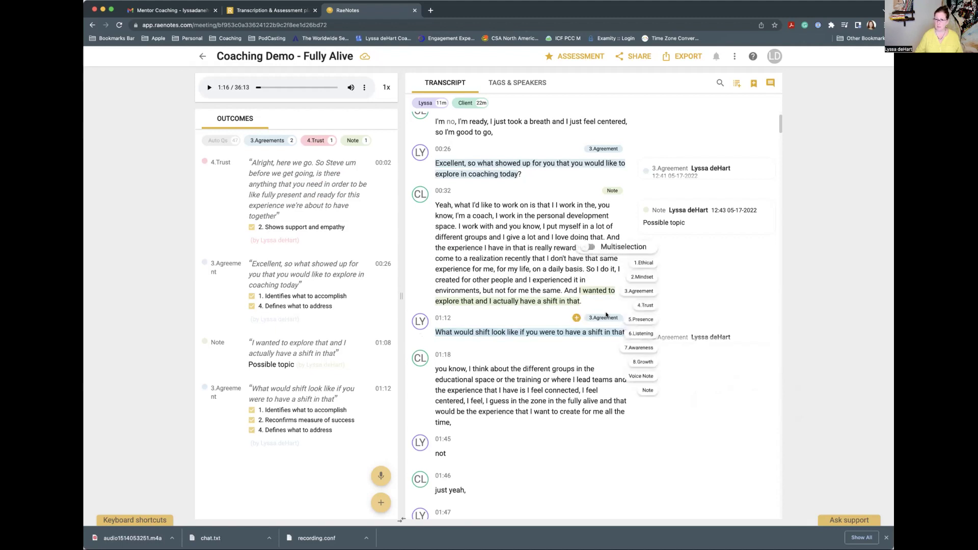
click(644, 305)
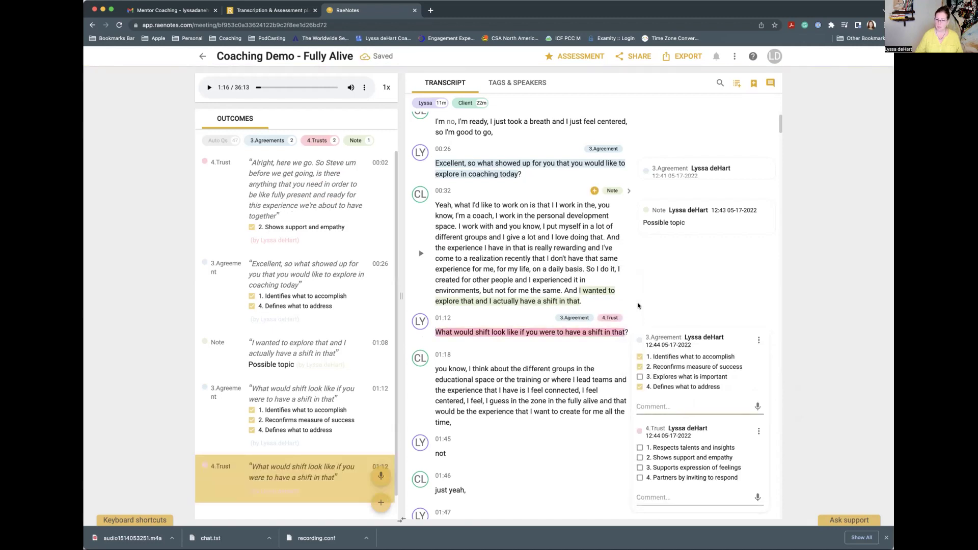
scroll(643, 357, down, 2)
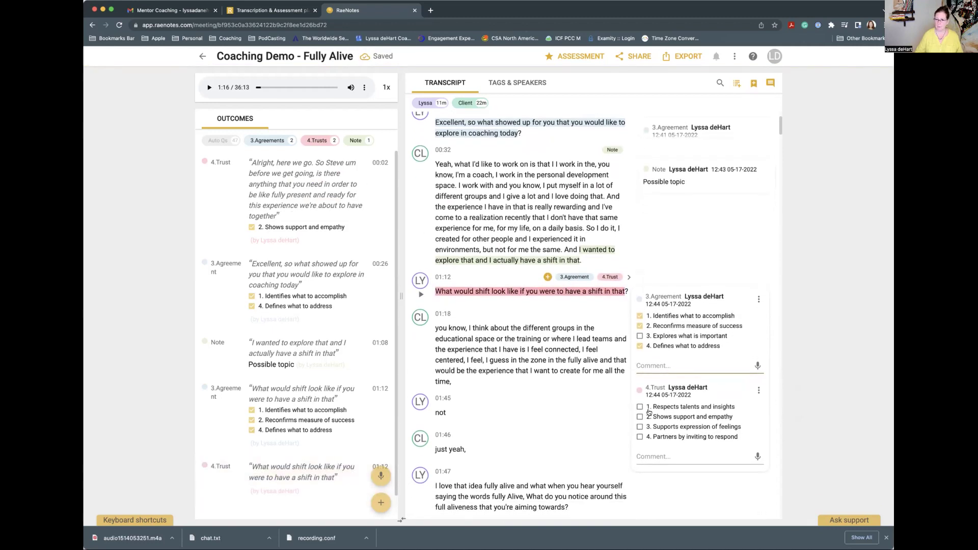
click(639, 437)
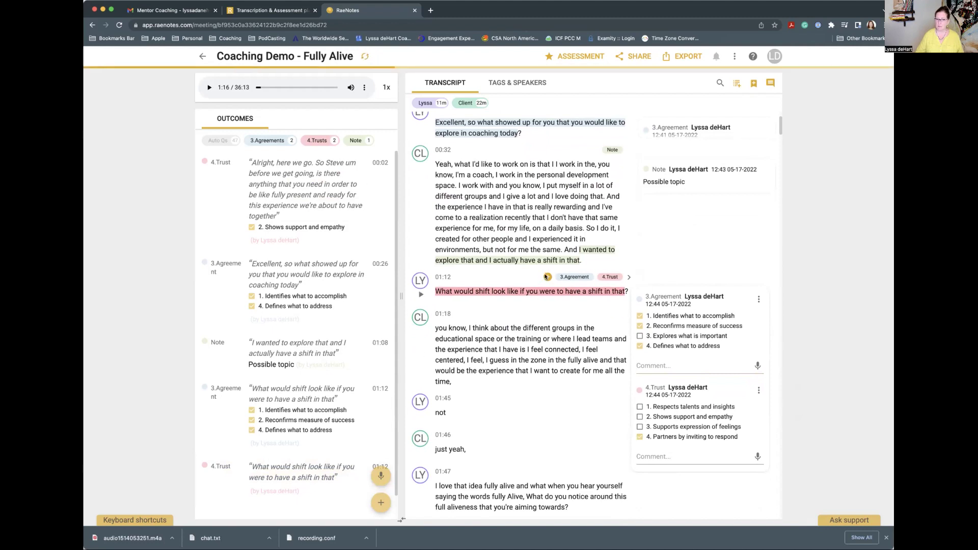
Tag the 01:12 passage with 5.Presence and mark criteria 1 through 4, from "Responds to the whole person" to "Demonstrates curiosity".
click(547, 277)
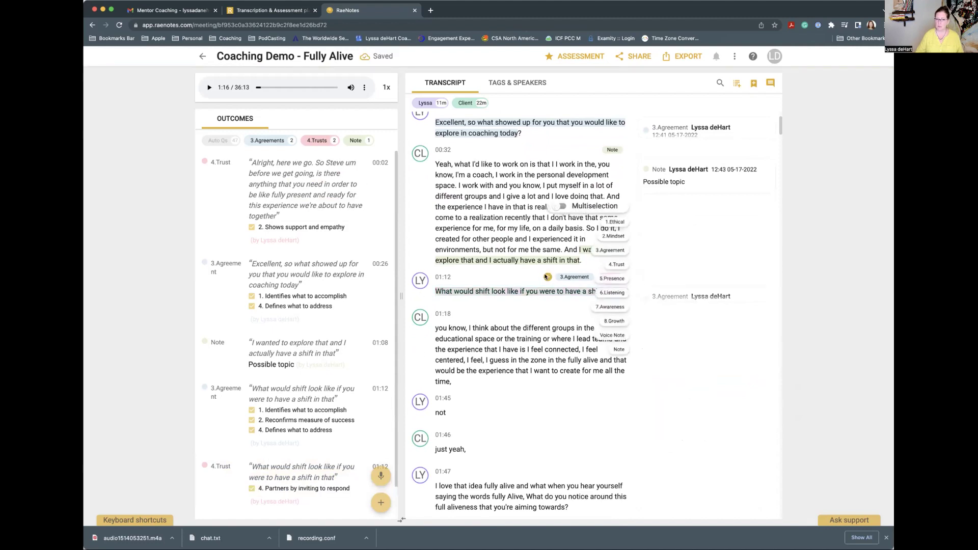
click(612, 278)
scroll(612, 280, down, 2)
scroll(612, 281, down, 1)
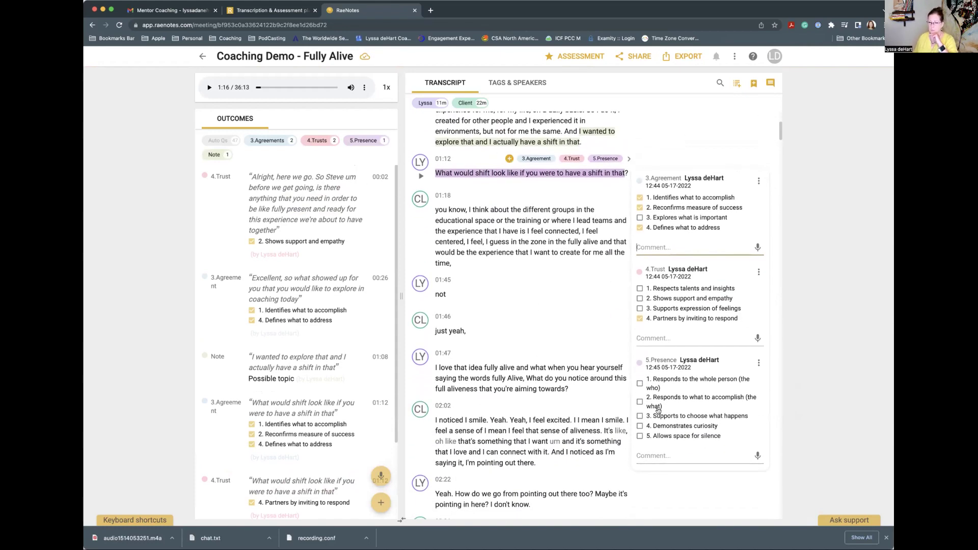
click(639, 427)
click(639, 416)
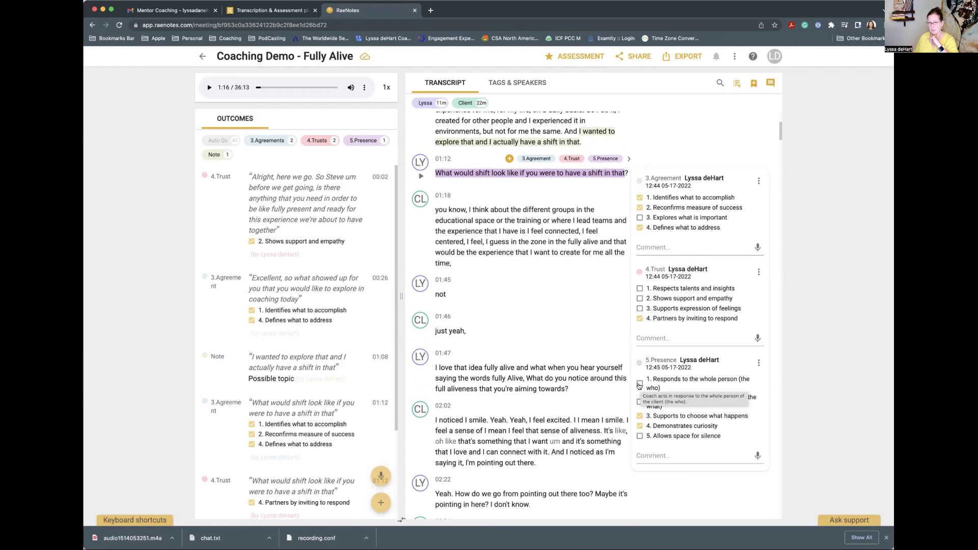
click(639, 385)
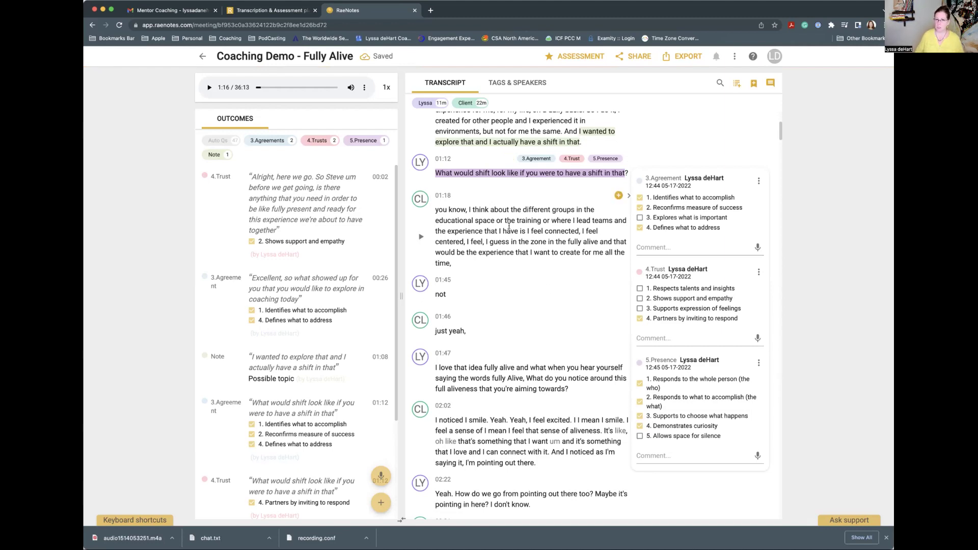
Tag the 01:12 passage with 6.Listening and mark "Explores client's words", "Does not interrupt" and "Summarizes what communicated".
click(509, 158)
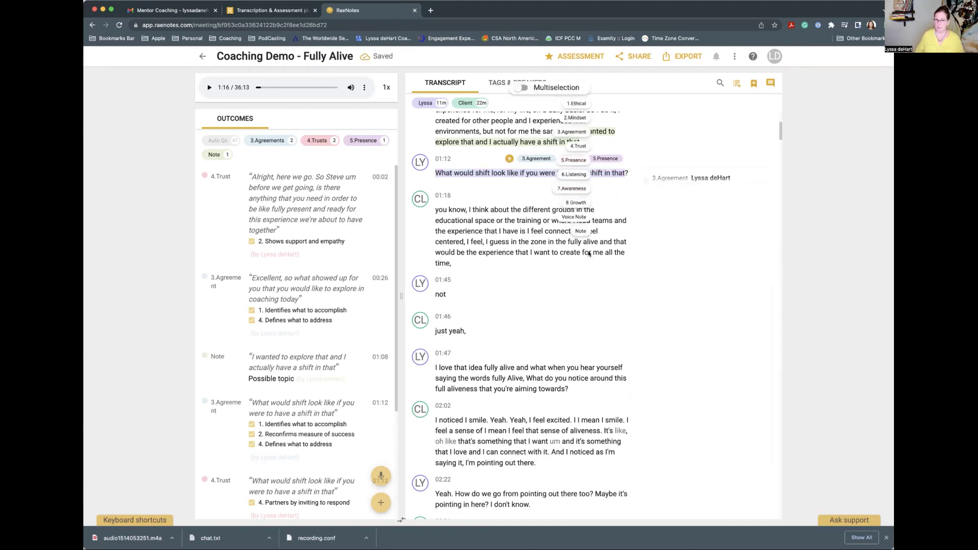
click(578, 176)
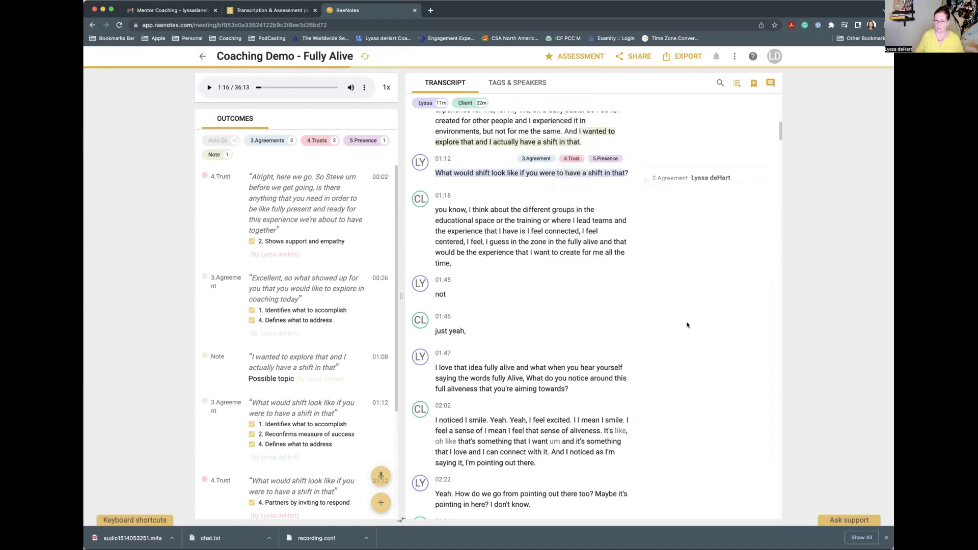
scroll(687, 325, down, 3)
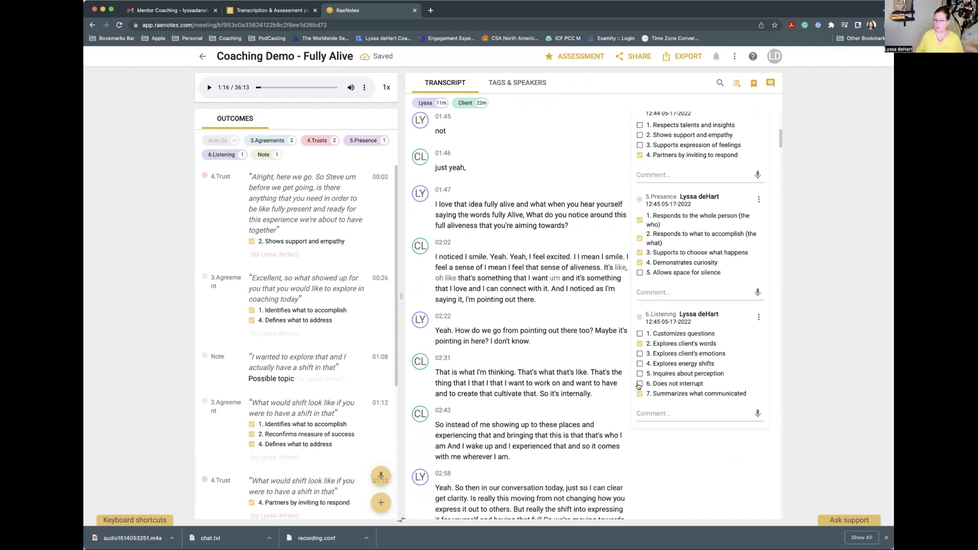
mouse_move(639, 386)
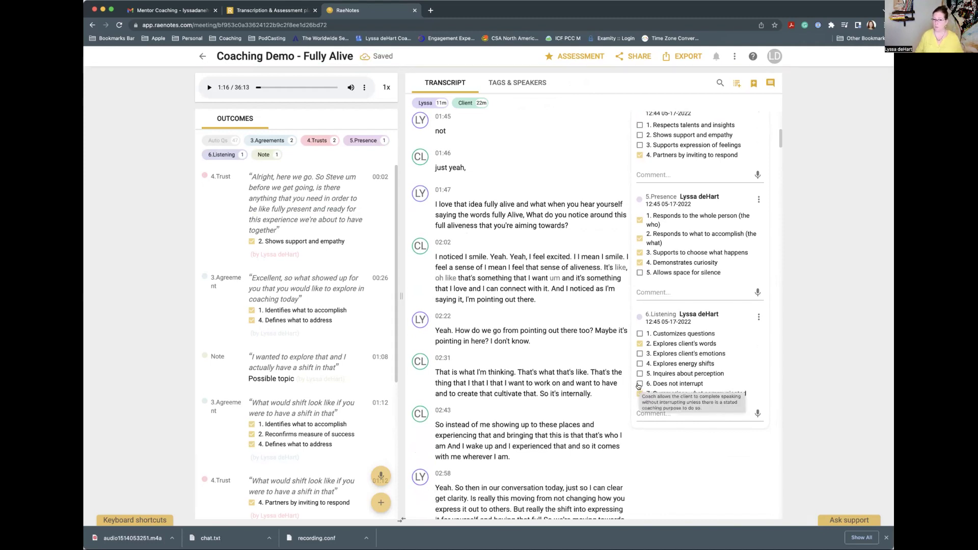
click(639, 385)
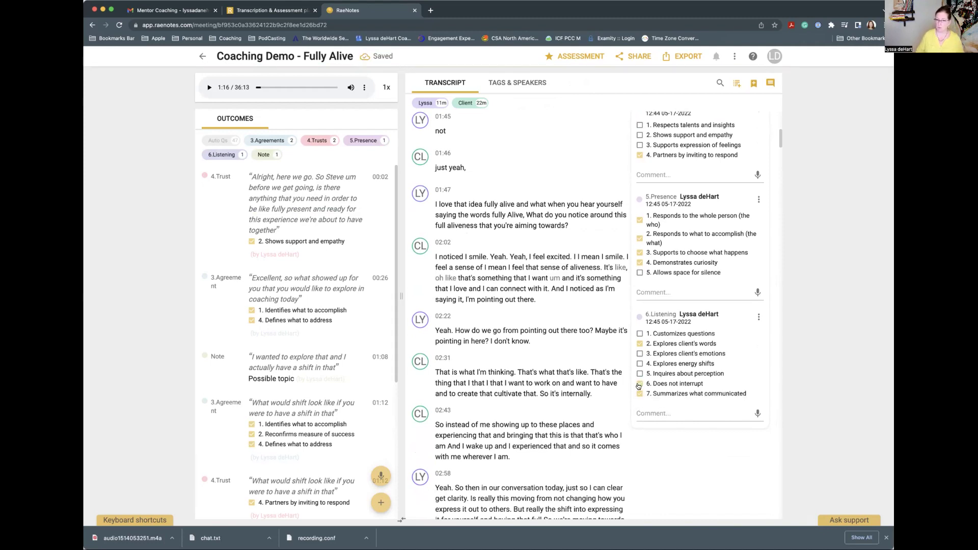
Tag the 01:12 passage with 7.Awareness and mark "Asks clear, open-ended questions" and "Uses concise language".
scroll(609, 291, up, 3)
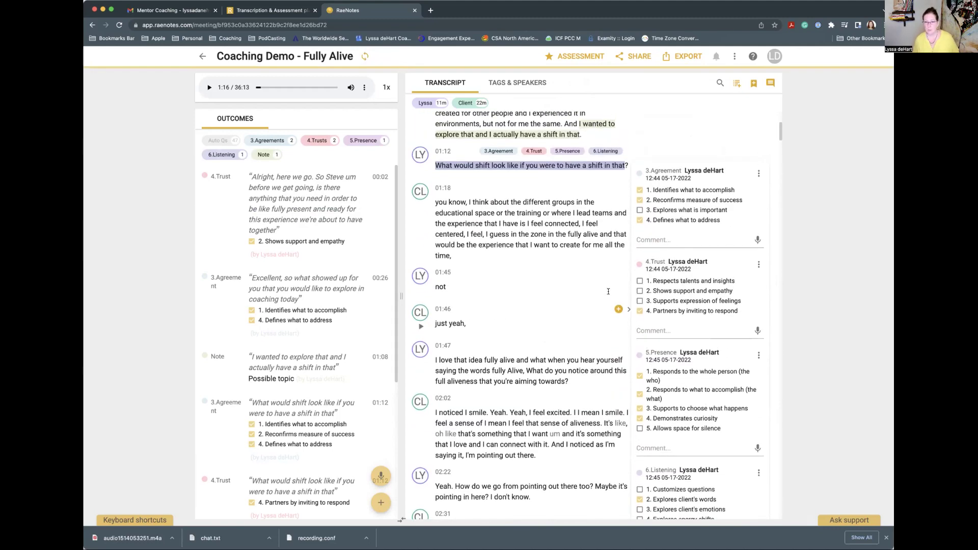
click(514, 186)
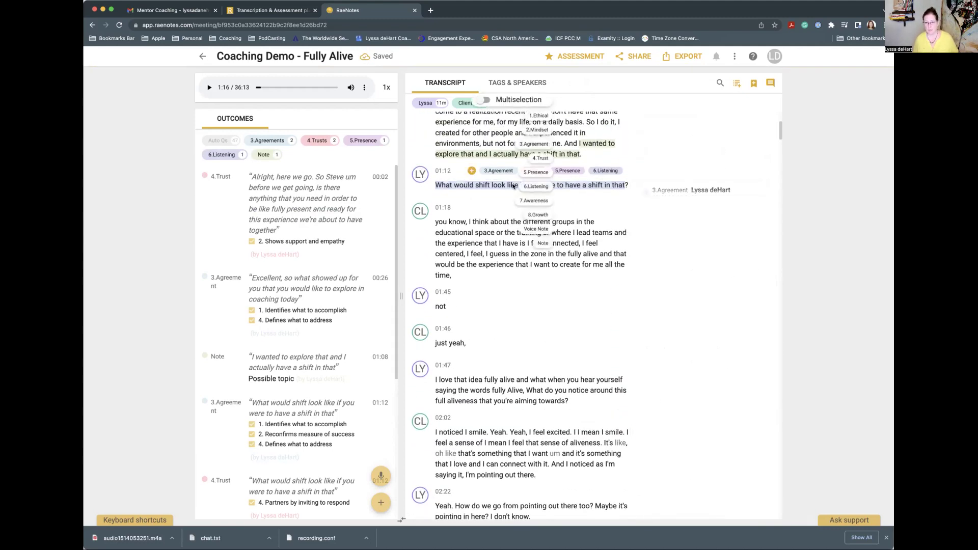
click(531, 201)
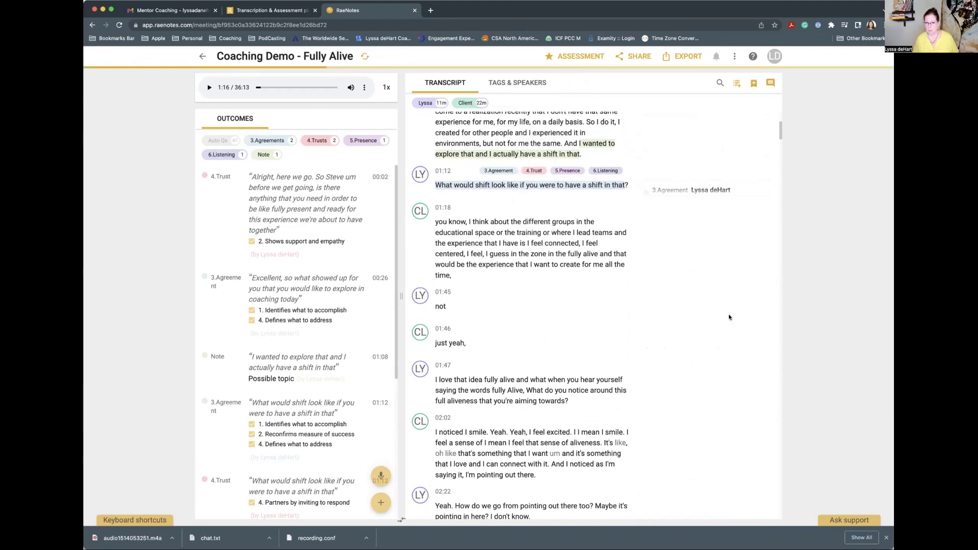
scroll(727, 312, down, 3)
scroll(726, 312, down, 4)
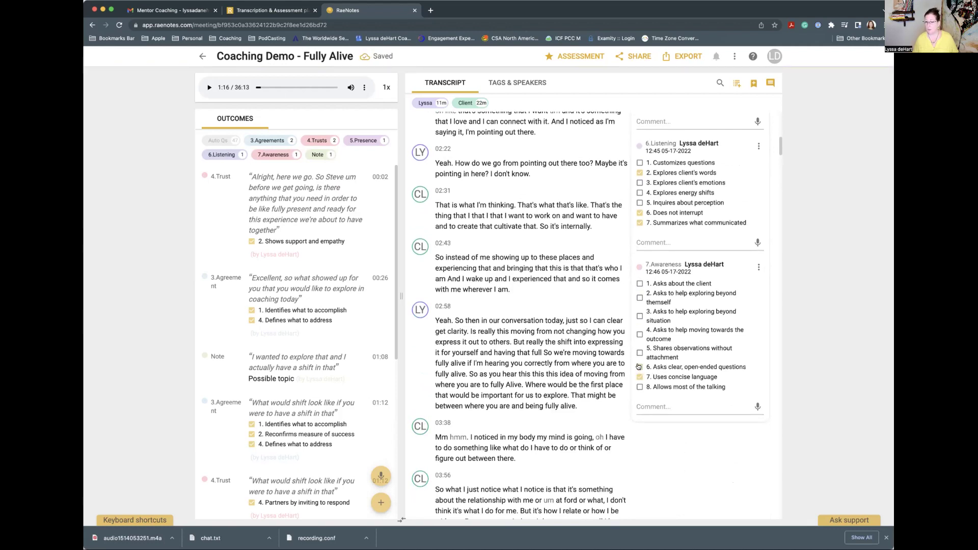
click(639, 367)
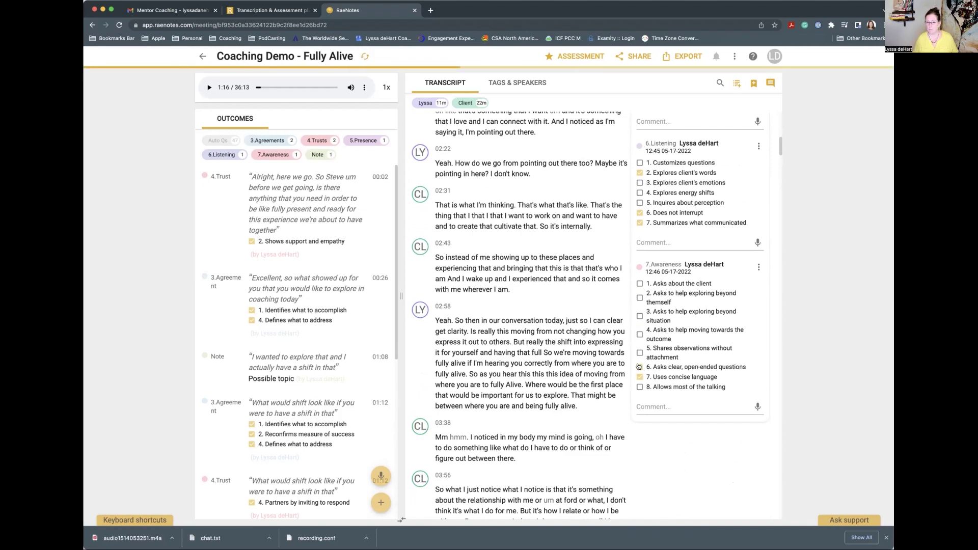
Review the competency tags and marked criteria recorded in the outcomes for the 01:12 passage.
scroll(638, 367, up, 3)
scroll(638, 367, up, 6)
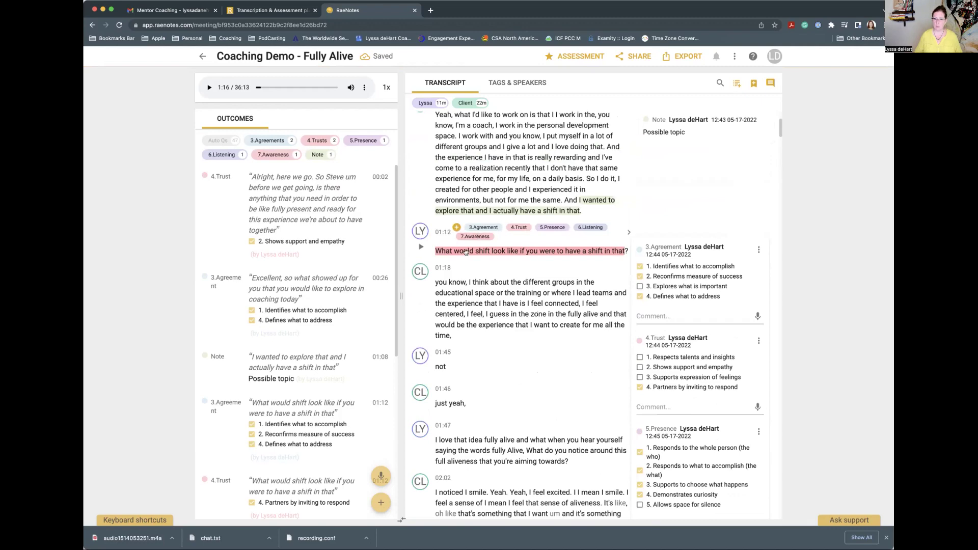
scroll(308, 331, down, 3)
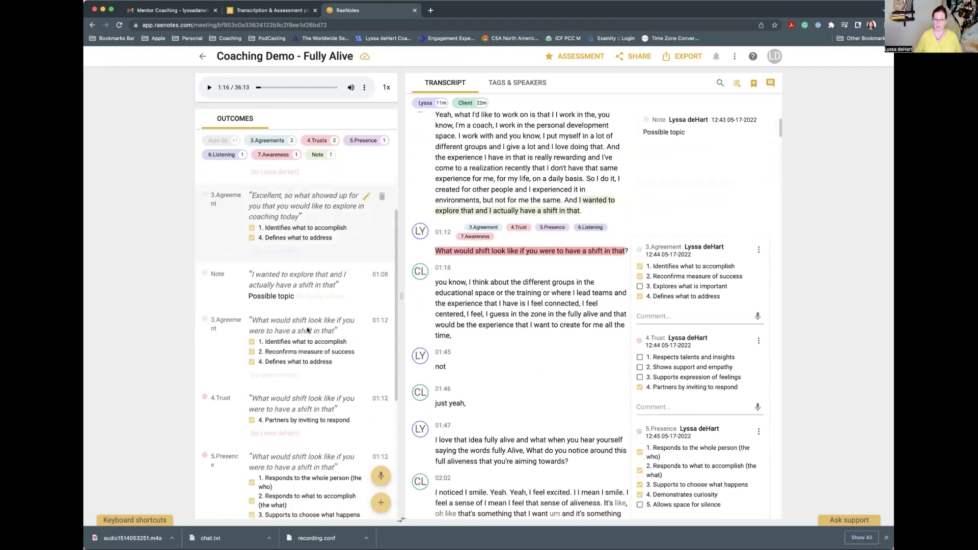
scroll(307, 331, down, 2)
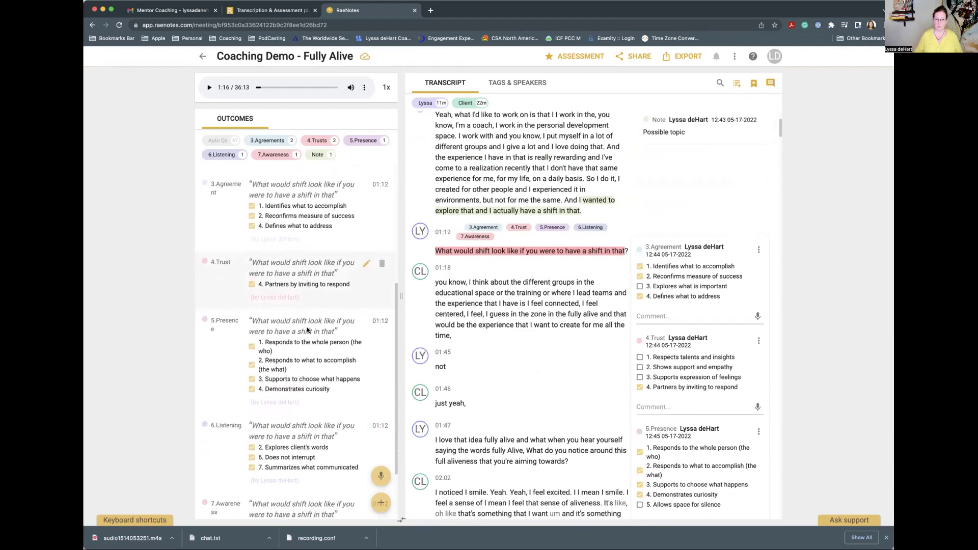
scroll(307, 331, down, 1)
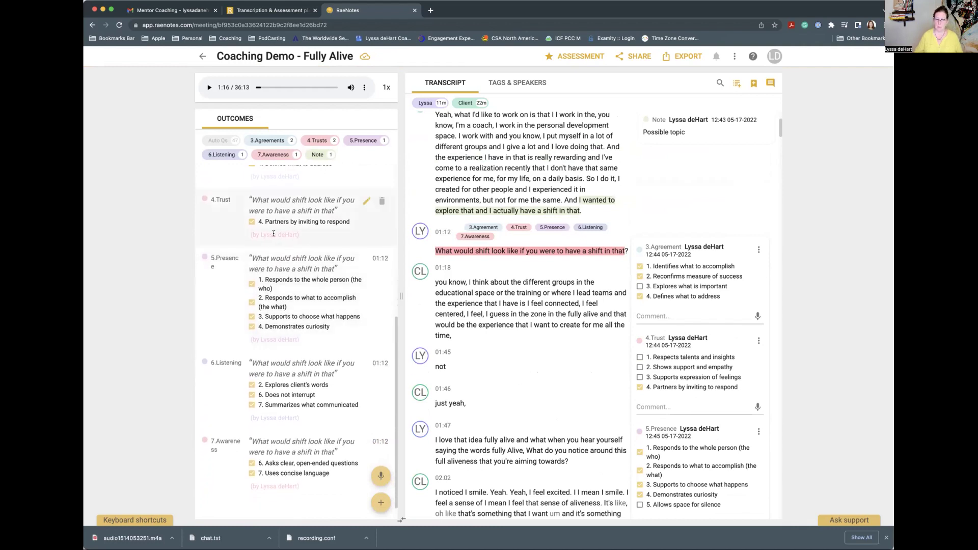
scroll(284, 286, down, 1)
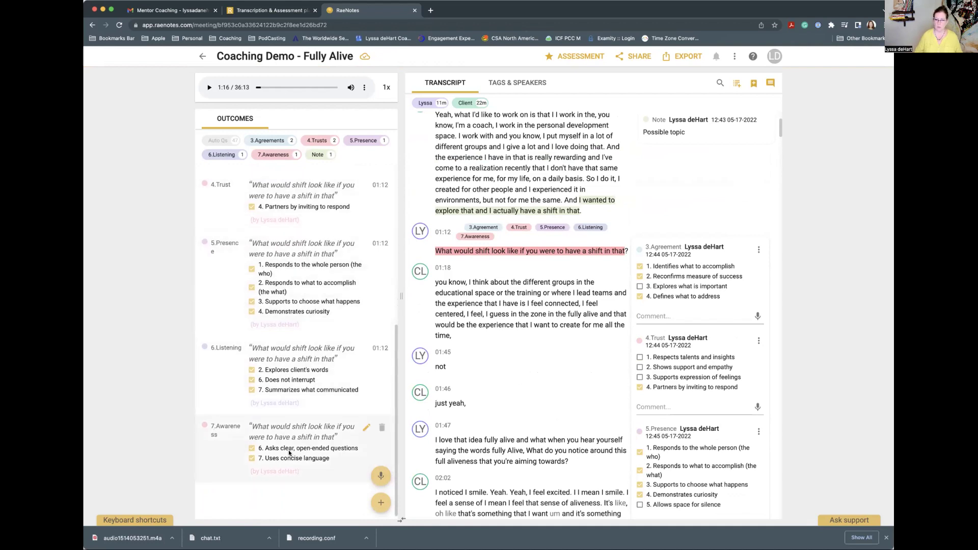
click(622, 214)
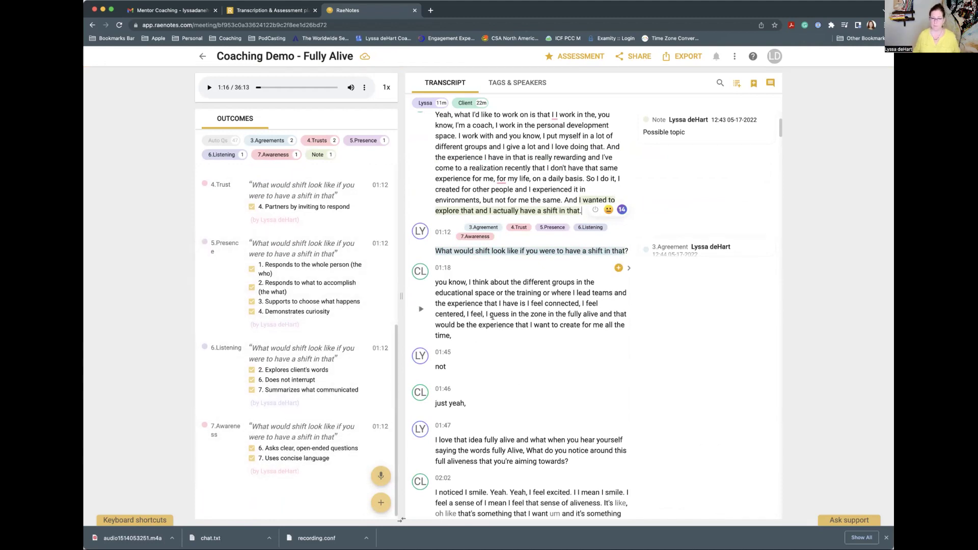
Play the 01:18 passage, capitalize its opening word "You", end it with a period after "time", and pause the playback.
click(420, 309)
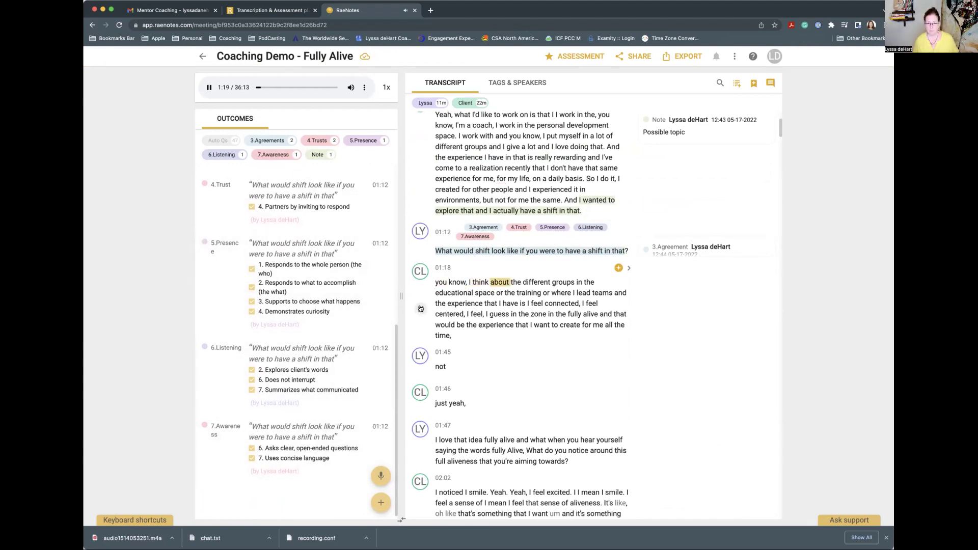
click(440, 281)
key(BackSpace)
text(Y)
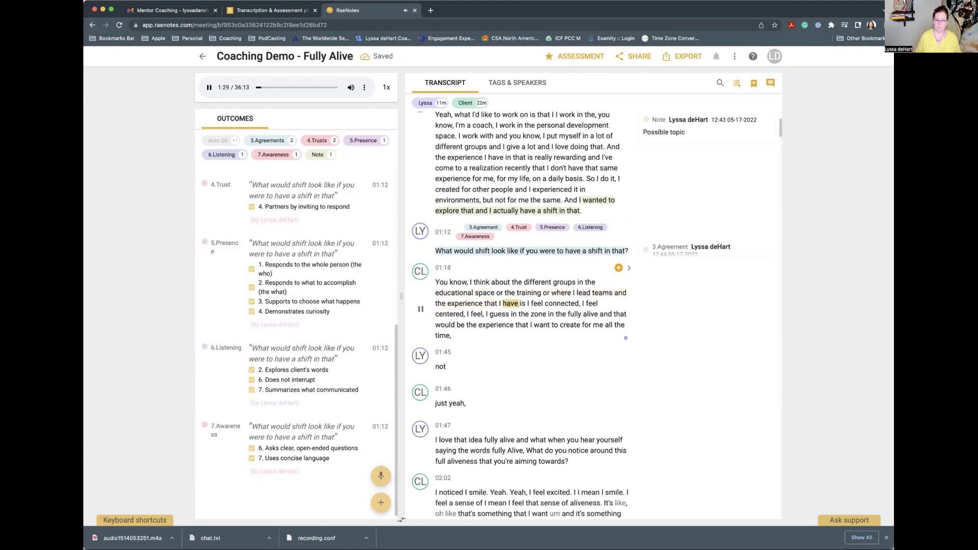
scroll(571, 299, down, 1)
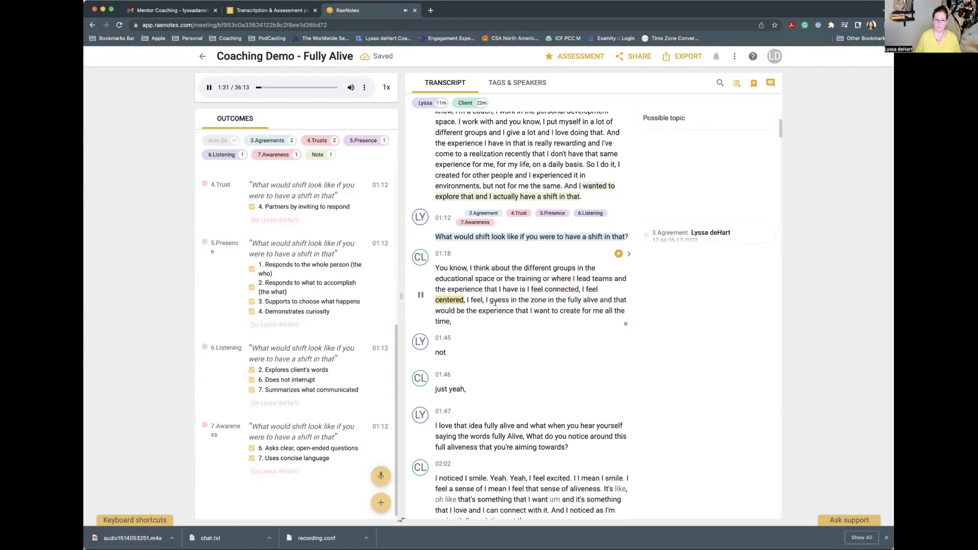
scroll(495, 302, down, 1)
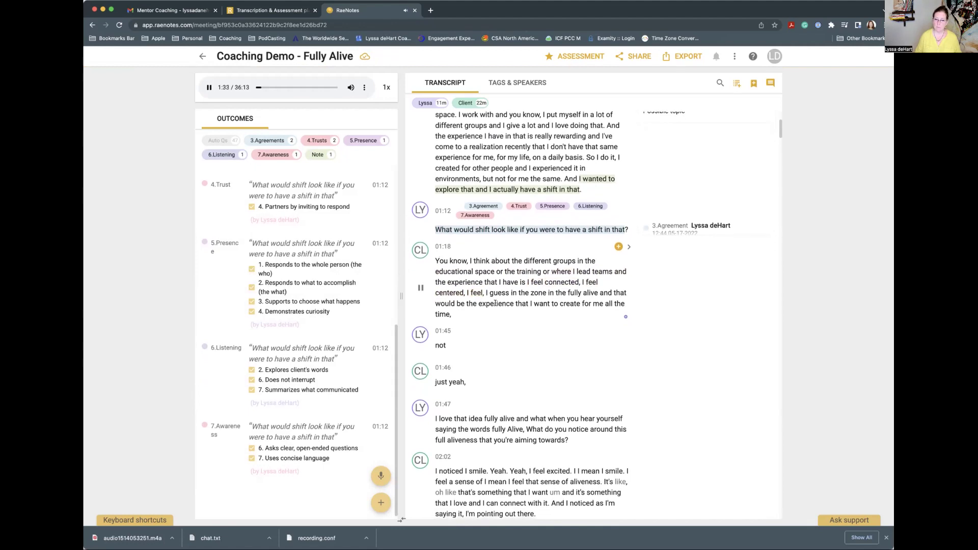
scroll(495, 302, down, 1)
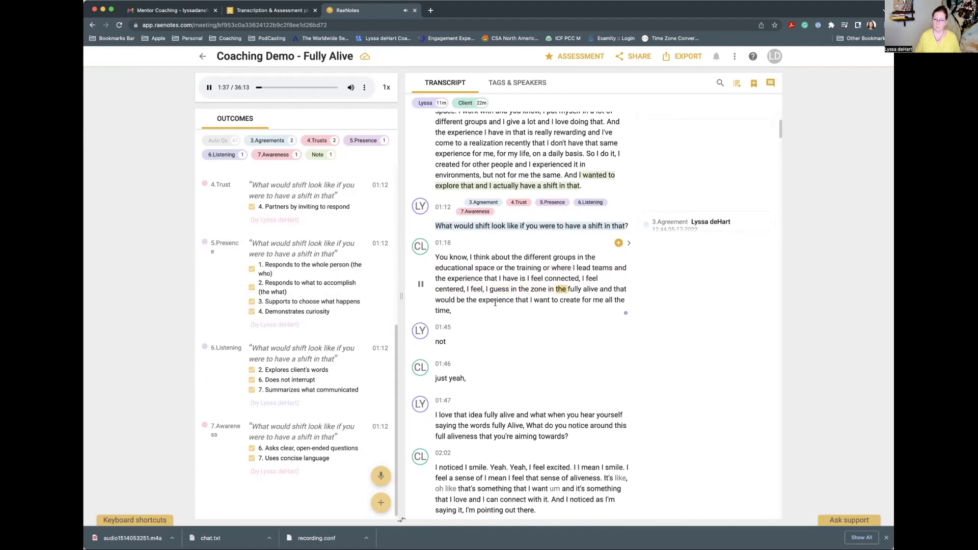
click(421, 284)
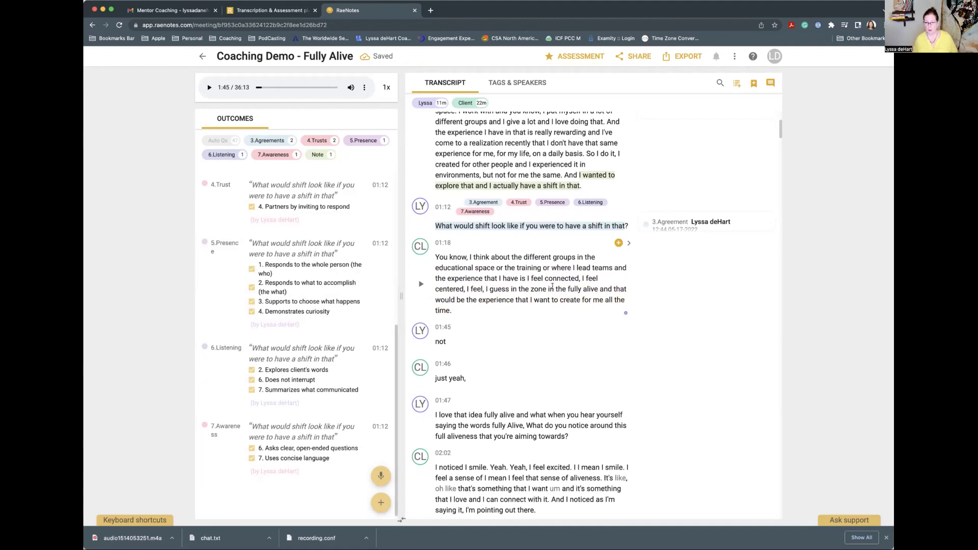
Add a note to "fully alive" in the 01:18 passage reading "Possible Success measure, possible outcome, possible anchor for the conversation.".
drag(567, 287, 596, 288)
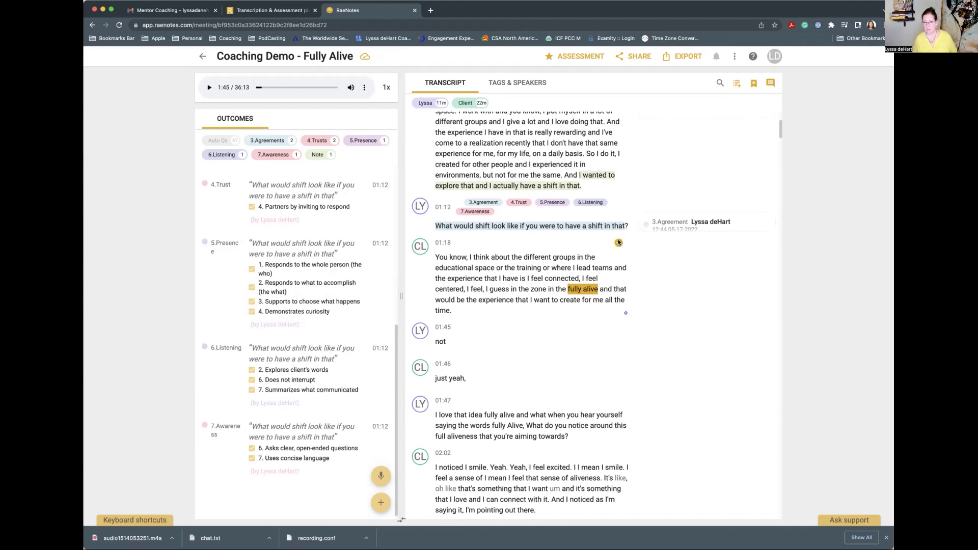
click(618, 243)
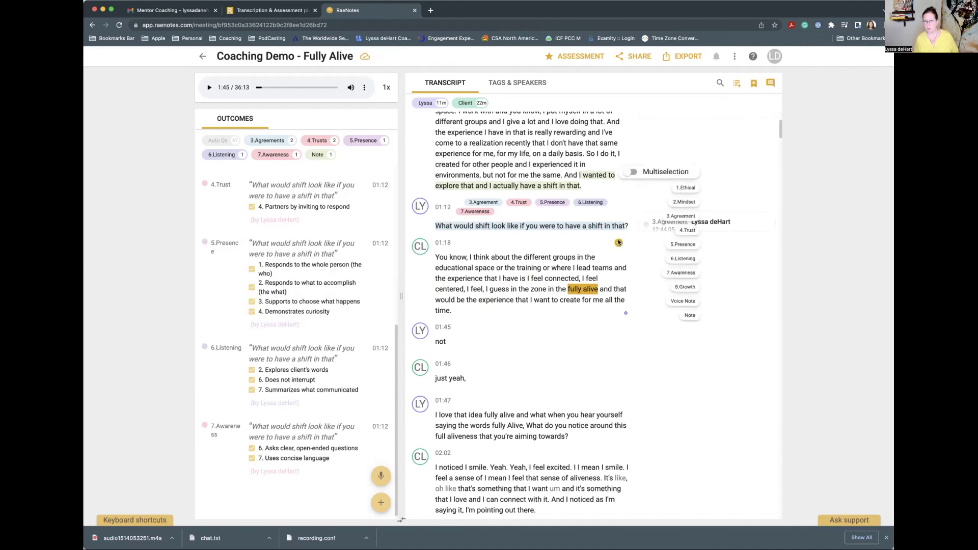
click(689, 315)
text(P)
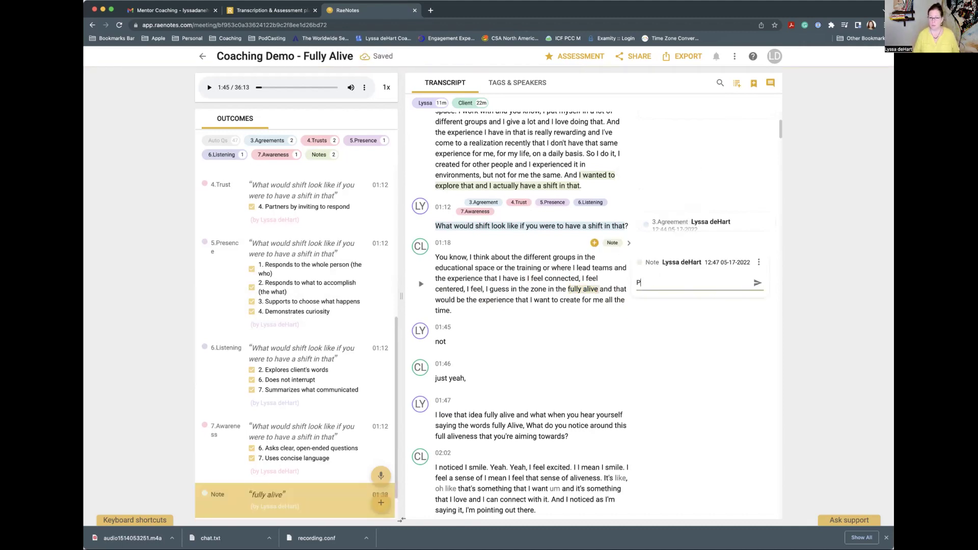
text(ossible SU)
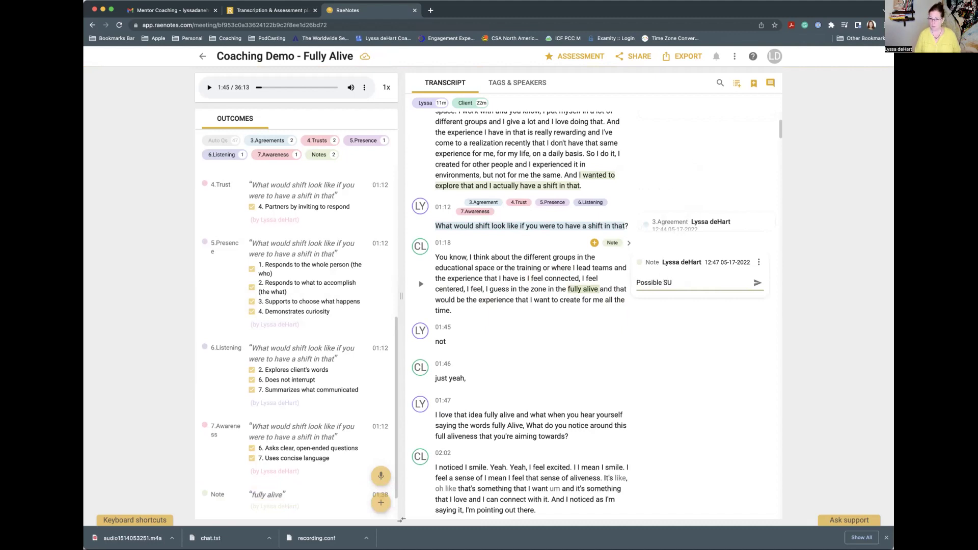
text(uccess measure, possible outcome,)
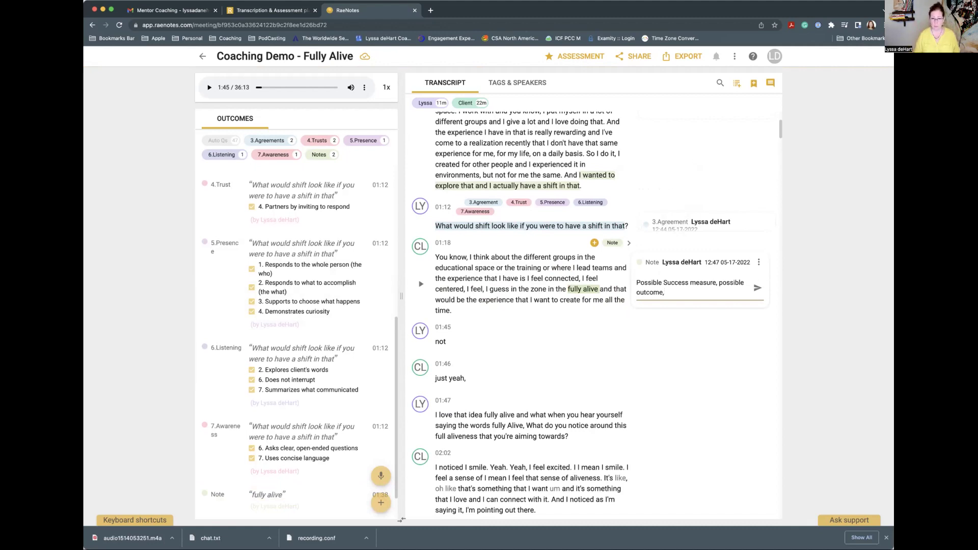
text(ssible anchor for )
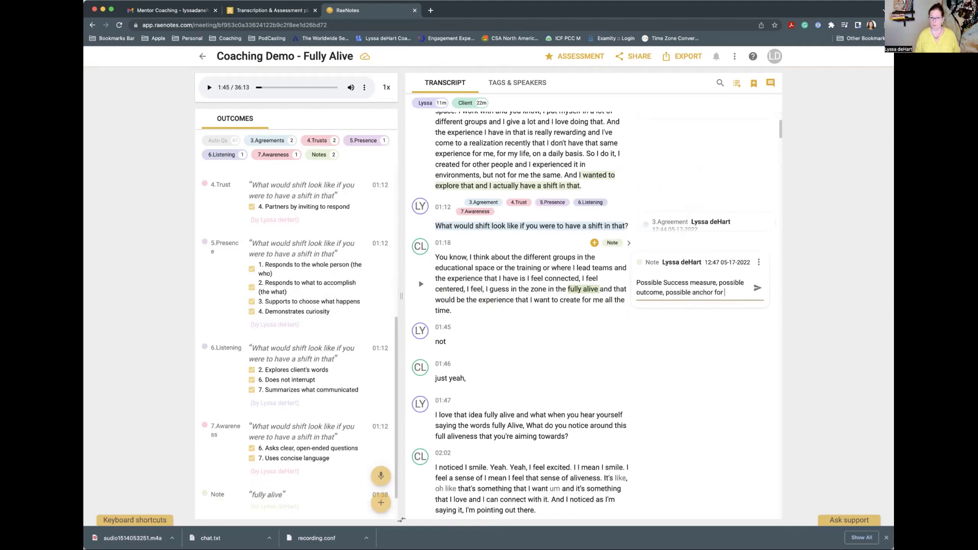
text(the conversation.)
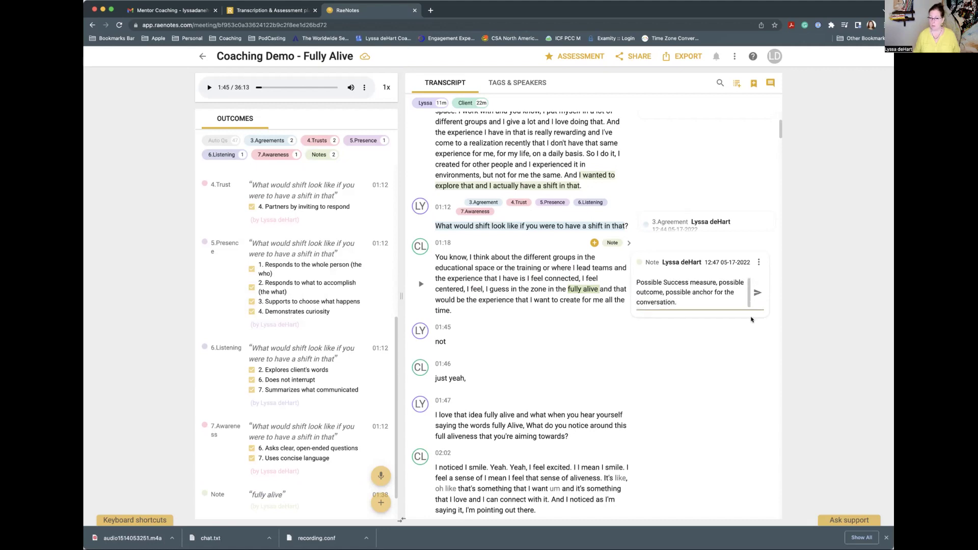
click(757, 293)
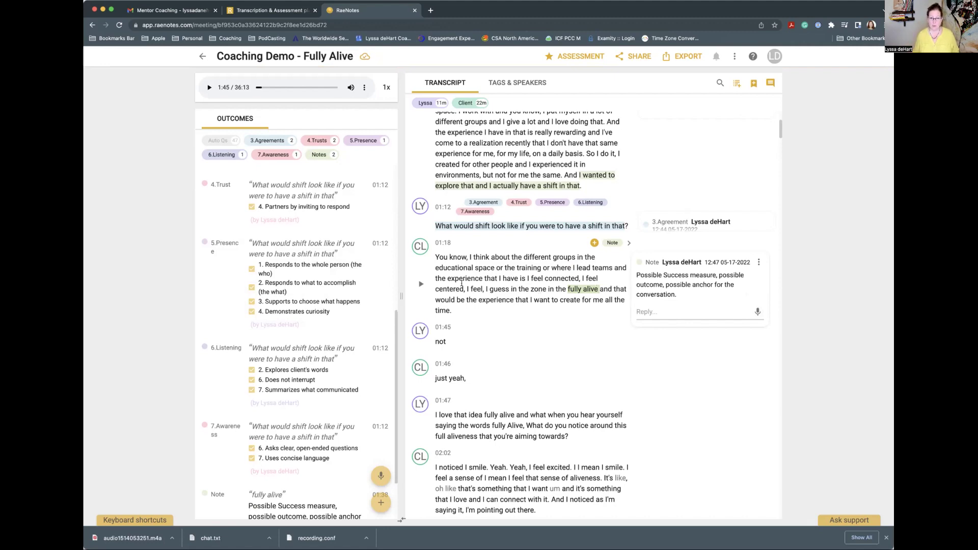
Add the note "Possible outcome" to "would be the experience that I want to create for me all the time.".
drag(433, 298, 468, 307)
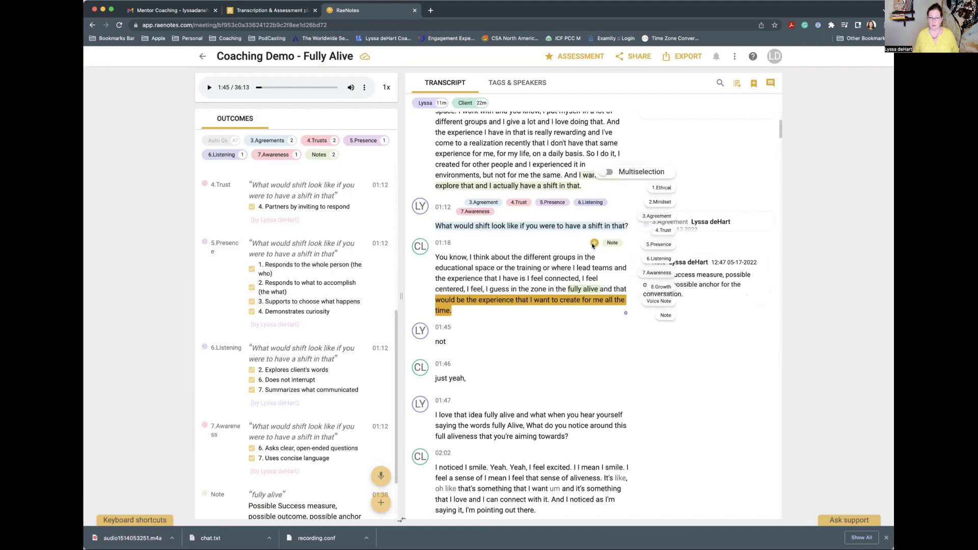
click(670, 318)
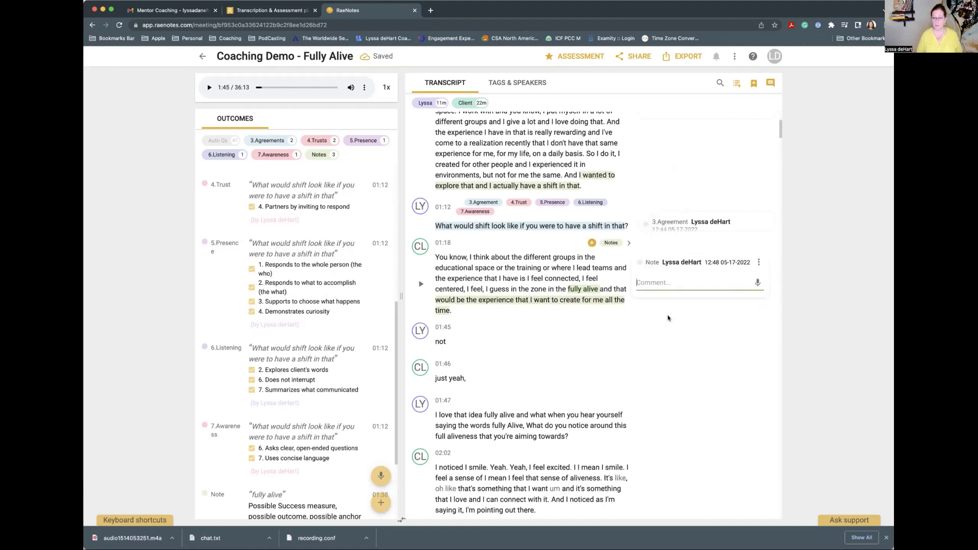
text(P)
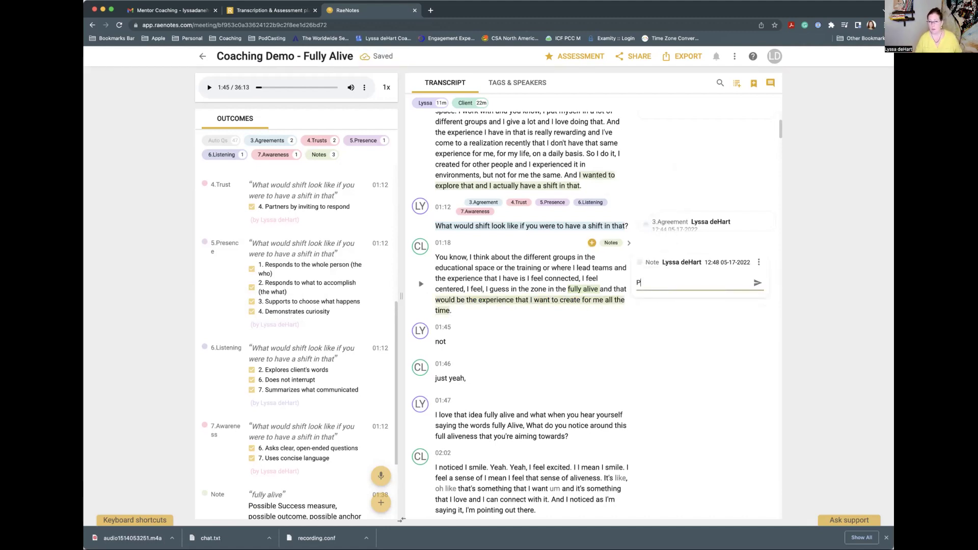
text(ossible outcome)
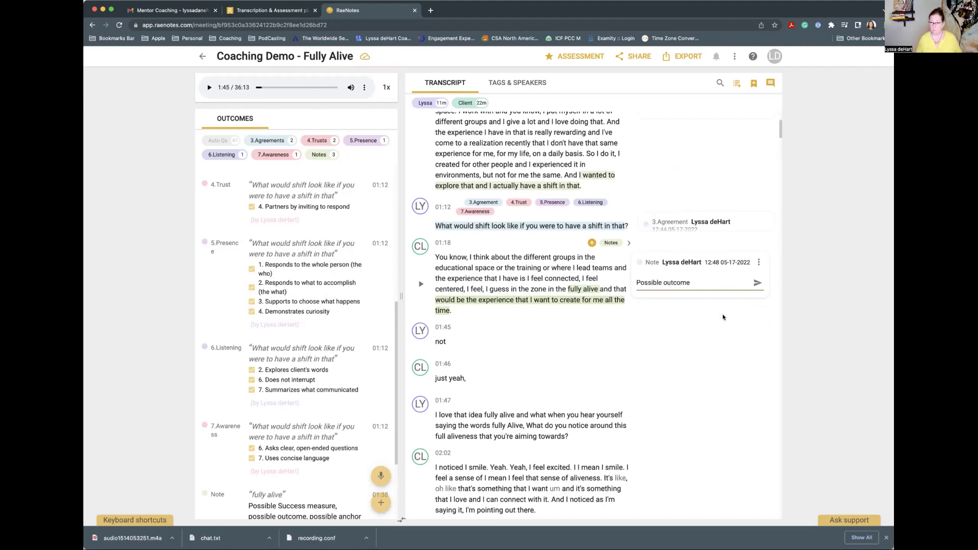
key(Return)
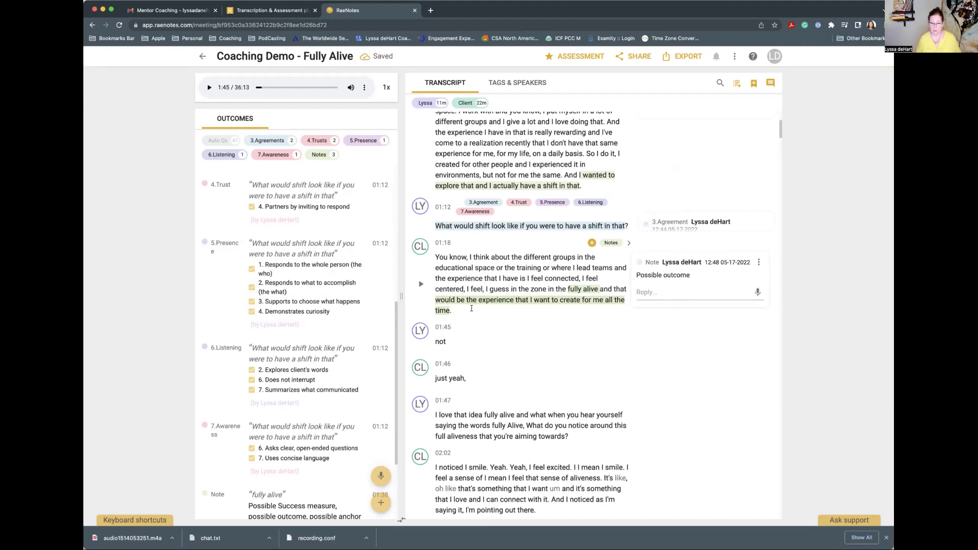
Correct the 01:45 exchange so the coach says "Yeah." and the client's separate passage reads "Not just yeah,".
scroll(471, 308, down, 1)
click(419, 325)
click(445, 321)
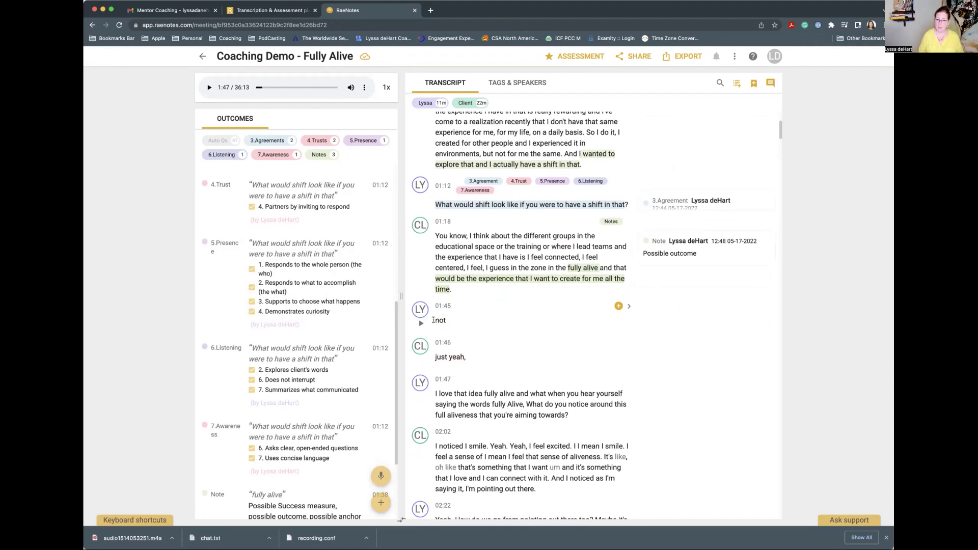
click(432, 320)
text(Yeah. N)
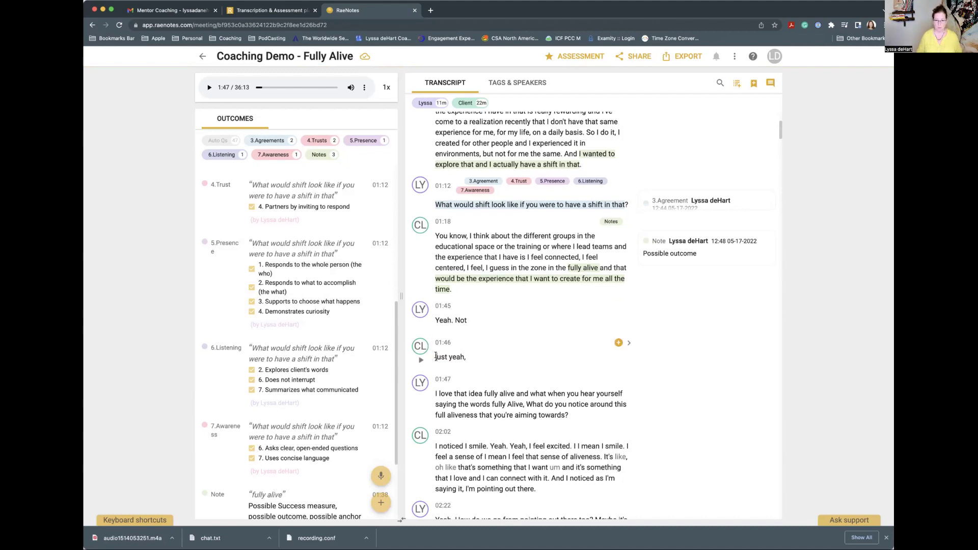
key(BackSpace)
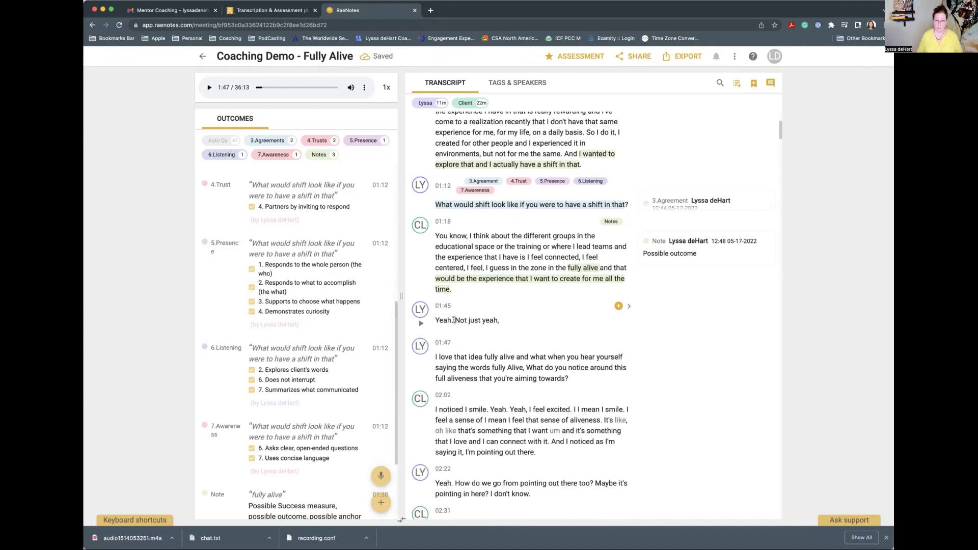
key(Return)
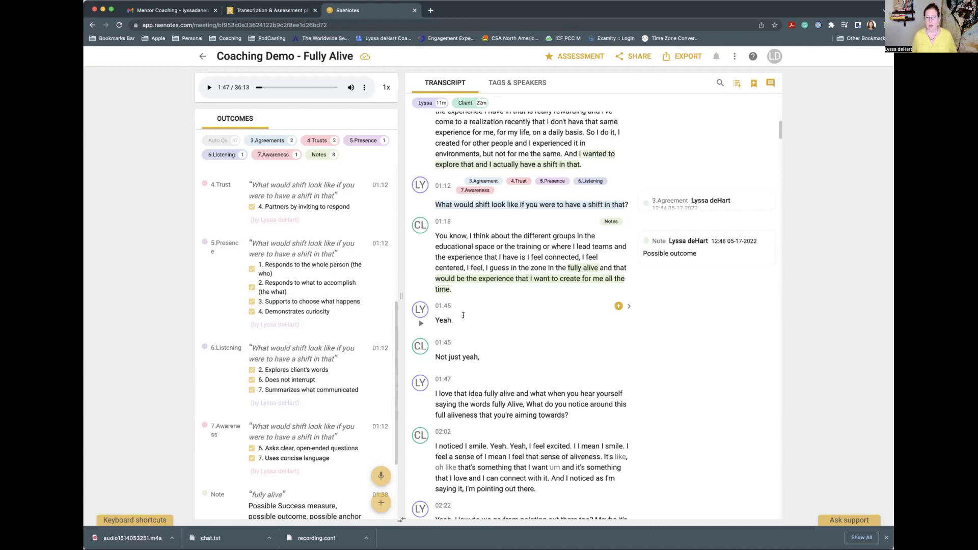
Play the recording through the coach's 01:47 passage and pause it at the end of that passage.
scroll(463, 315, up, 1)
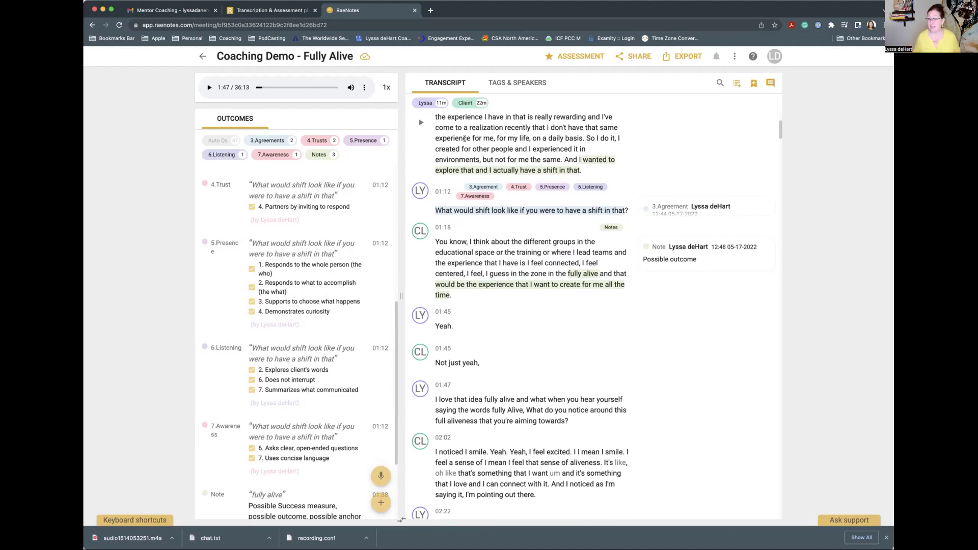
scroll(465, 138, down, 3)
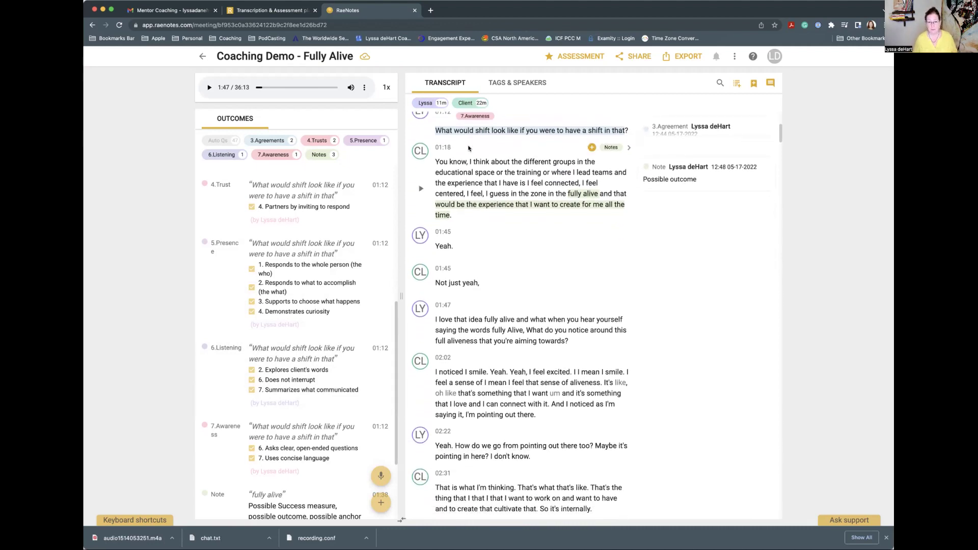
scroll(453, 275, up, 3)
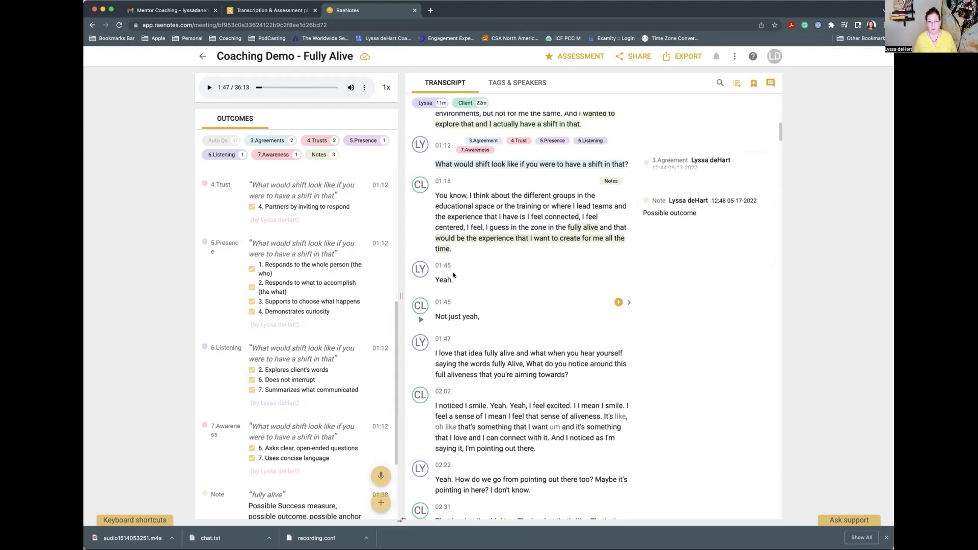
scroll(453, 274, down, 2)
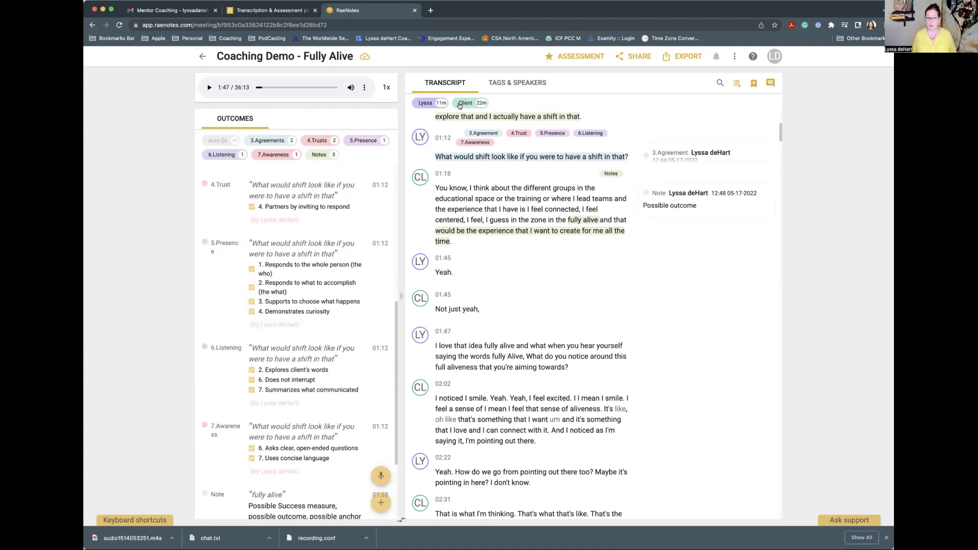
click(419, 277)
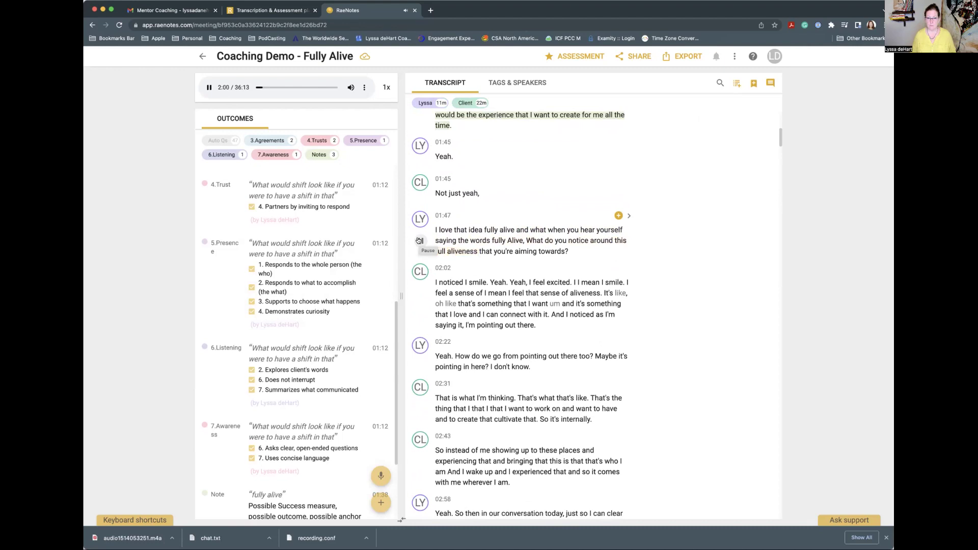
click(419, 240)
Capitalize both mentions of "Fully Alive" in the 01:47 passage.
click(485, 229)
key(Delete)
text(F)
mouse_move(497, 230)
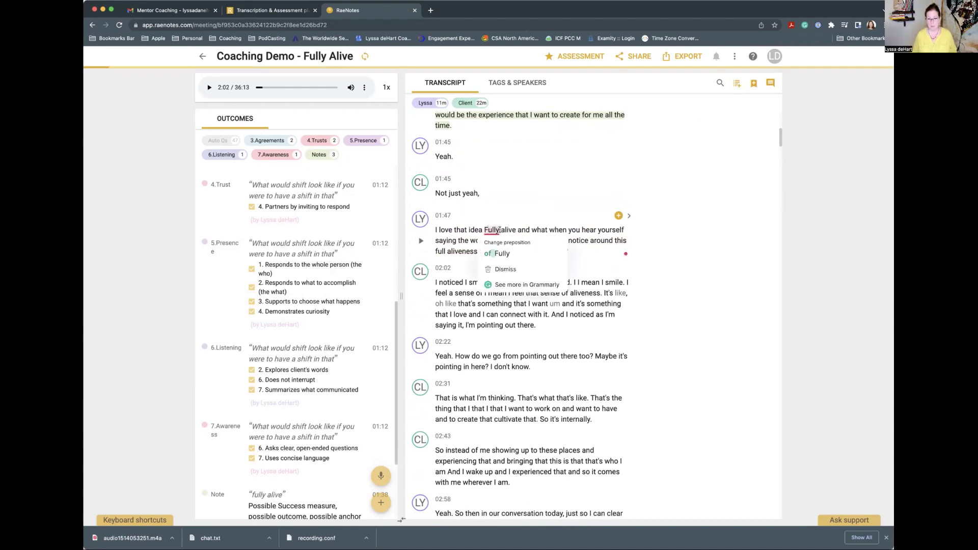
click(502, 230)
key(Delete)
text(A)
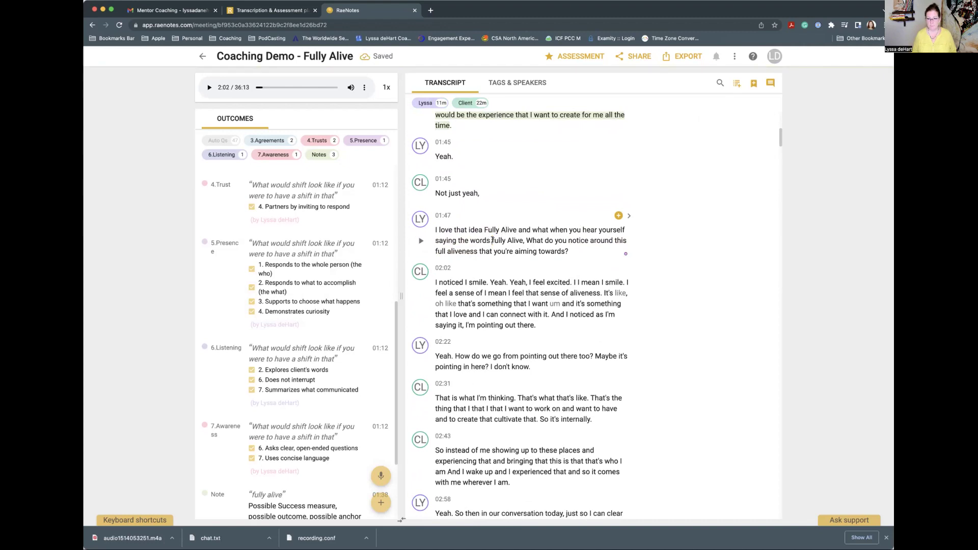
drag(491, 240, 495, 241)
text(F)
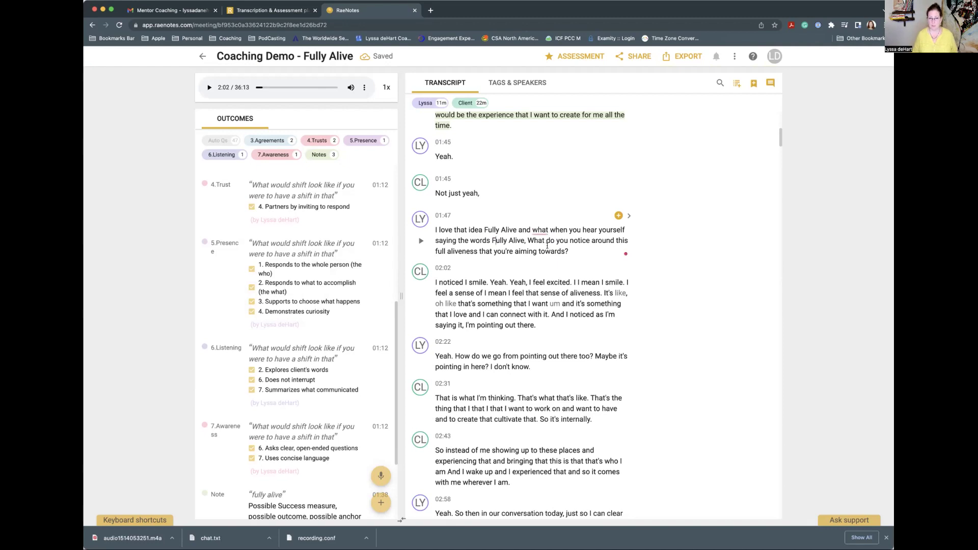
Tag the whole 01:47 passage with 5.Presence and mark "Demonstrates curiosity" and "Responds to the whole person (the who)".
mouse_move(540, 230)
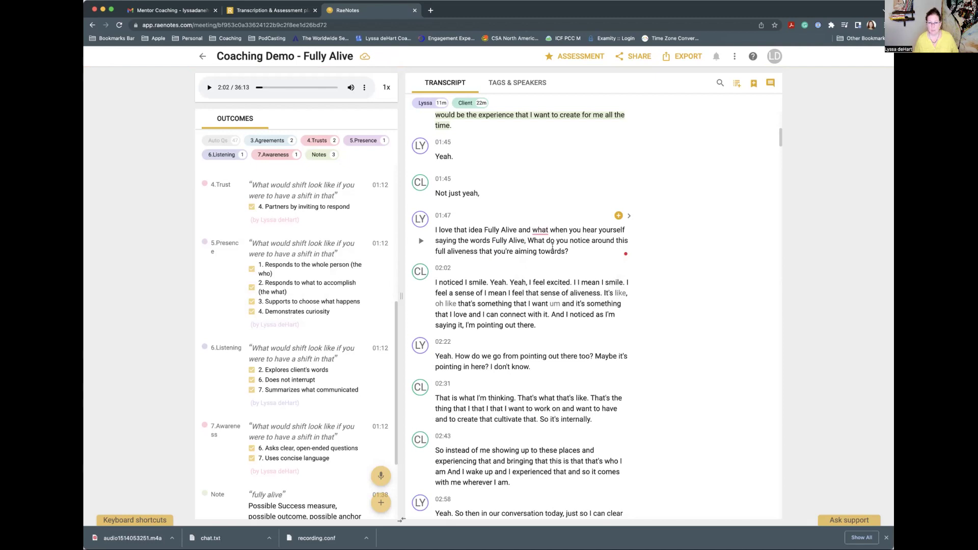
drag(569, 251, 434, 229)
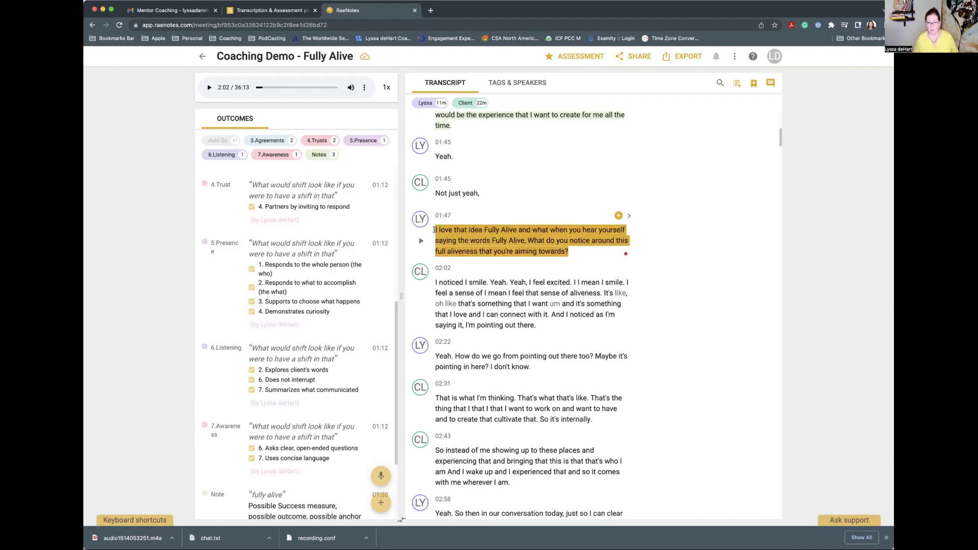
click(618, 215)
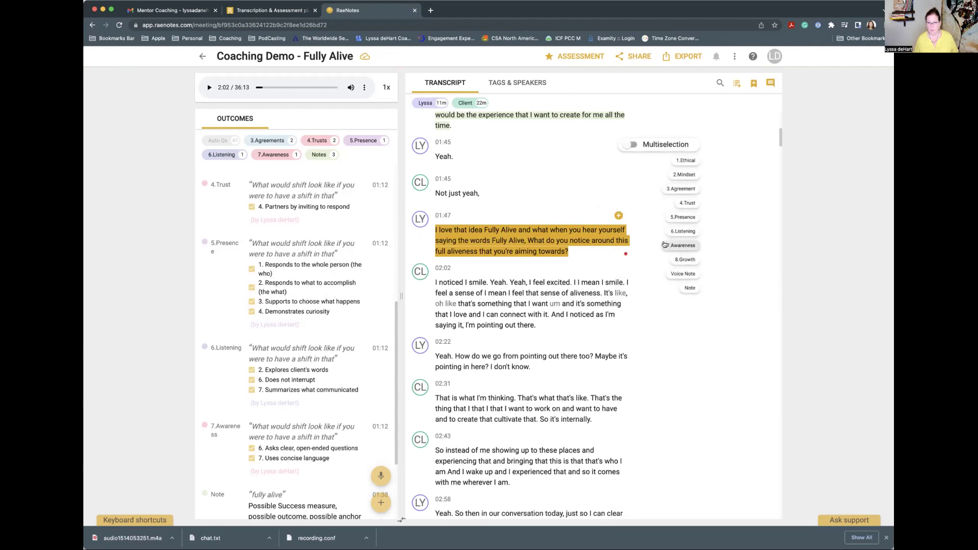
click(683, 219)
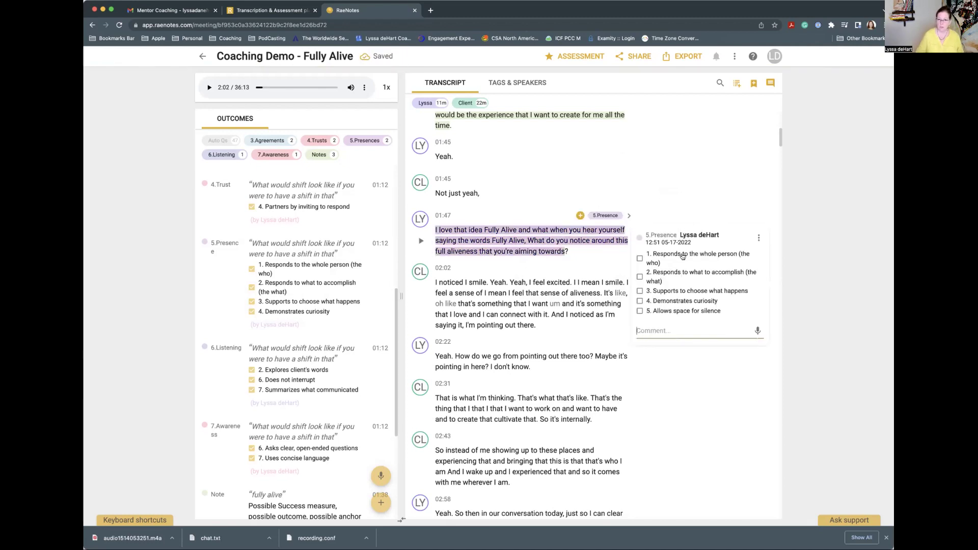
click(663, 301)
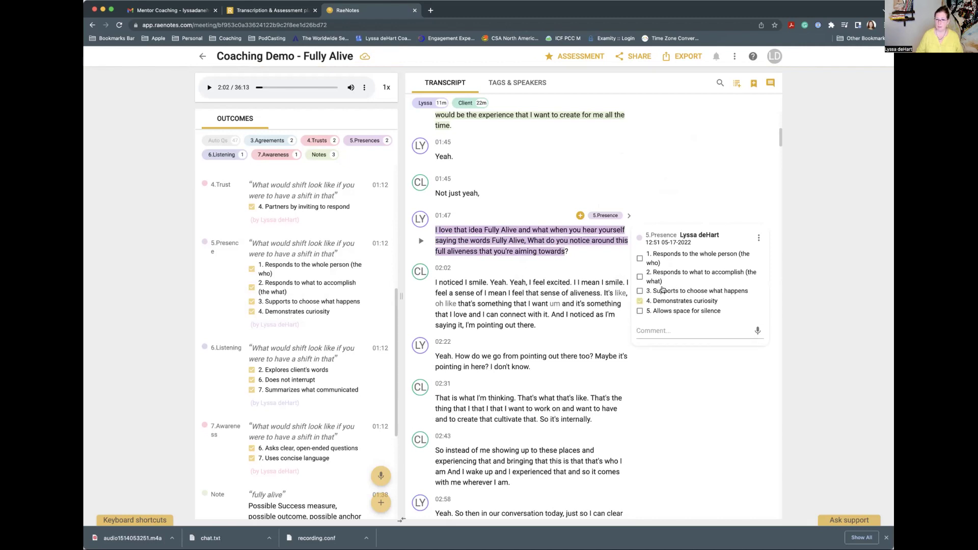
click(655, 256)
Tag the 01:47 passage with 4.Trust and mark "Partners by inviting to respond".
click(580, 216)
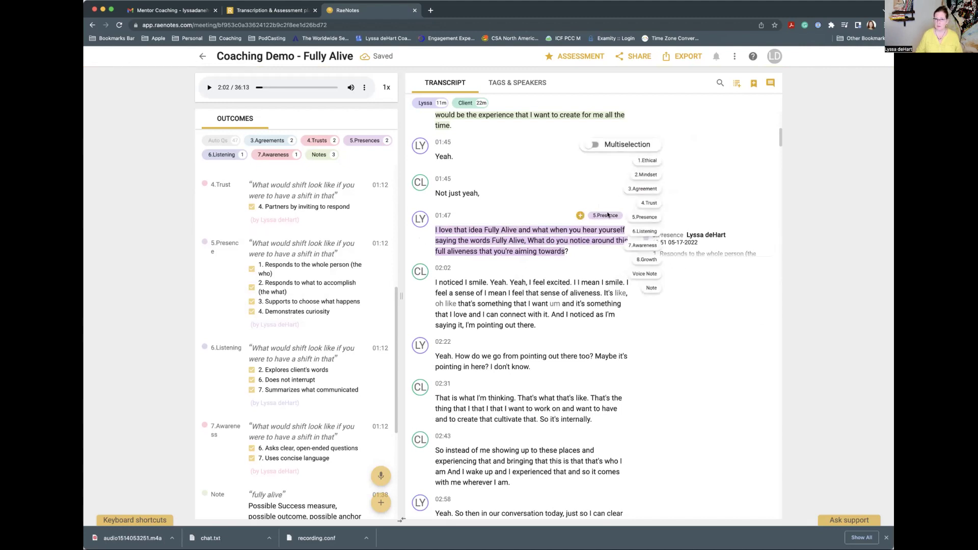
click(646, 203)
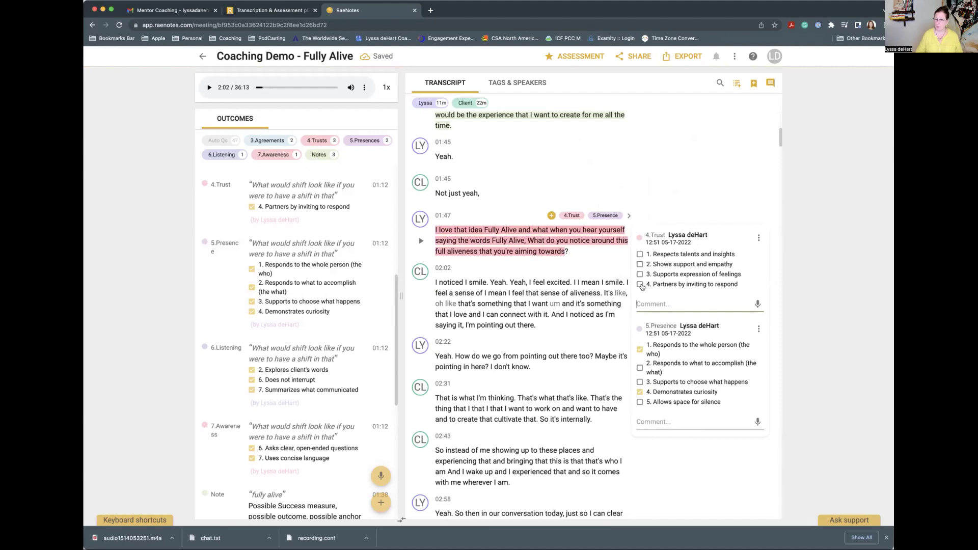
click(639, 284)
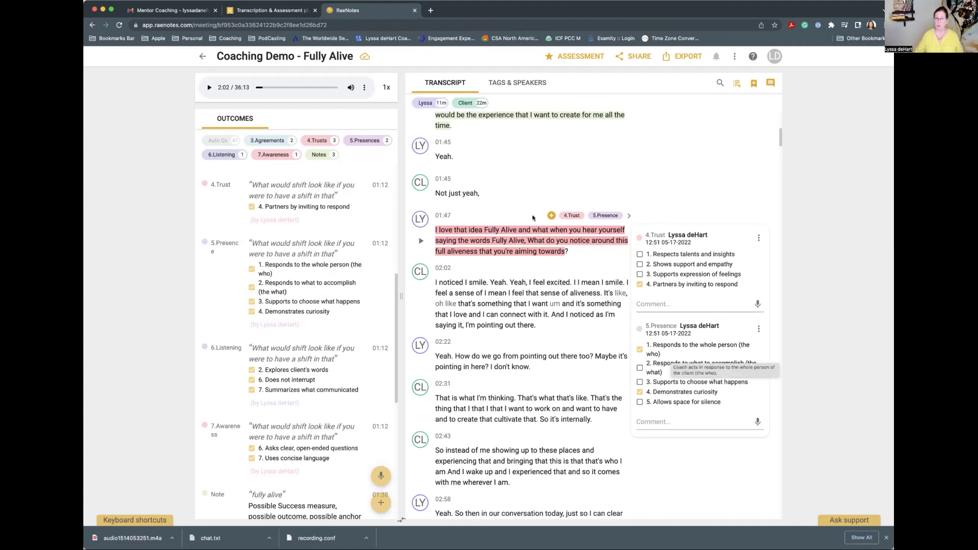
Tag the 01:47 passage with 3.Agreement and mark "Reconfirms measure of success" and "Explores what is important".
click(550, 216)
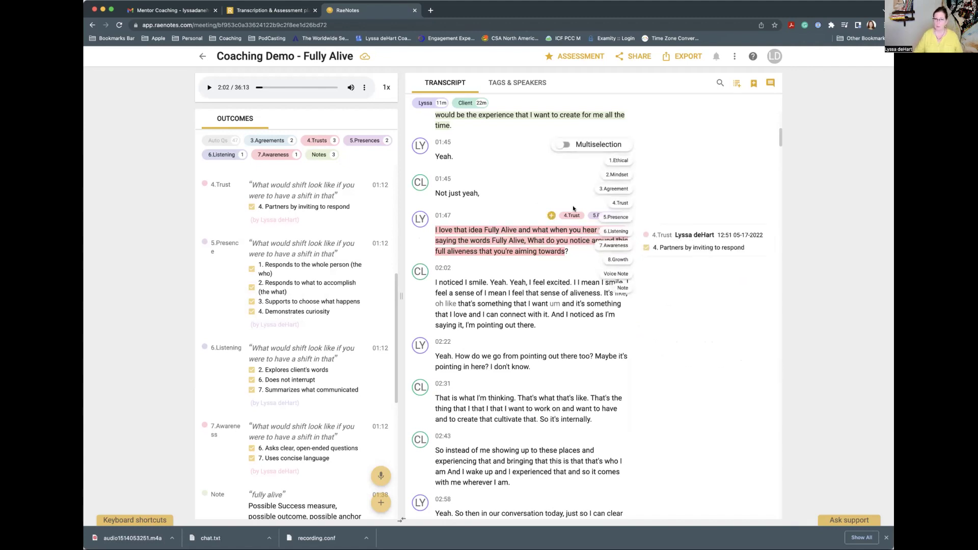
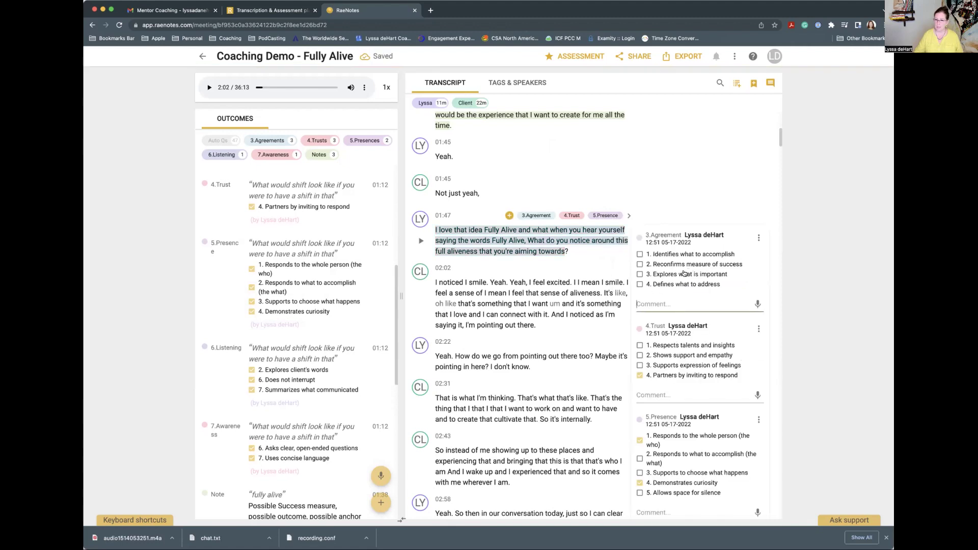
click(640, 264)
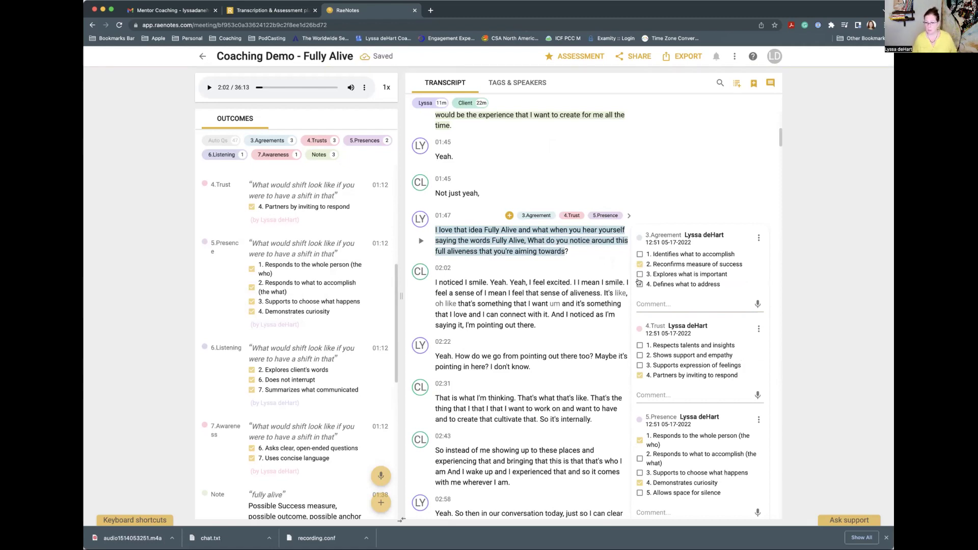
click(639, 274)
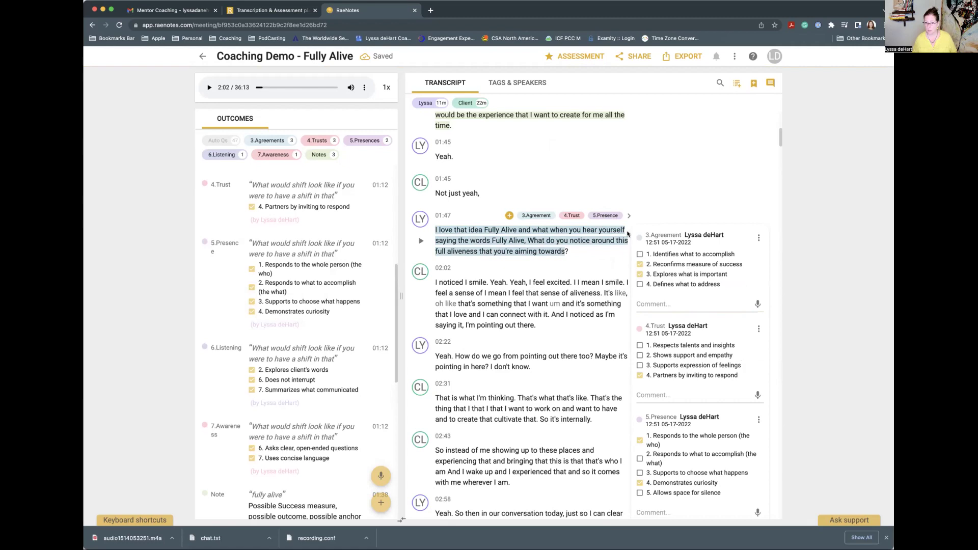
Tag the 01:47 passage with 6.Listening and mark "Customizes questions", "Explores client's words", "Does not interrupt" and "Summarizes what communicated".
click(507, 215)
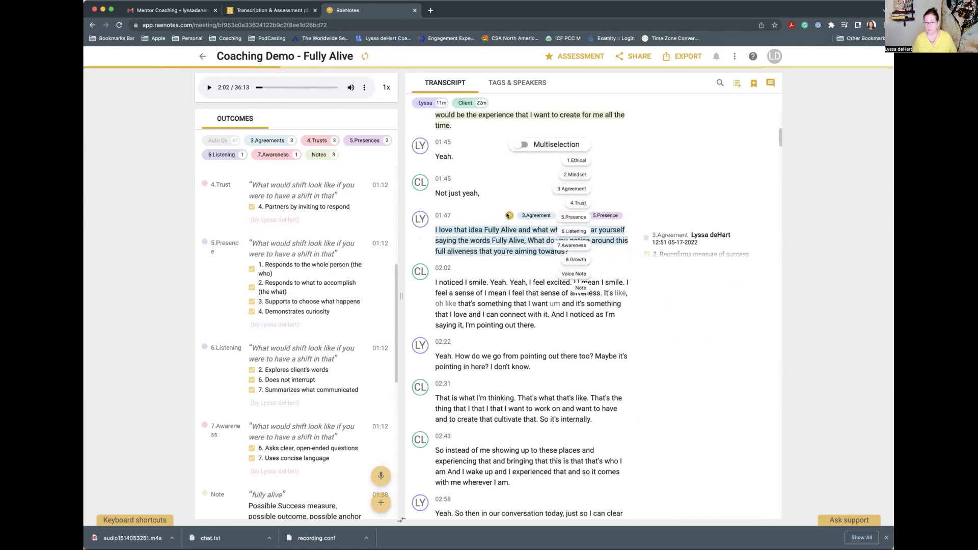
click(578, 231)
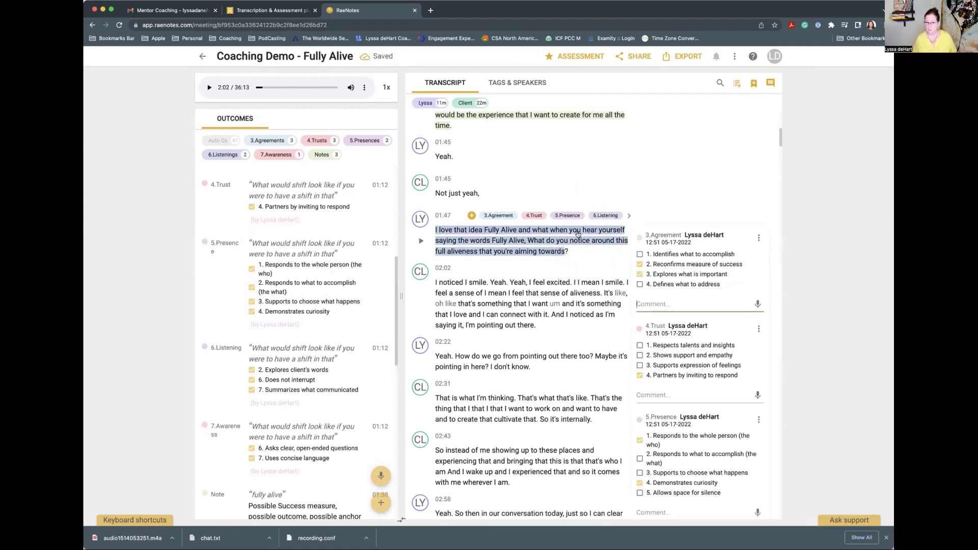
scroll(596, 252, down, 5)
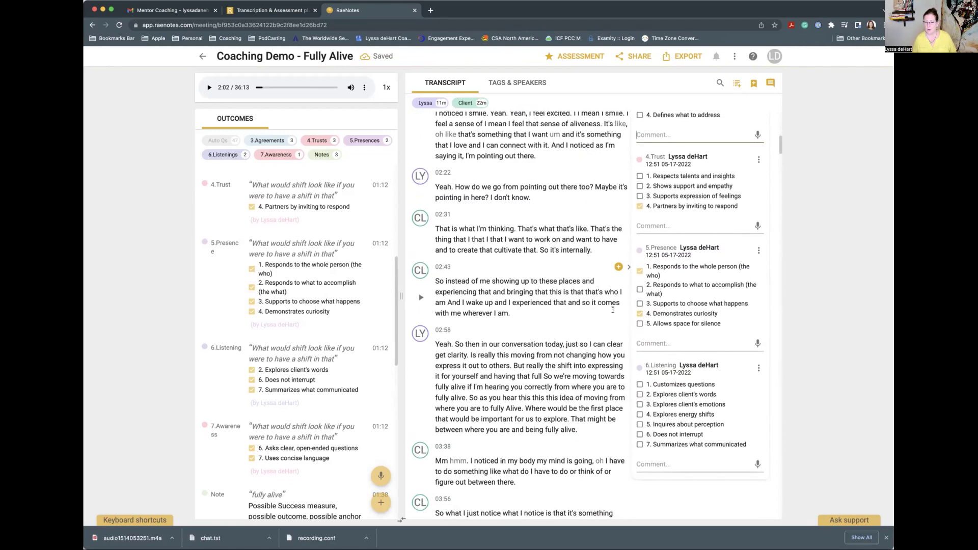
click(640, 385)
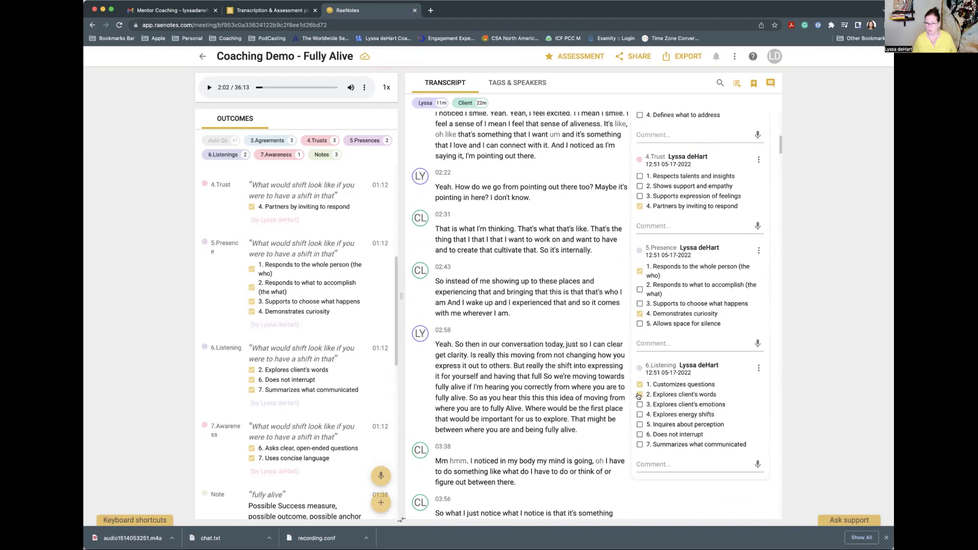
click(638, 436)
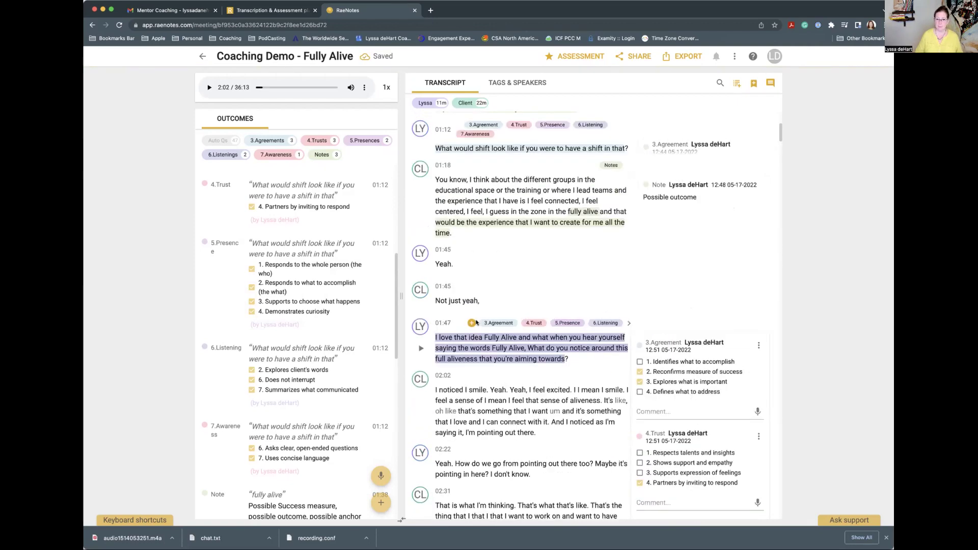
click(471, 325)
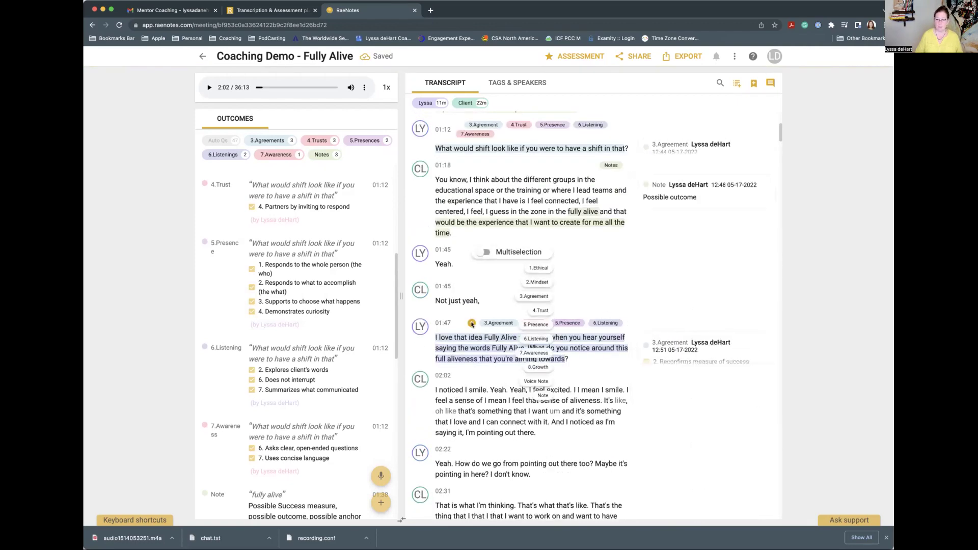
click(536, 325)
click(667, 356)
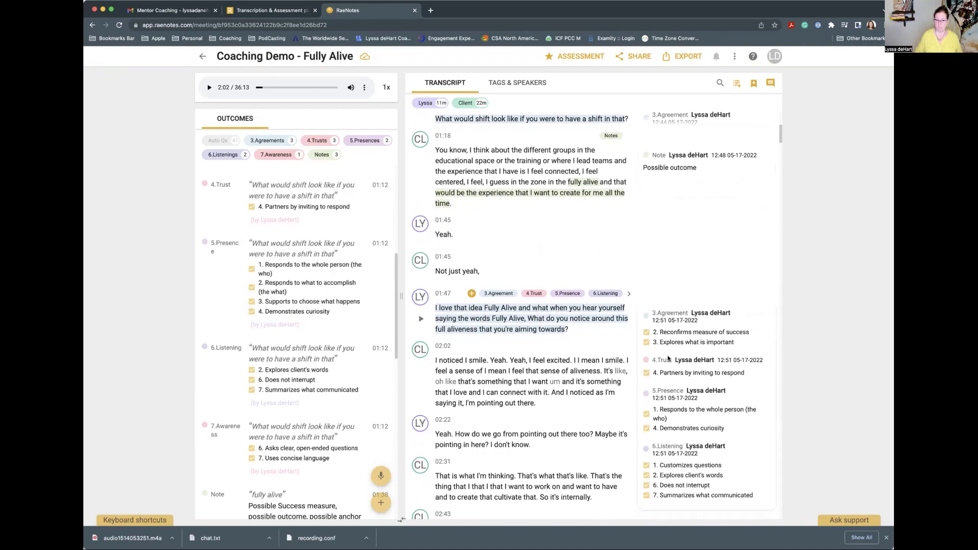
scroll(668, 355, up, 2)
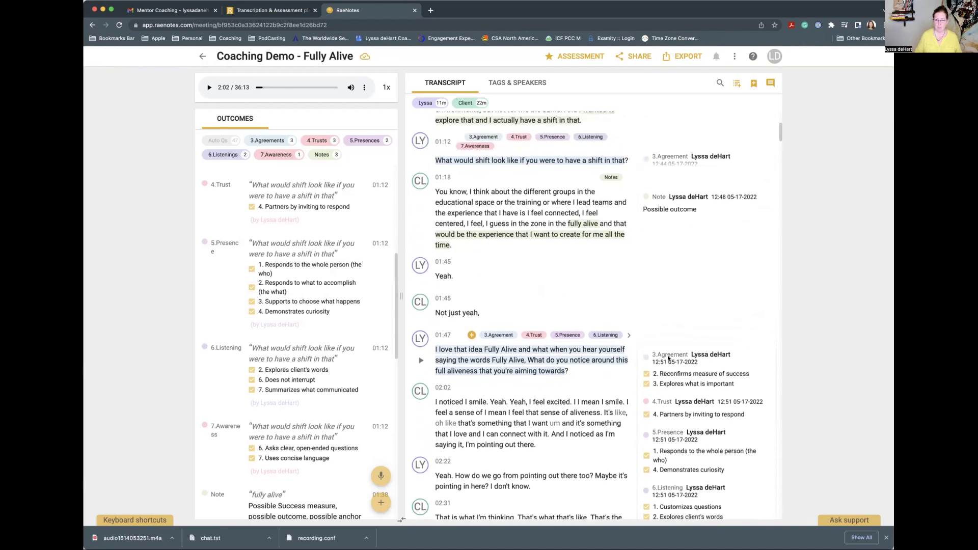
Play the recording from the client's 02:02 passage and put a period after "that's something that I want".
scroll(534, 313, down, 4)
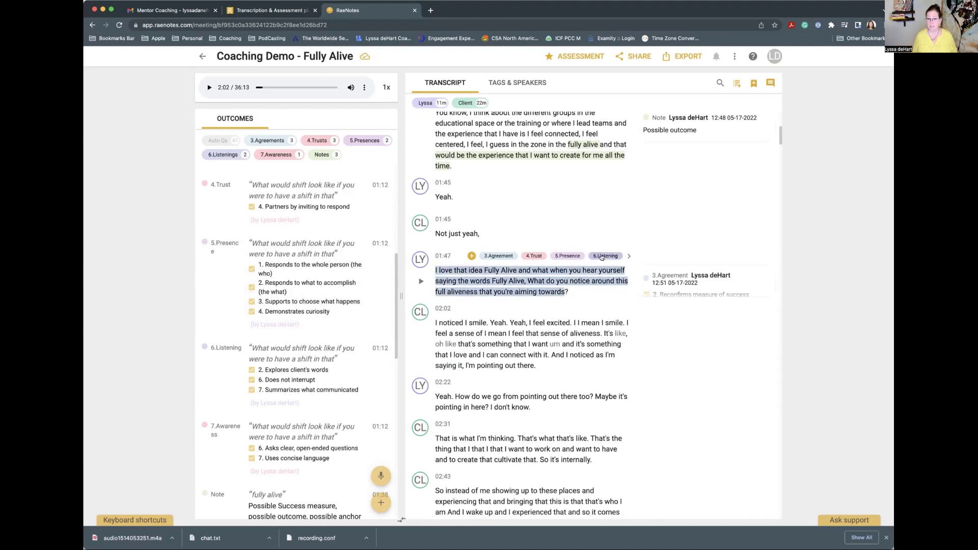
click(420, 344)
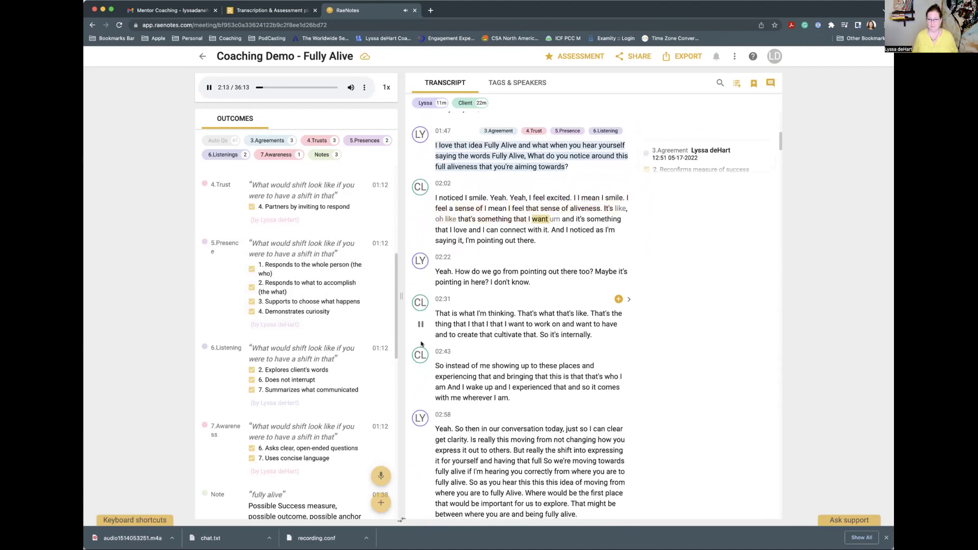
click(548, 219)
text(.)
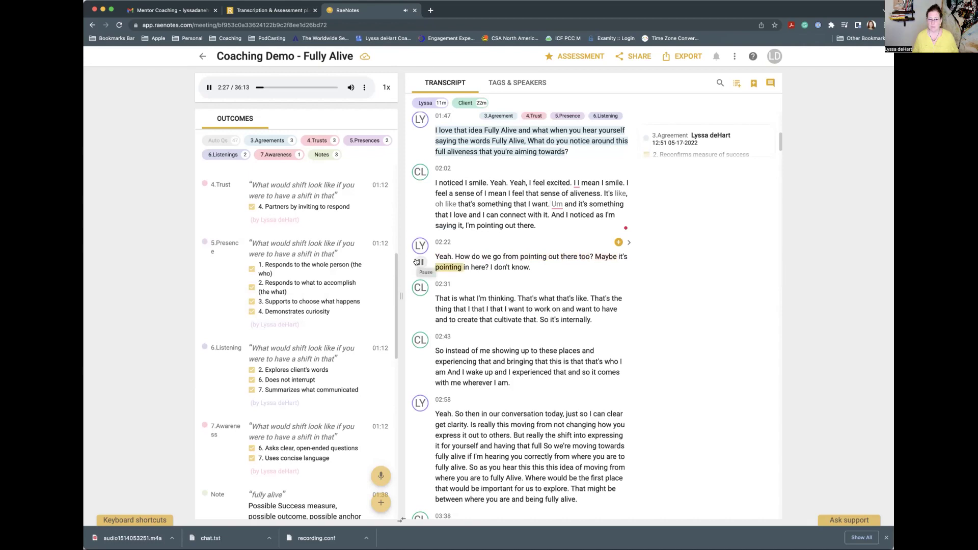
Pause the recording at the end of the 02:22 passage and repunctuate its ending as "pointing in here, I don't know?".
click(420, 262)
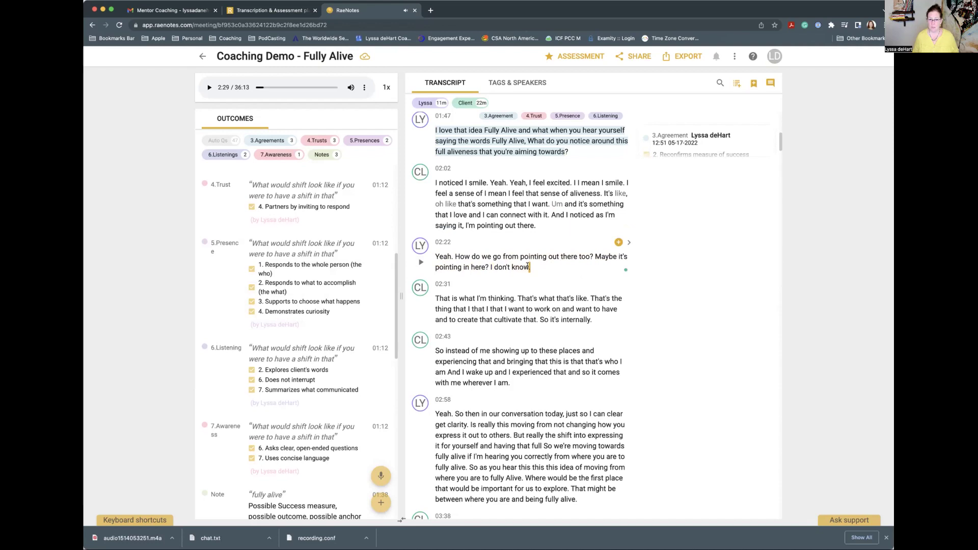
text(?)
click(486, 266)
key(BackSpace)
text(,)
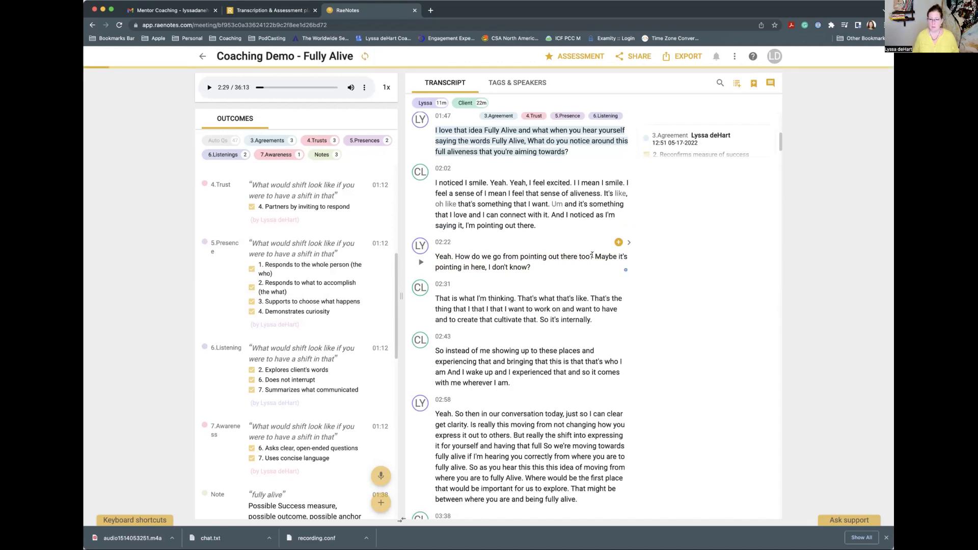
Correct the wording "there too? Maybe" in the 02:22 passage to "there, to maybe".
drag(596, 256, 586, 256)
text(m)
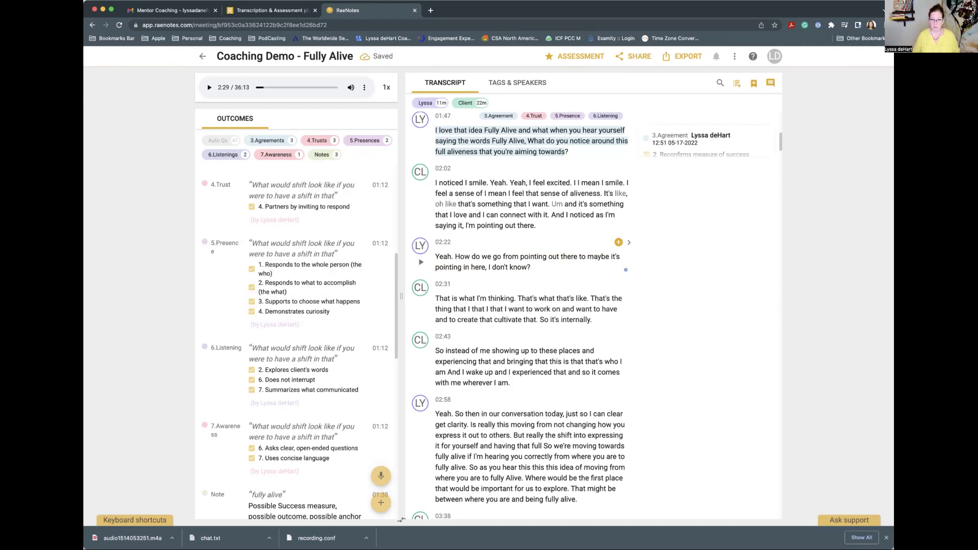
text(,)
key(BackSpace)
key(Left)
key(Left)
key(Left)
text(,)
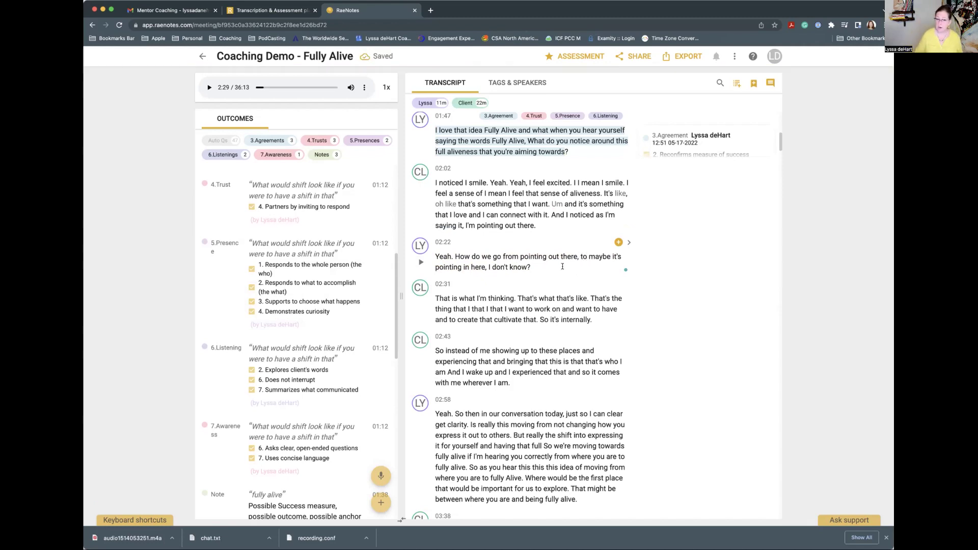
Tag the 02:22 passage with 7.Awareness and mark "Asks about the client", "Asks to help exploring beyond situation", "Asks clear, open-ended questions" and "Uses concise language".
click(617, 242)
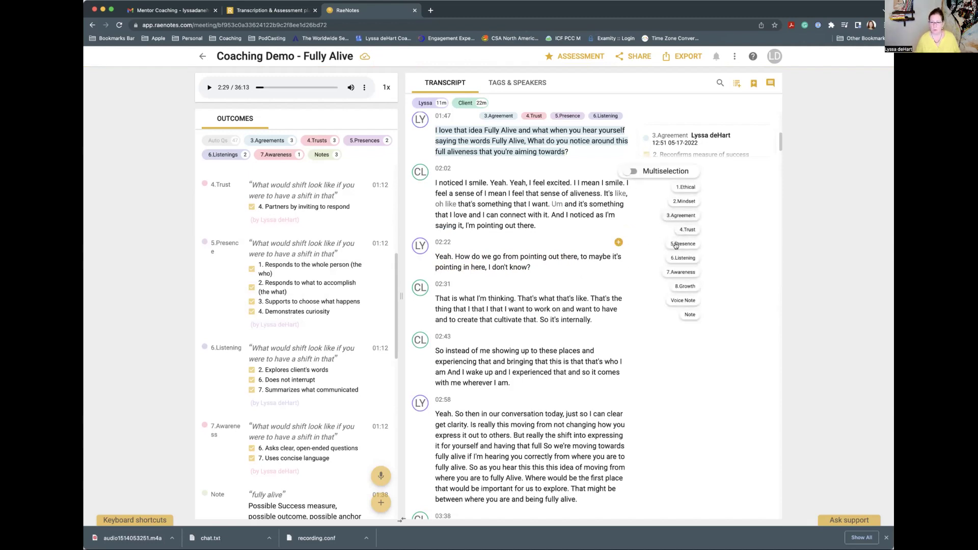
click(677, 273)
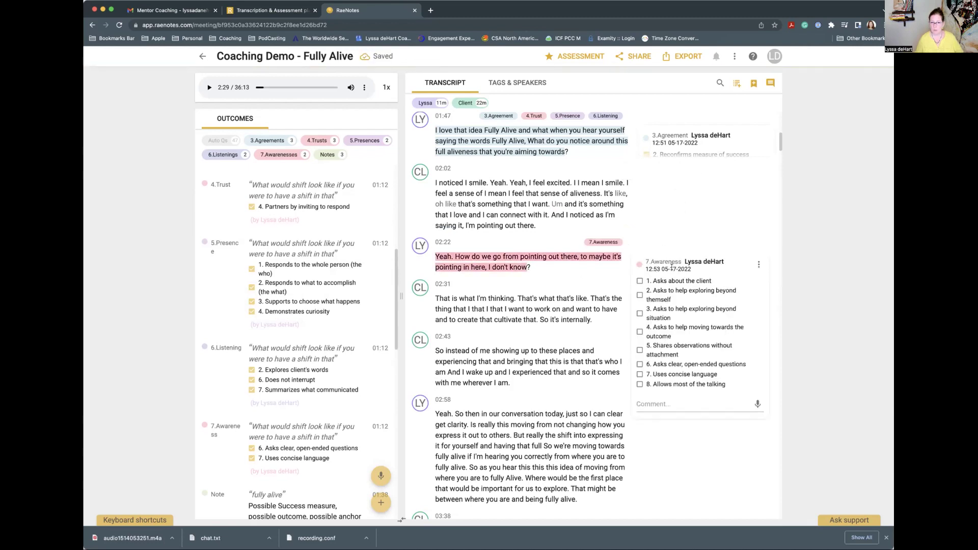
click(640, 281)
click(640, 313)
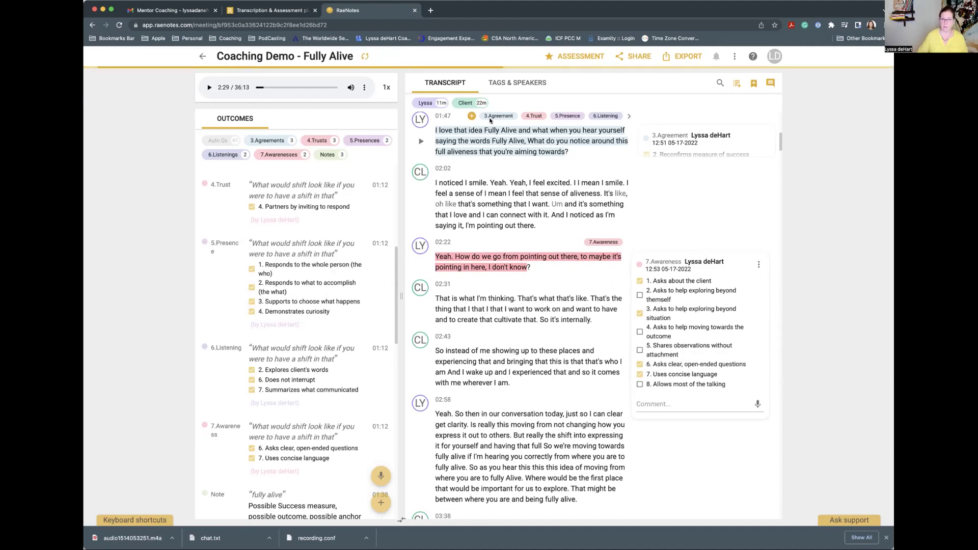
Tag the 01:47 passage with 7.Awareness and mark "Shares observations without attachment" and "Asks clear, open-ended questions".
click(472, 116)
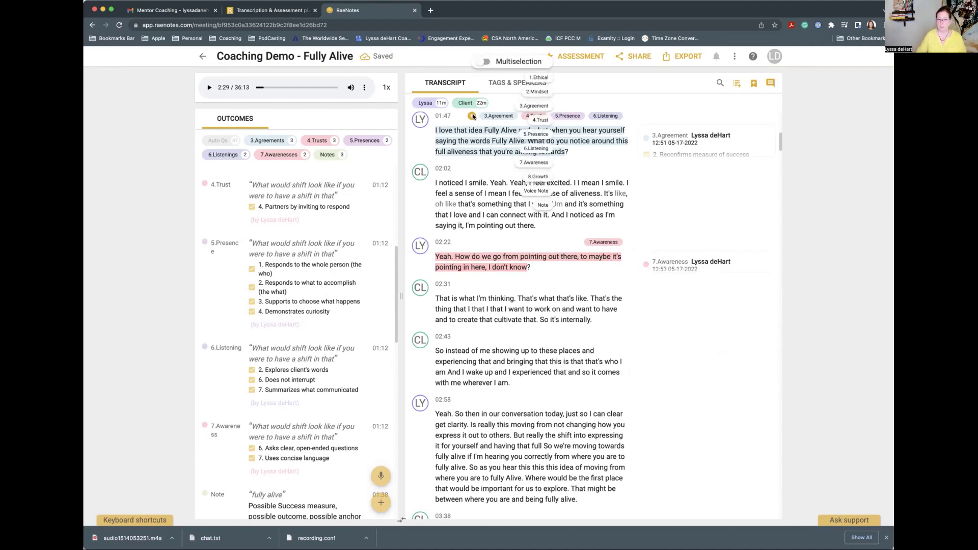
click(536, 162)
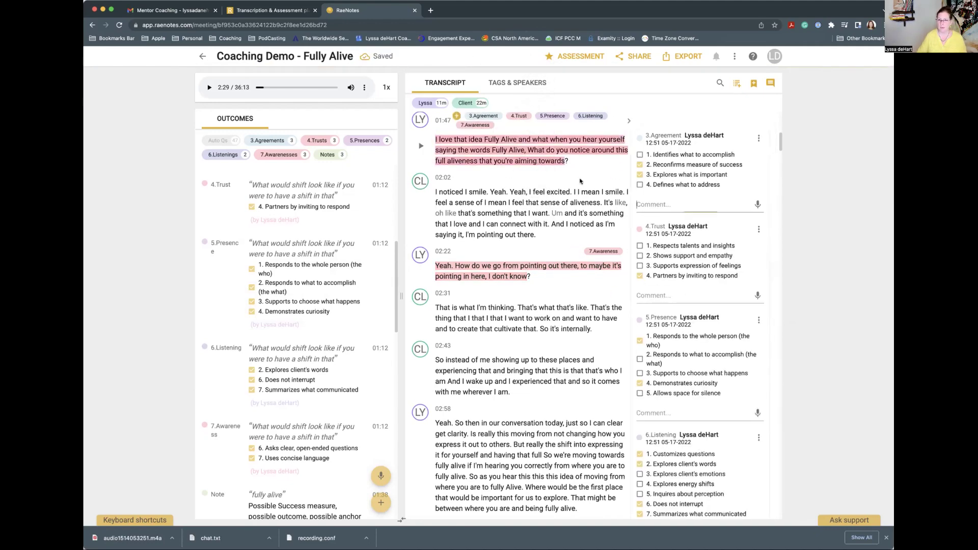
scroll(687, 226, down, 5)
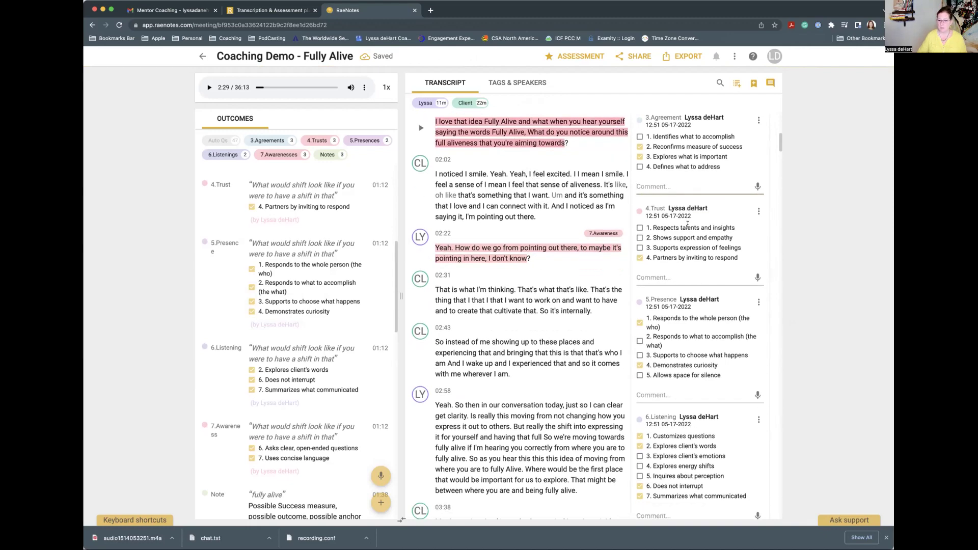
scroll(662, 329, down, 1)
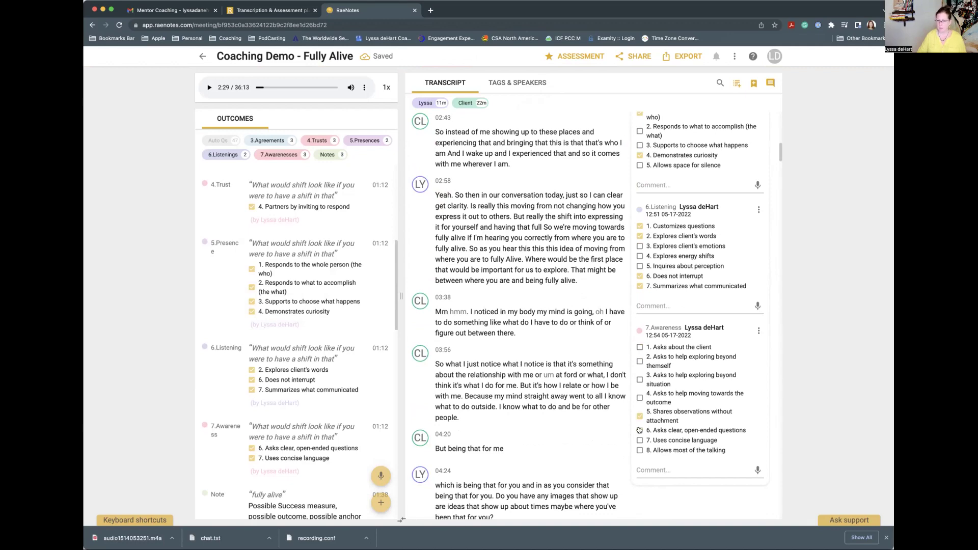
Review the competency tags and marked criteria recorded for the 01:47 passage in the list of outcomes.
scroll(639, 431, up, 6)
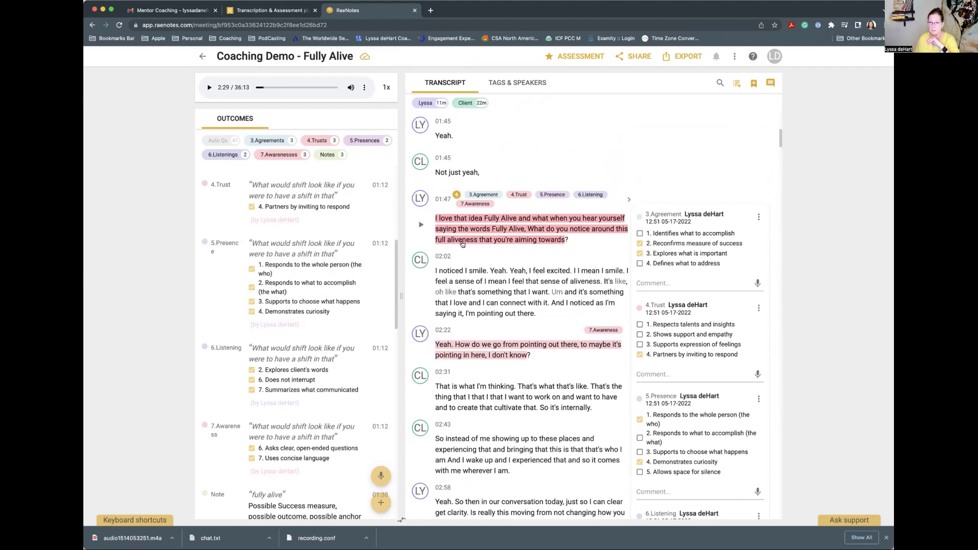
scroll(321, 275, down, 4)
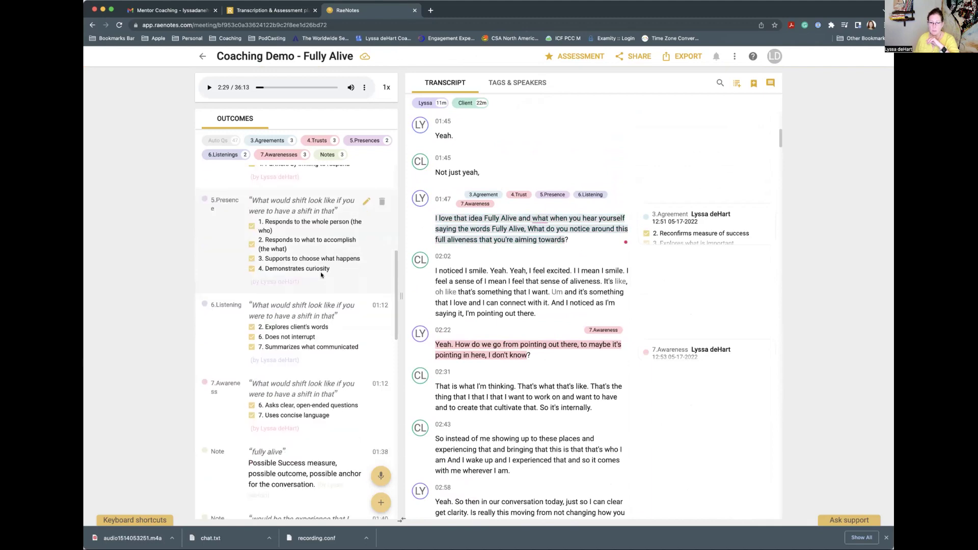
scroll(321, 275, down, 4)
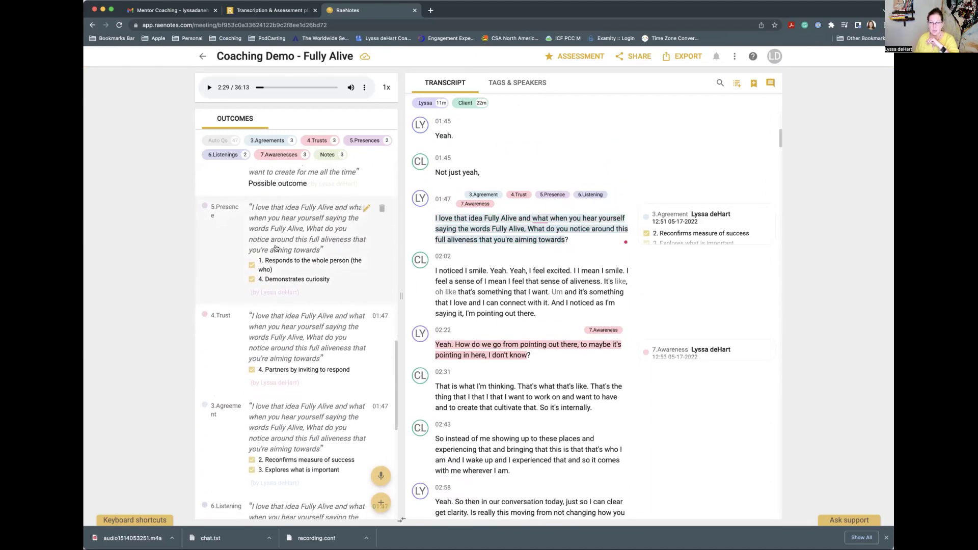
scroll(218, 218, down, 1)
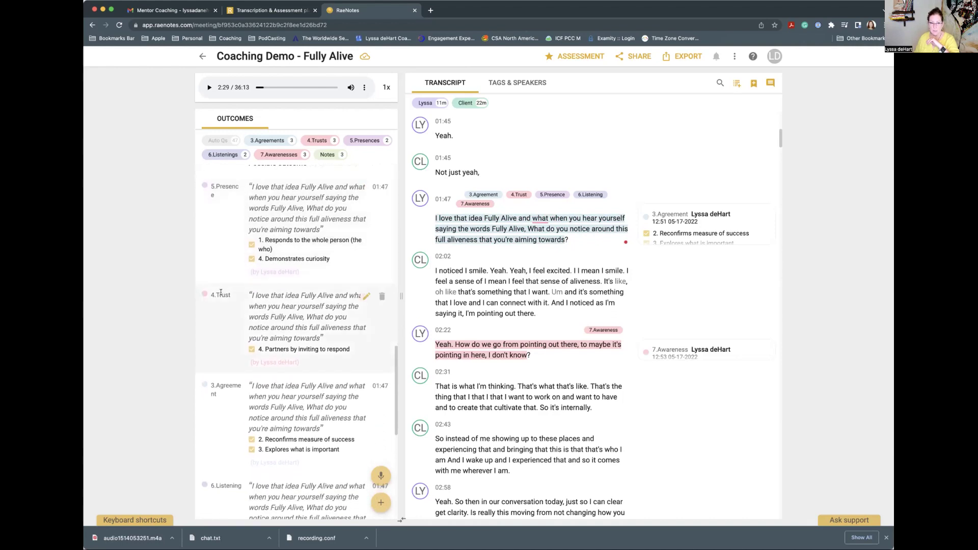
scroll(219, 301, down, 3)
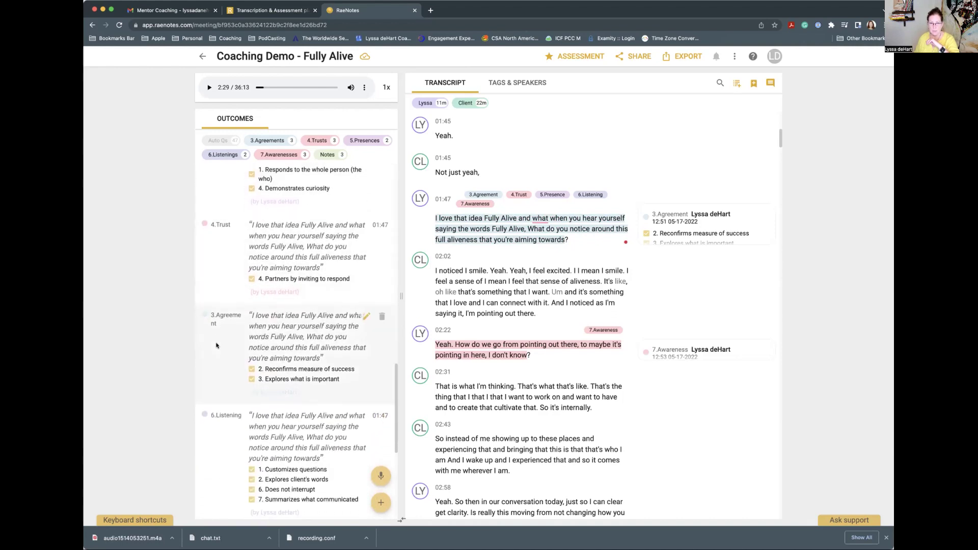
scroll(216, 346, down, 4)
scroll(216, 379, down, 4)
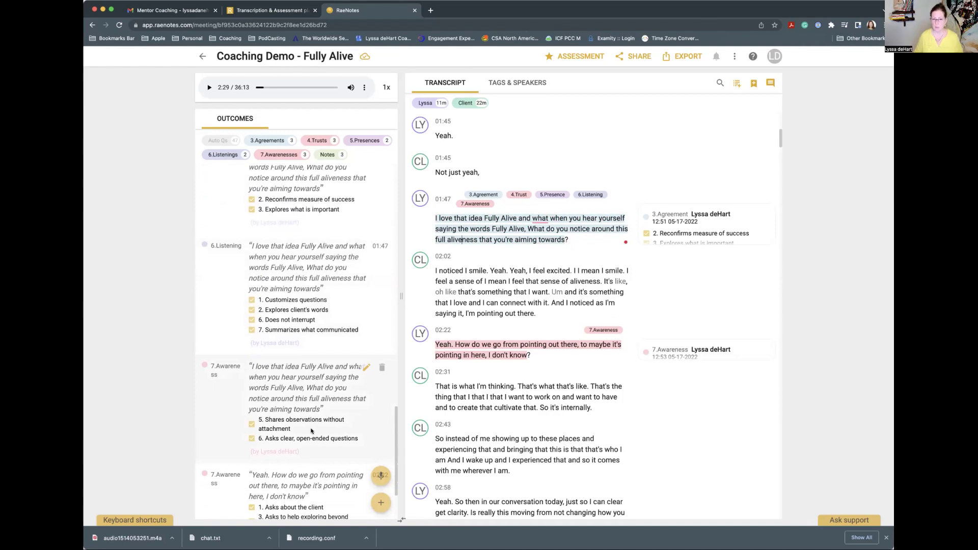
Play the recording from the 02:31 passage and punctuate the 02:43 passage to read "this is, that" and "experienced that. And so".
scroll(554, 363, down, 3)
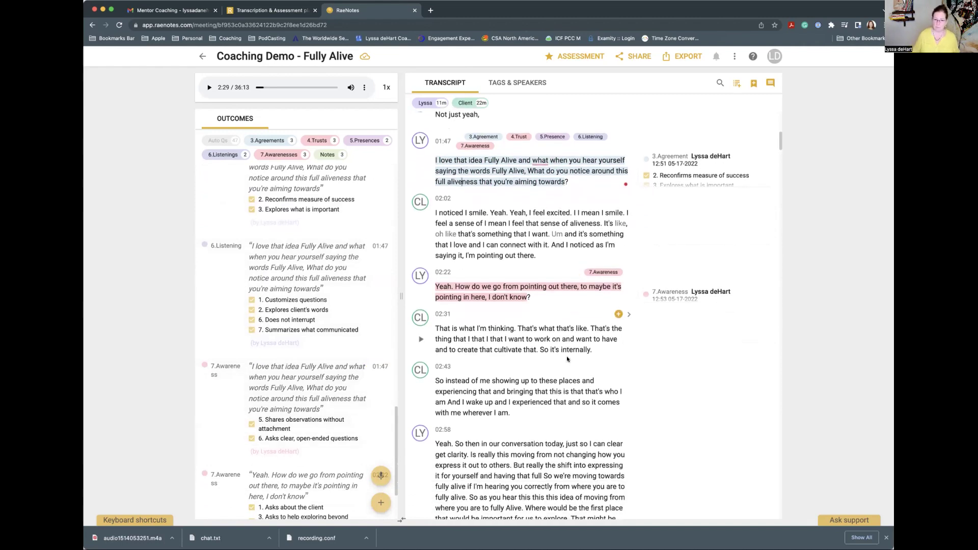
click(421, 324)
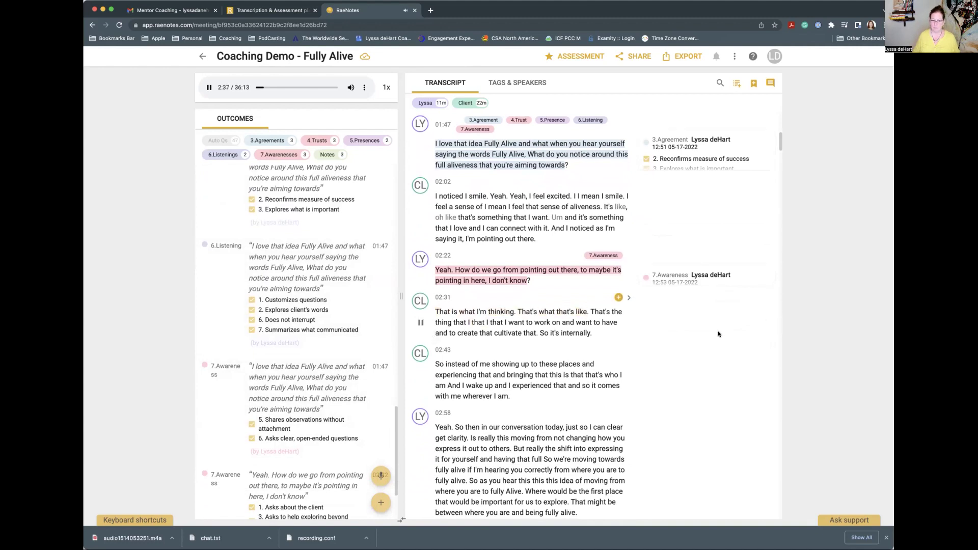
scroll(718, 334, down, 1)
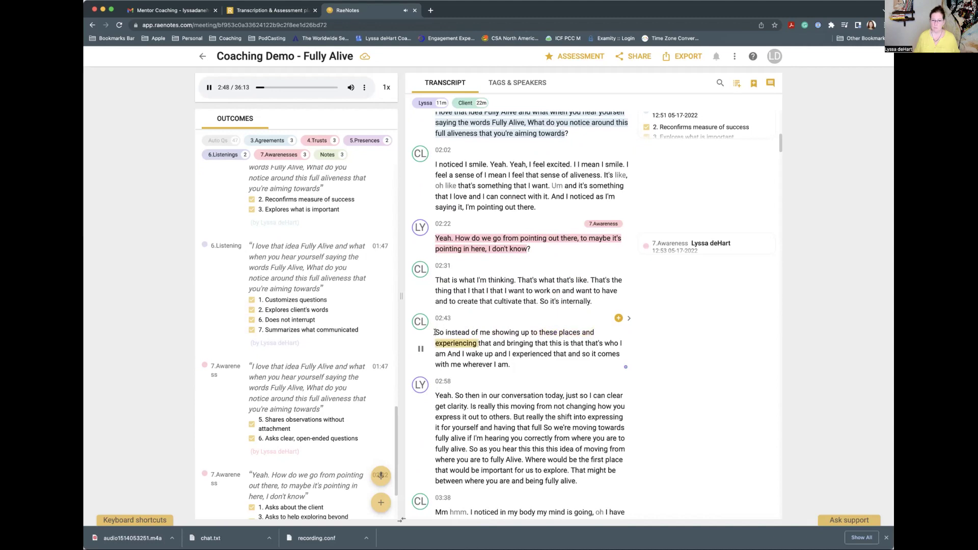
scroll(434, 332, down, 3)
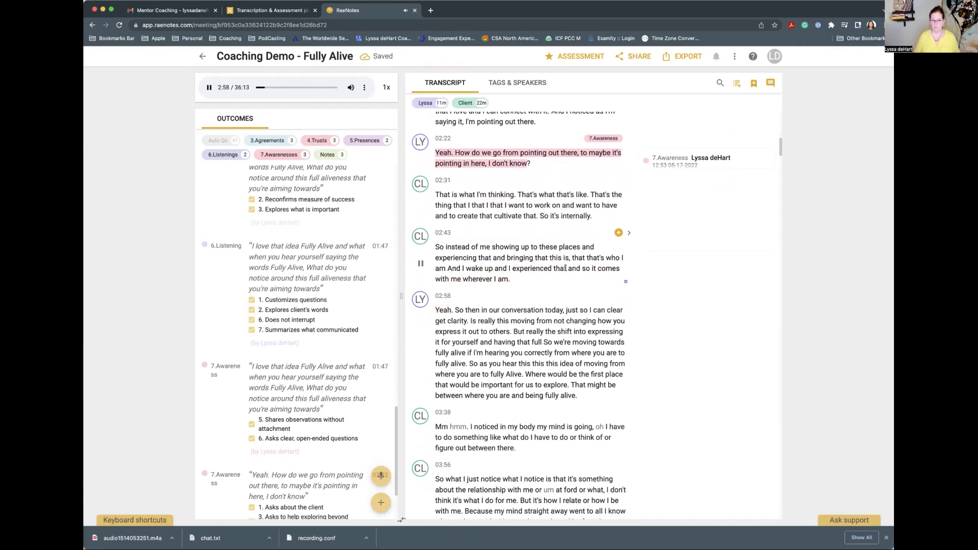
click(567, 268)
text(.)
key(Right)
key(Delete)
text(A)
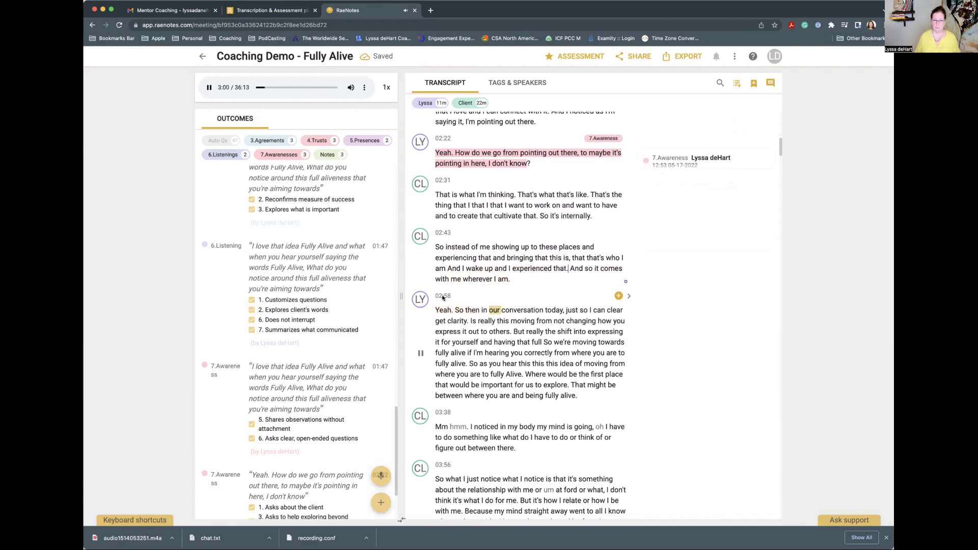
click(421, 264)
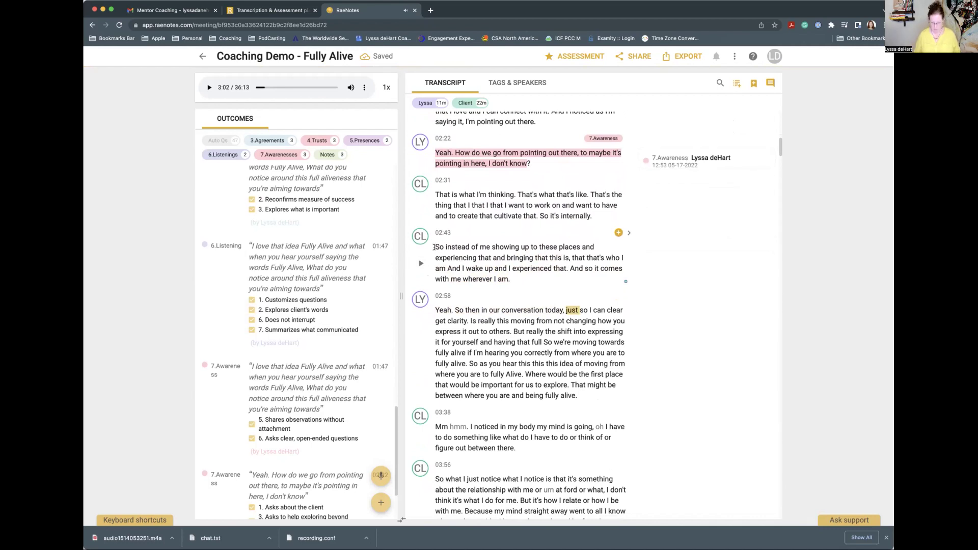
Merge the 02:43 passage into the 02:31 passage and attach the note "Sounds important." to the merged sentences.
click(434, 247)
key(BackSpace)
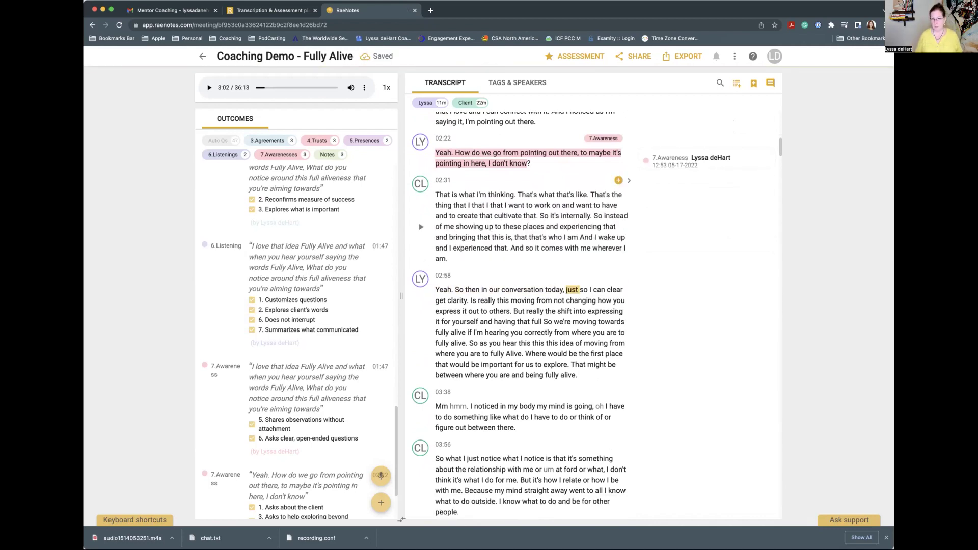
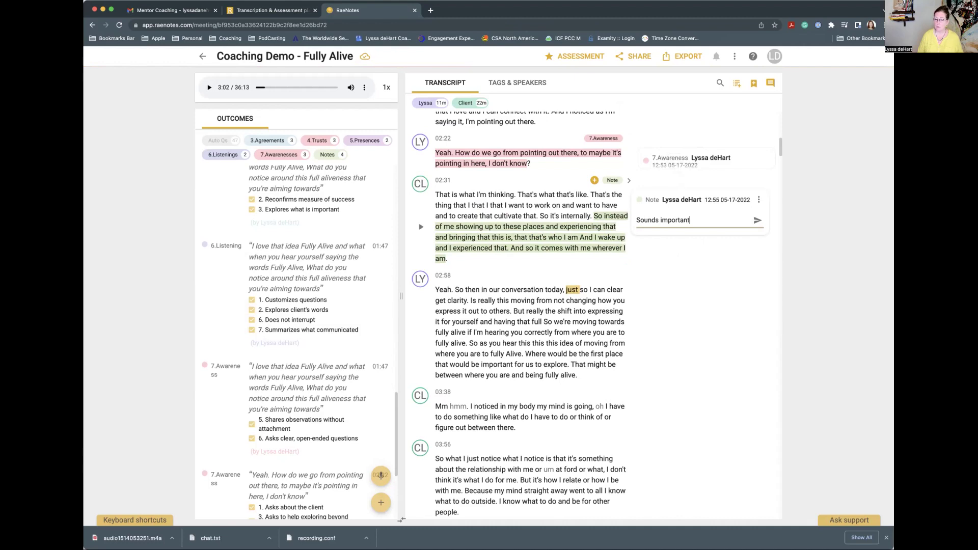
click(753, 218)
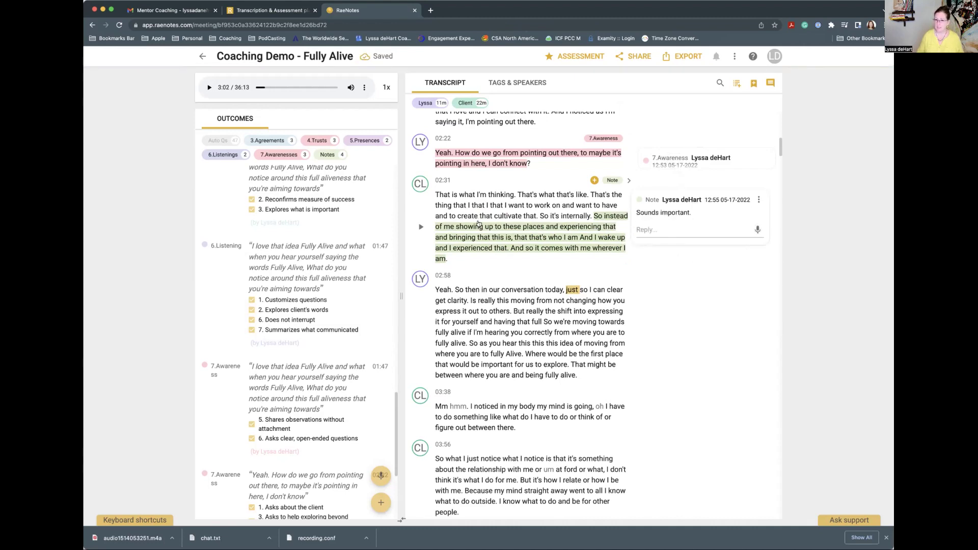
Play the 02:58 passage and punctuate its wording as "if I'm hearing you correctly? From where you are".
scroll(479, 224, down, 2)
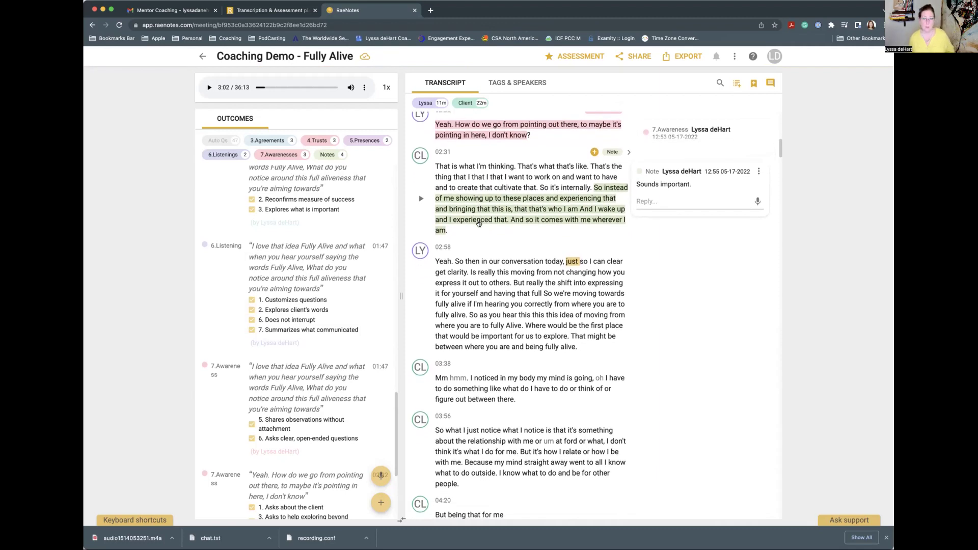
scroll(479, 223, down, 3)
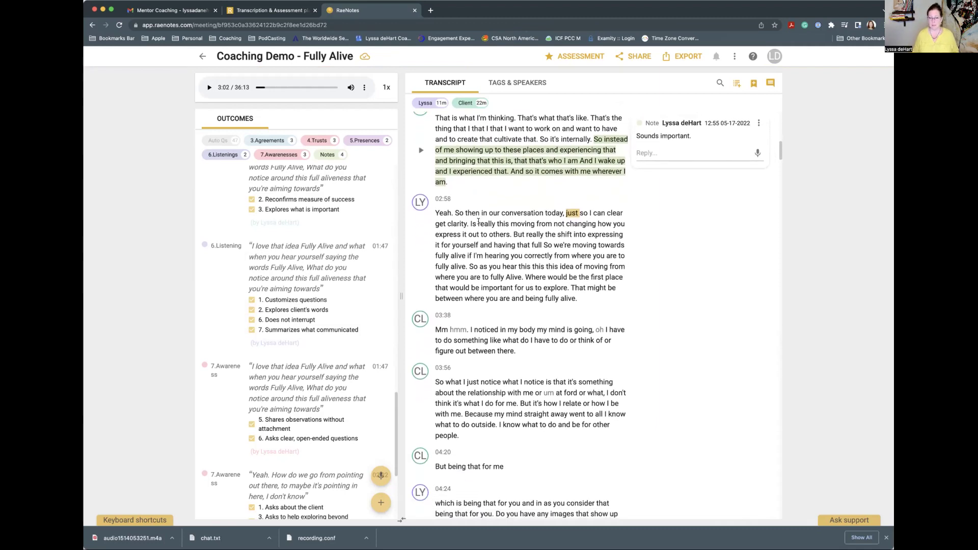
scroll(479, 222, down, 1)
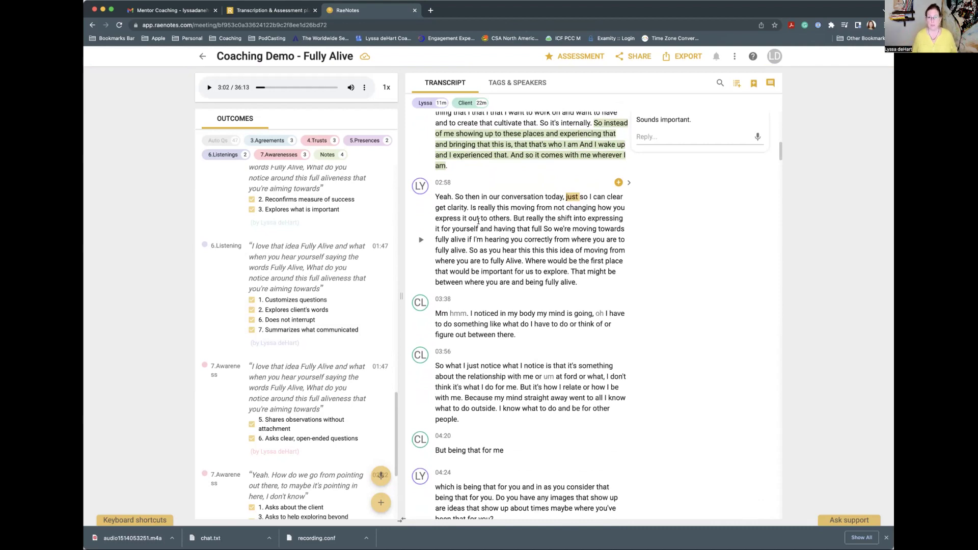
scroll(478, 220, down, 1)
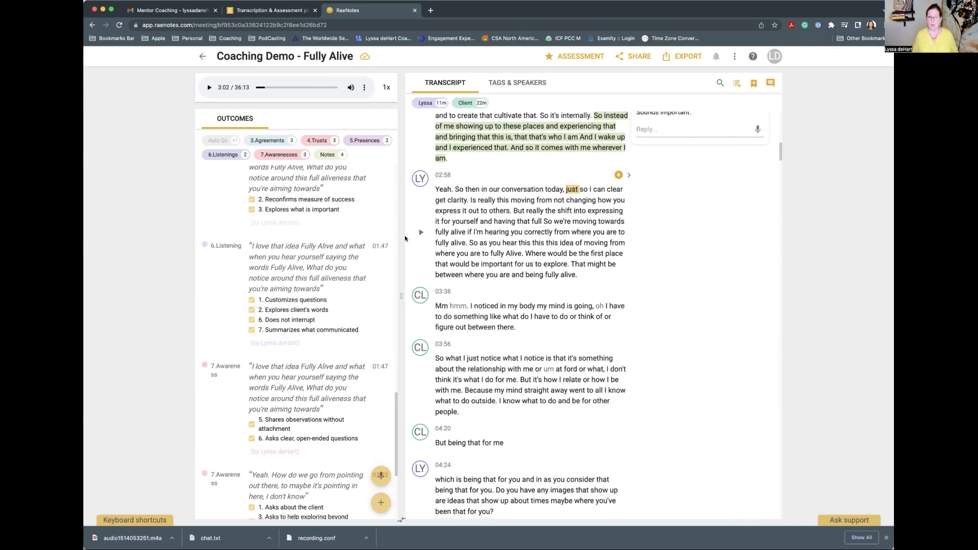
click(437, 188)
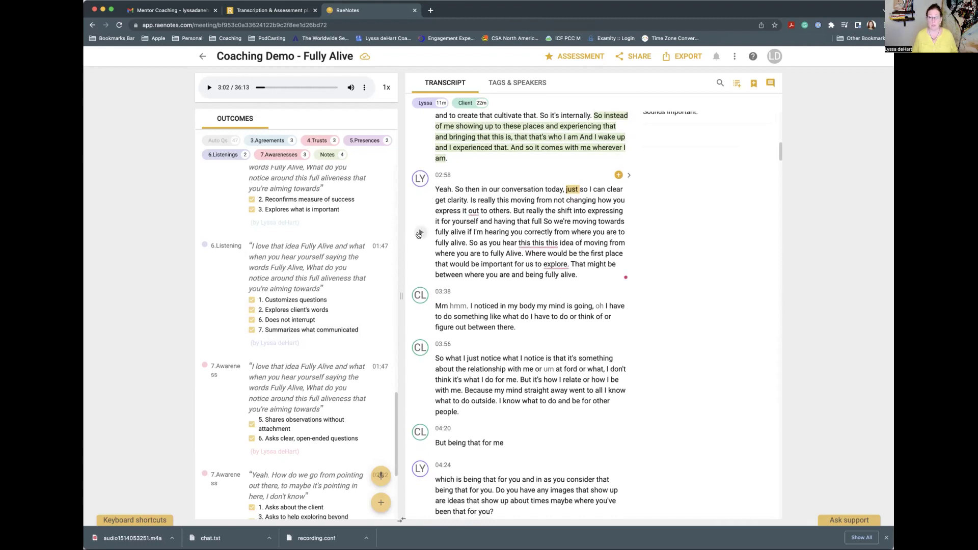
click(419, 233)
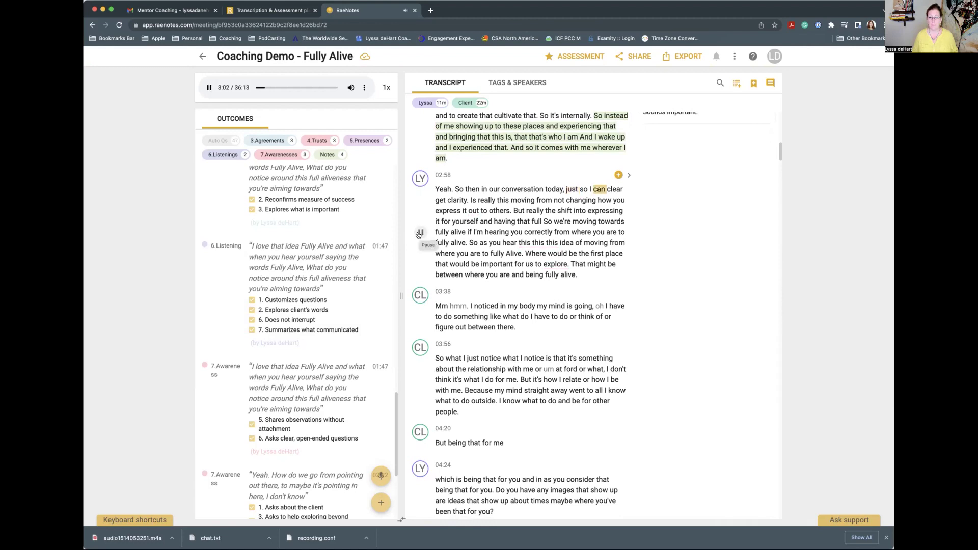
triple_click(439, 190)
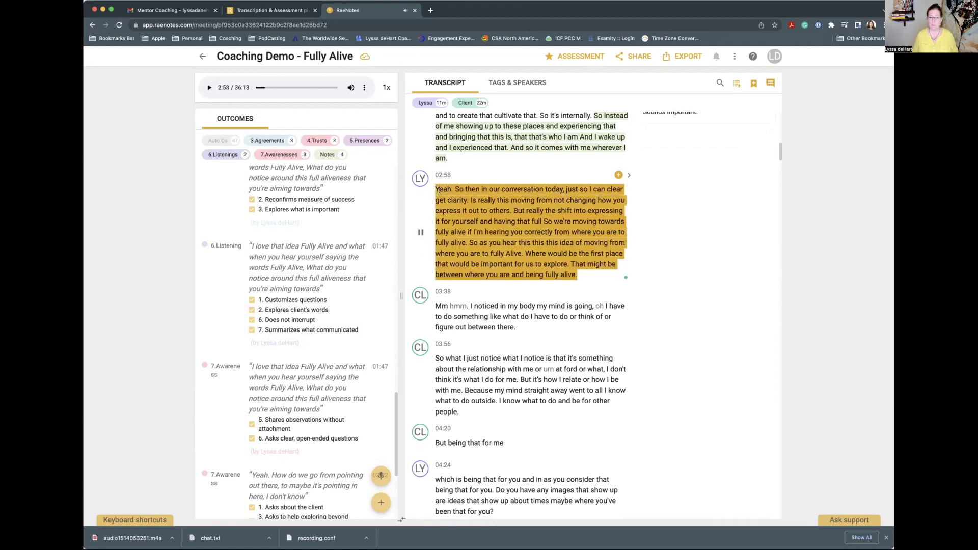
click(417, 232)
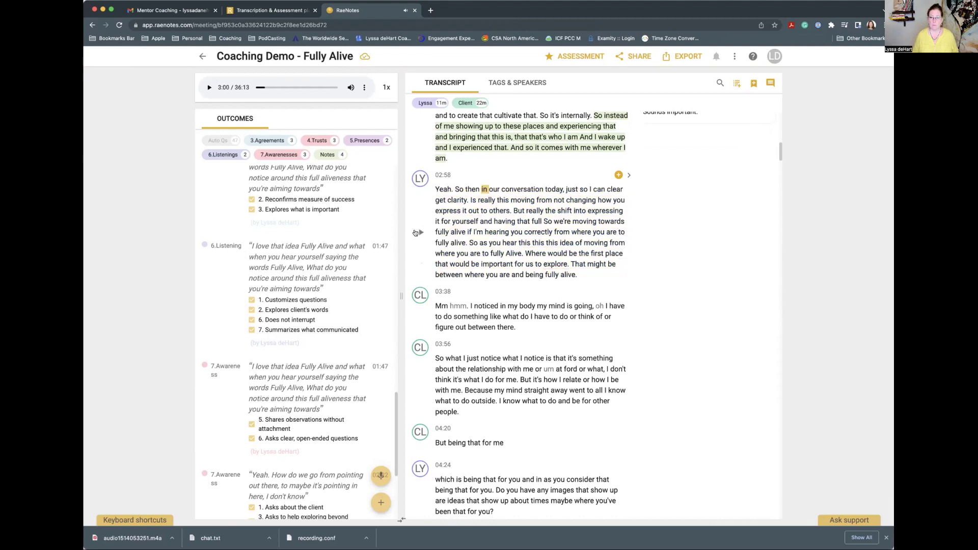
click(419, 232)
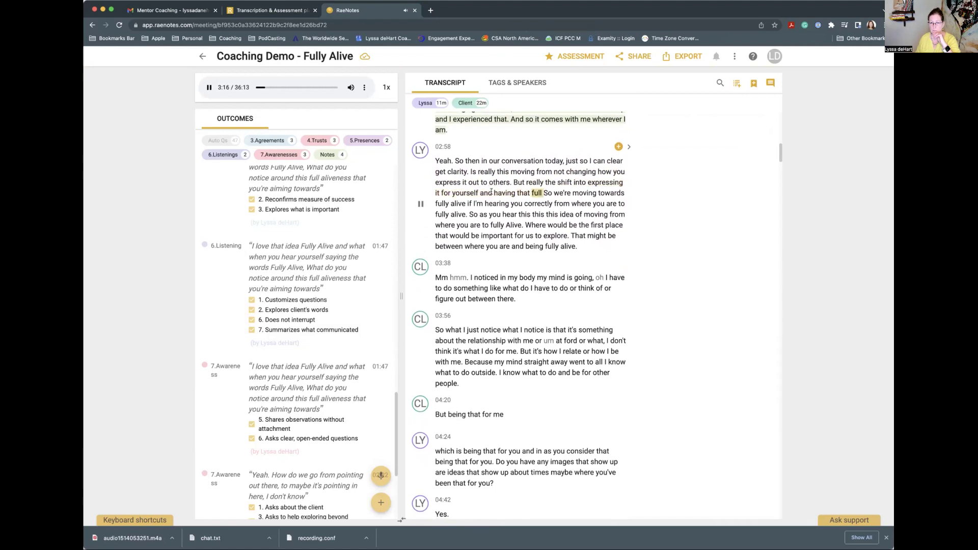
click(418, 204)
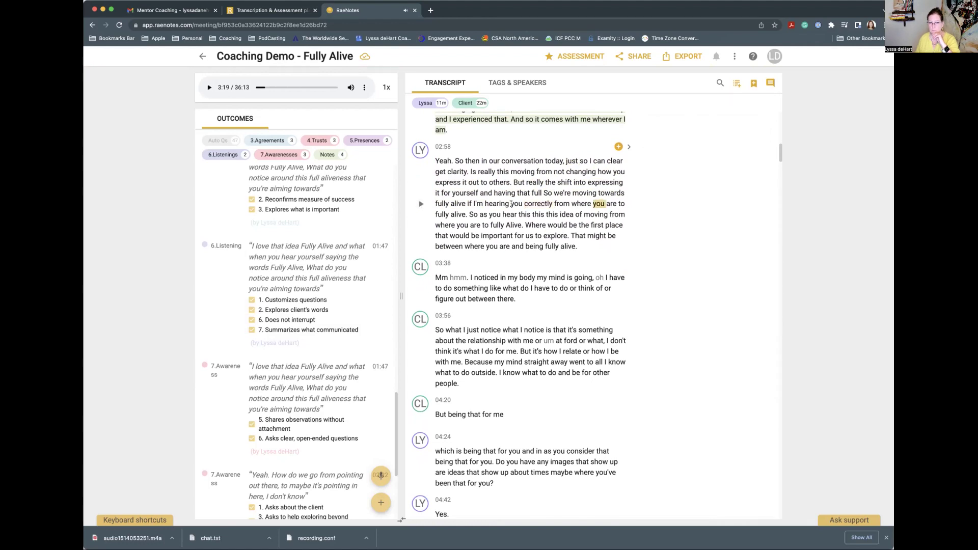
click(551, 204)
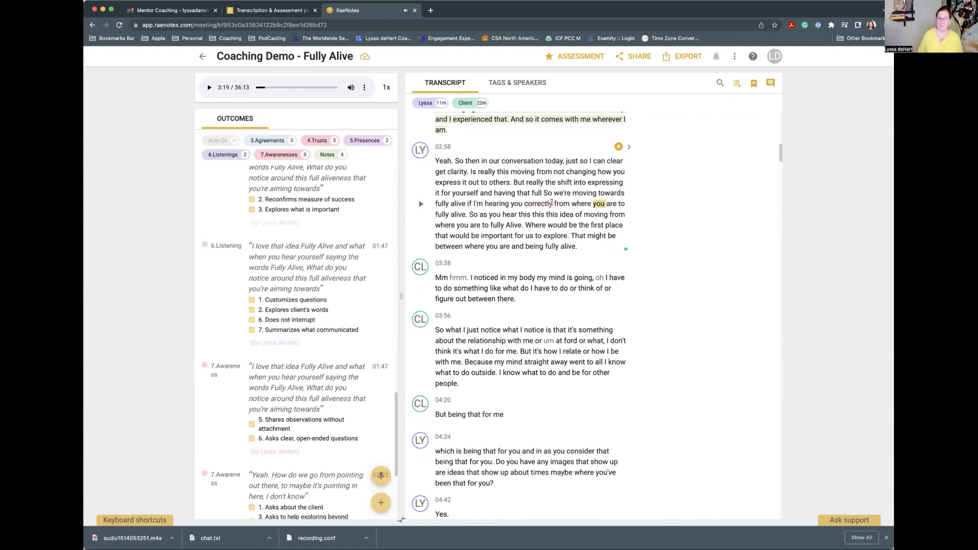
text(?)
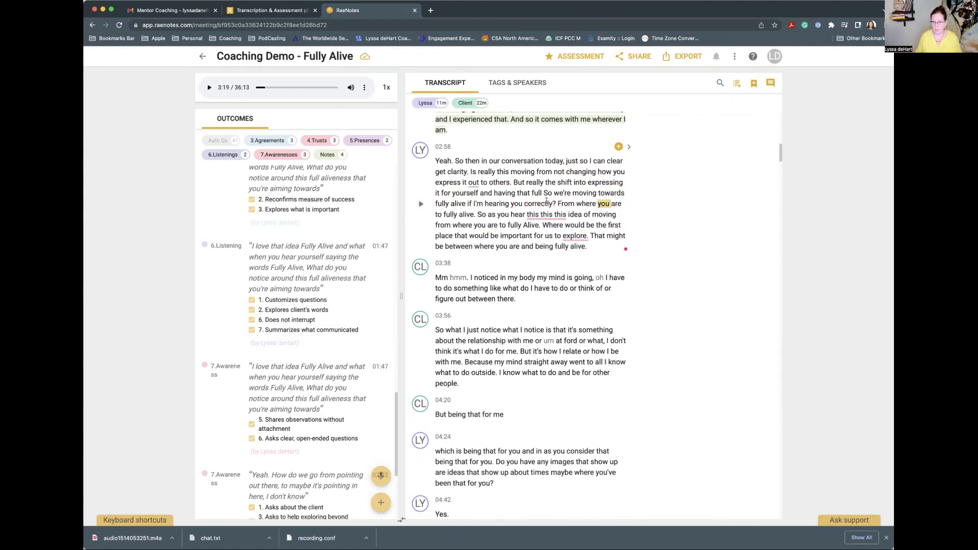
Play the rest of the 02:58 passage and correct its ending to "explore, that might be between where you are and being fully alive?".
click(418, 204)
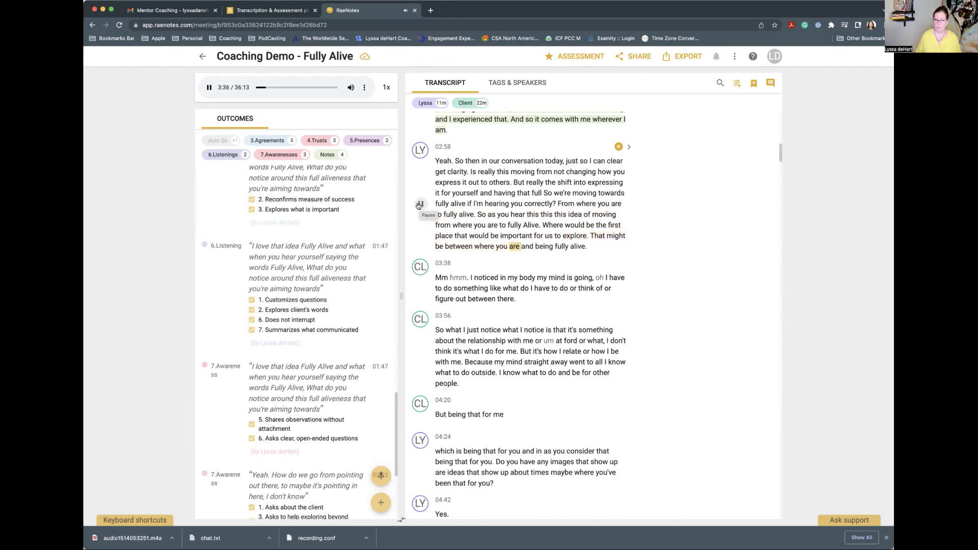
click(419, 204)
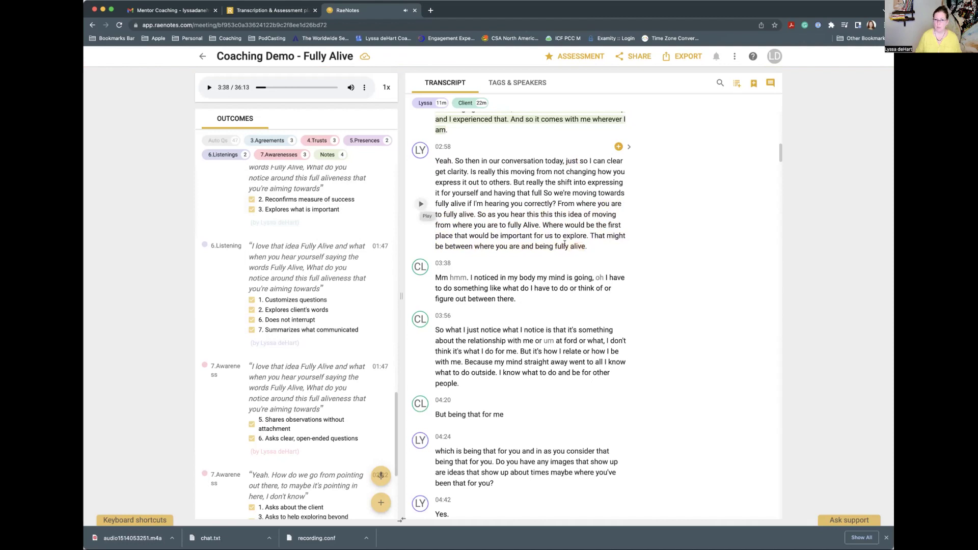
click(590, 236)
key(BackSpace)
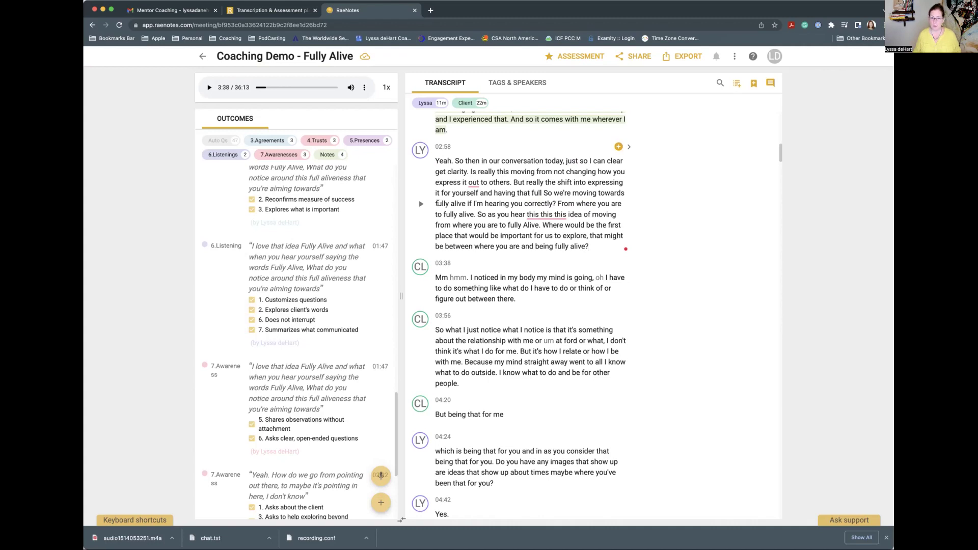
Capitalize "Fully Alive" in the phrase "we're moving towards Fully Alive" of the 02:58 passage.
text(F)
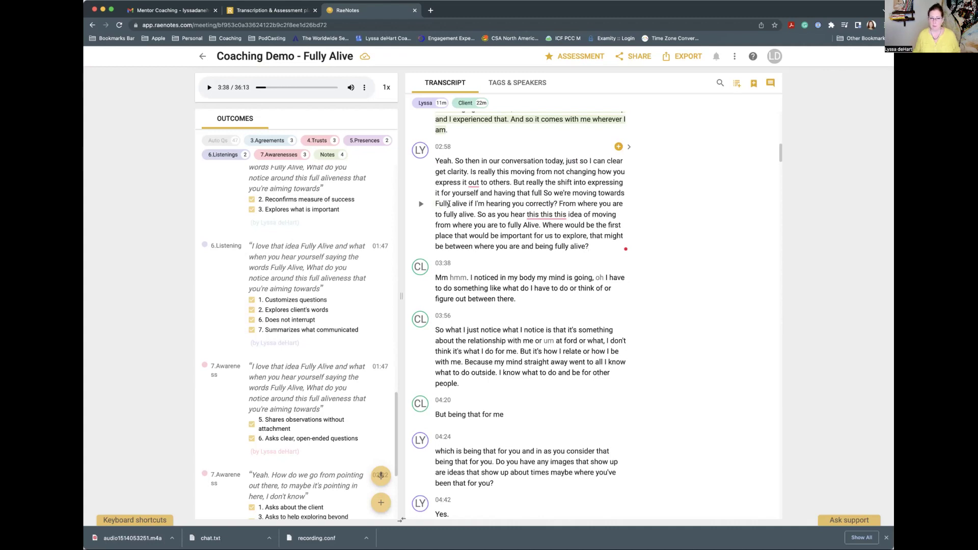
drag(452, 203, 456, 204)
text(A)
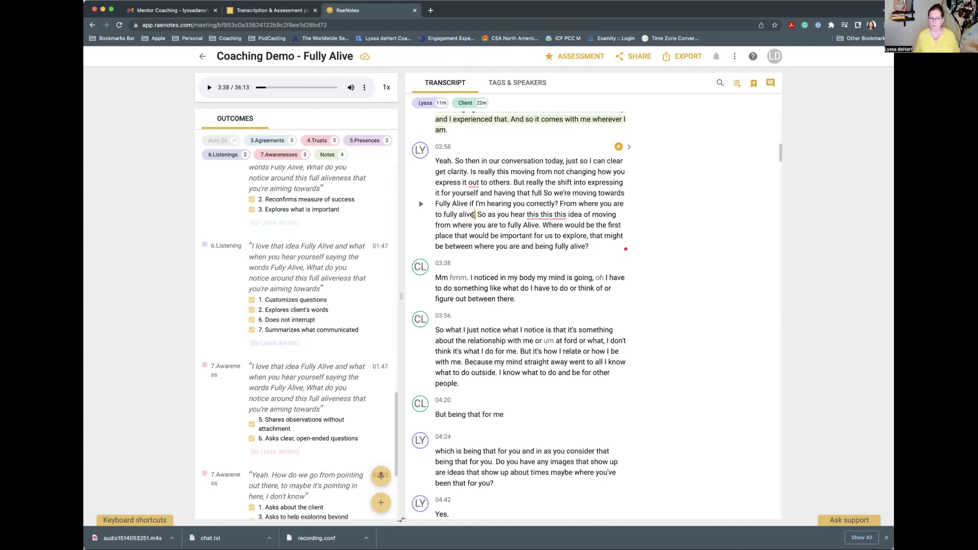
text(?)
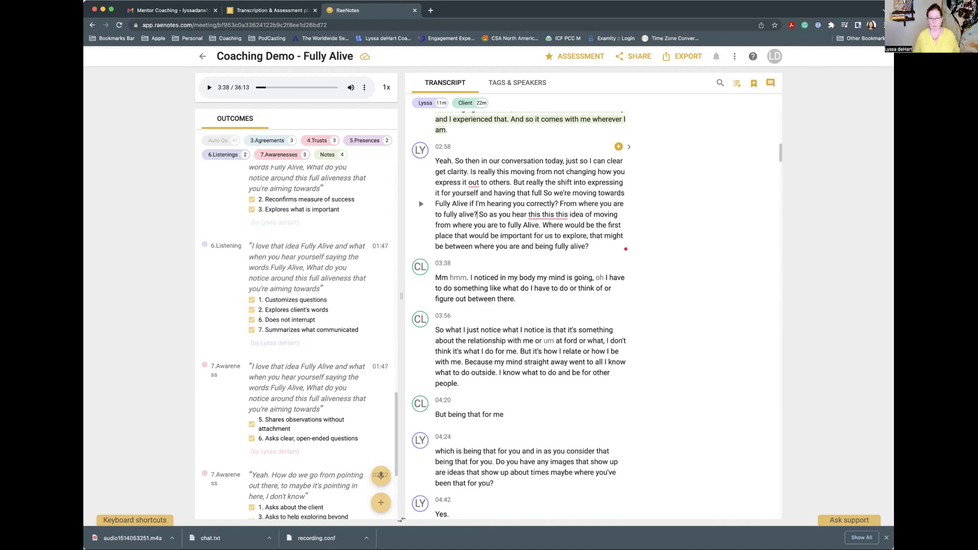
key(super+z)
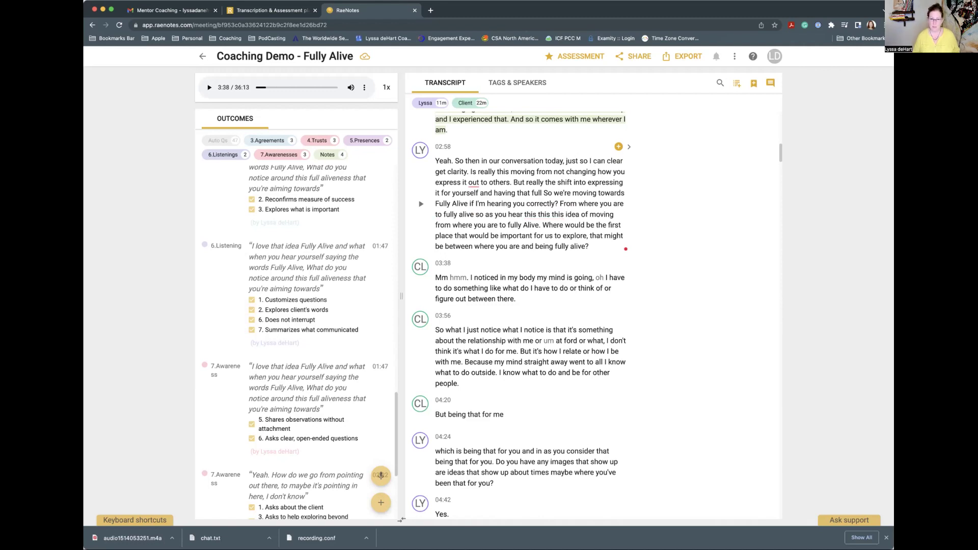
text(.)
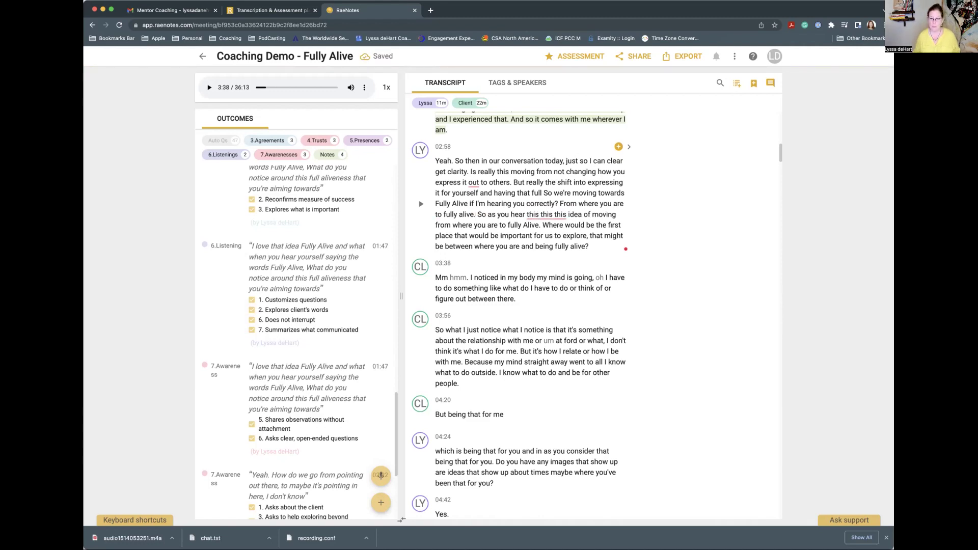
Capitalize "Fully" in the phrase "from where you are to Fully Alive" of the 02:58 passage.
scroll(502, 215, down, 1)
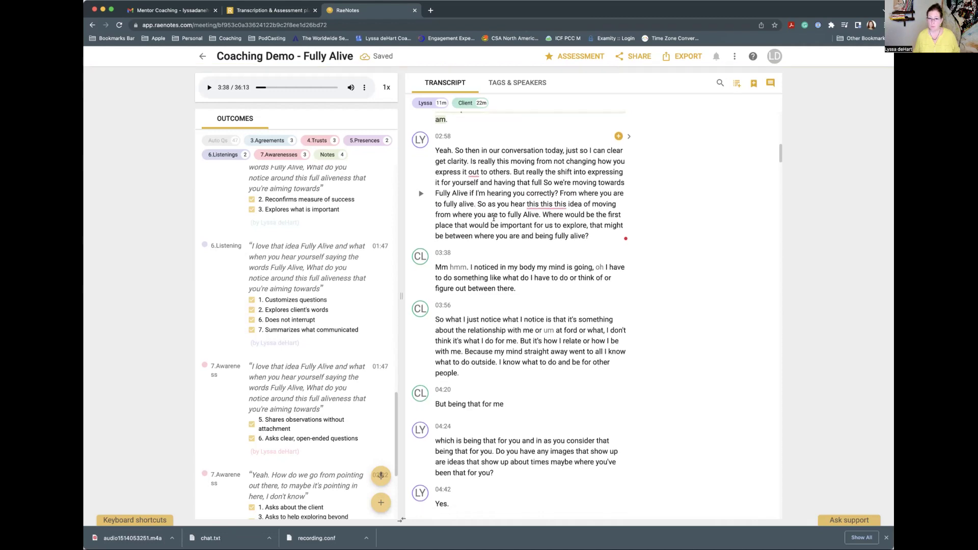
text(F)
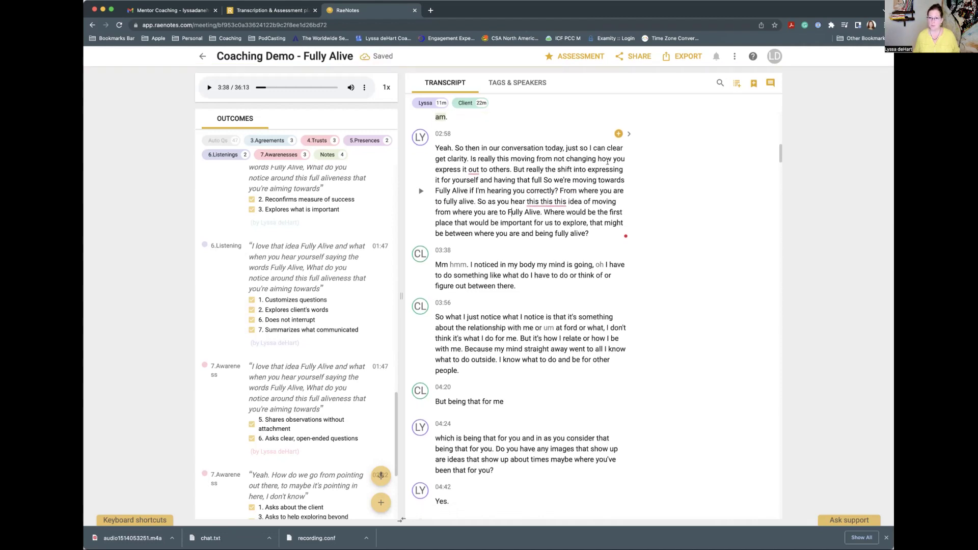
Tag the 02:58 passage with 3.Agreement and mark "Identifies what to accomplish", "Explores what is important" and "Defines what to address".
click(618, 133)
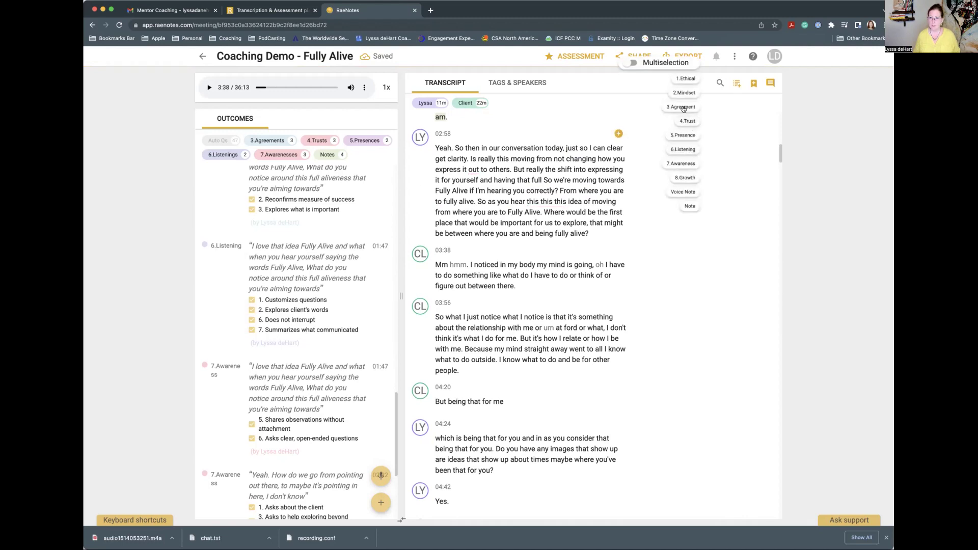
click(681, 107)
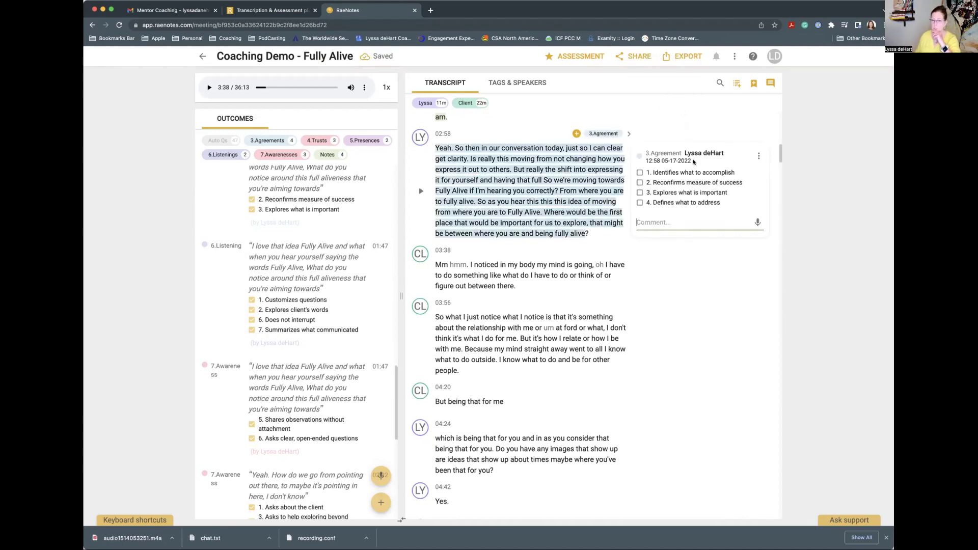
click(640, 173)
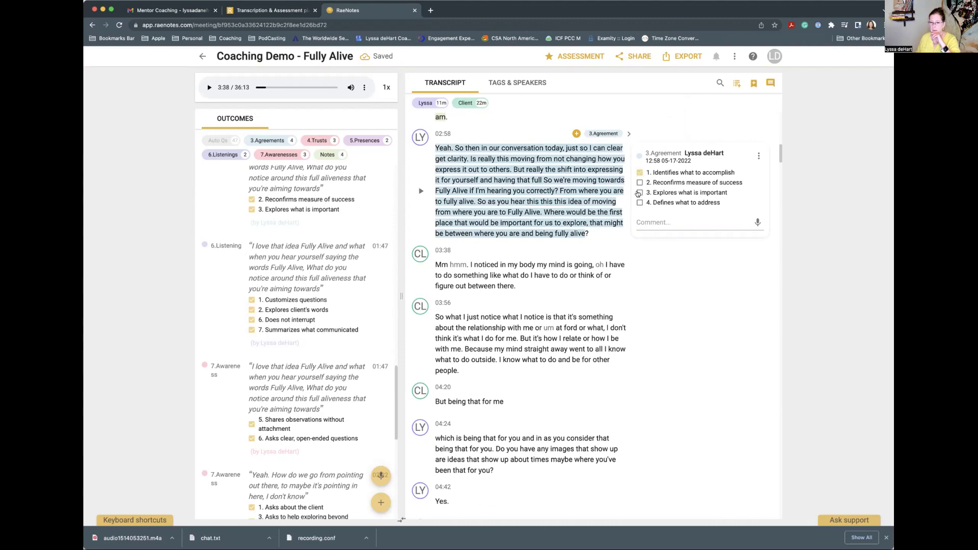
click(640, 193)
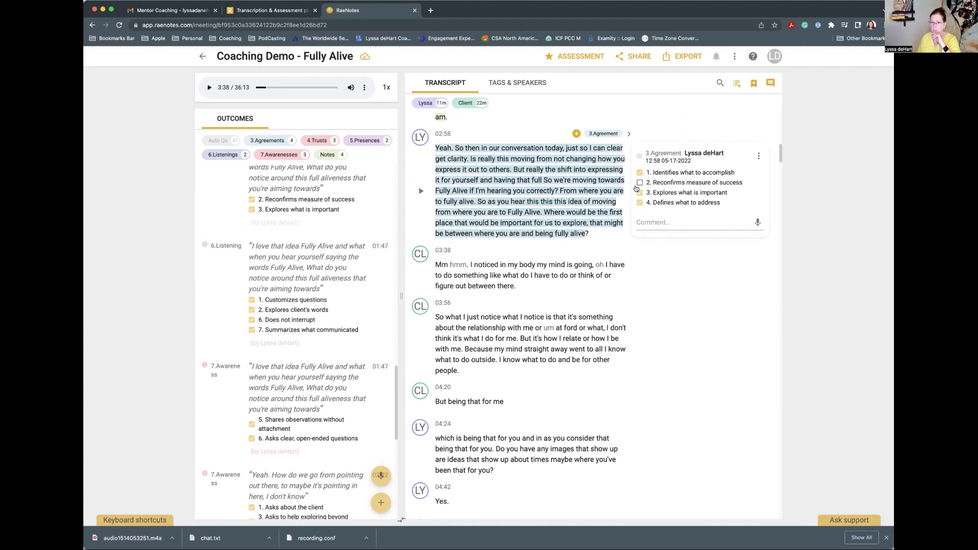
At 02:58, mark "Reconfirms measure of success" under 3.Agreement and add 4.Trust with "Shows support and empathy", "Supports expression of feelings" and "Partners by inviting to respond".
click(640, 184)
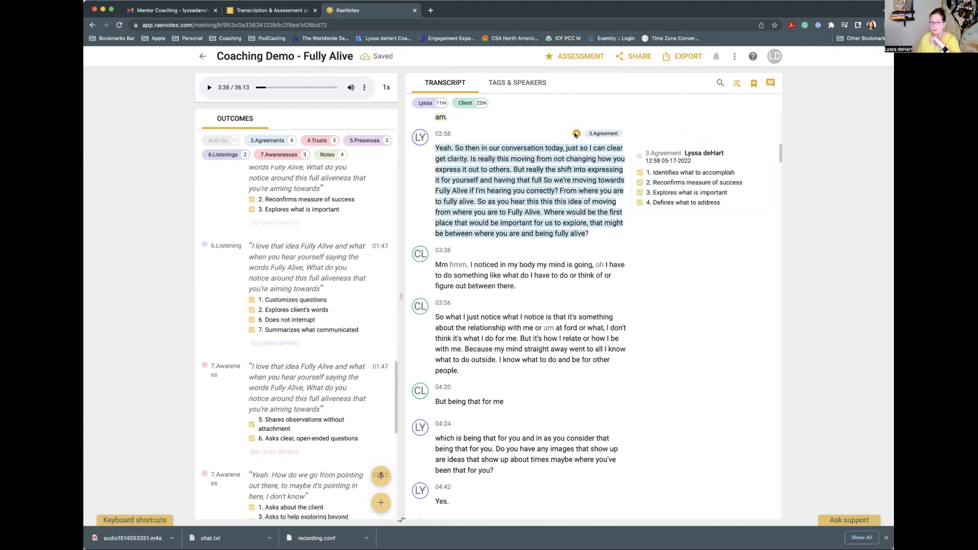
click(603, 133)
click(644, 120)
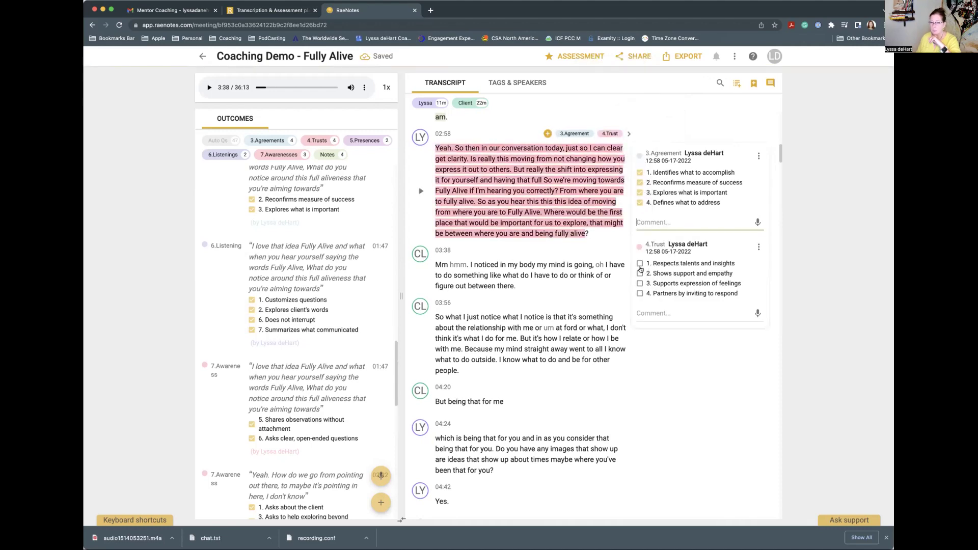
click(640, 273)
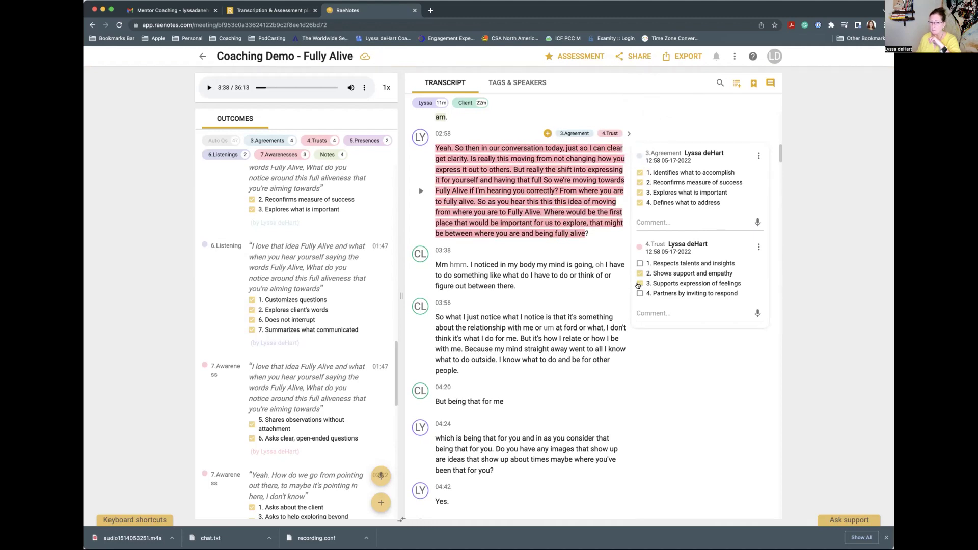
click(640, 294)
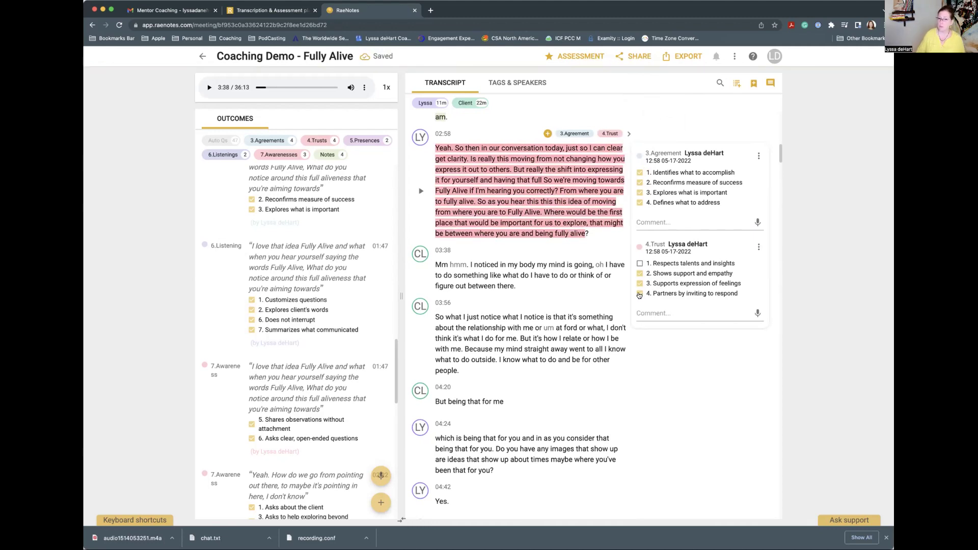
Tag the 02:58 passage with 5.Presence and mark "Responds to the whole person (the who)", "Supports to choose what happens" and "Demonstrates curiosity".
click(548, 134)
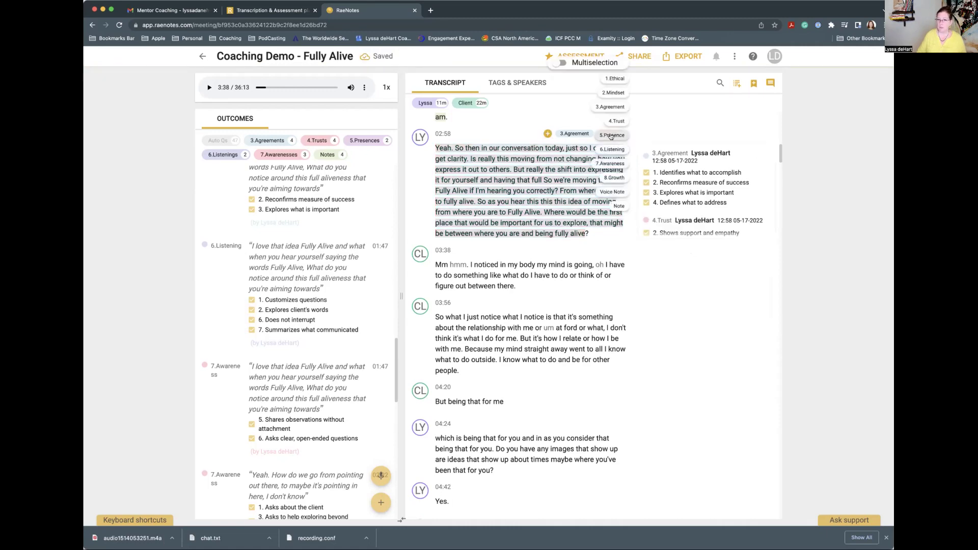
click(611, 136)
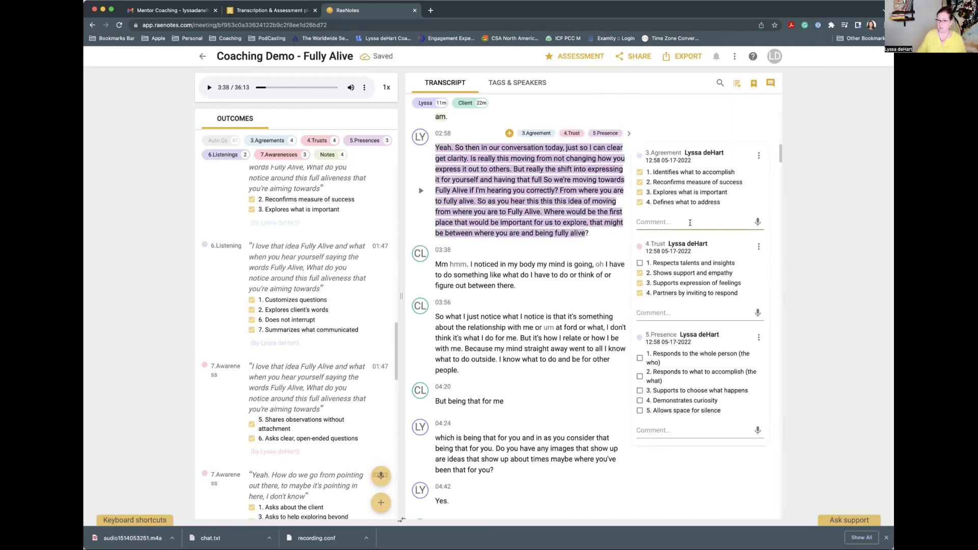
scroll(666, 311, down, 1)
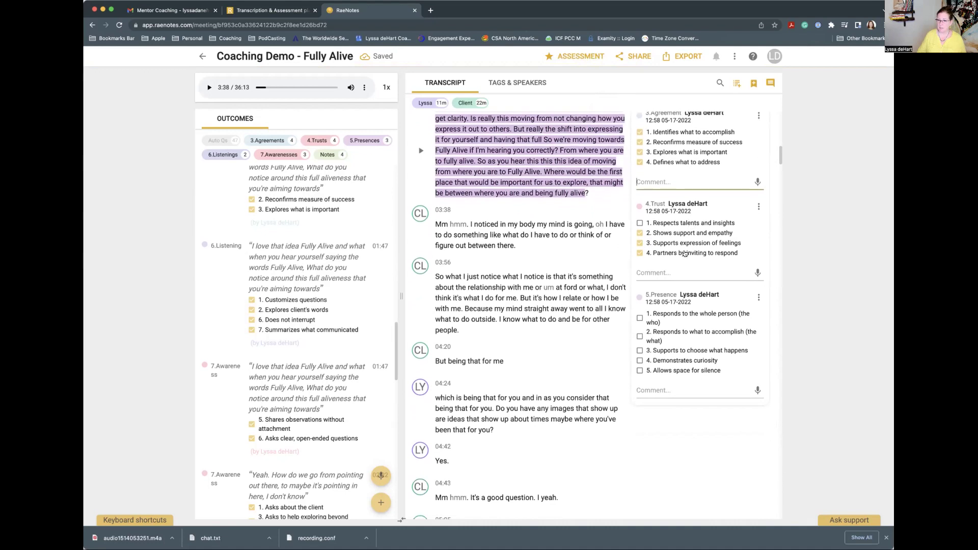
click(640, 317)
click(640, 351)
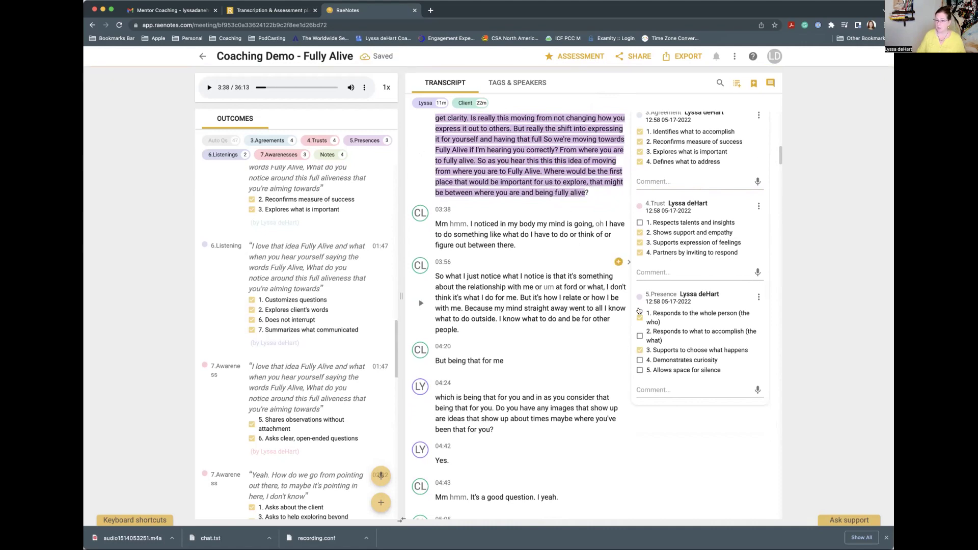
click(639, 360)
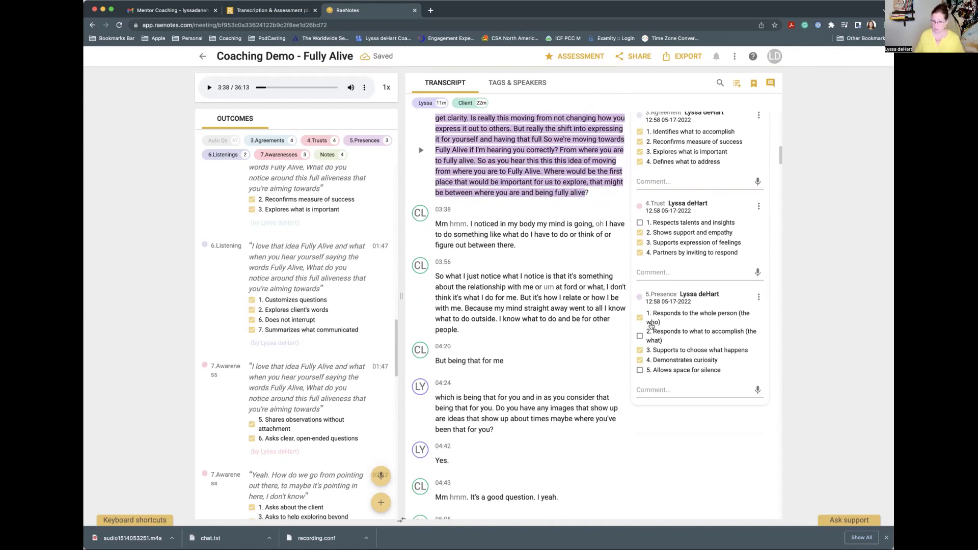
Tag the 02:58 passage with 6.Listening and mark "Customizes questions", "Explores client's words", "Does not interrupt" and "Summarizes what communicated".
scroll(538, 162, up, 2)
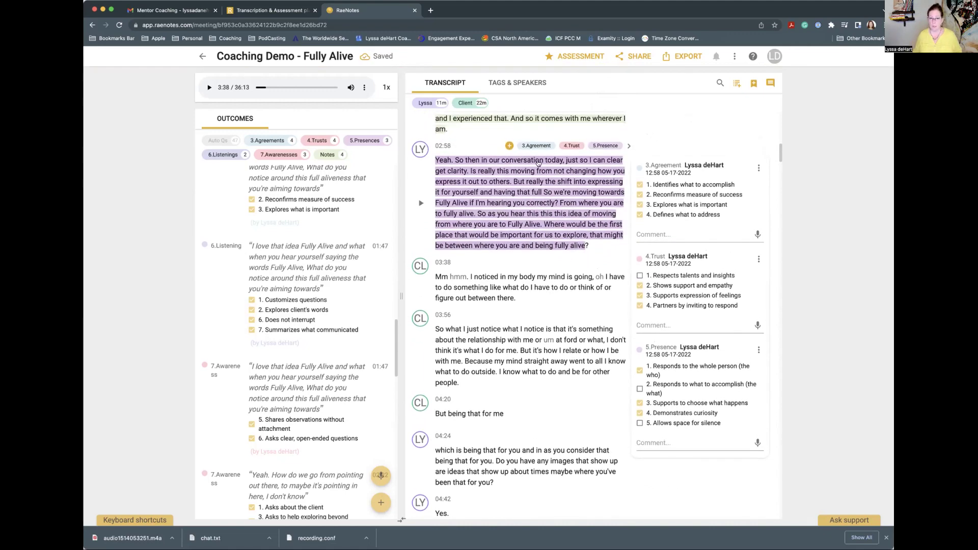
click(509, 146)
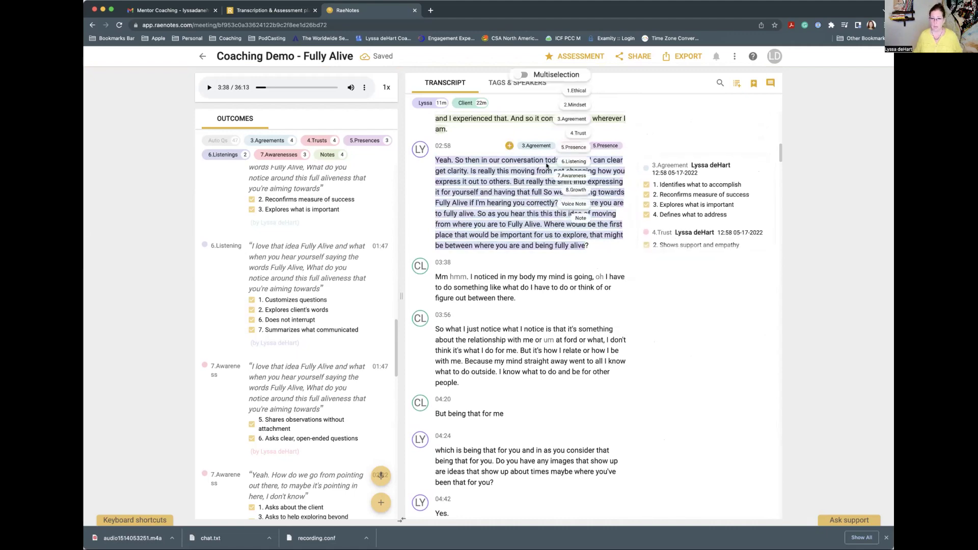
click(574, 161)
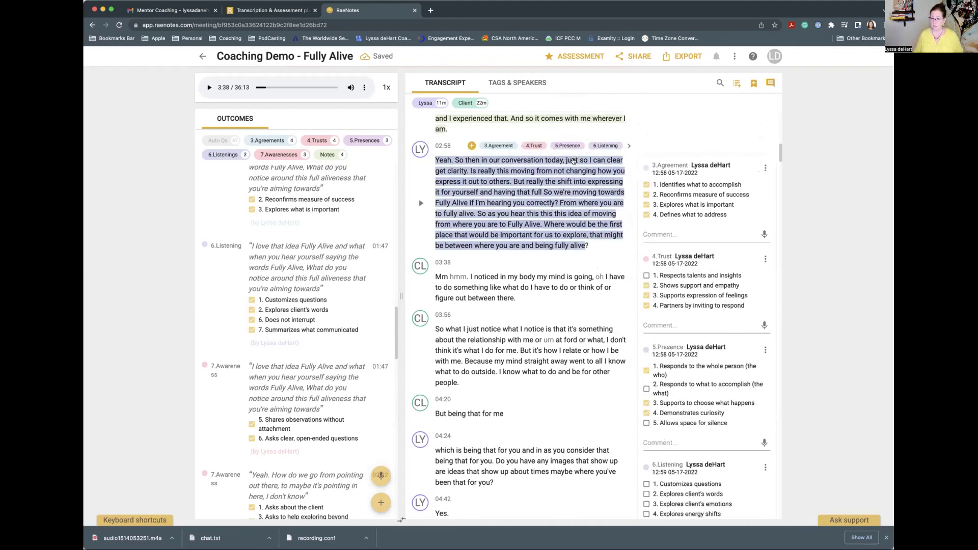
scroll(657, 315, down, 5)
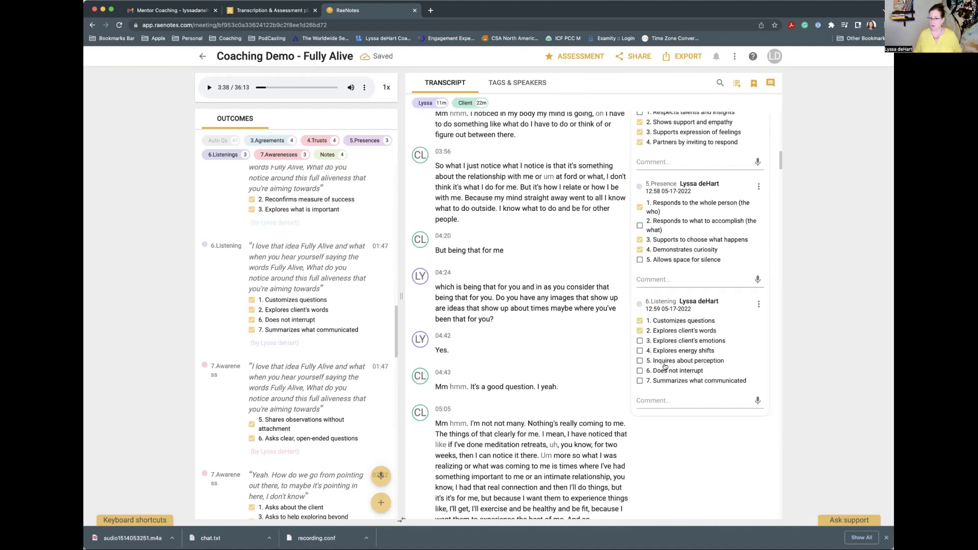
click(640, 371)
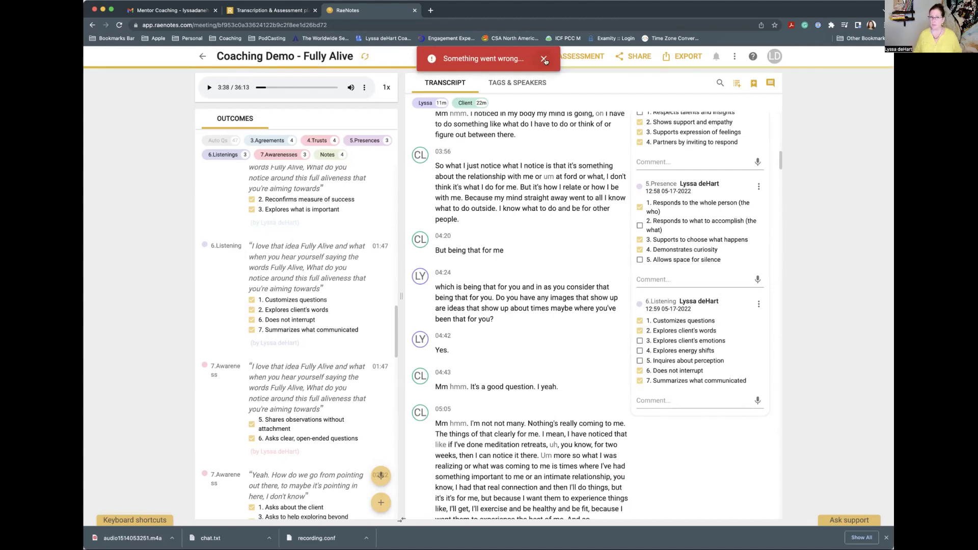
Tag the 02:58 passage with 7.Awareness and mark "Asks to help moving towards the outcome", "Asks to help exploring beyond situation" and "Asks about the client".
scroll(735, 209, up, 5)
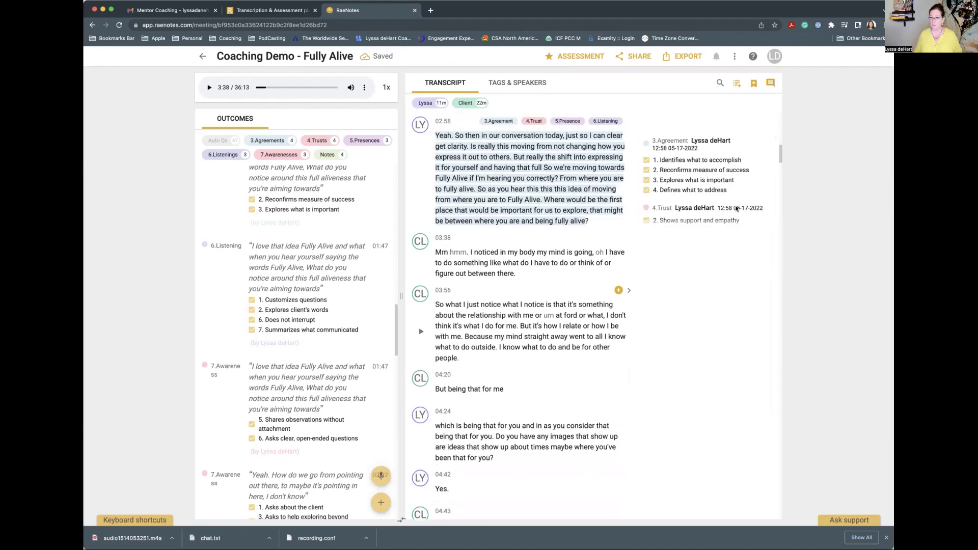
click(700, 264)
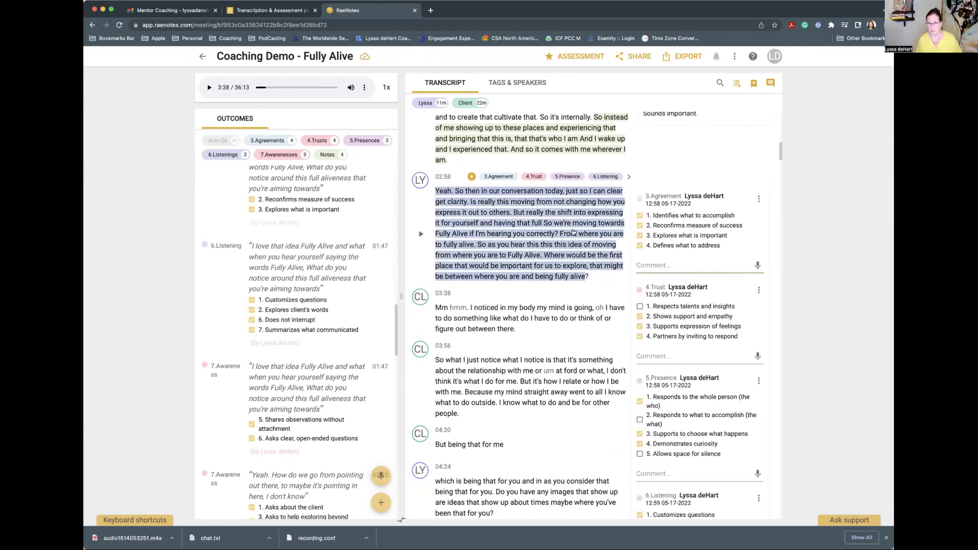
click(472, 176)
click(534, 206)
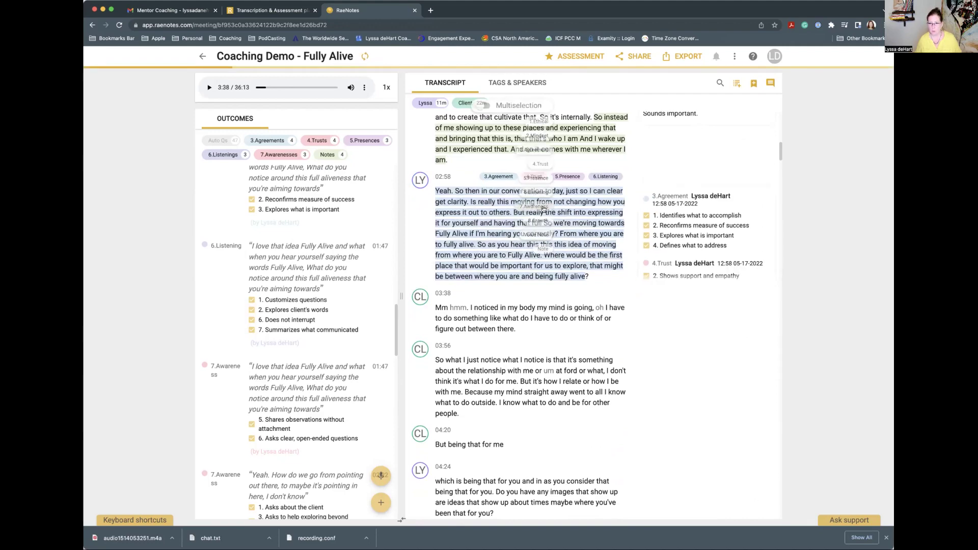
scroll(716, 306, down, 3)
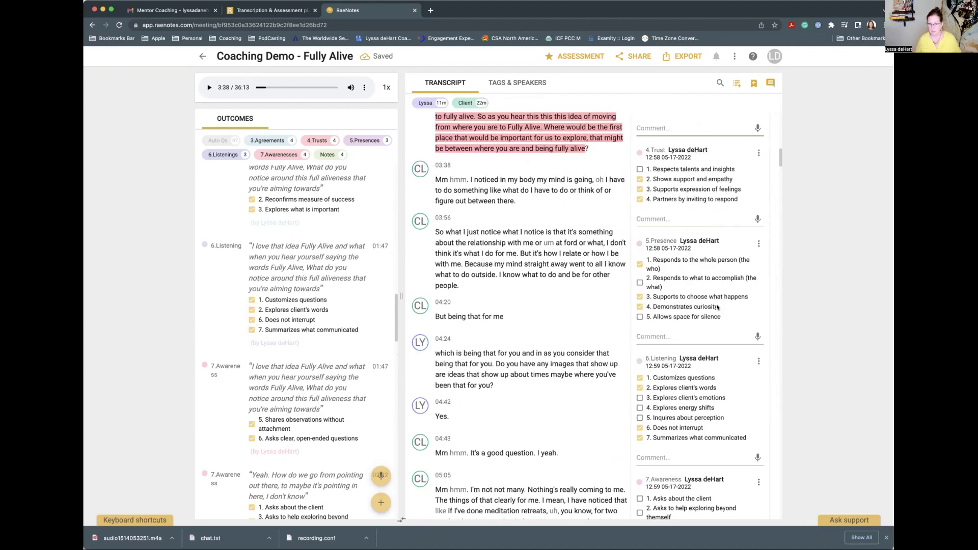
scroll(716, 306, down, 4)
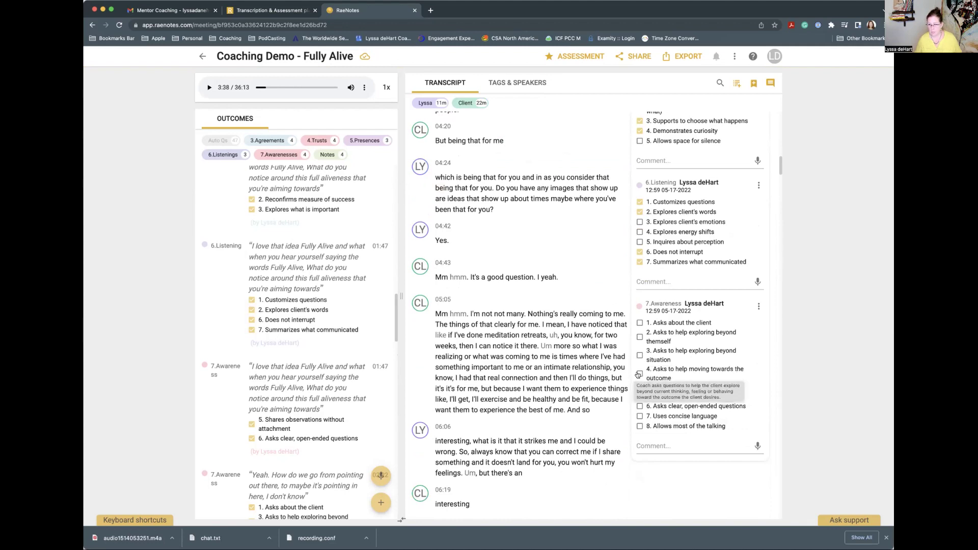
click(638, 374)
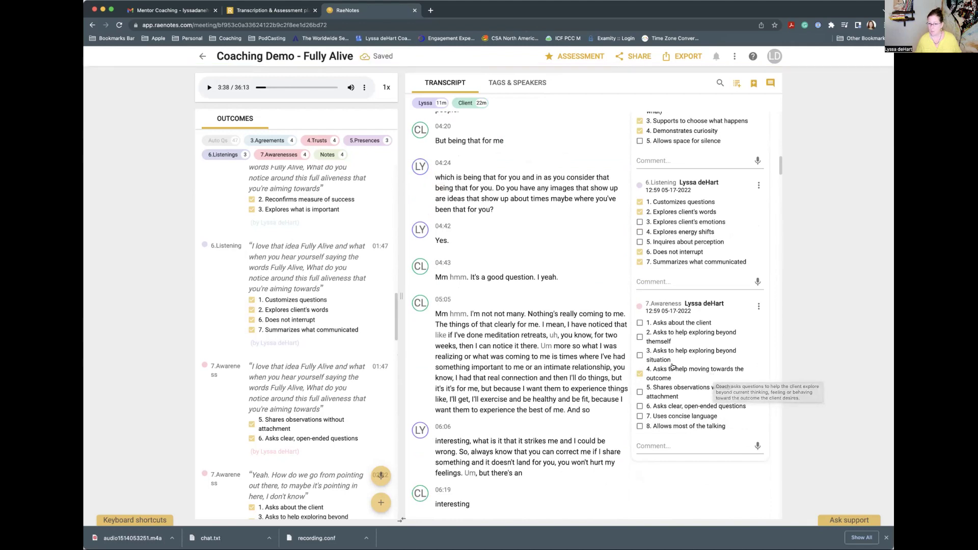
click(639, 356)
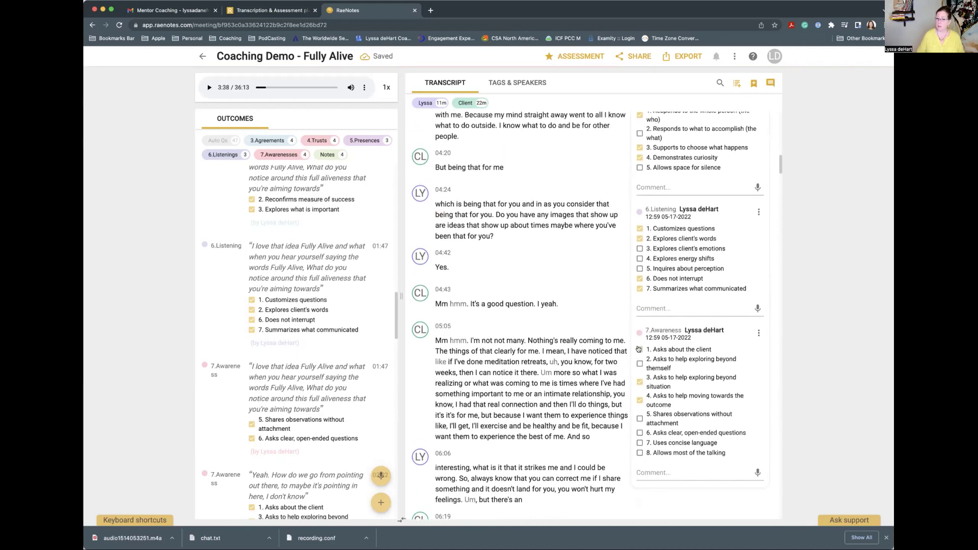
click(639, 349)
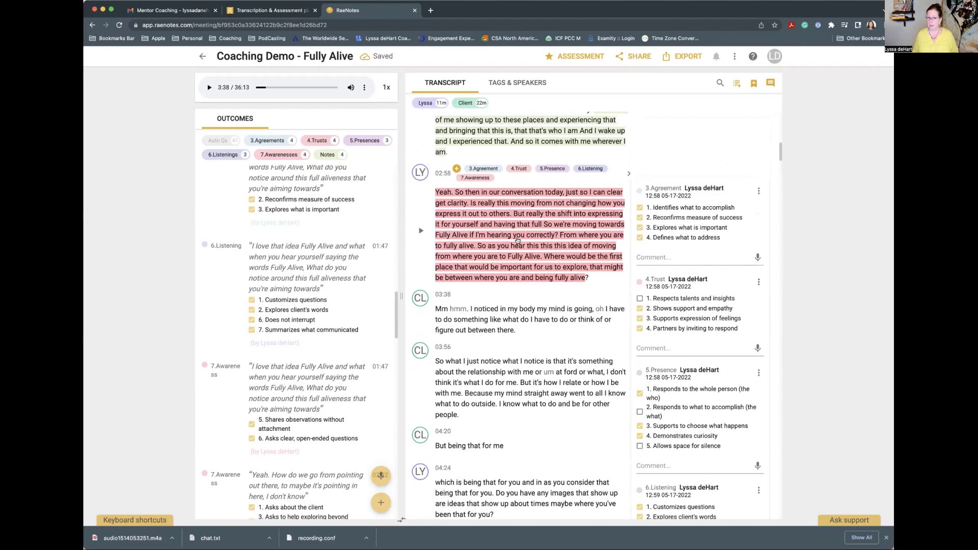
Play the recording from 03:38, merge the 03:56 and 04:20 passages into the 03:38 passage, and replace "ford" with "or".
click(421, 321)
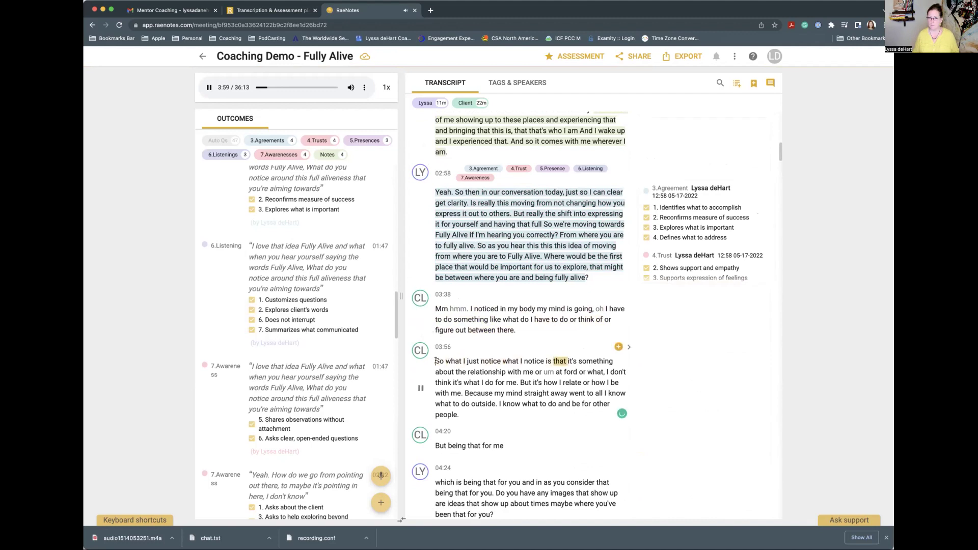
key(BackSpace)
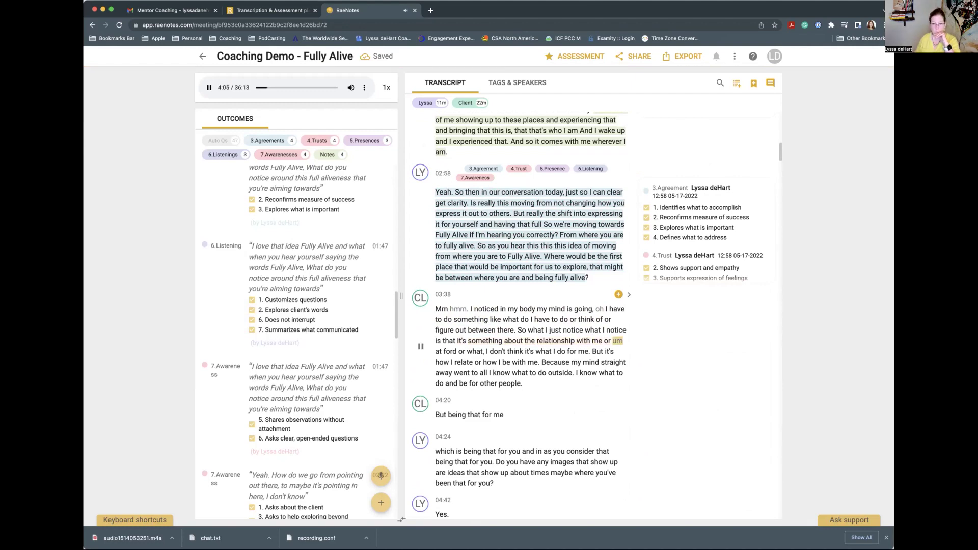
double_click(448, 352)
text(or)
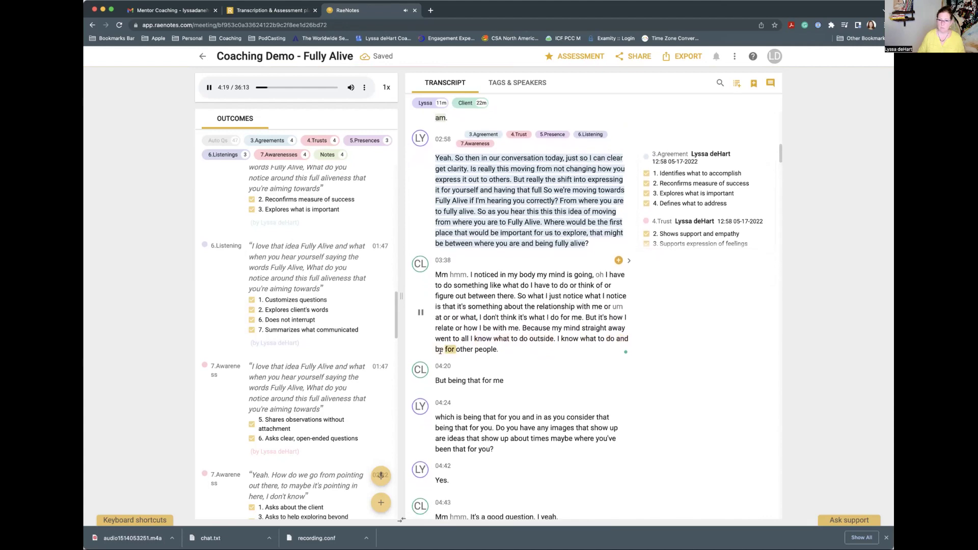
click(434, 381)
key(BackSpace)
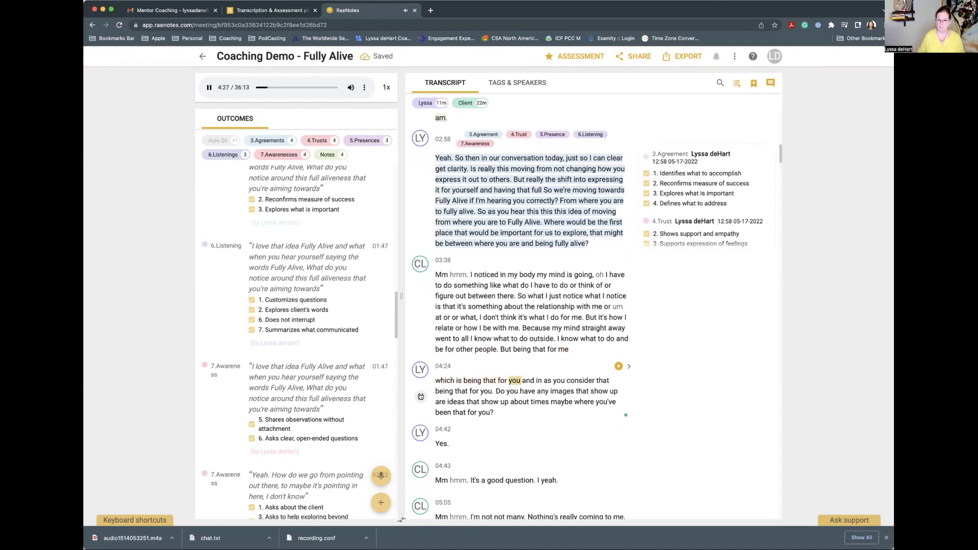
Correct the opening of the coach's 04:24 passage to "What is being that for you".
click(434, 375)
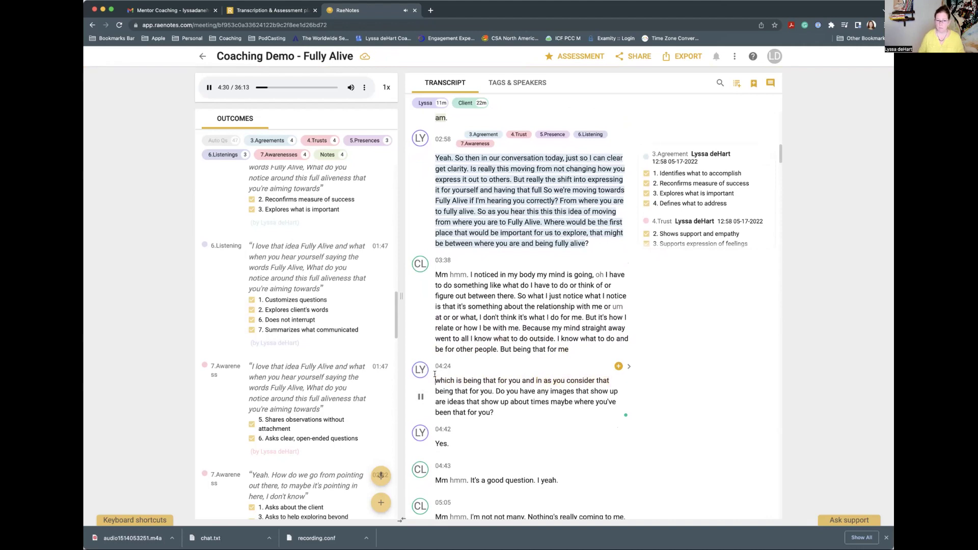
key(Delete)
text(W)
key(Down)
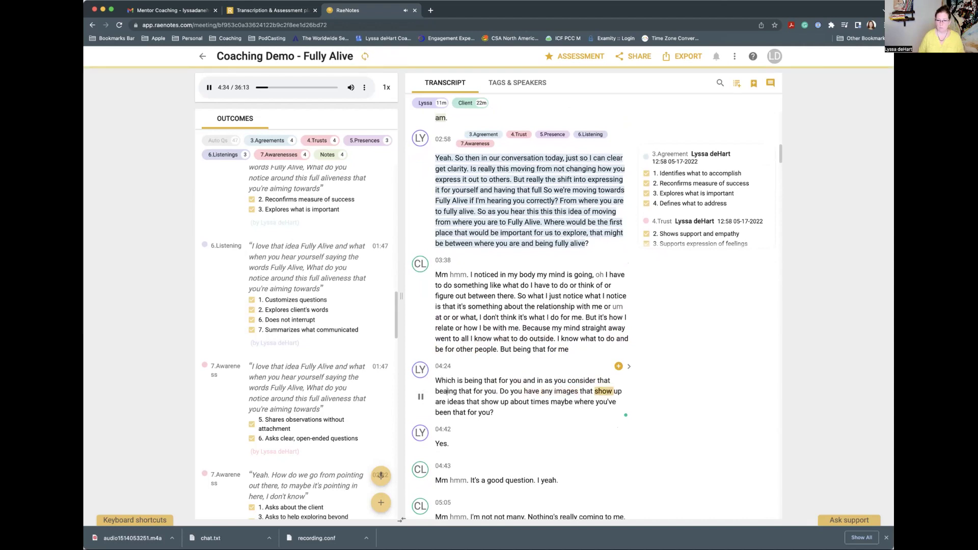
key(Delete)
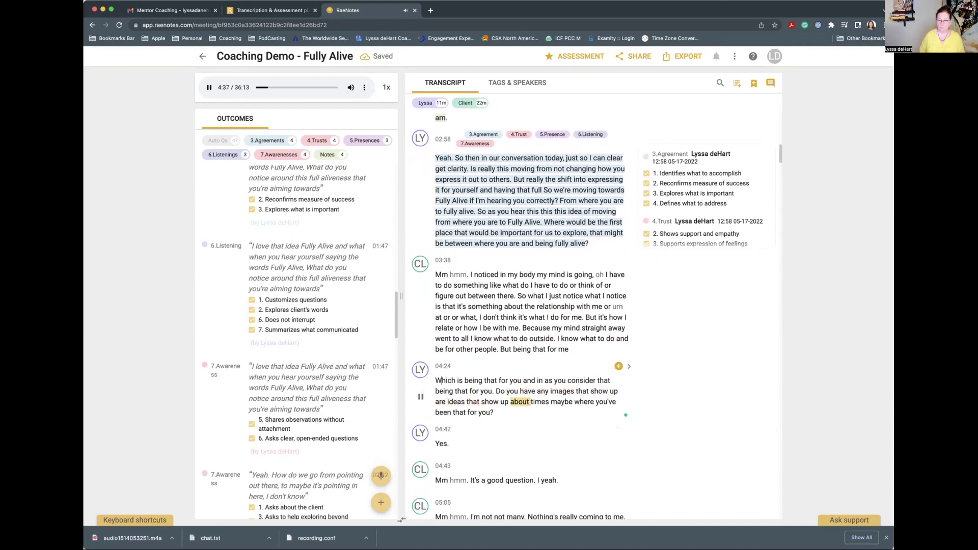
text(at)
key(Delete)
key(Delete)
key(Delete)
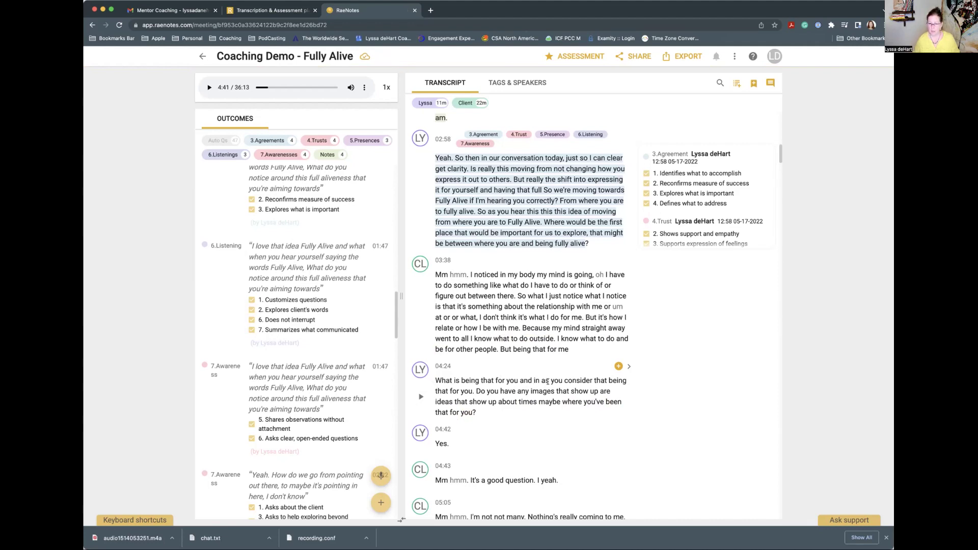
Join the two sentences of the 04:24 passage with a comma to read "being that for you, do you have any images".
click(472, 391)
key(BackSpace)
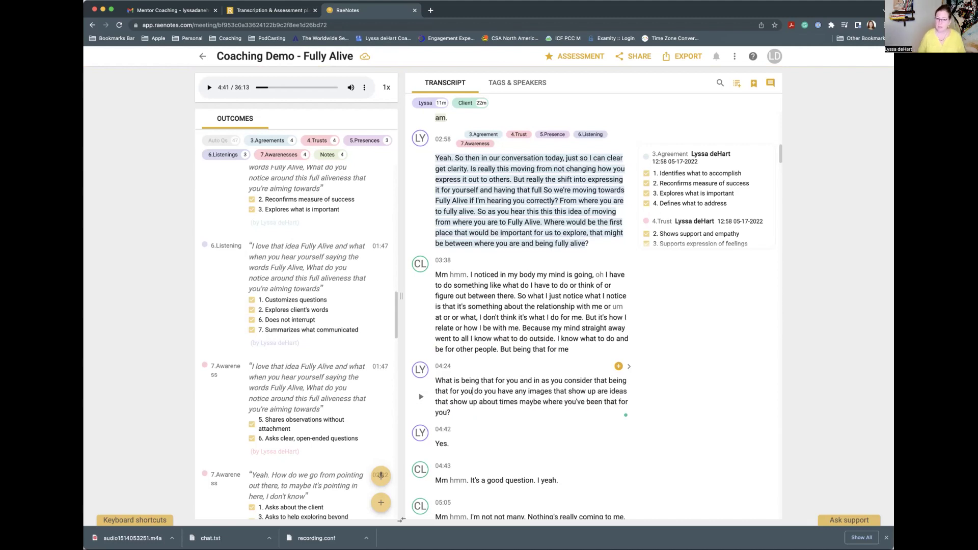
text(,)
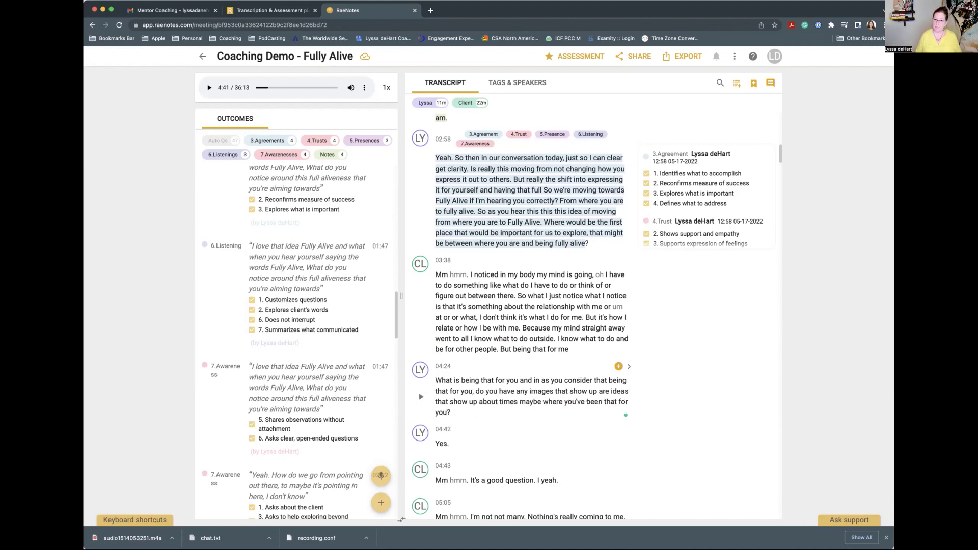
Tag the coach's 04:24 passage with 4.Trust and mark "Partners by inviting to respond".
scroll(475, 402, down, 2)
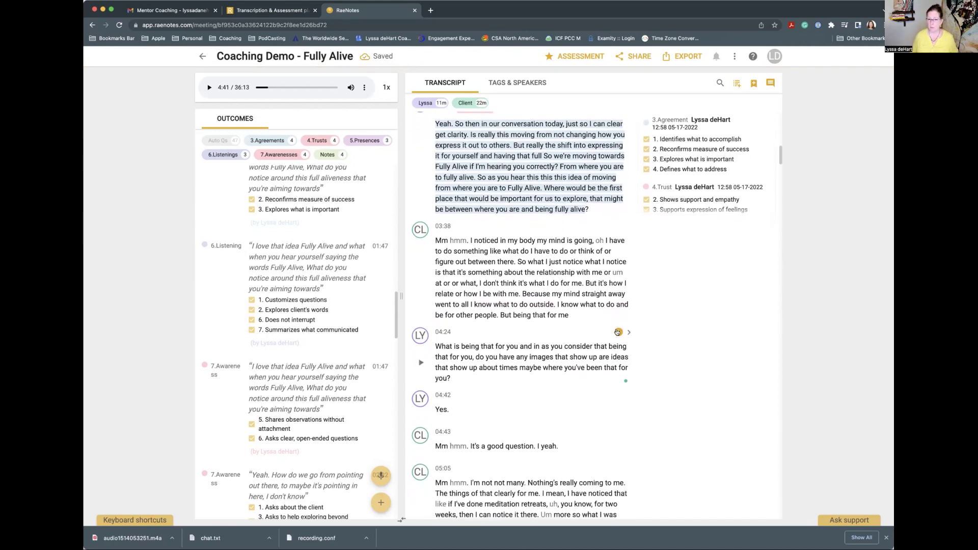
click(619, 332)
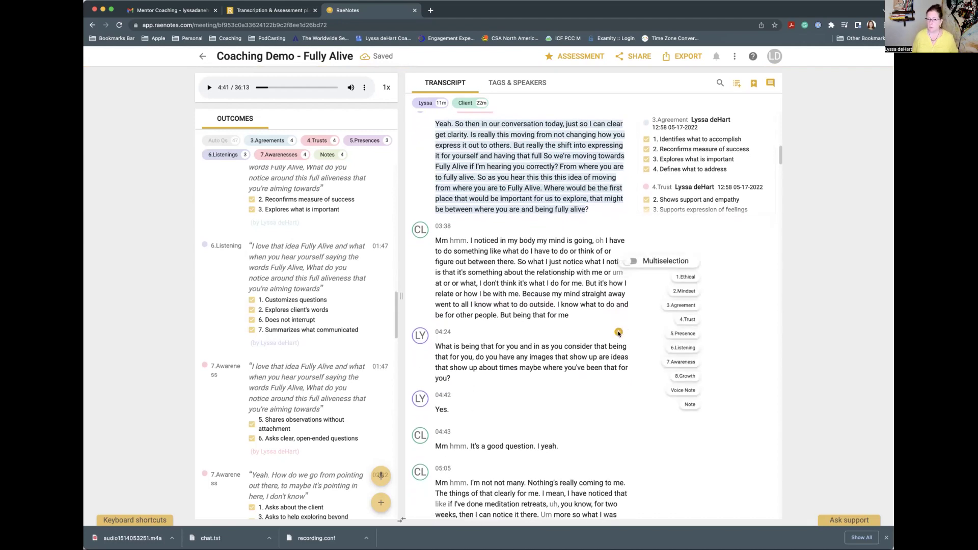
click(687, 319)
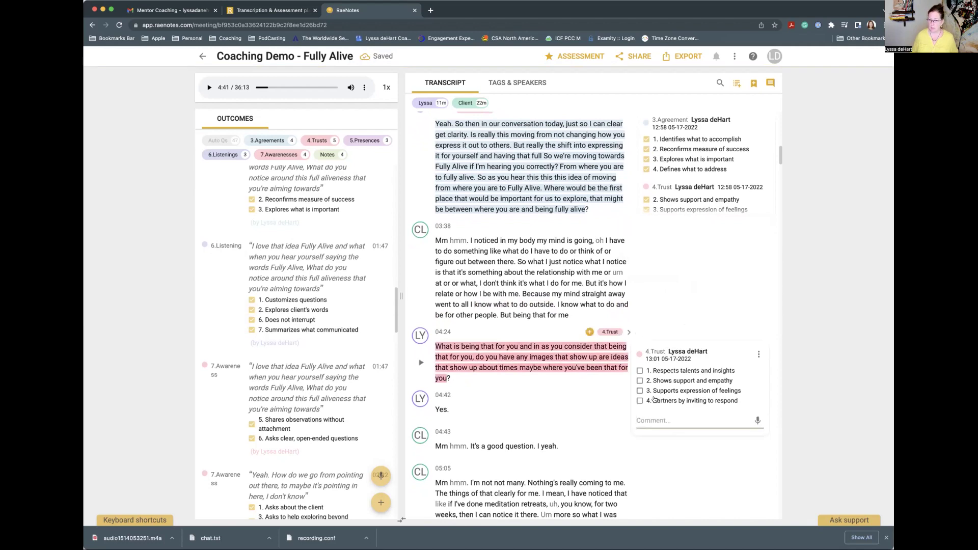
click(640, 402)
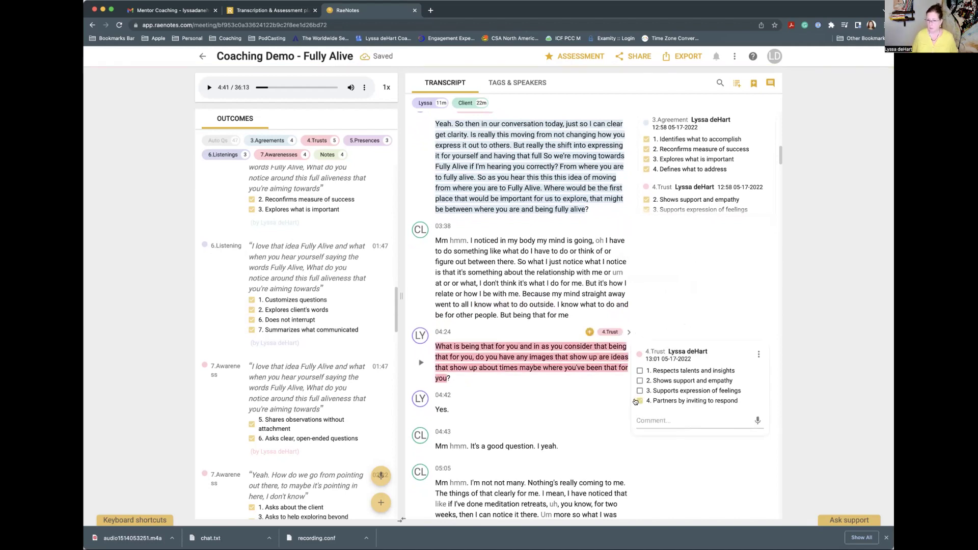
Tag the 04:24 passage with 5.Presence and mark "Responds to the whole person", "Responds to what to accomplish", "Demonstrates curiosity" and "Allows space for silence".
click(589, 331)
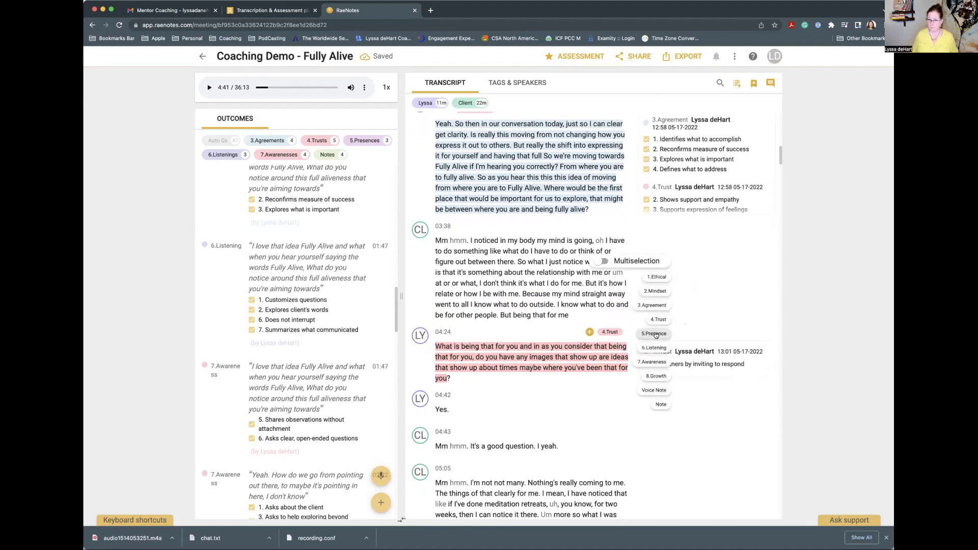
click(655, 334)
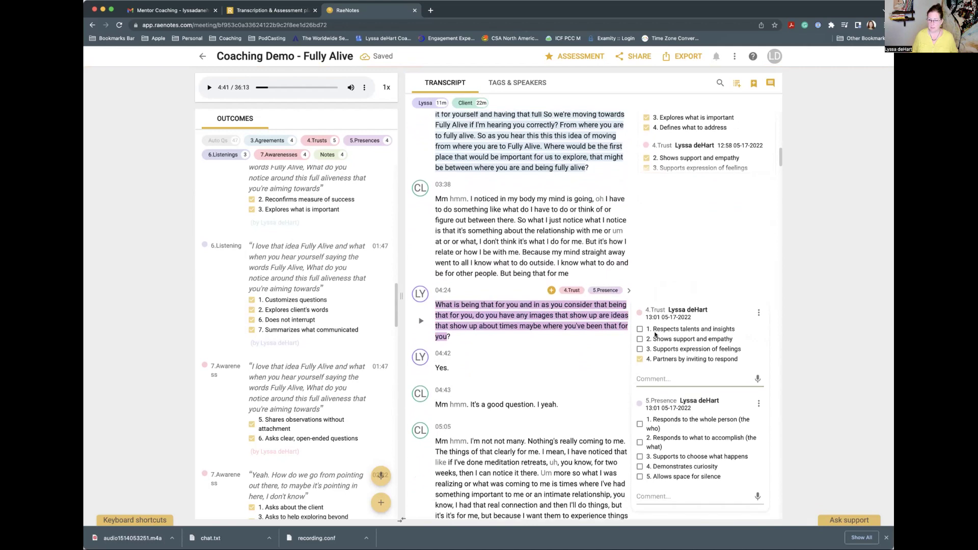
click(640, 417)
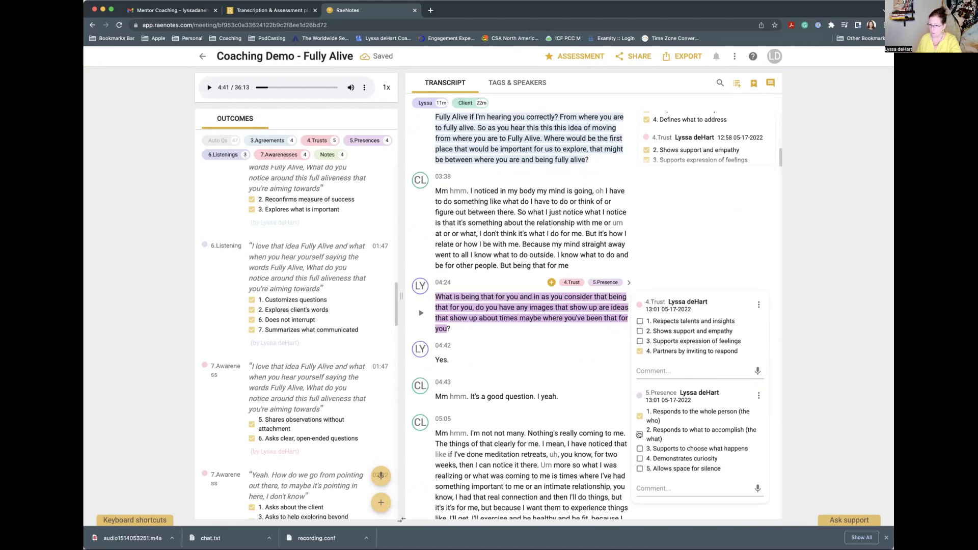
click(639, 435)
click(640, 459)
Tag the 04:24 passage with 6.Listening and mark "Customizes questions", "Explores client's words", "Inquires about perception" and "Does not interrupt".
click(551, 282)
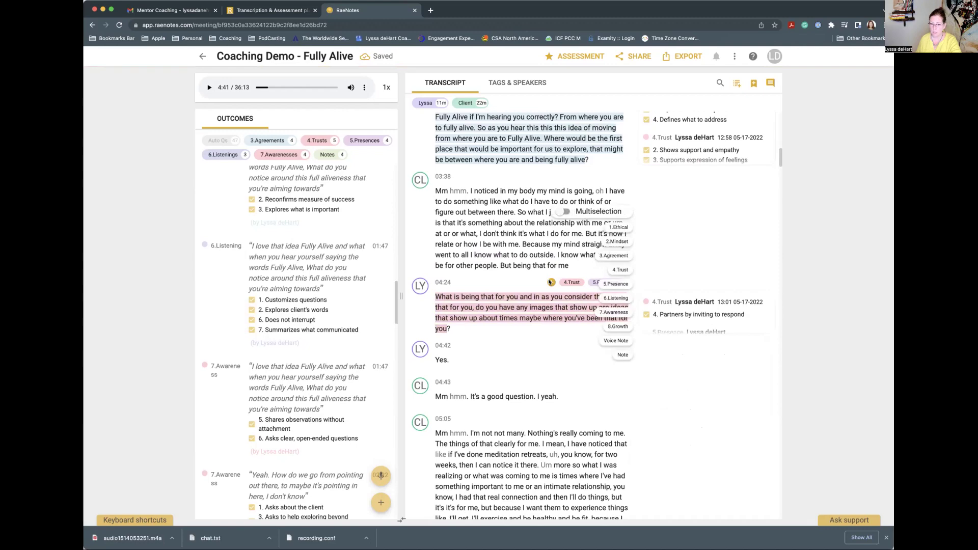
click(616, 299)
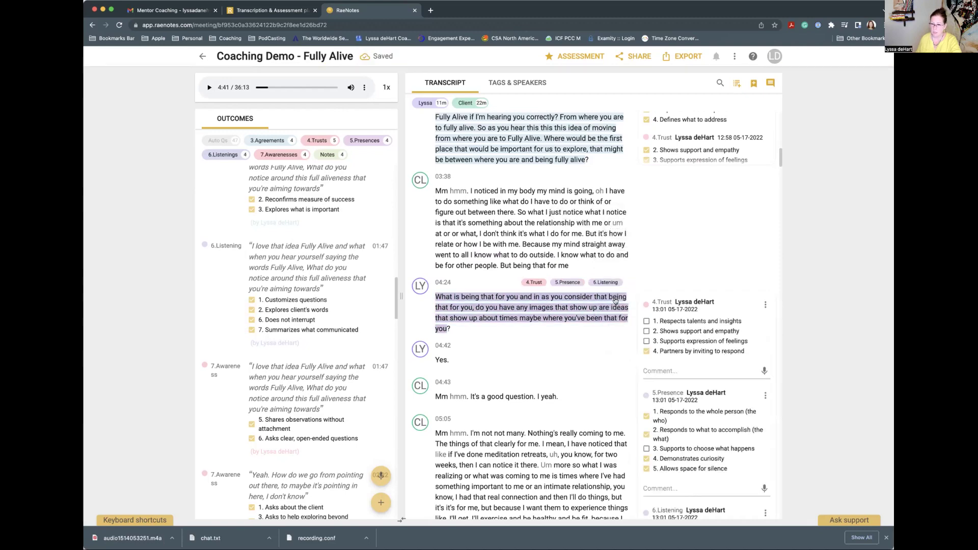
scroll(666, 361, down, 5)
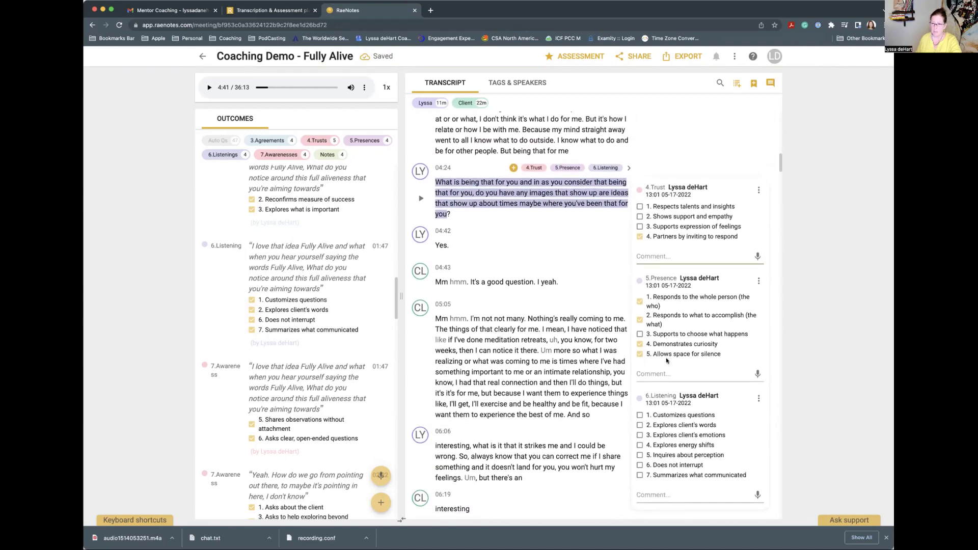
click(639, 414)
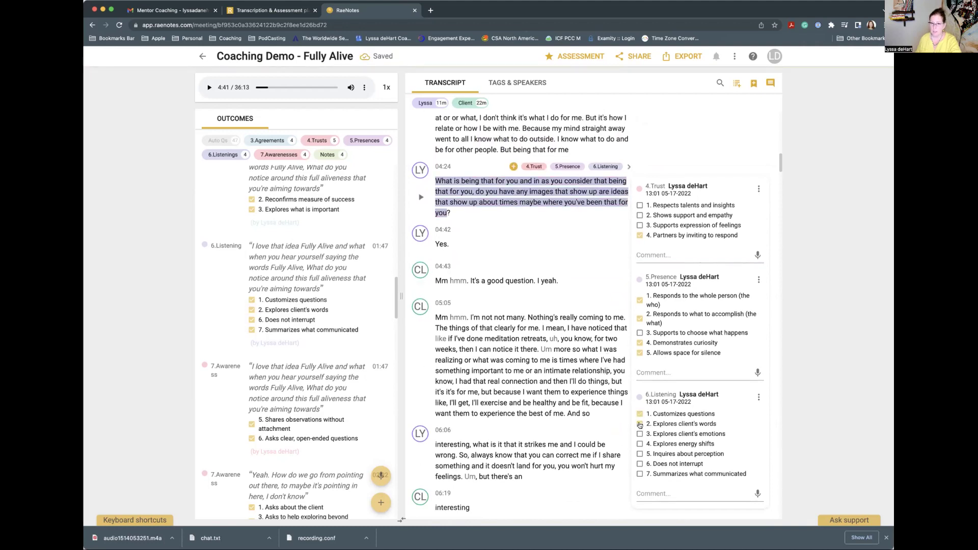
click(639, 425)
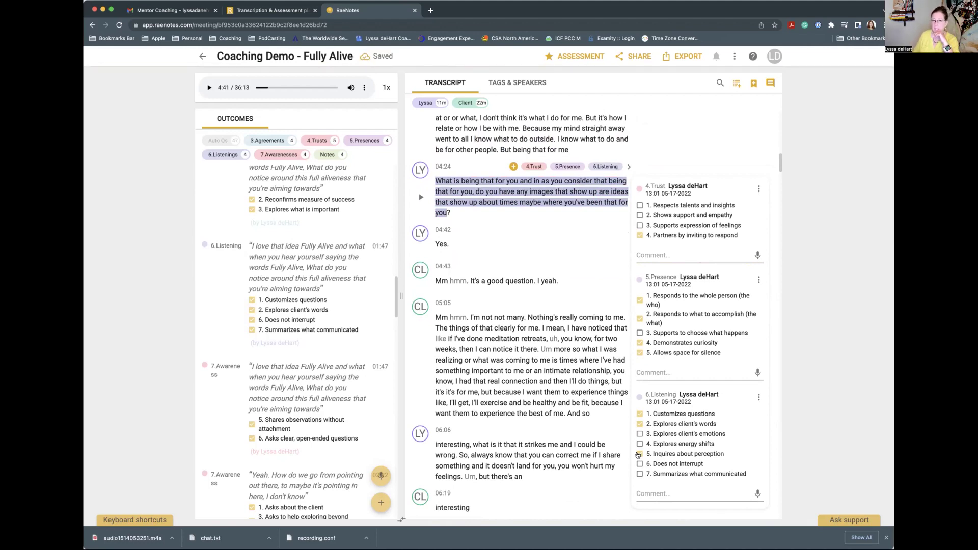
click(639, 454)
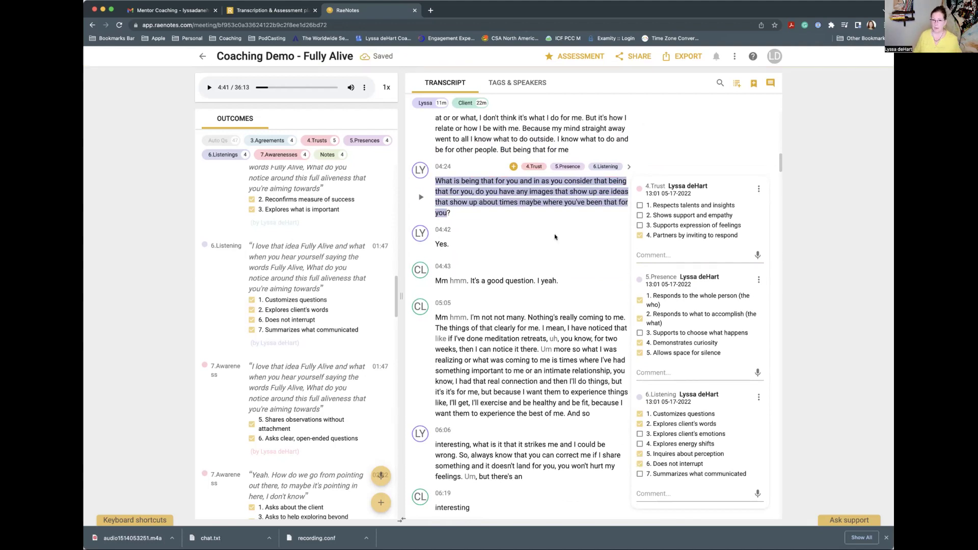
Tag the 04:24 passage with 7.Awareness and mark all its criteria except "Asks to help moving towards the outcome" and "Shares observations without attachment".
click(513, 166)
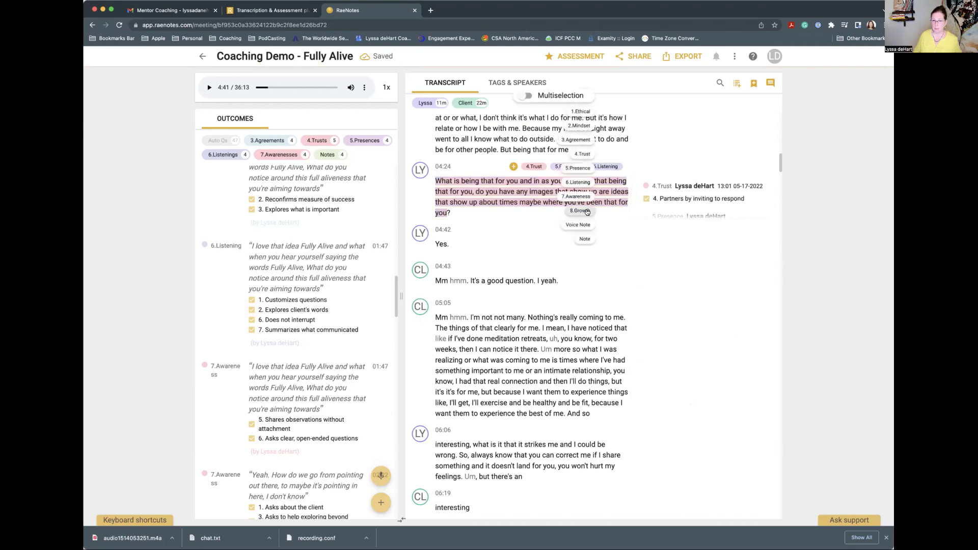
click(578, 202)
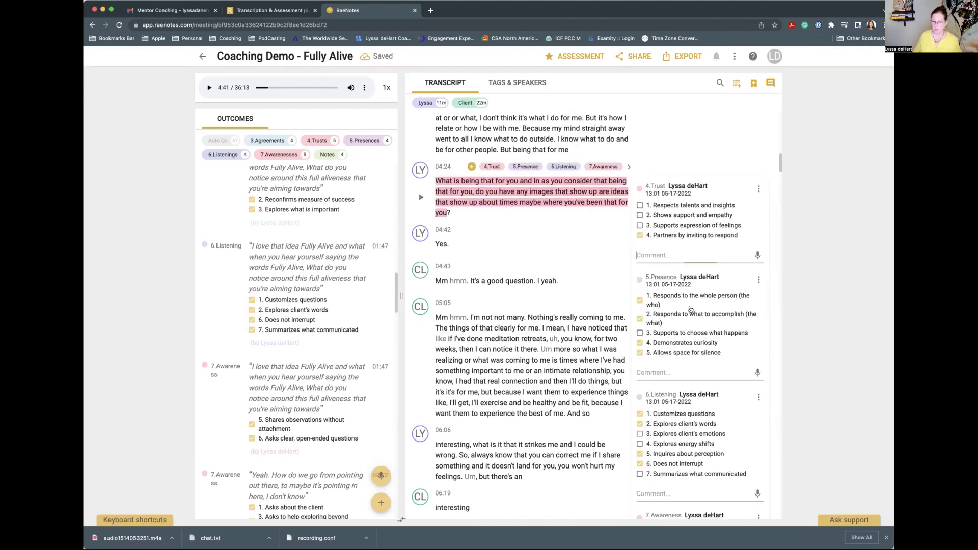
scroll(692, 315, down, 5)
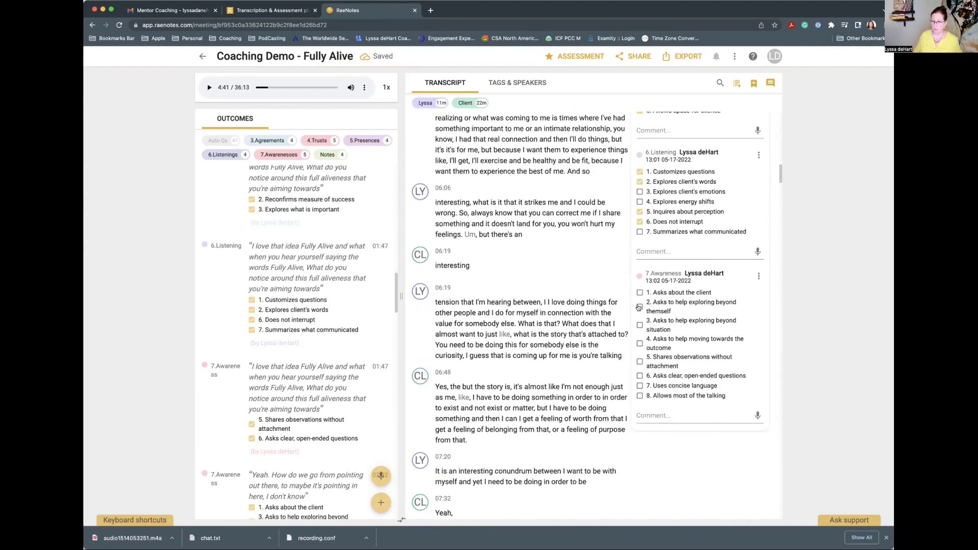
click(639, 307)
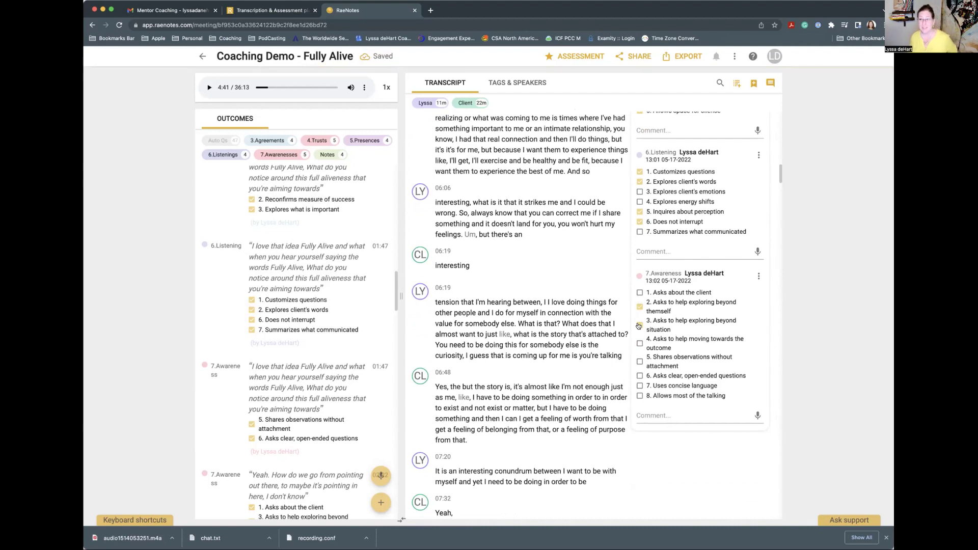
click(639, 325)
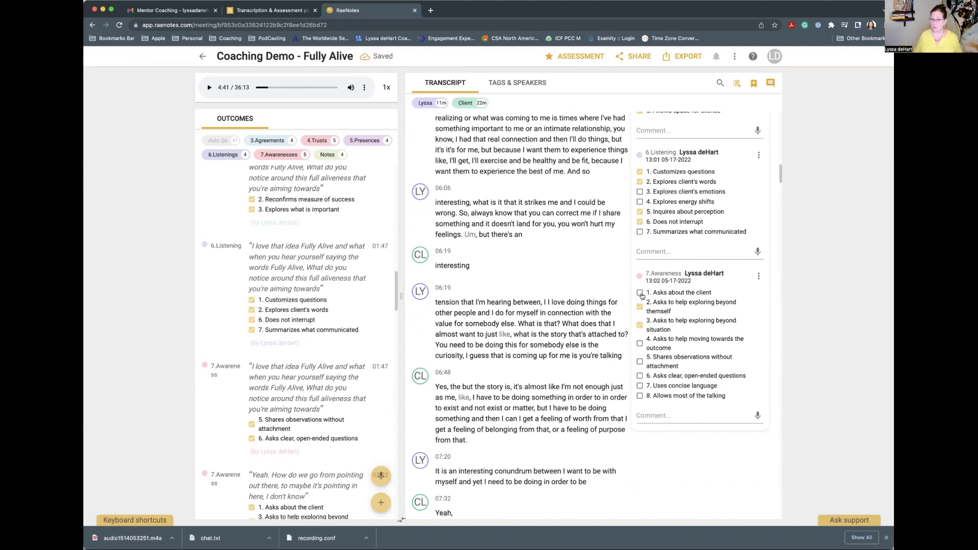
click(639, 293)
scroll(650, 370, down, 1)
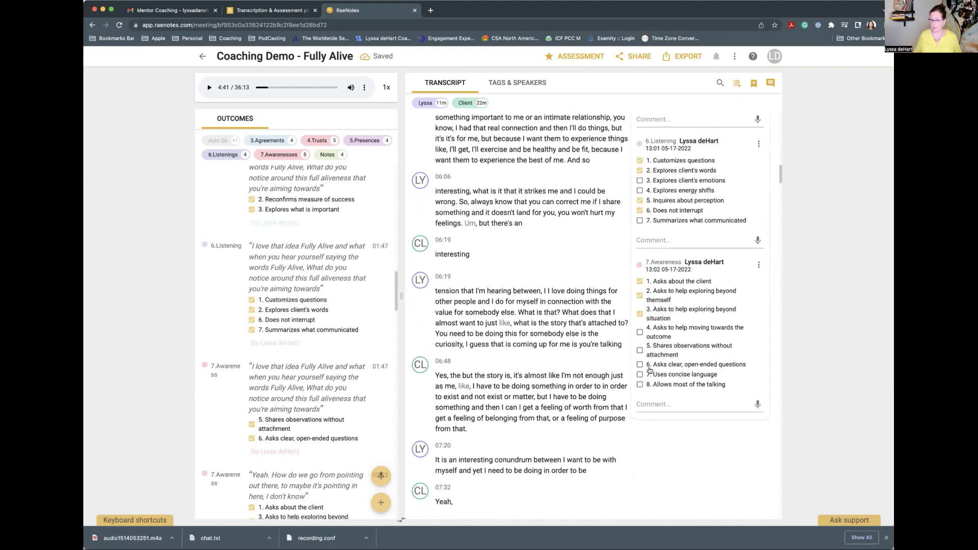
scroll(647, 366, down, 1)
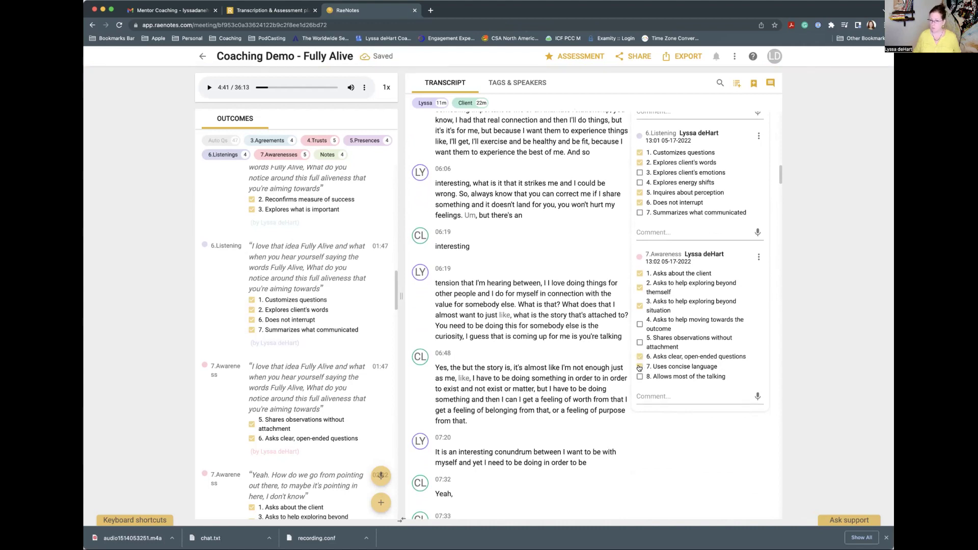
click(639, 368)
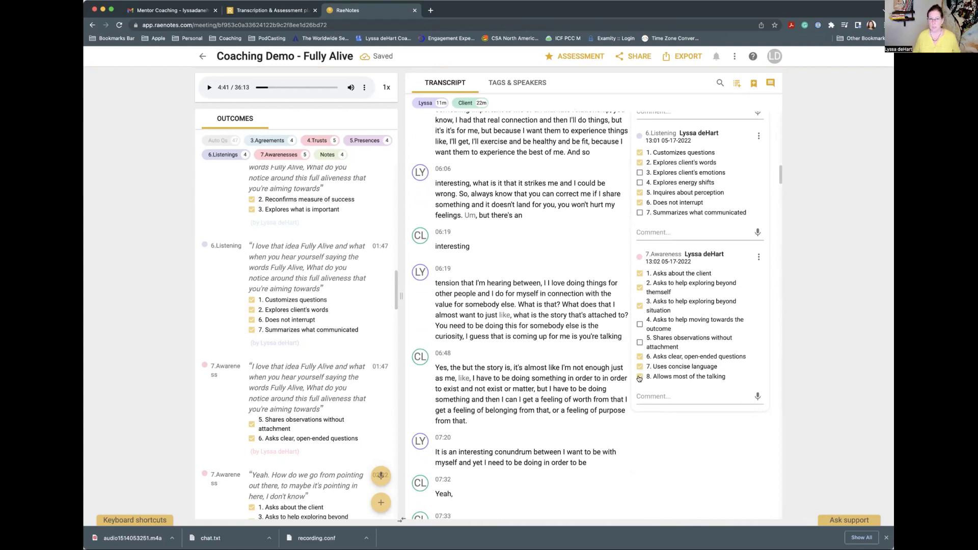
Play the recording from the 04:42 passage and remove that passage's "Yes." from the transcript.
scroll(602, 311, up, 3)
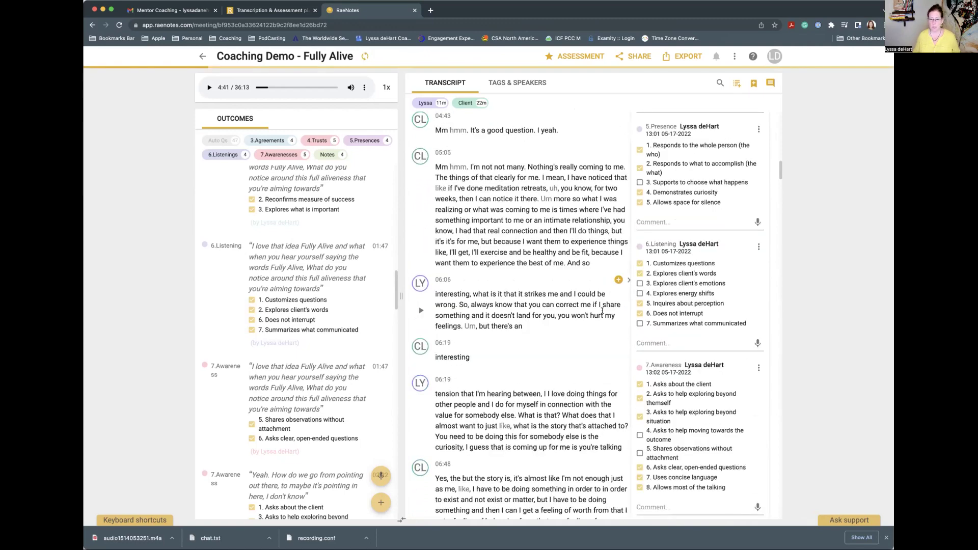
scroll(602, 310, up, 5)
scroll(489, 265, up, 1)
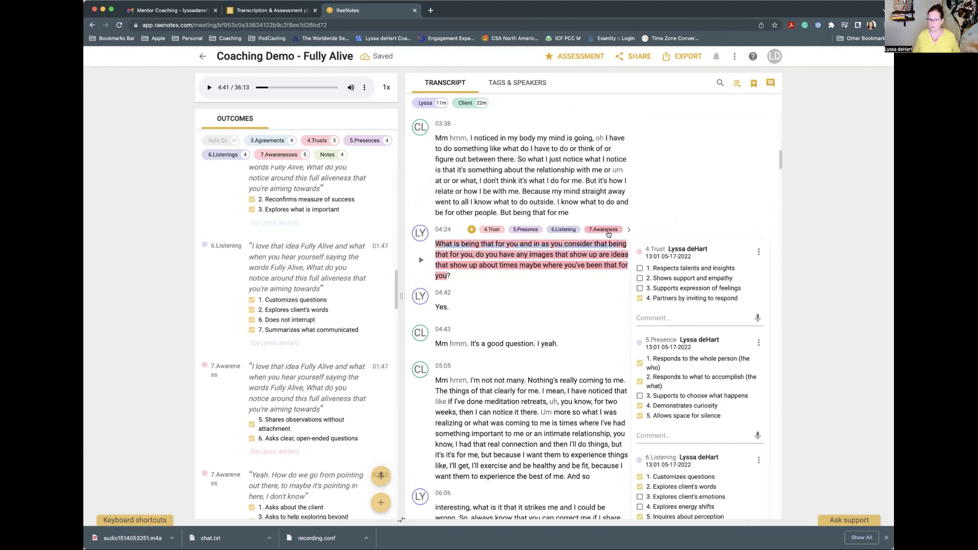
scroll(459, 295, down, 1)
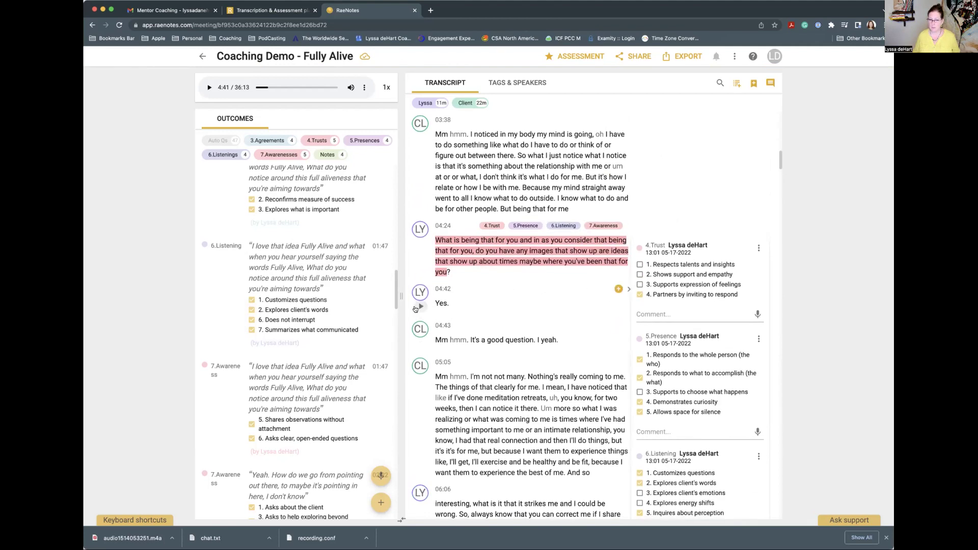
click(421, 306)
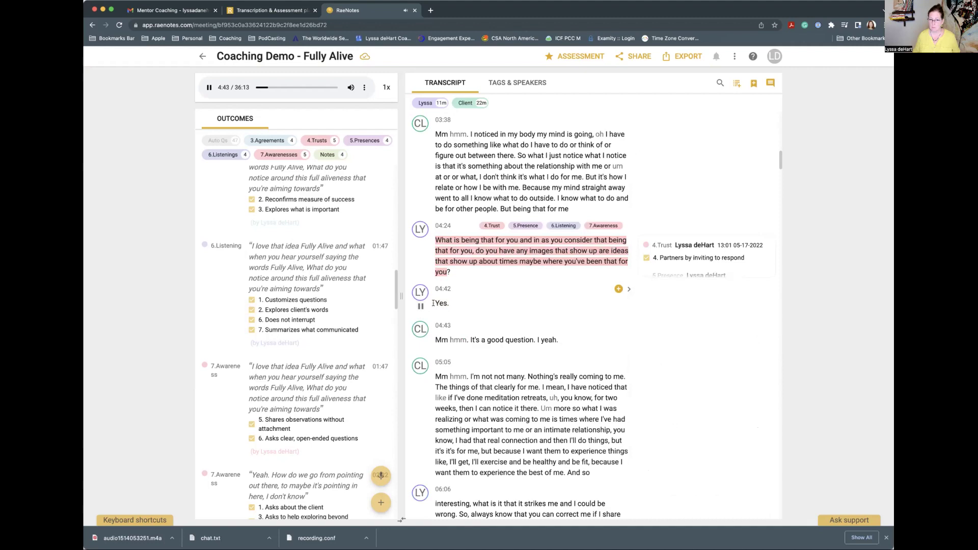
drag(436, 301, 446, 301)
key(BackSpace)
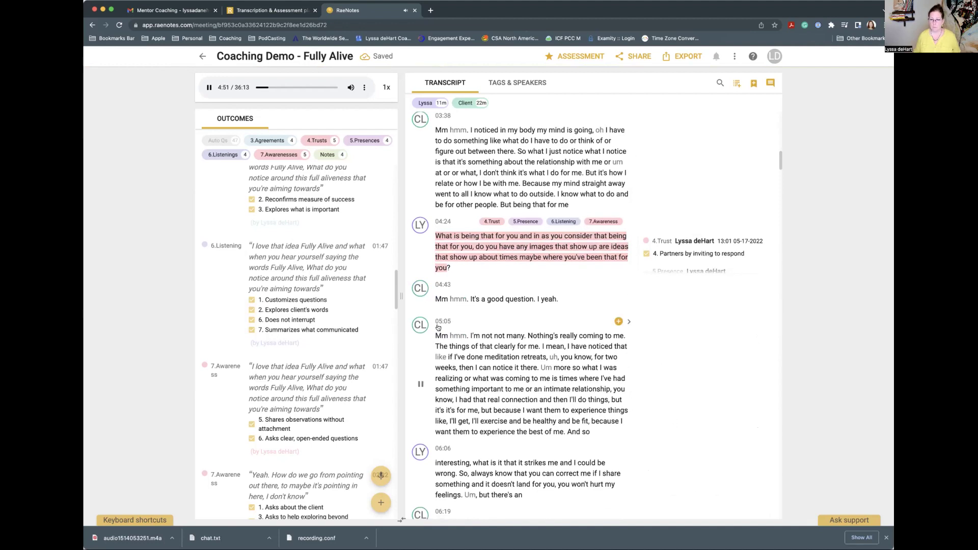
Merge the 05:05 passage into the 04:43 passage after "I.", and punctuate it with "connection. And then I'll do things" and a closing "And so...".
scroll(433, 331, down, 3)
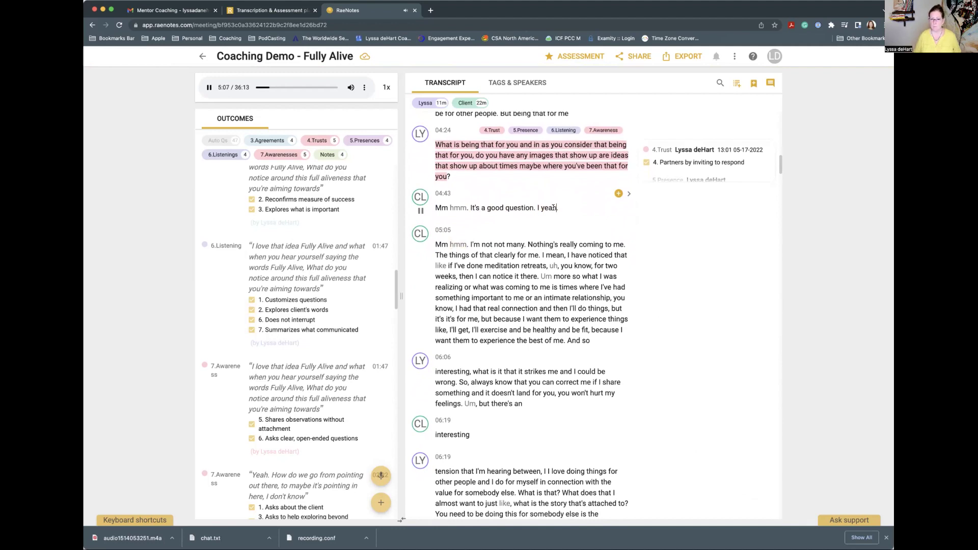
text(.)
click(435, 244)
key(BackSpace)
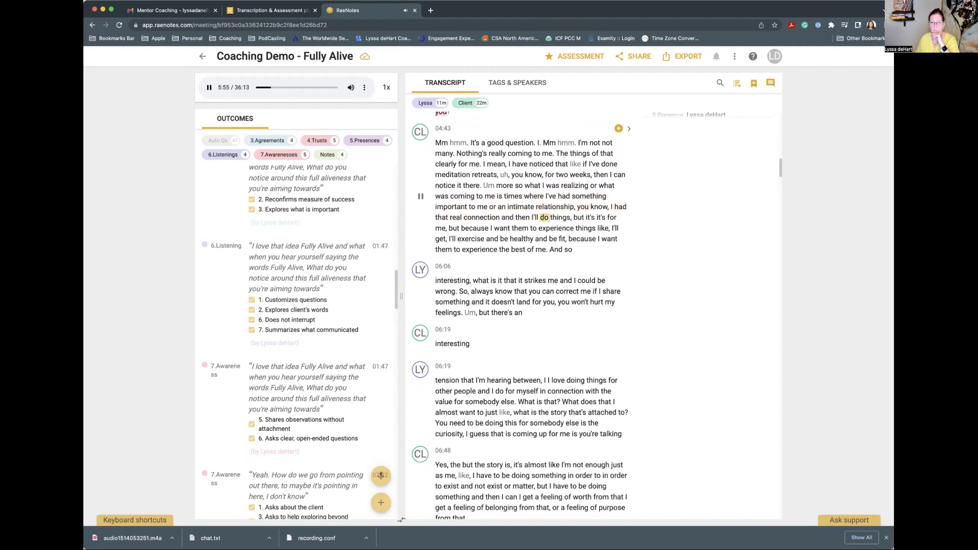
click(498, 218)
text(...)
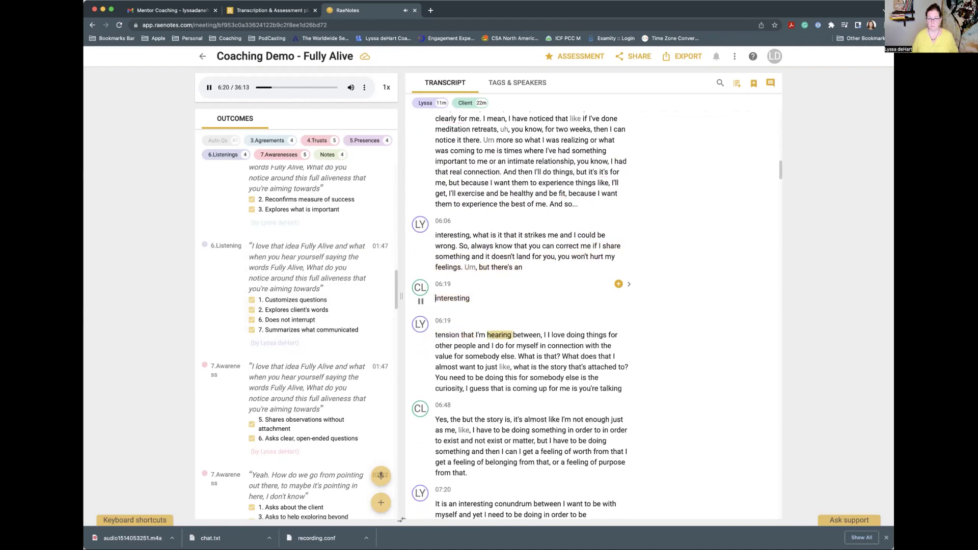
Merge both 06:19 passages into the coach's 06:06 passage and add a comma after "I do for myself".
key(BackSpace)
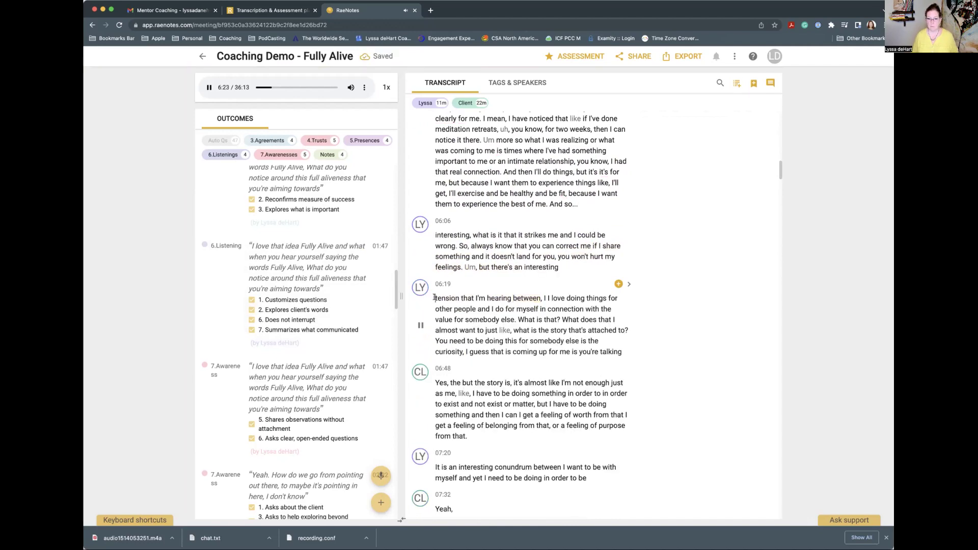
key(BackSpace)
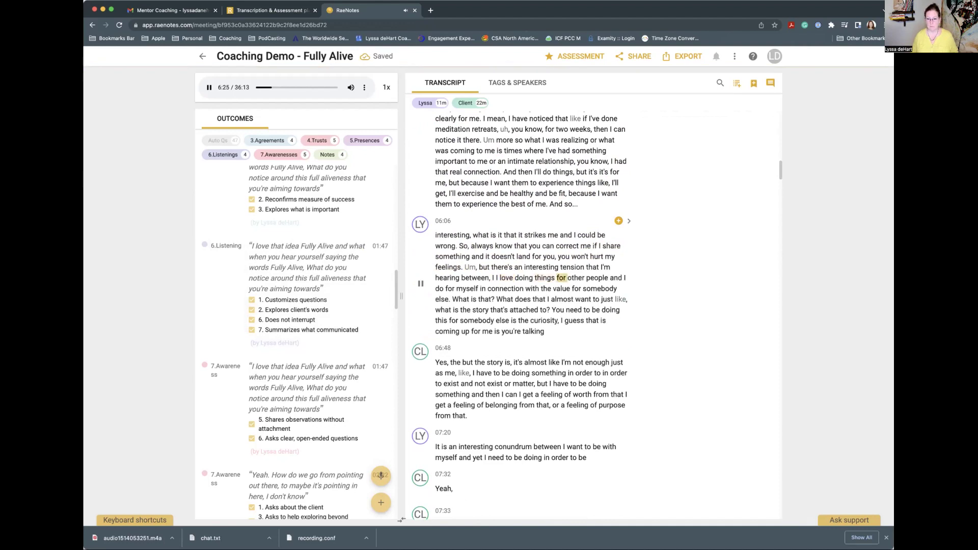
click(477, 288)
text(,)
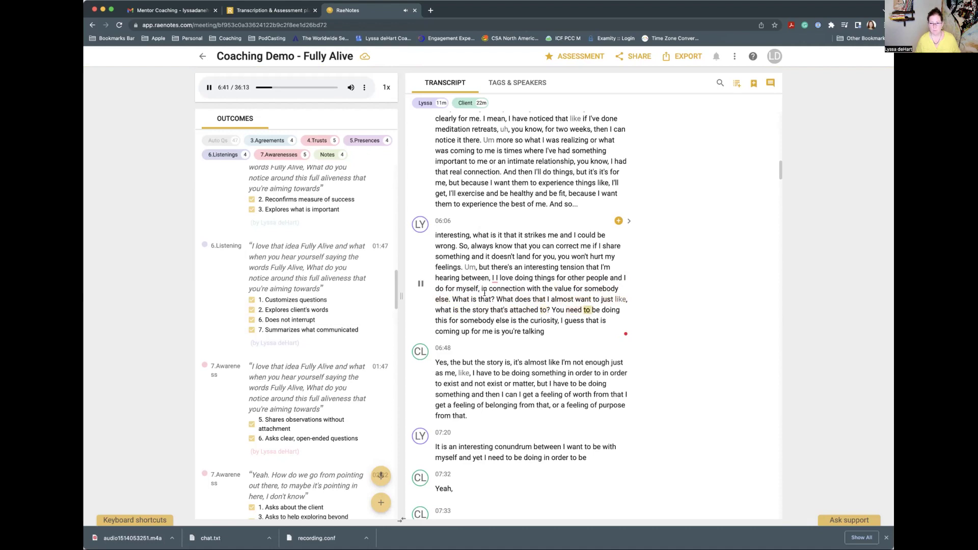
Join two sentences of the 06:06 passage with a comma to read "attached to, you need to be doing".
click(549, 309)
key(Delete)
text(y)
text(,)
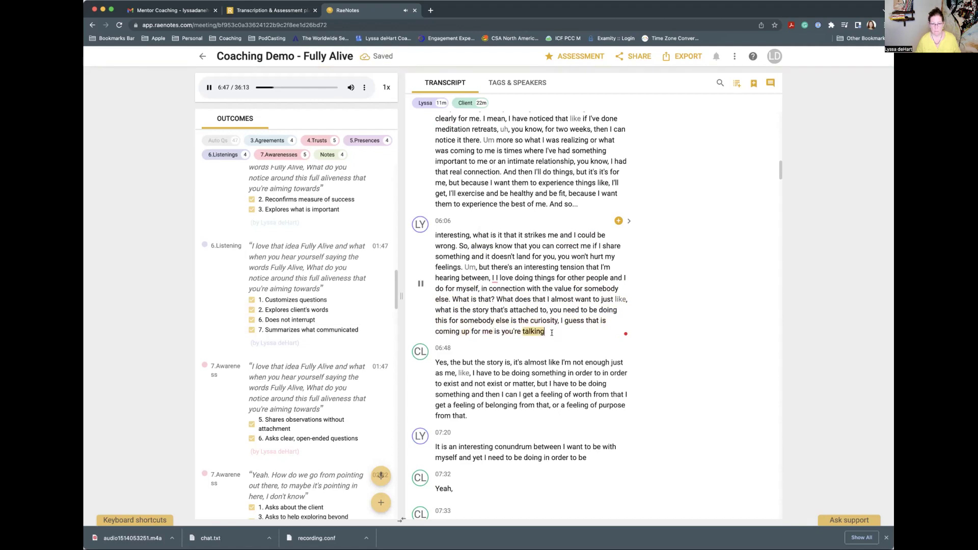
End the 06:06 passage with a question mark after "talking" and capitalize its opening word to "Interesting".
text(?)
key(Tab)
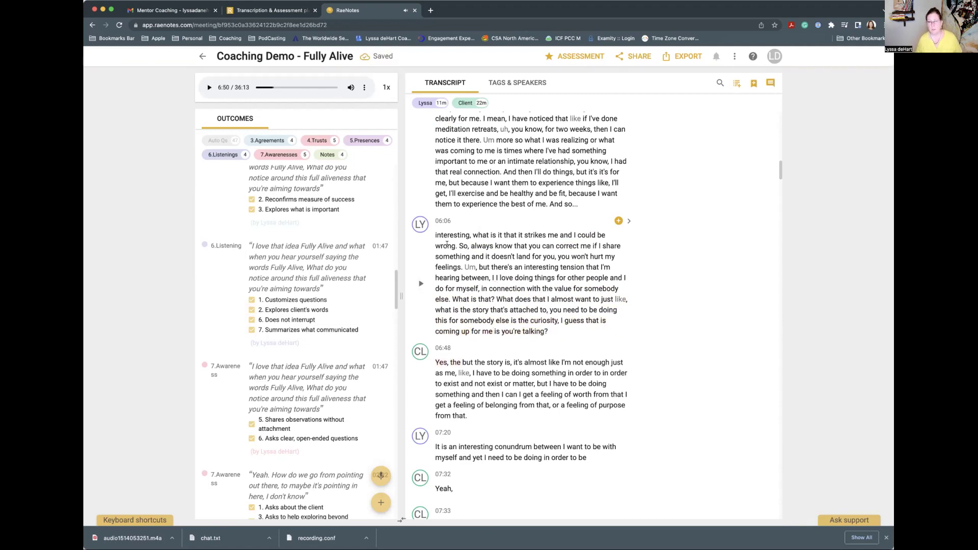
click(435, 235)
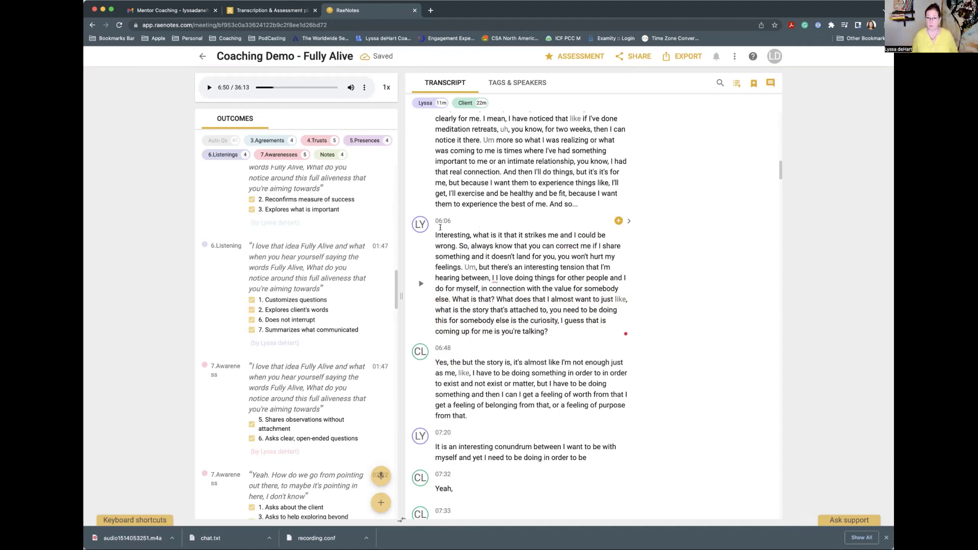
Tag the coach's 06:06 passage with 6.Listening and check "Customizes questions" and "Summarizes what communicated".
click(617, 222)
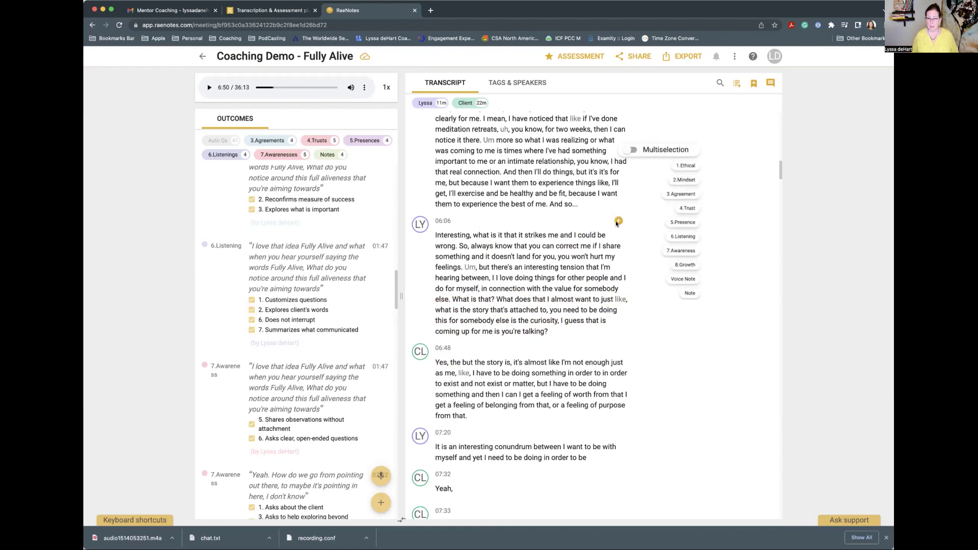
click(678, 238)
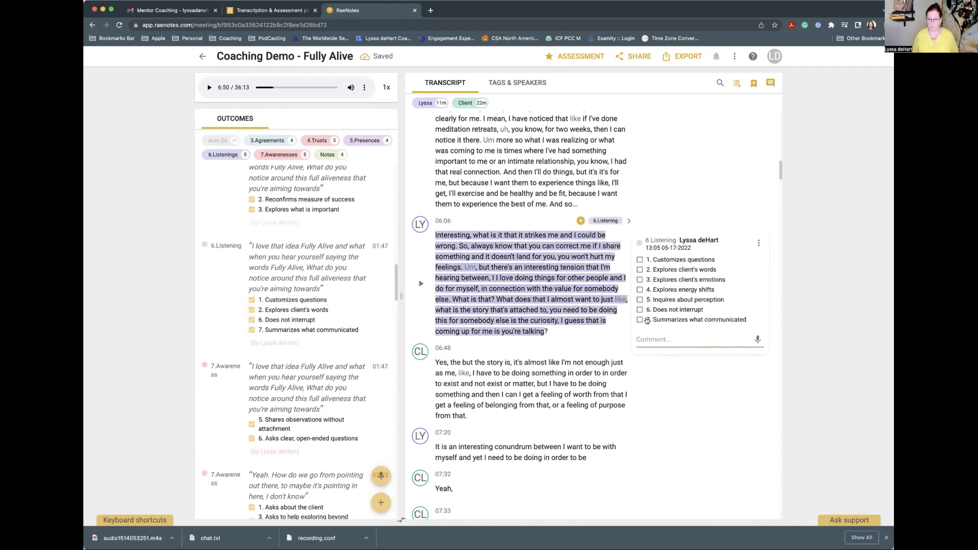
click(640, 320)
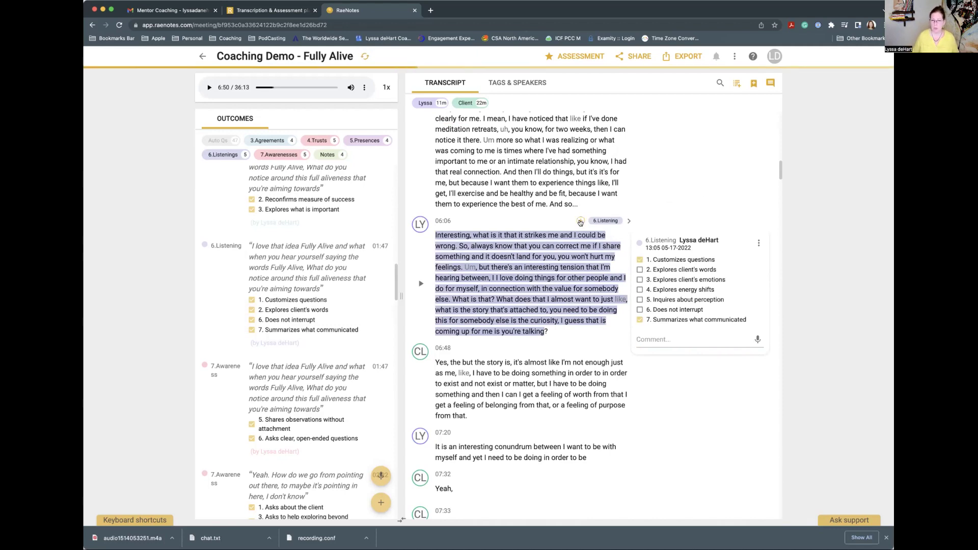
Add a 7.Awareness tag to the 06:06 passage and check its criteria 2 to 6, from exploring beyond themself to clear, open-ended questions.
click(579, 222)
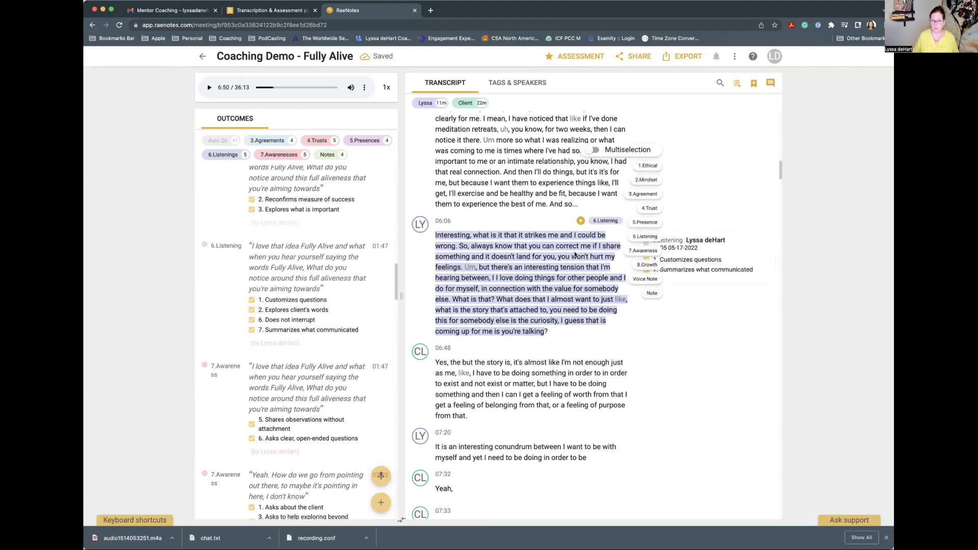
click(631, 251)
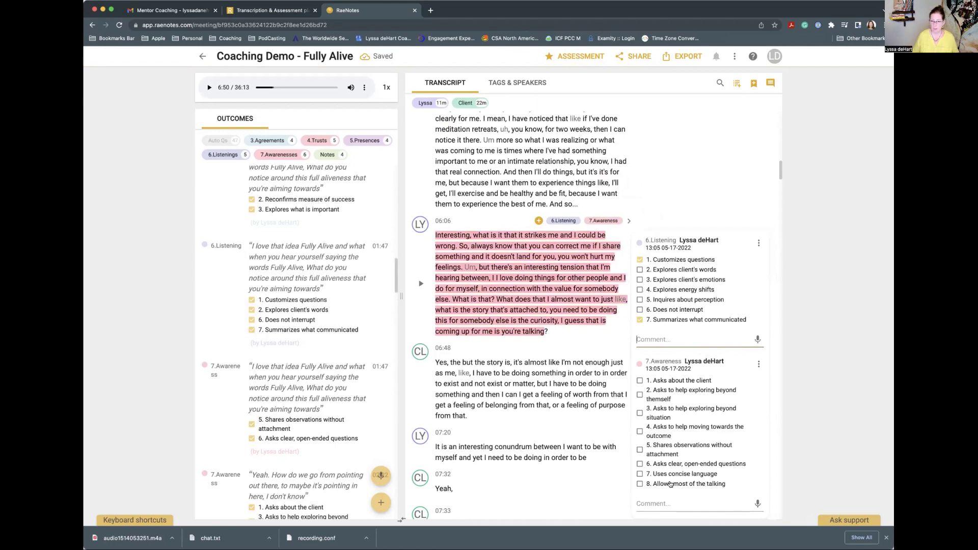
click(639, 450)
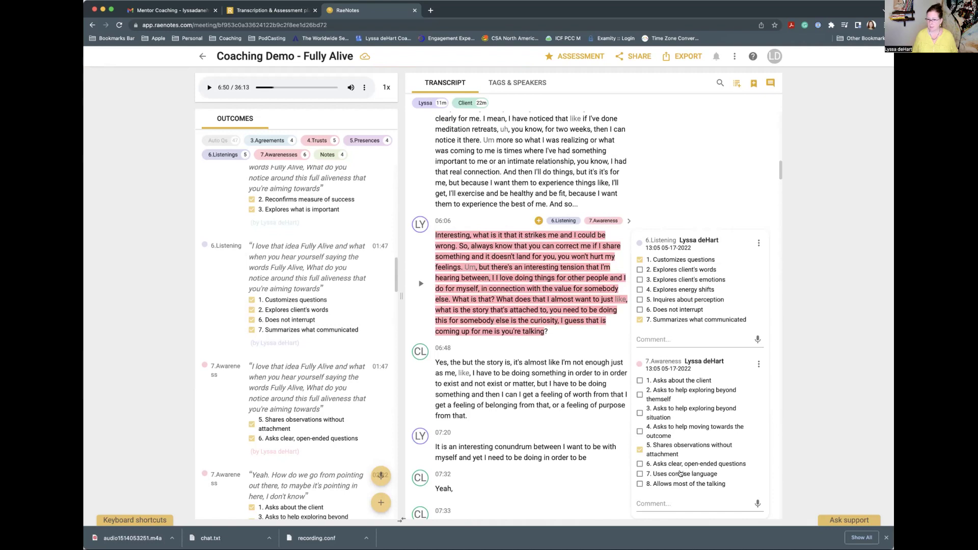
click(639, 464)
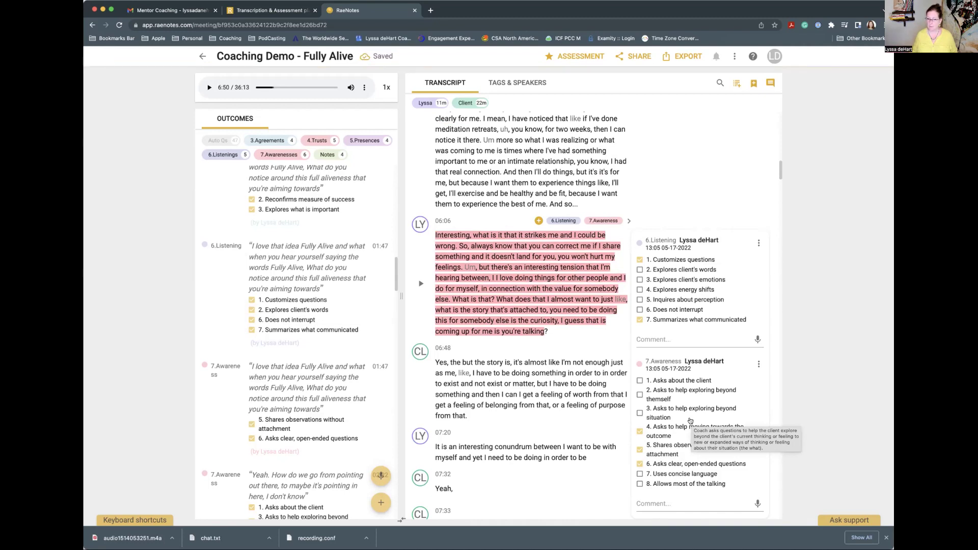
click(642, 398)
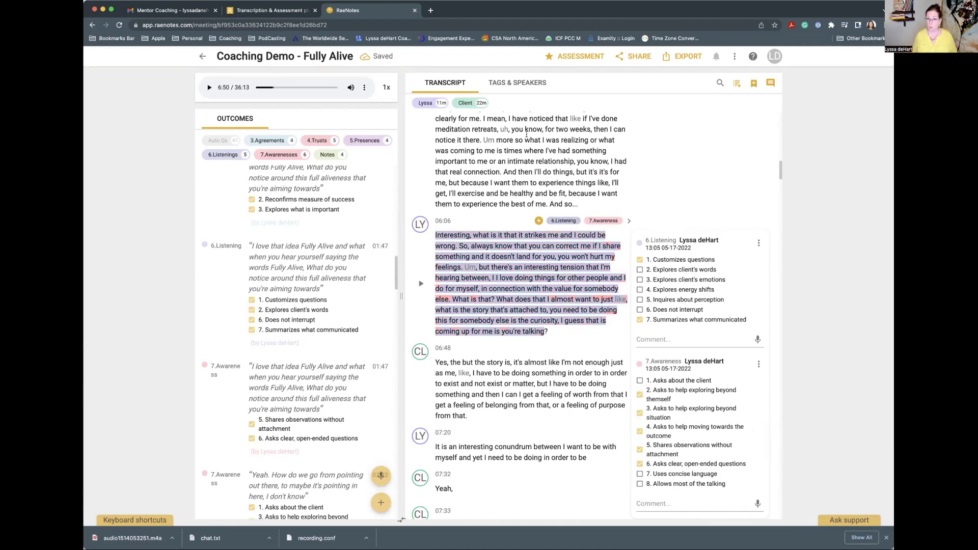
Add a 4.Trust tag to the 06:06 passage and check all four of its criteria.
click(538, 221)
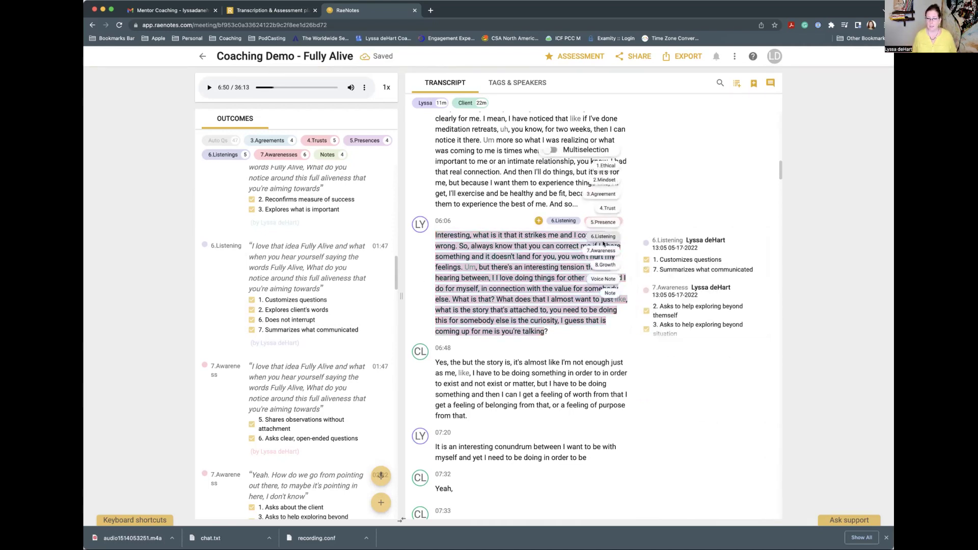
click(609, 209)
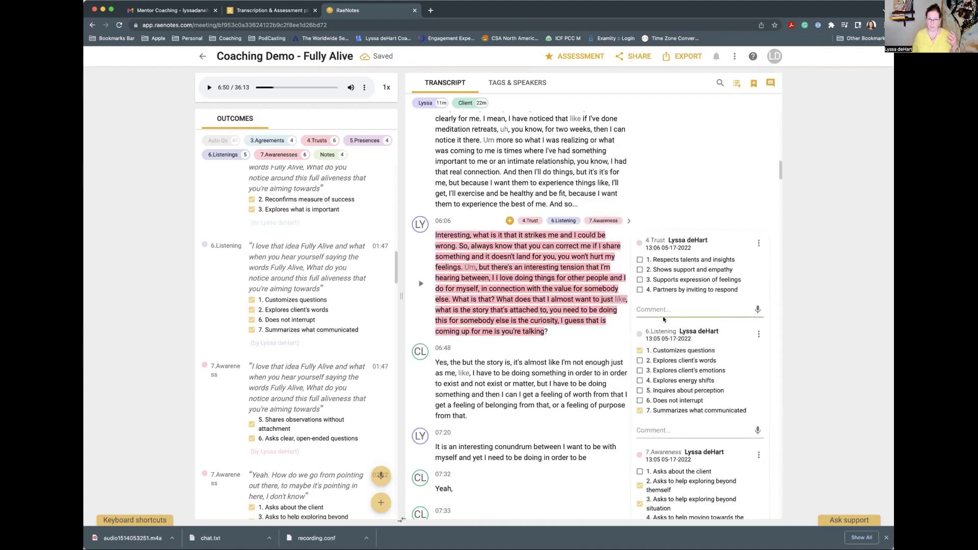
click(640, 270)
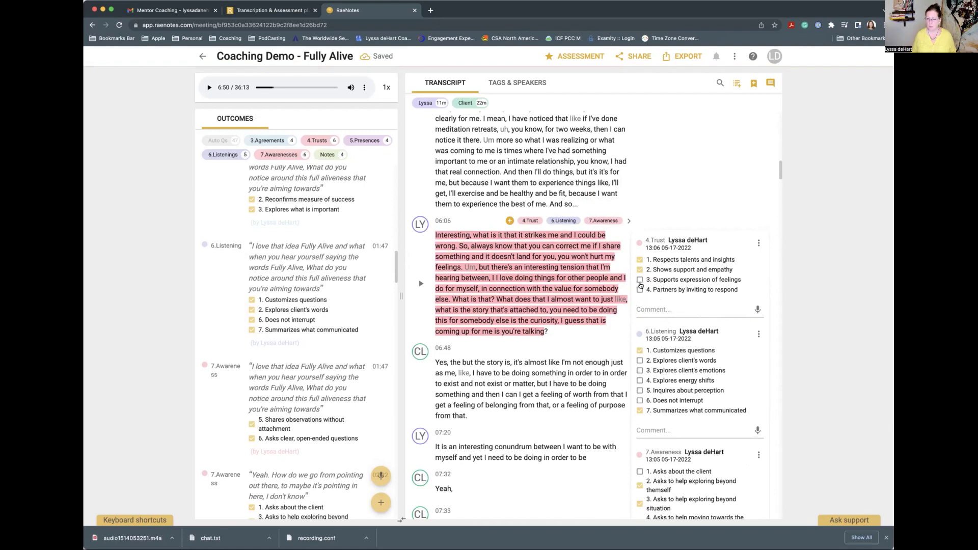
click(640, 281)
click(639, 289)
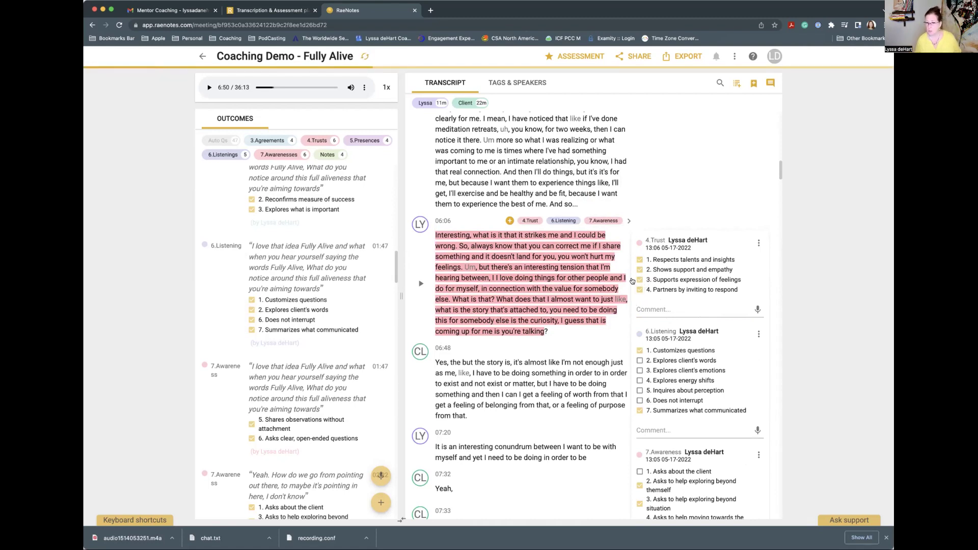
Add a 5.Presence tag to the 06:06 passage and check "Responds to the whole person (the who)" and "Demonstrates curiosity".
click(509, 220)
click(574, 222)
scroll(662, 318, down, 1)
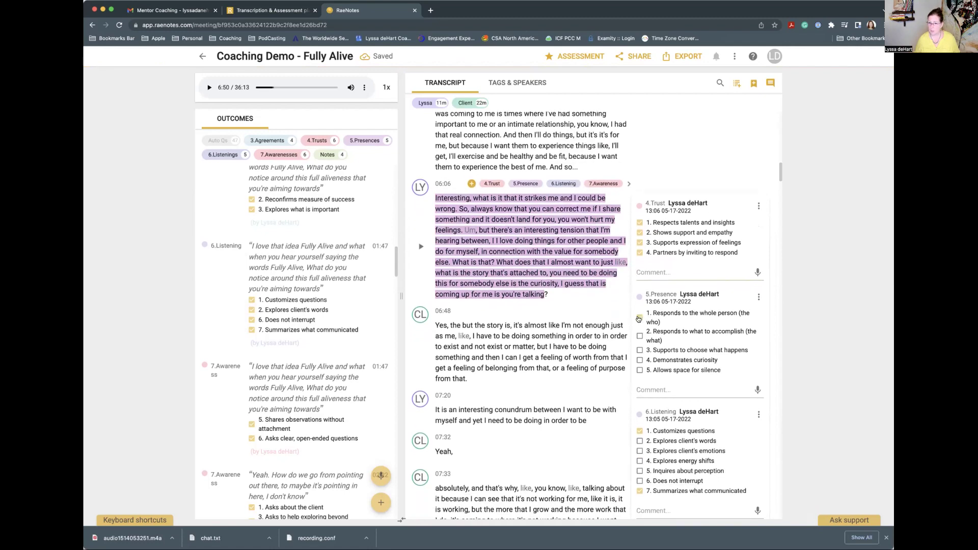
click(639, 362)
scroll(556, 296, down, 4)
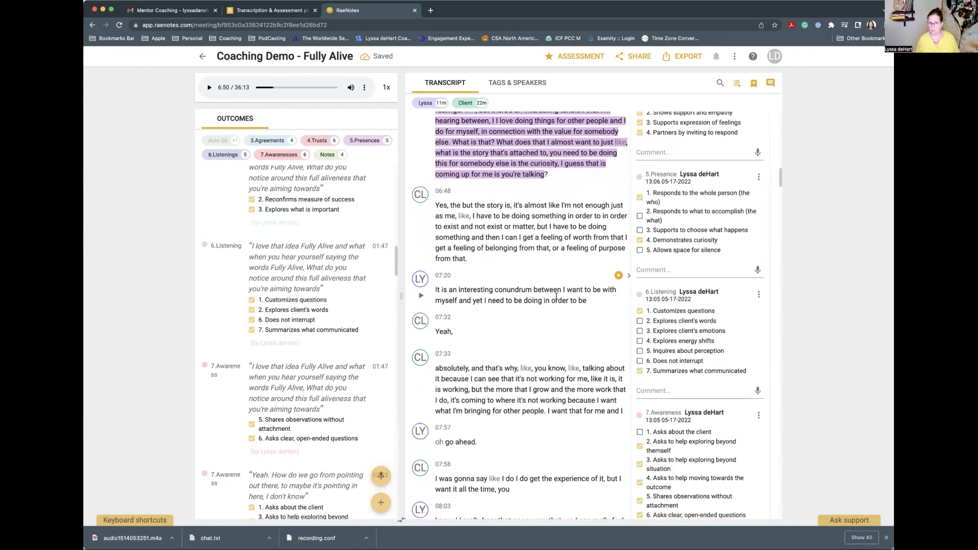
Play the client's 06:48 passage and end its sentences after "not enough just as me" and "not exist or matter".
scroll(557, 299, up, 3)
scroll(556, 298, up, 2)
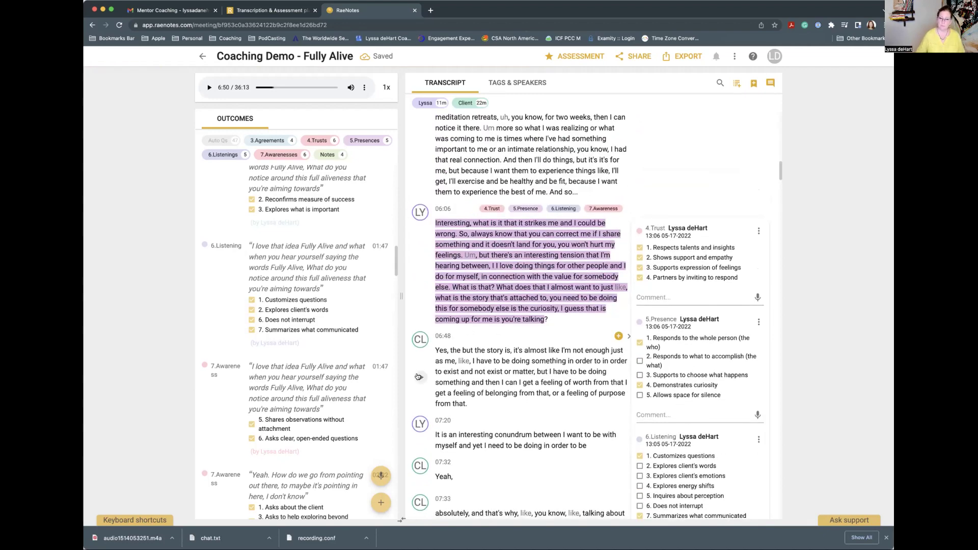
click(419, 377)
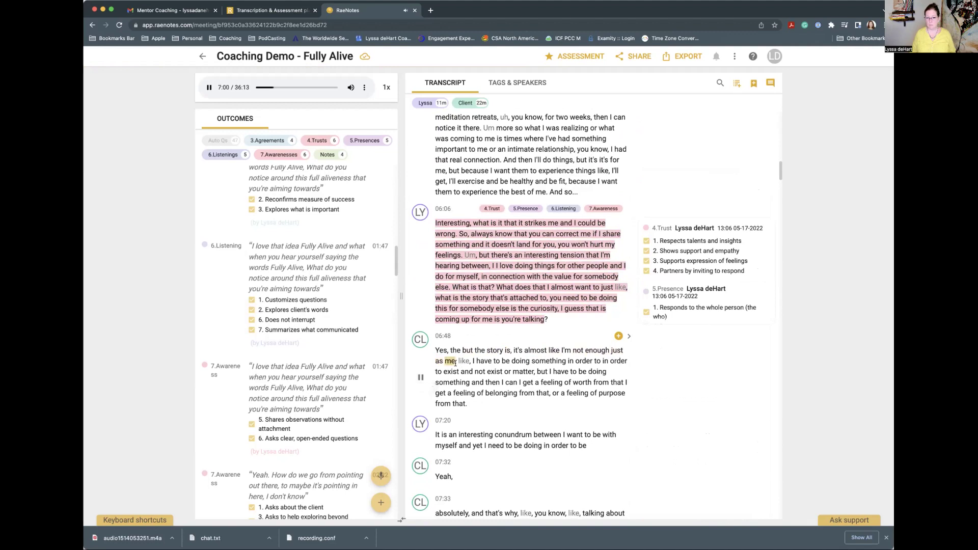
key(BackSpace)
key(BackSpace)
text(. L)
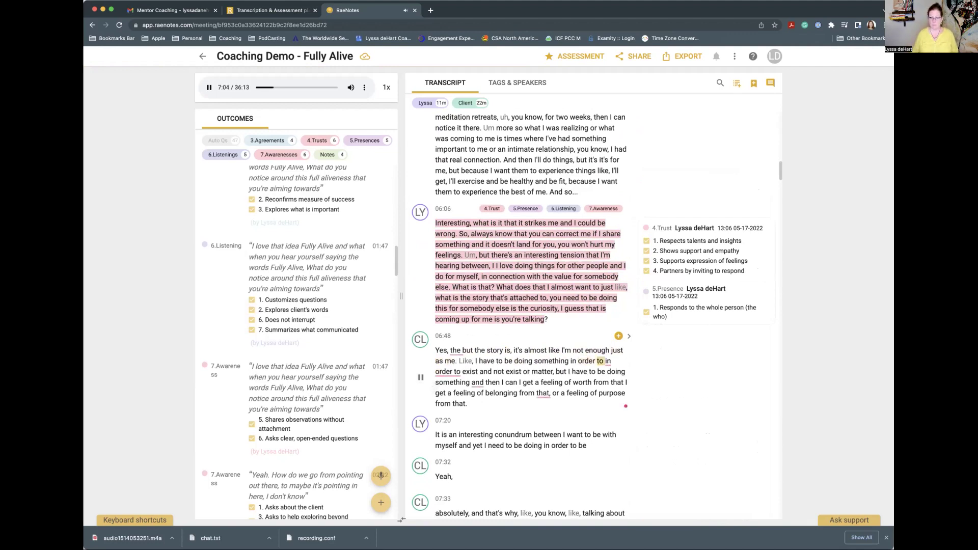
mouse_move(452, 366)
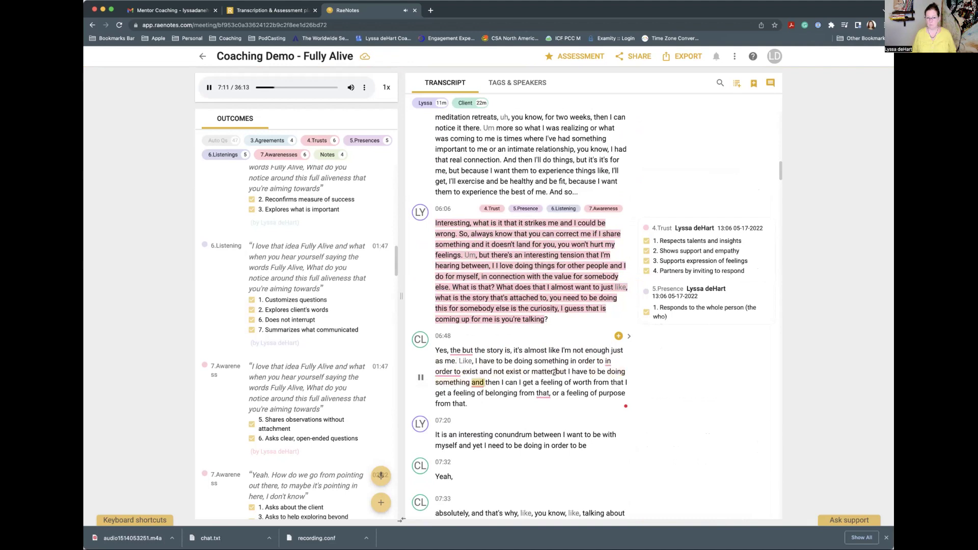
key(BackSpace)
text(.)
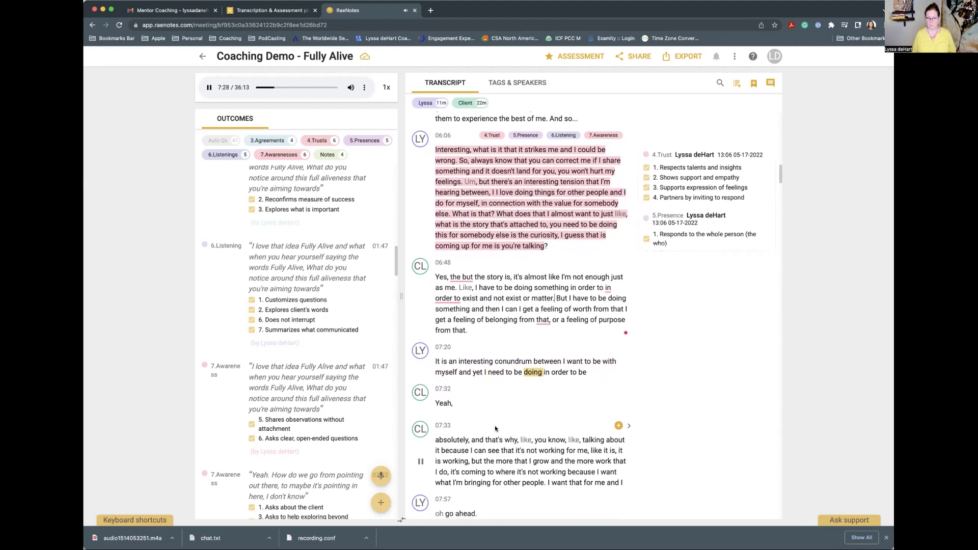
End the coach's 07:20 passage with a period and tag it 6.Listening with "7. Summarizes what communicated" checked.
click(587, 369)
text(.)
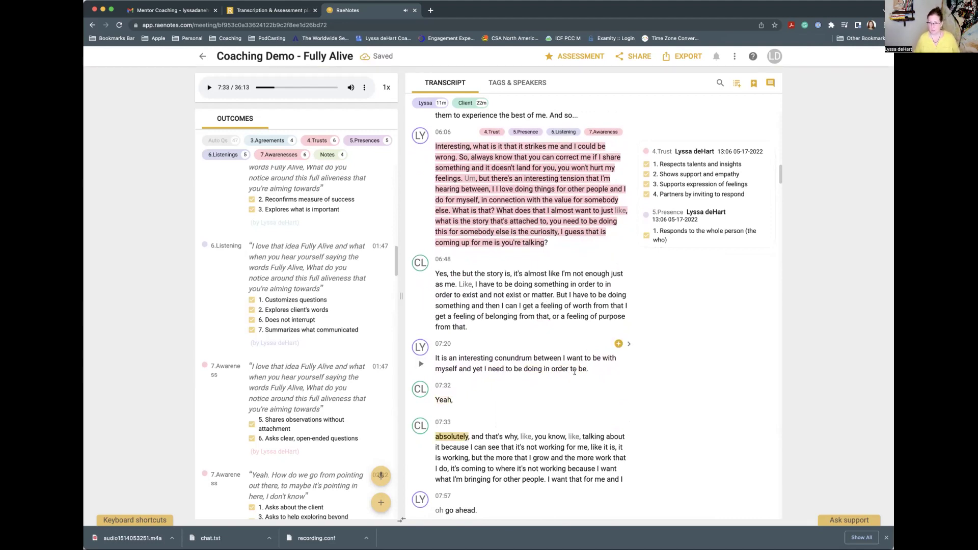
click(618, 345)
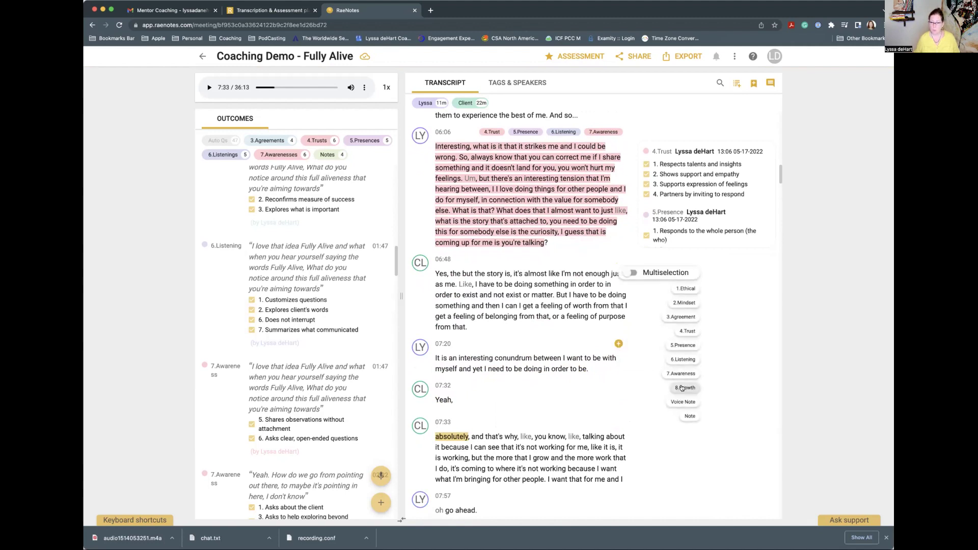
click(683, 359)
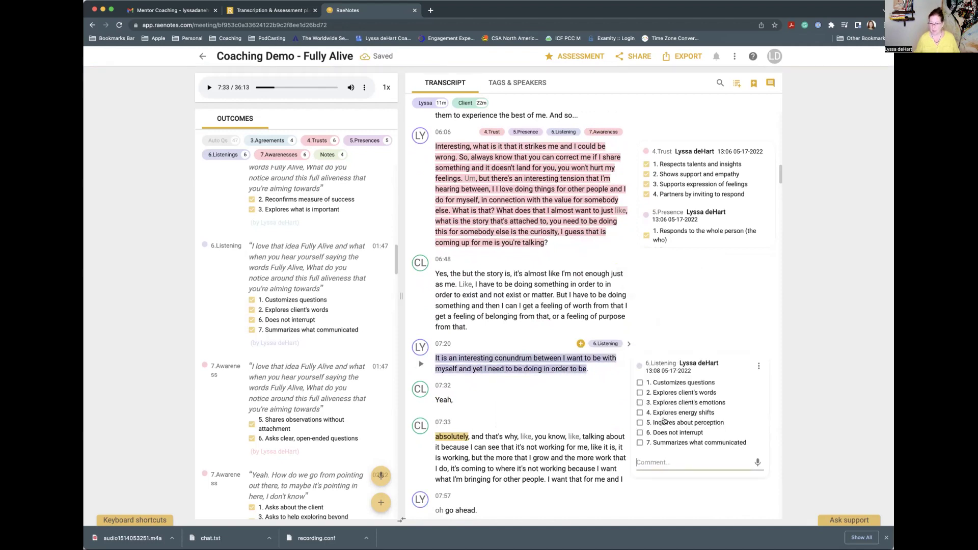
click(640, 442)
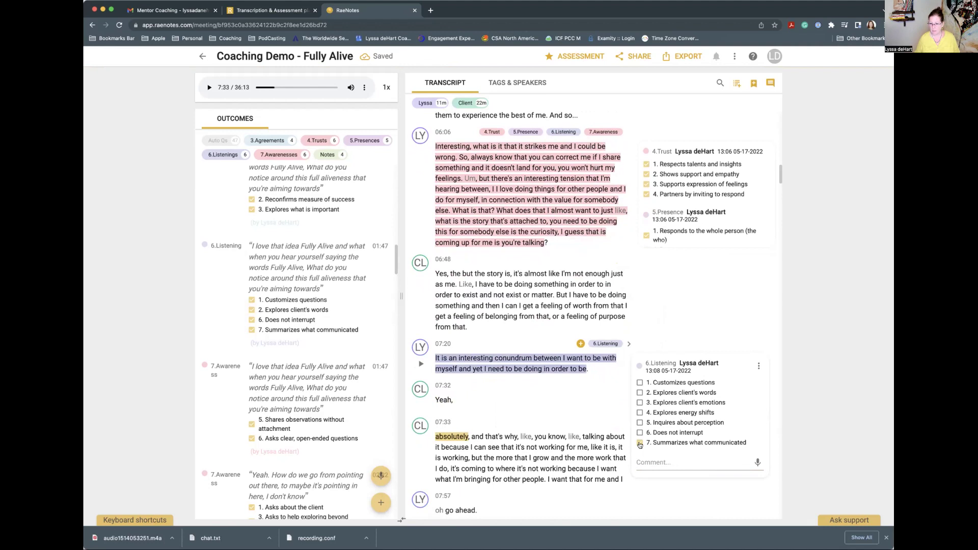
Add a 7.Awareness tag to the 07:20 passage, checking "5. Shares observations without attachment" and "7. Uses concise language".
click(580, 344)
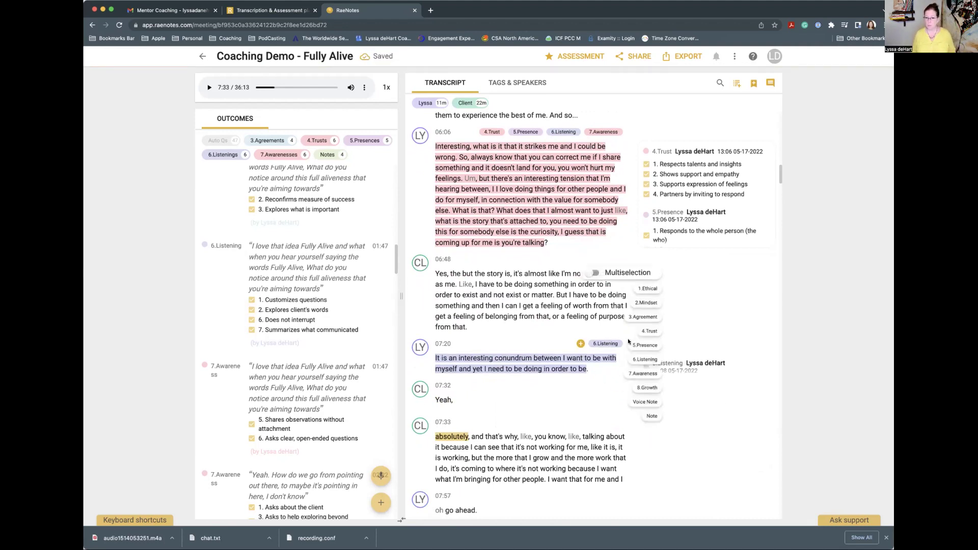
click(645, 360)
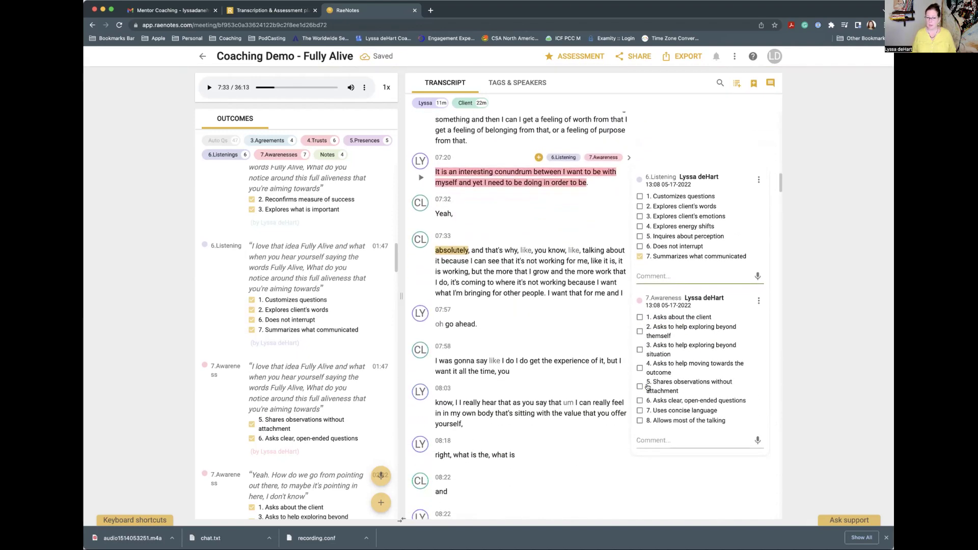
click(640, 377)
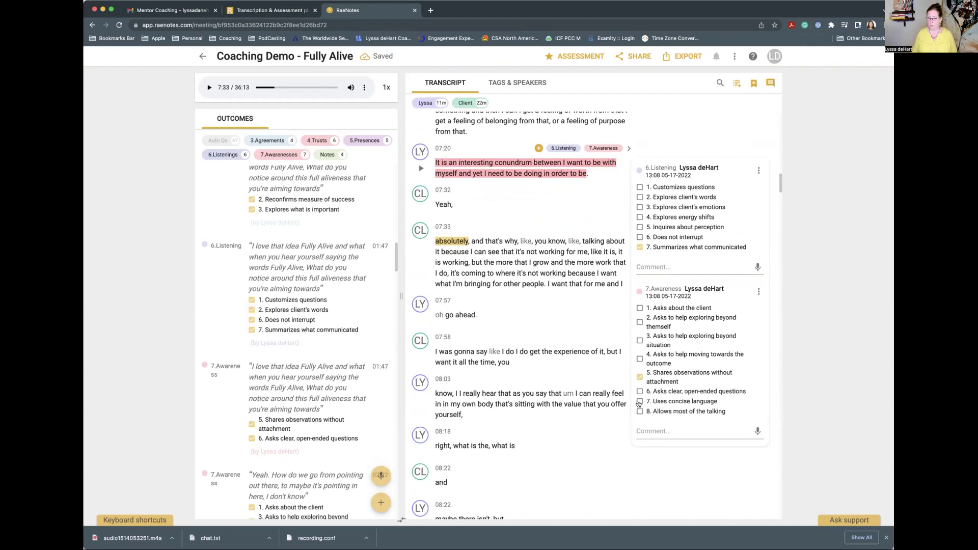
click(638, 402)
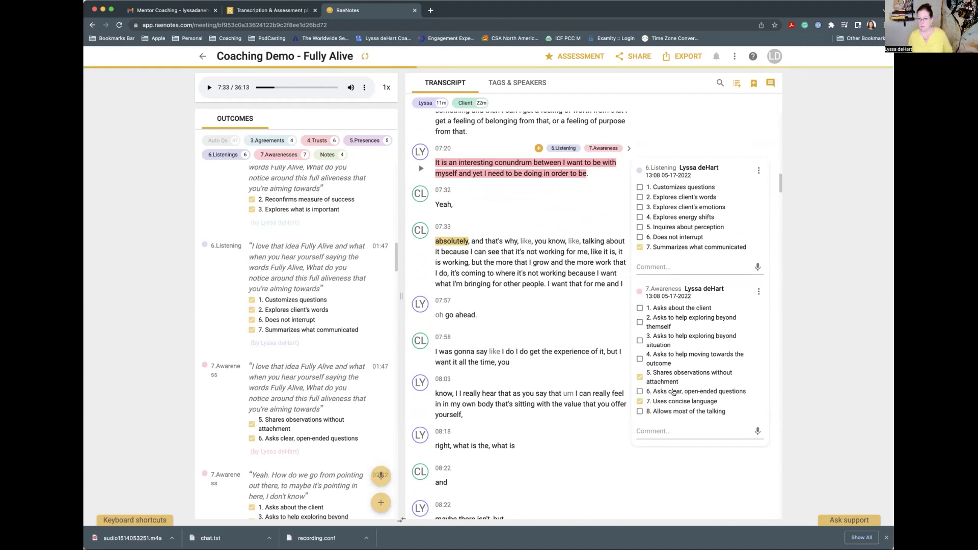
Merge the client's 07:33 passage starting with "absolutely" into the 07:32 "Yeah," passage.
click(423, 234)
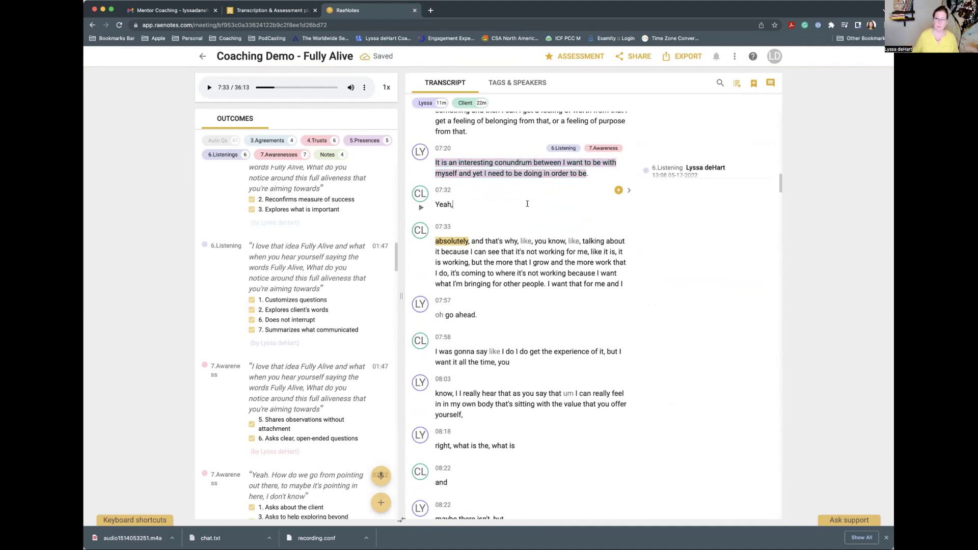
click(434, 240)
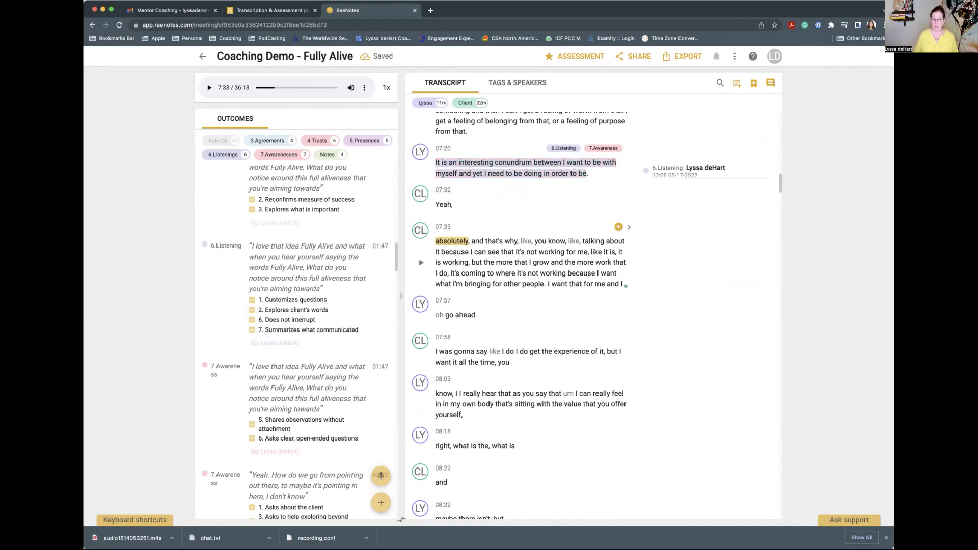
key(BackSpace)
Play the merged 07:32 passage and end its sentences after "not working for me" and "where it's not working".
click(420, 231)
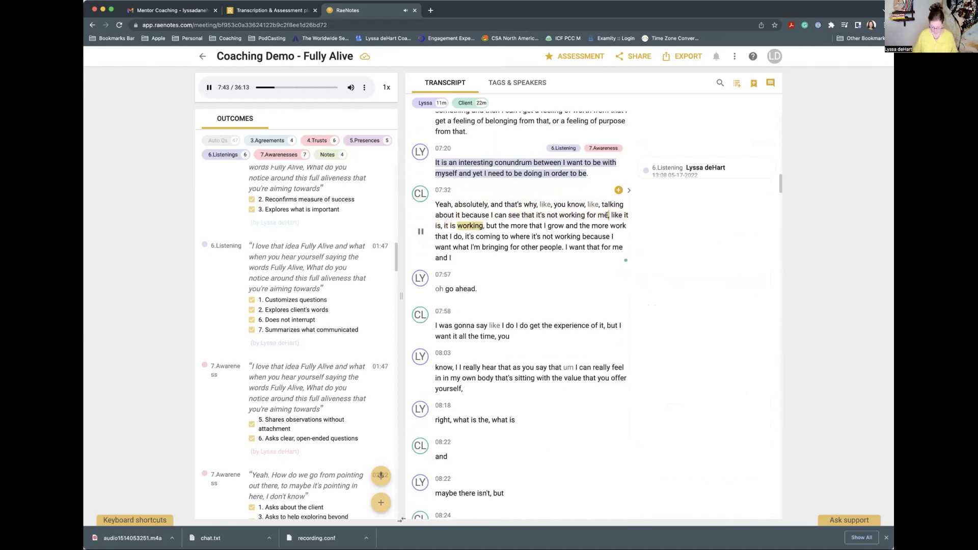
text(.)
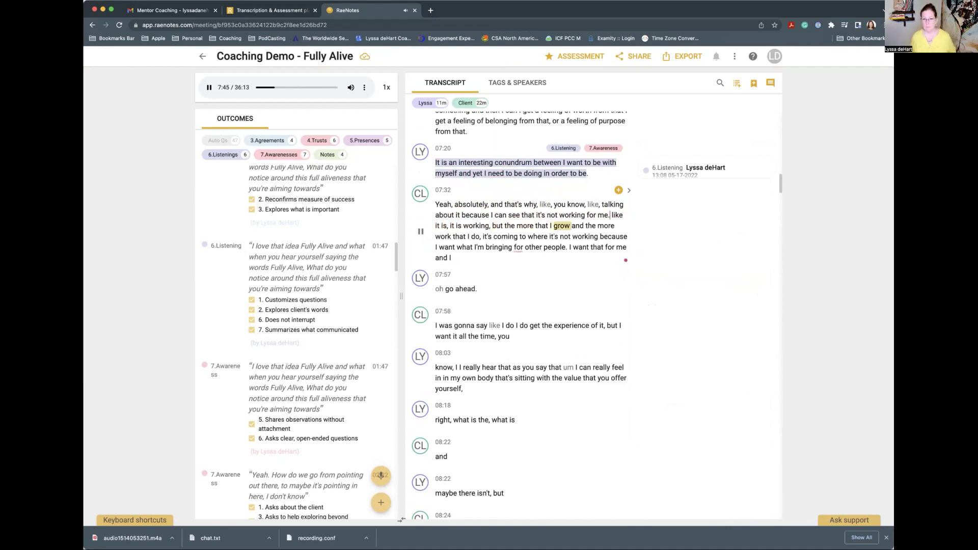
key(BackSpace)
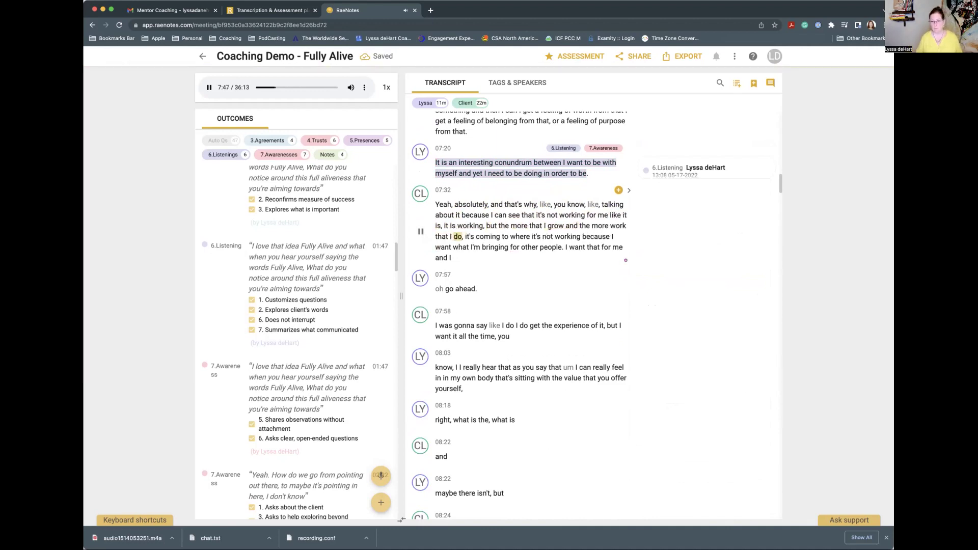
text(.)
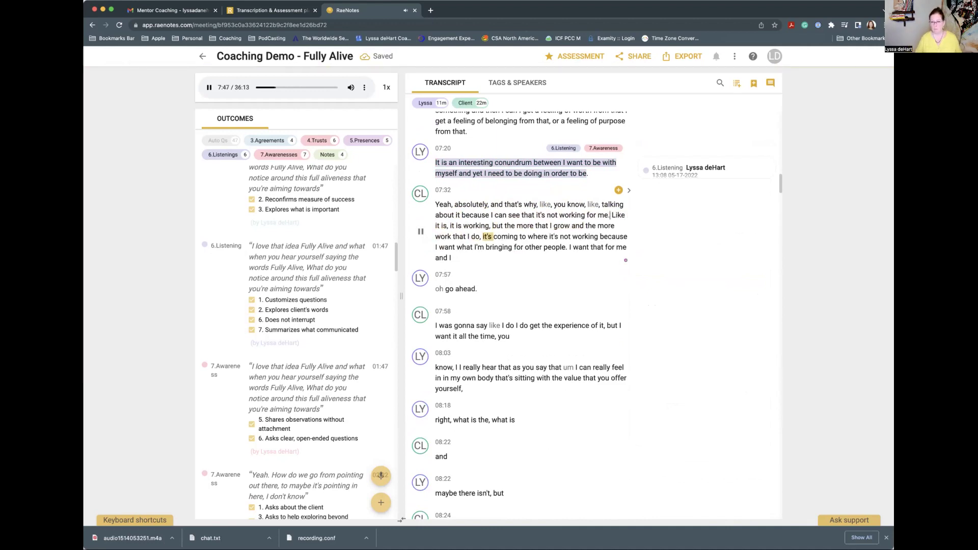
click(597, 236)
text(.)
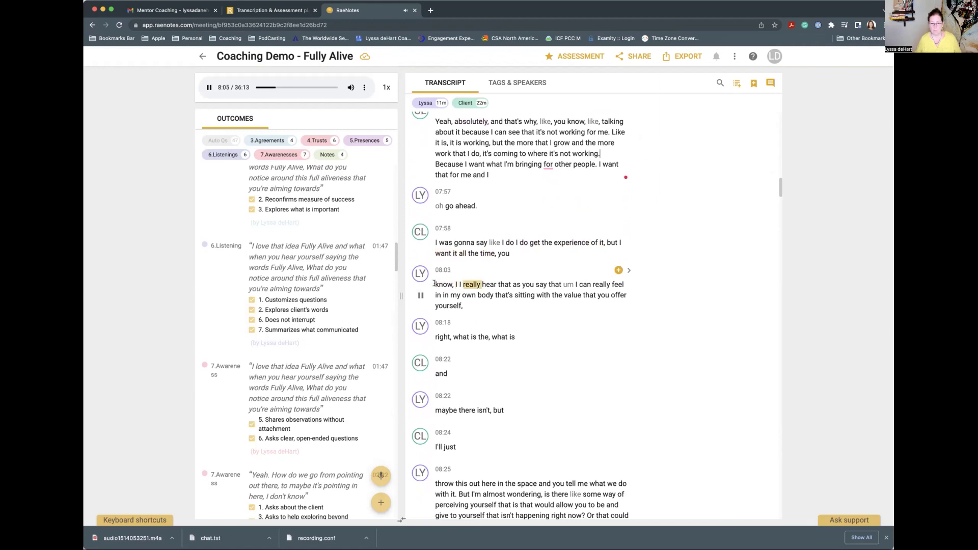
Correct "know" to "No" at the start of the 08:03 passage and merge the following fragments through 08:25 into it.
double_click(442, 283)
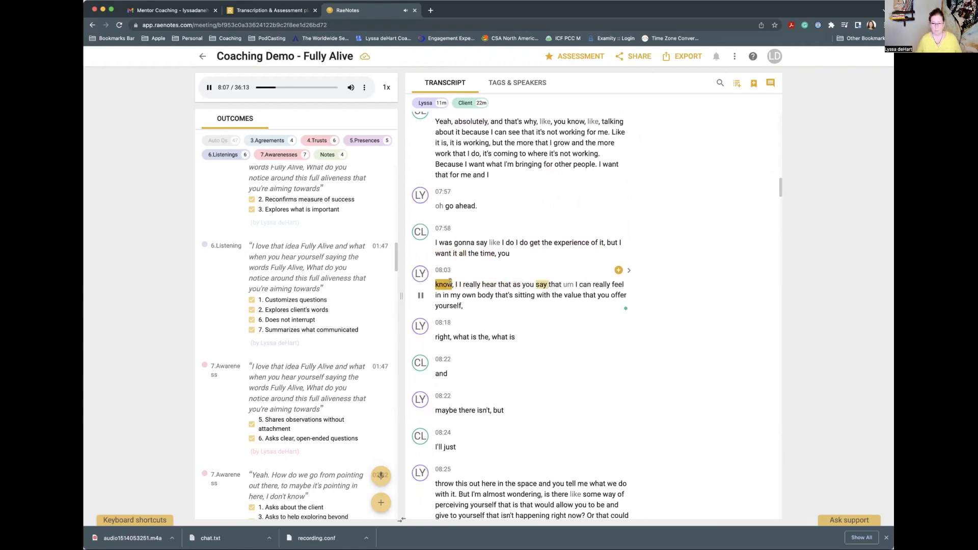
text(No)
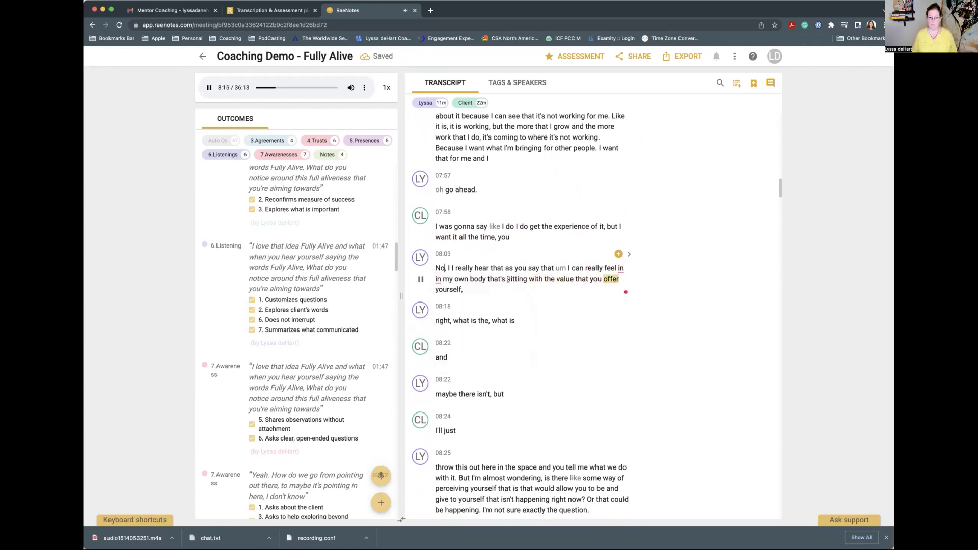
click(434, 321)
key(BackSpace)
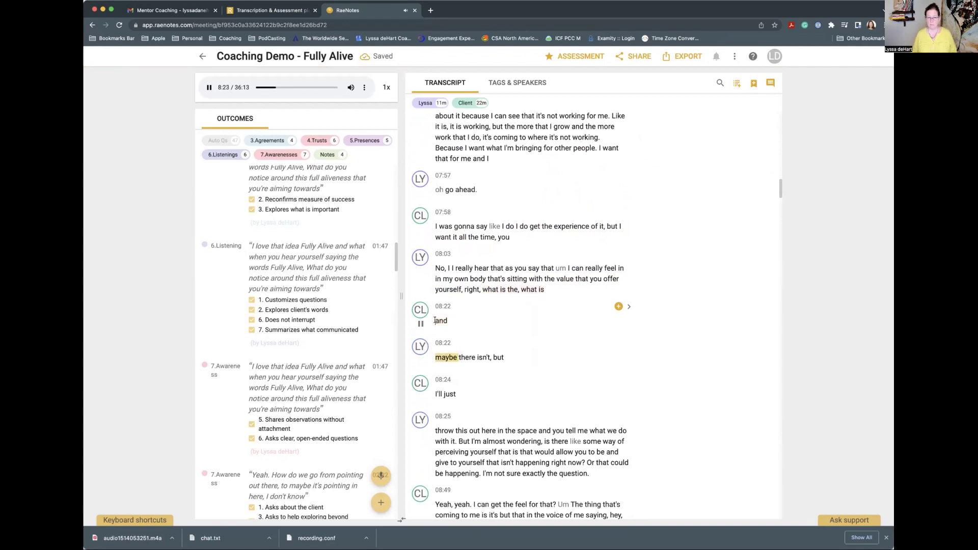
click(434, 320)
key(BackSpace)
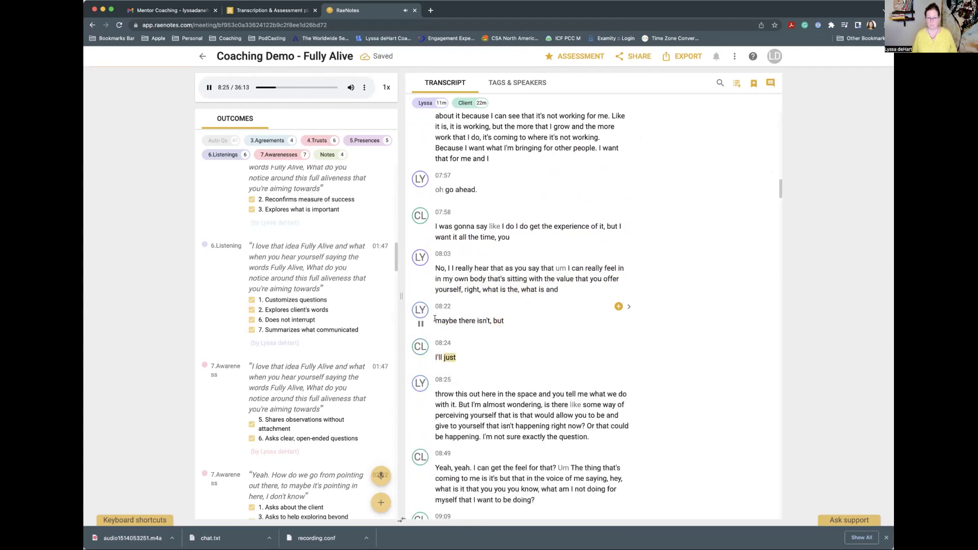
click(434, 320)
key(BackSpace)
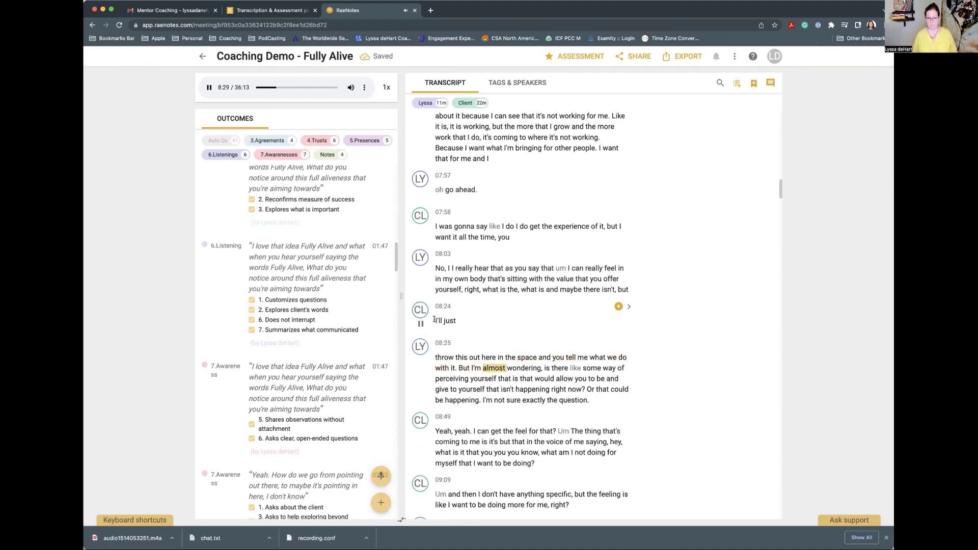
click(435, 321)
key(BackSpace)
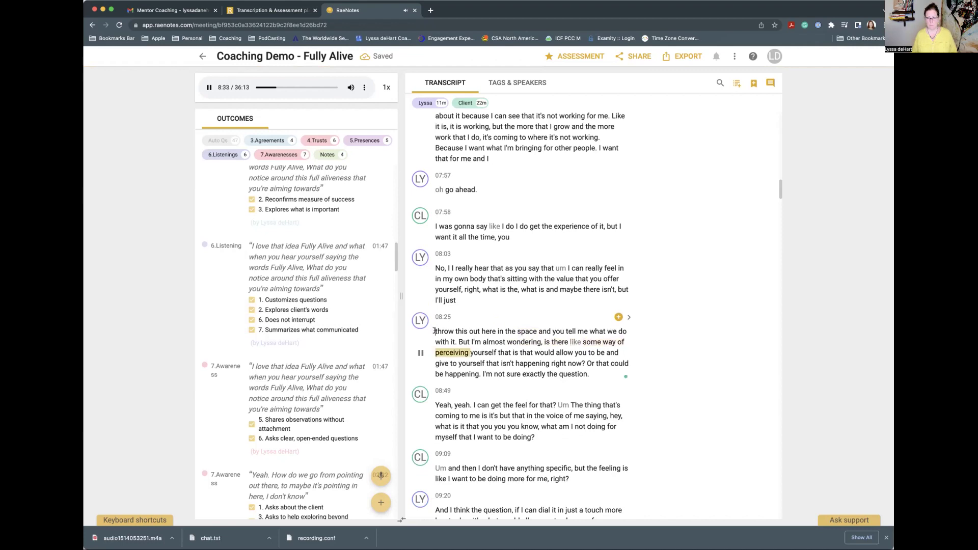
click(434, 330)
key(BackSpace)
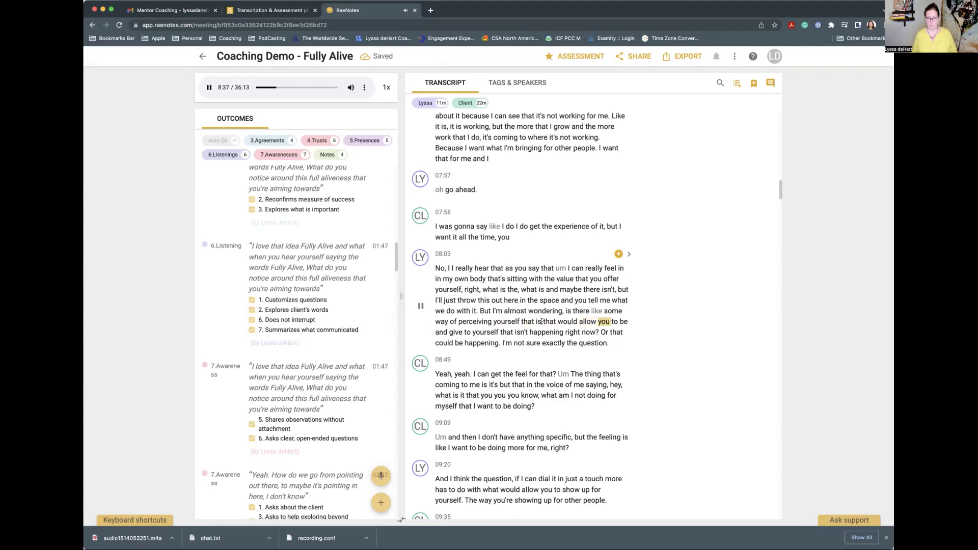
In the 08:03 passage, add a comma after "perceiving yourself that is" and put "be" in quotation marks.
click(539, 321)
text(,)
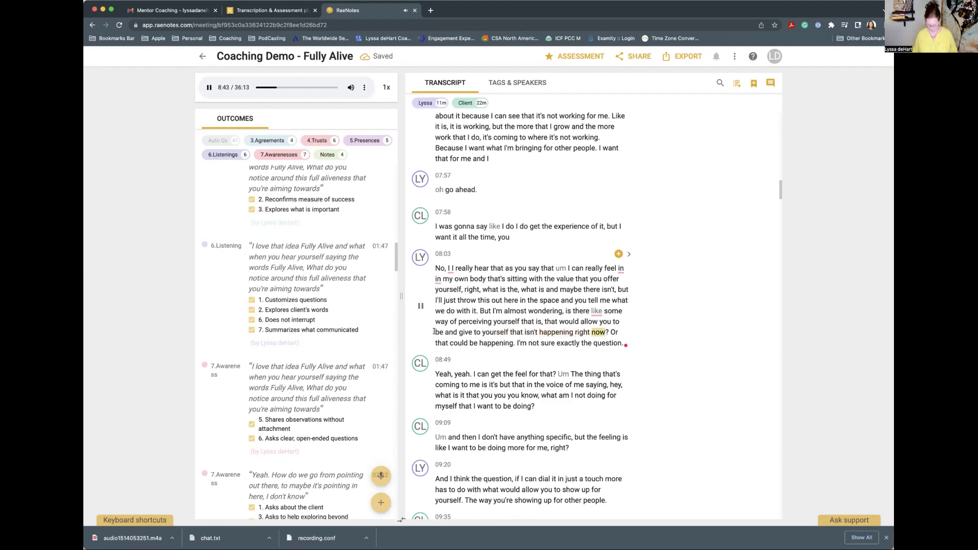
click(434, 331)
text("be)
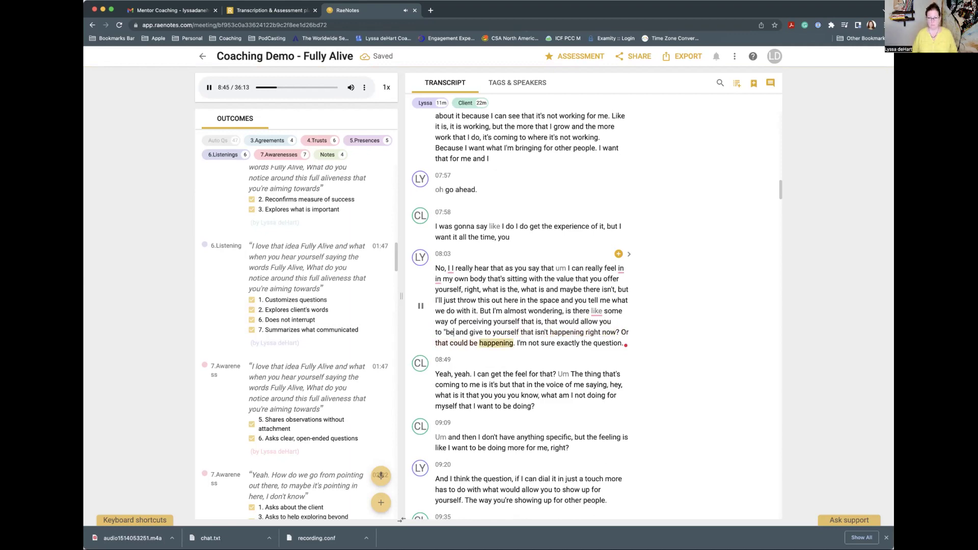
text(")
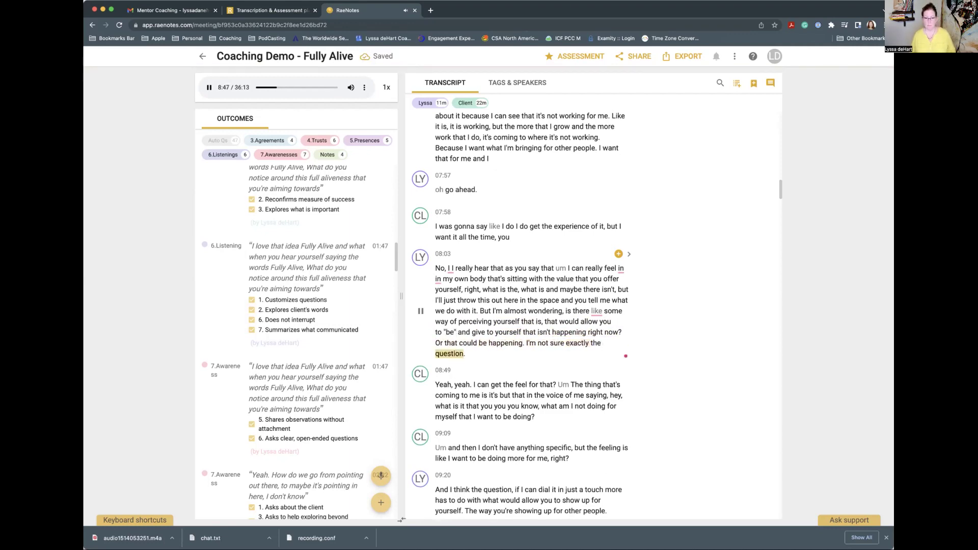
Pause the audio and end "Or that could be happening" in the 08:03 passage with a question mark.
click(420, 312)
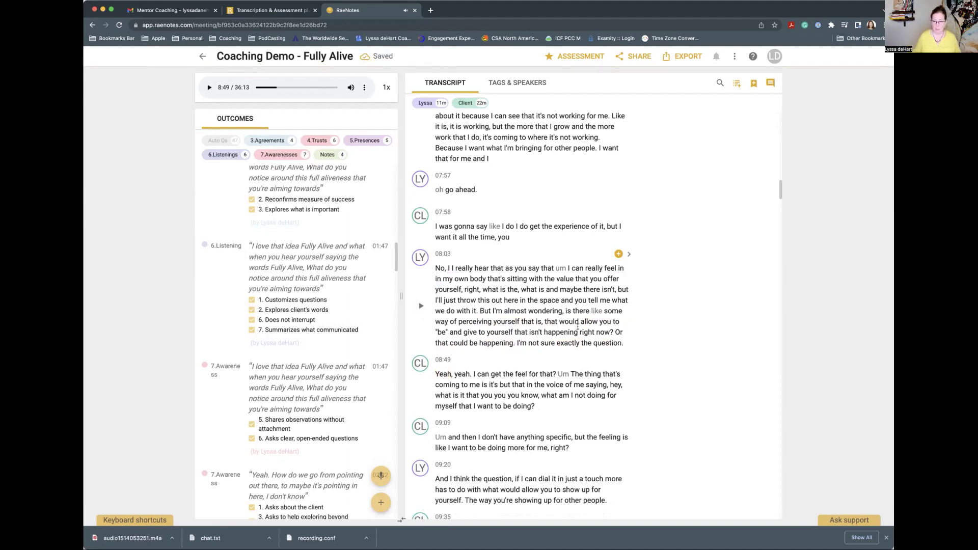
click(514, 343)
key(BackSpace)
text(?)
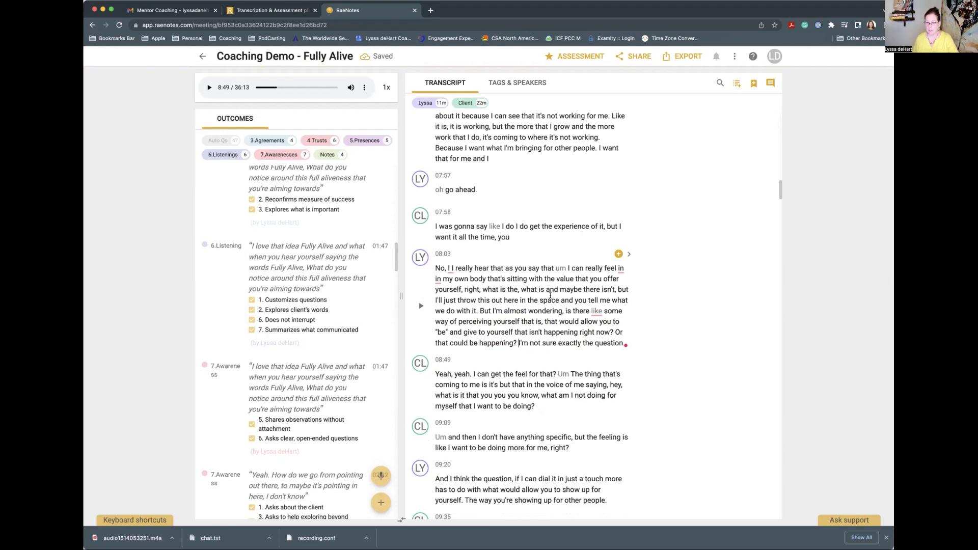
Tag the 08:03 passage as 6.Listening with markers 1, 2, 3, 5 and 7, from customizing questions to summarizing what was communicated.
click(619, 254)
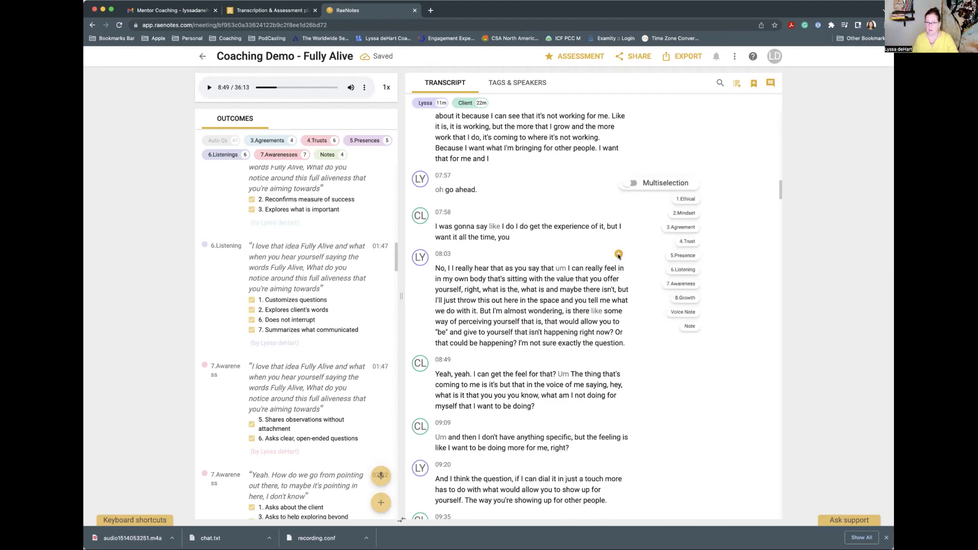
click(682, 270)
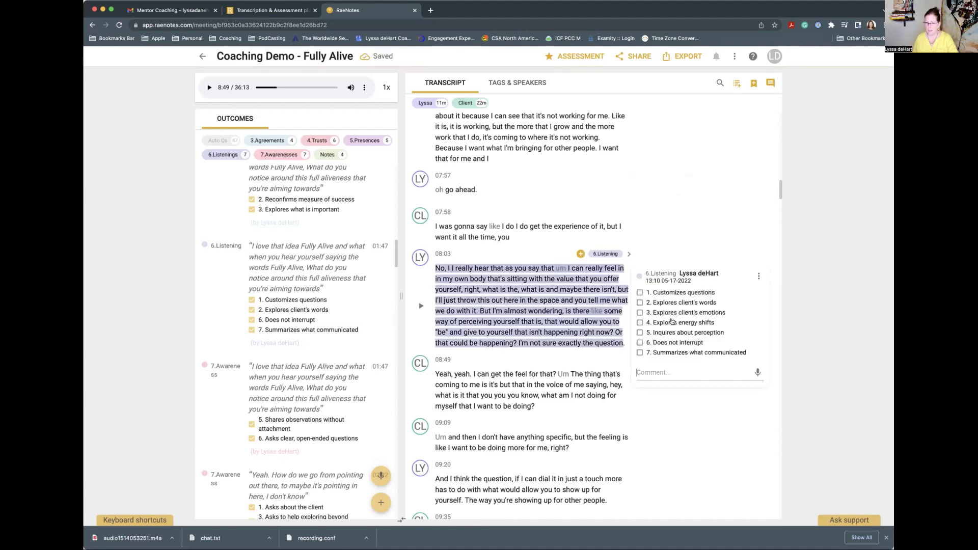
click(639, 353)
click(640, 293)
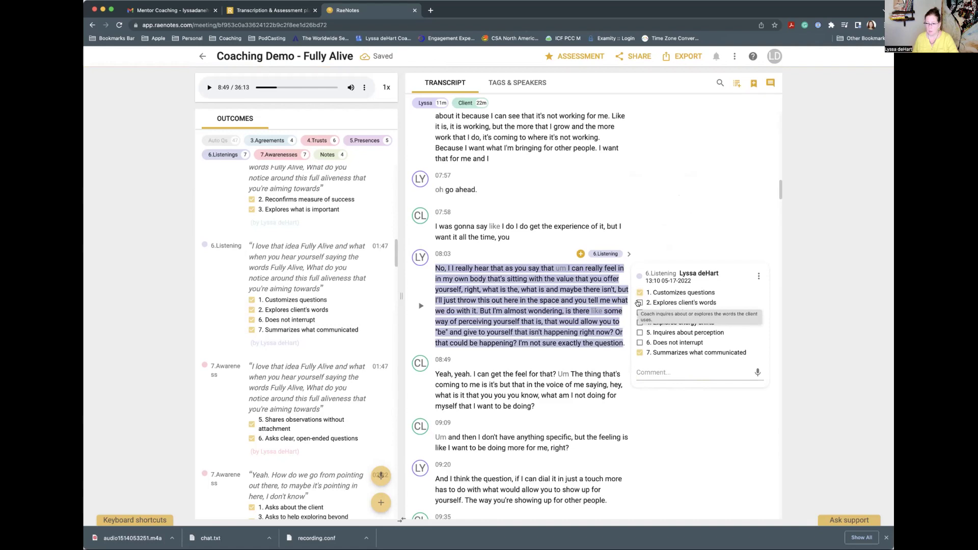
click(639, 312)
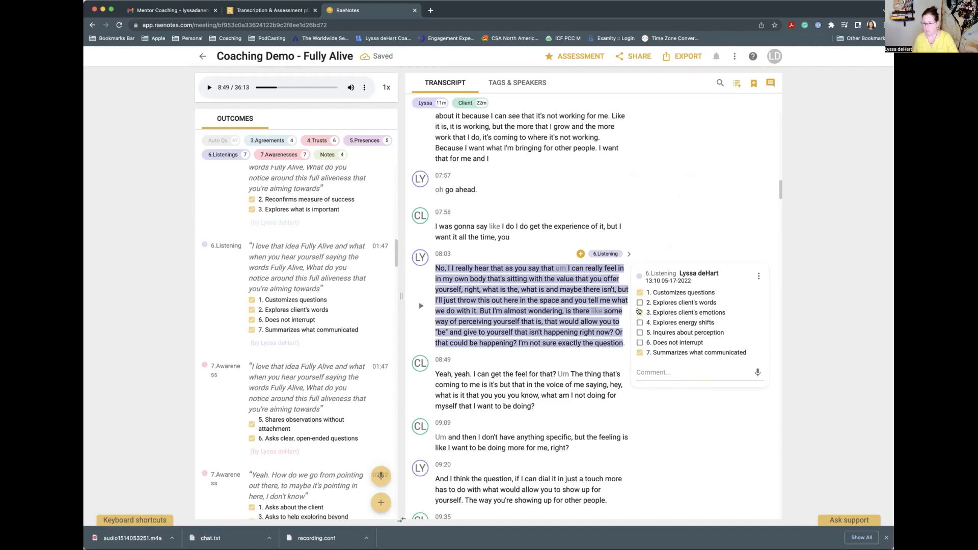
click(640, 303)
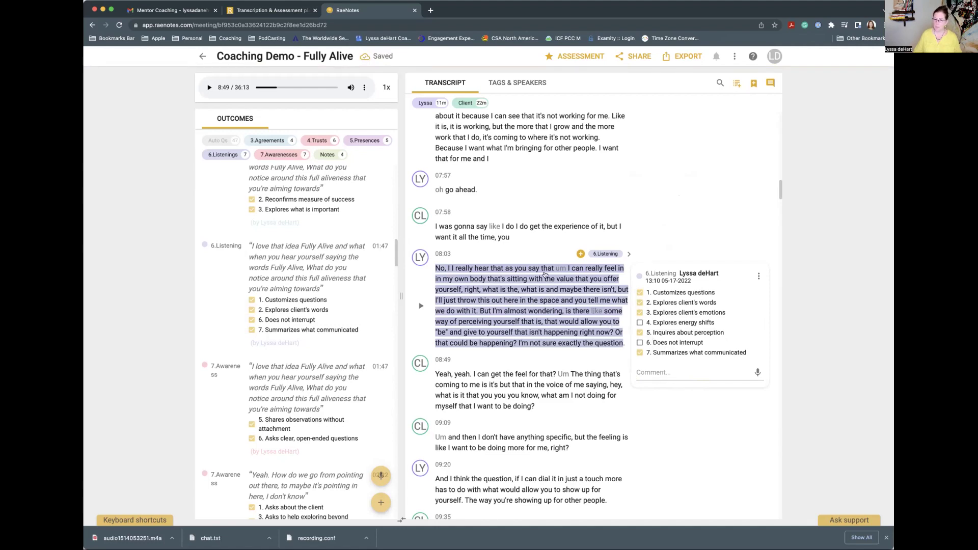
Add a 5.Presence tag to the 08:03 passage with markers "Responds to the whole person (the who)" and "Demonstrates curiosity".
click(581, 254)
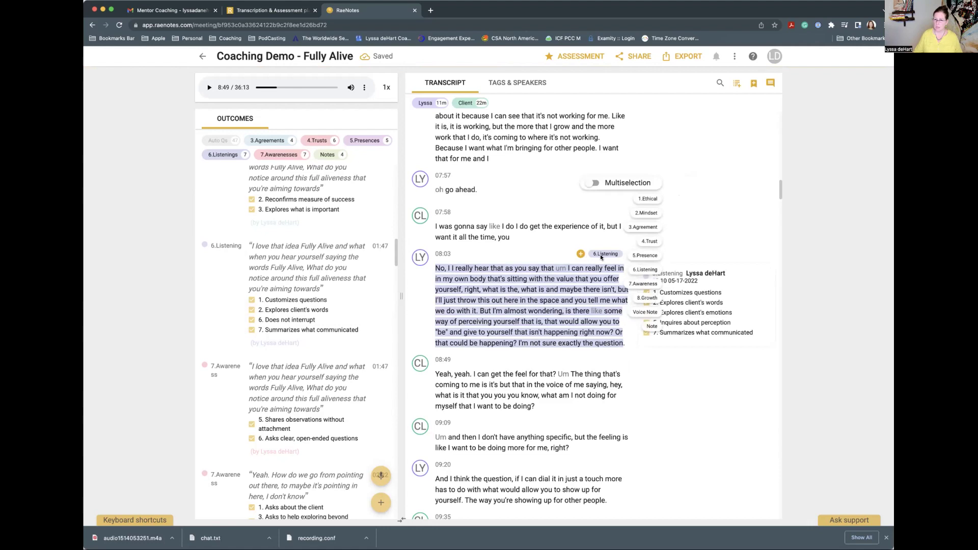
click(646, 256)
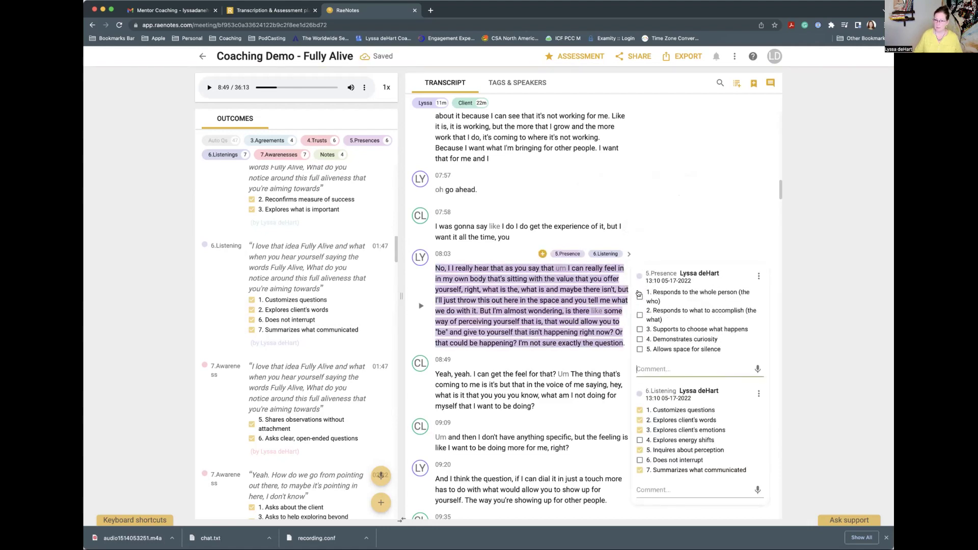
click(639, 296)
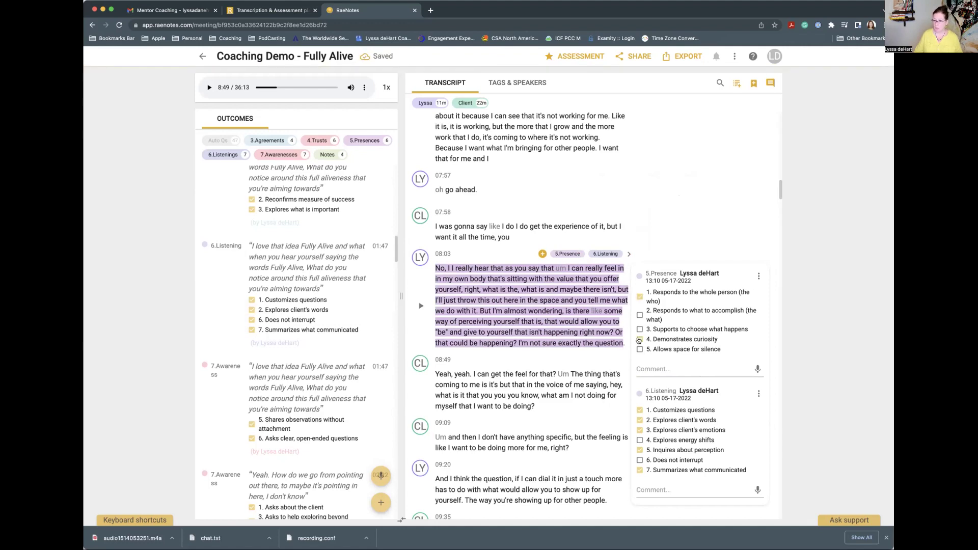
Add a 4.Trust tag to the 08:03 passage with markers "Supports expression of feelings" and "Partners by inviting to respond".
click(586, 288)
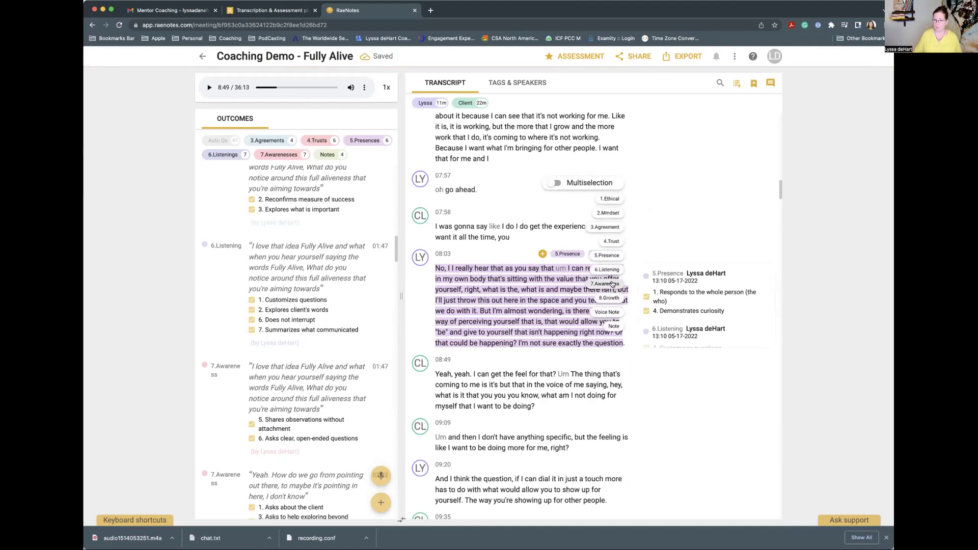
click(612, 241)
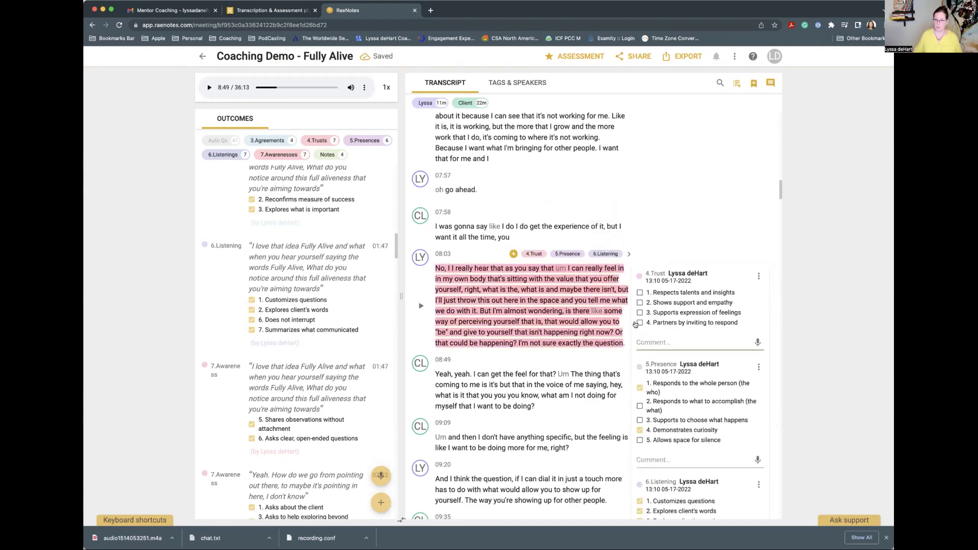
click(639, 313)
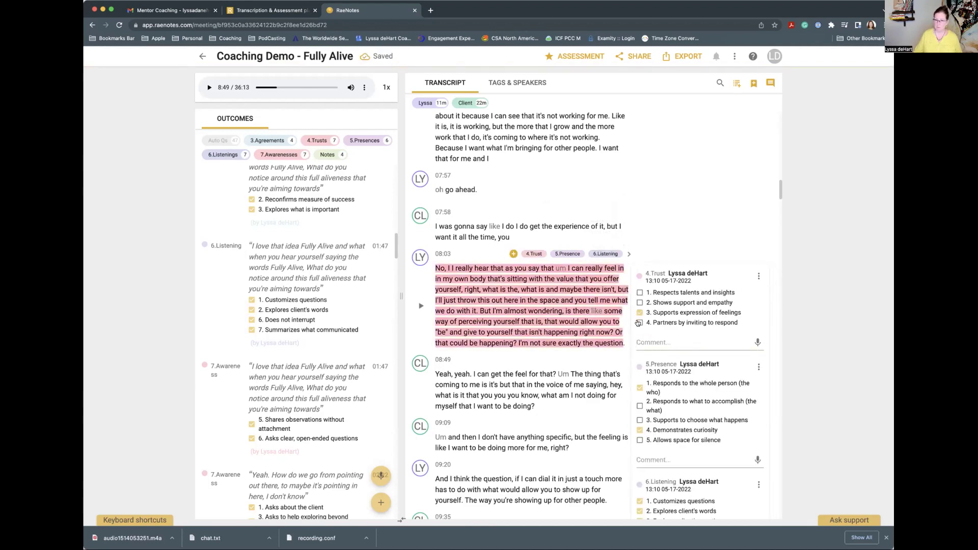
click(639, 322)
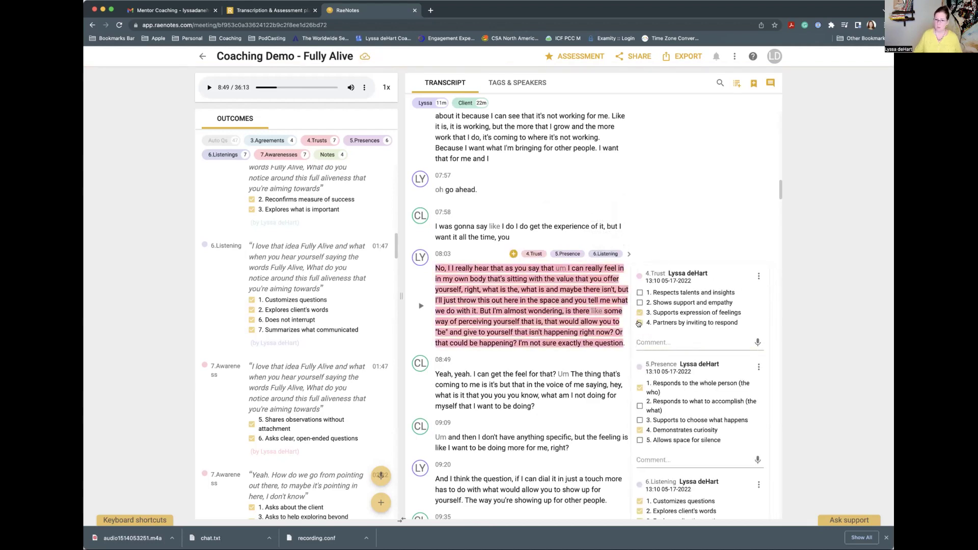
Add a 7.Awareness tag to the 08:03 passage with markers 1, 2, 3 and 5, including "Shares observations without attachment".
click(512, 253)
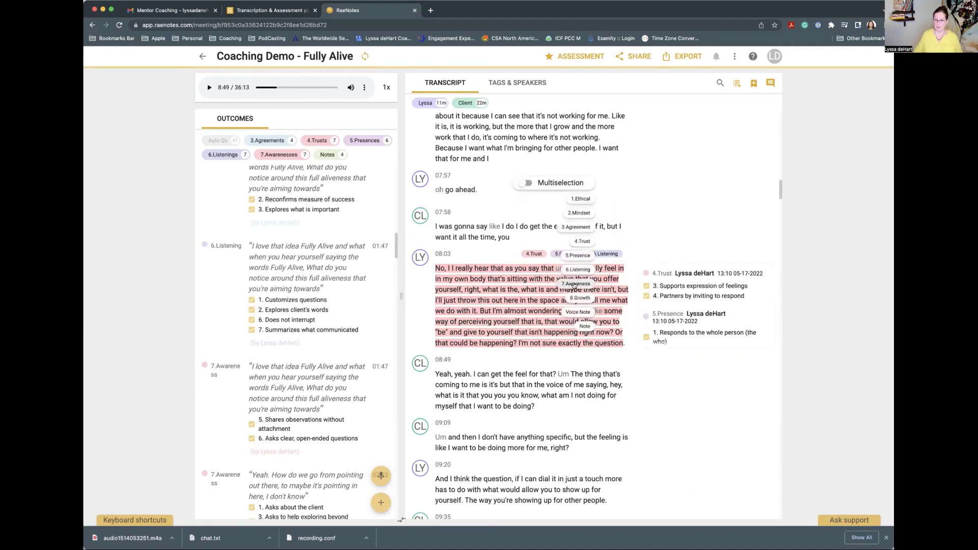
click(574, 285)
scroll(697, 443, down, 1)
scroll(696, 443, down, 5)
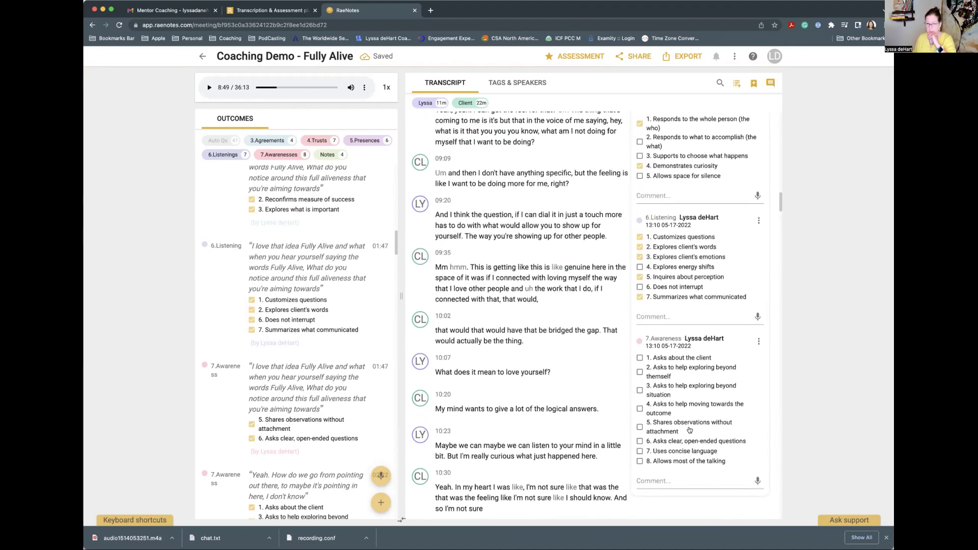
click(637, 359)
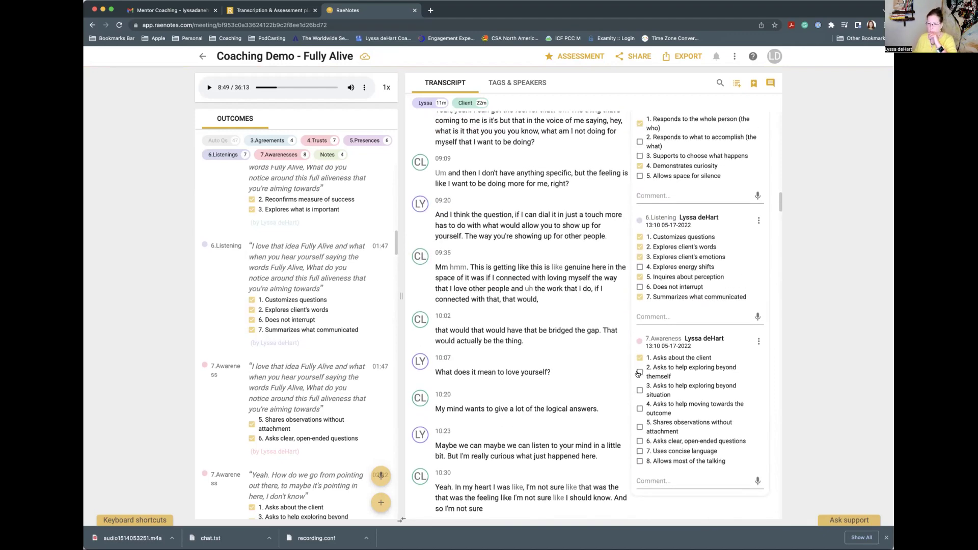
click(637, 373)
scroll(637, 377, down, 1)
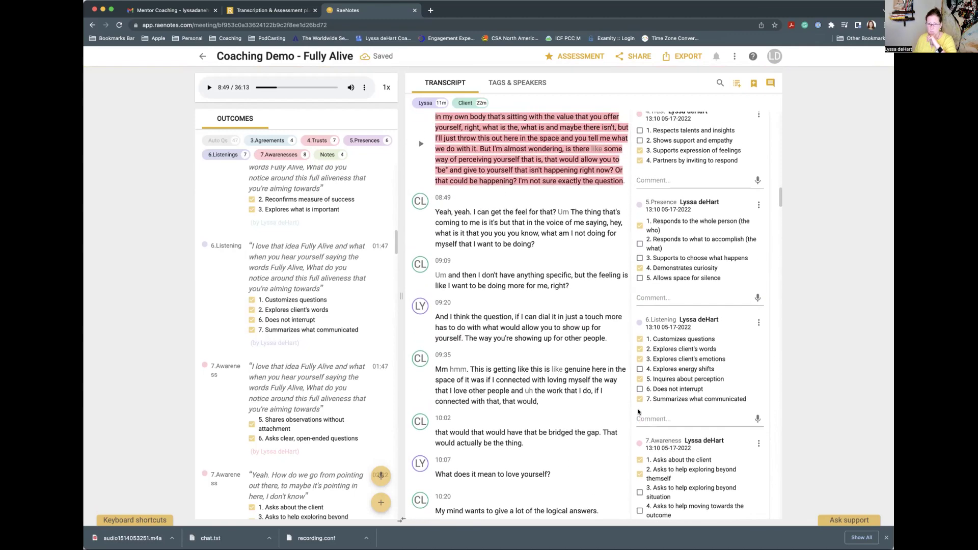
scroll(574, 248, down, 3)
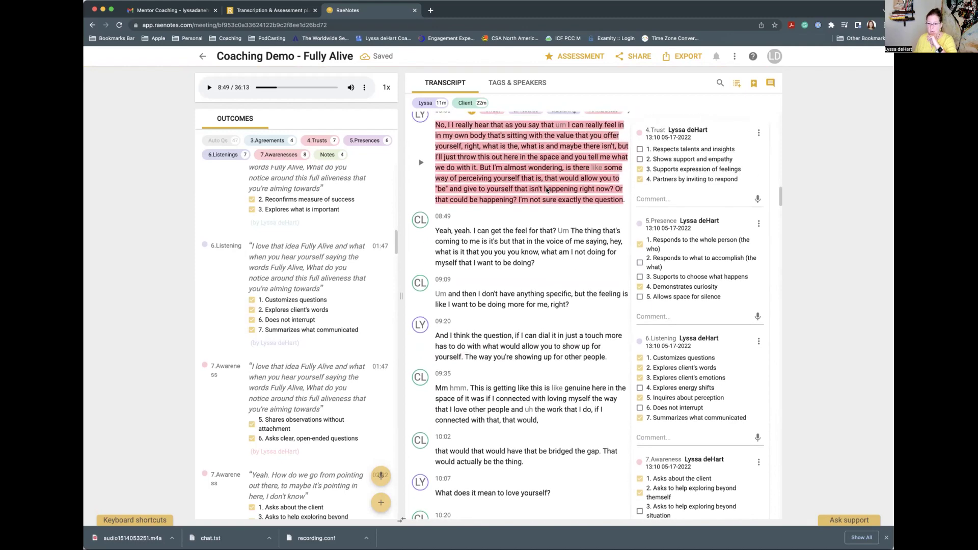
click(640, 422)
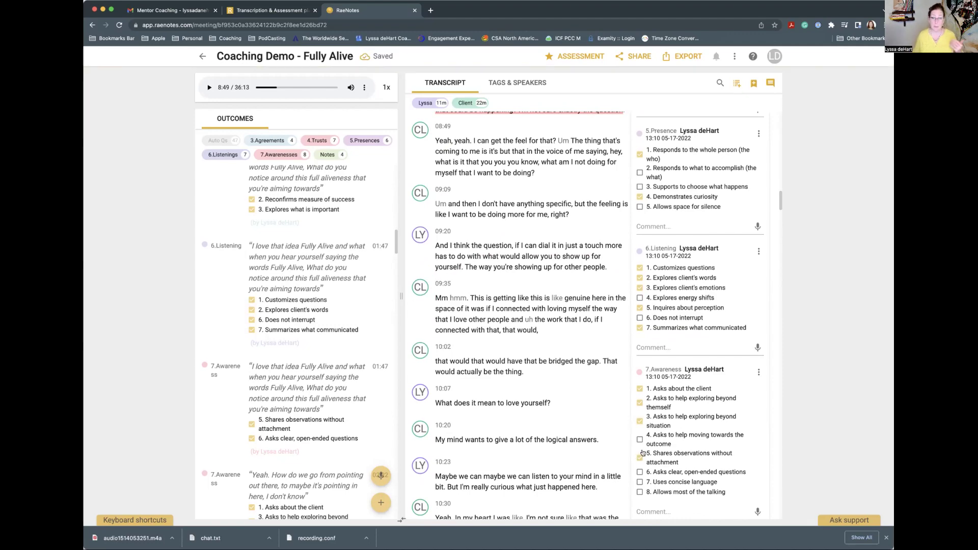
Play the client's 08:49 passage and merge the 09:09 fragment into it.
scroll(641, 452, up, 2)
scroll(506, 243, up, 2)
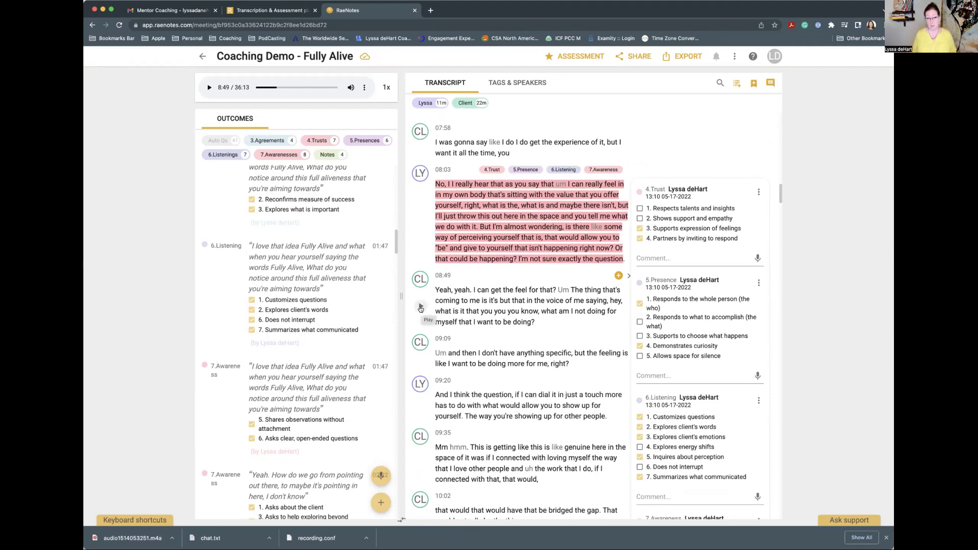
click(420, 309)
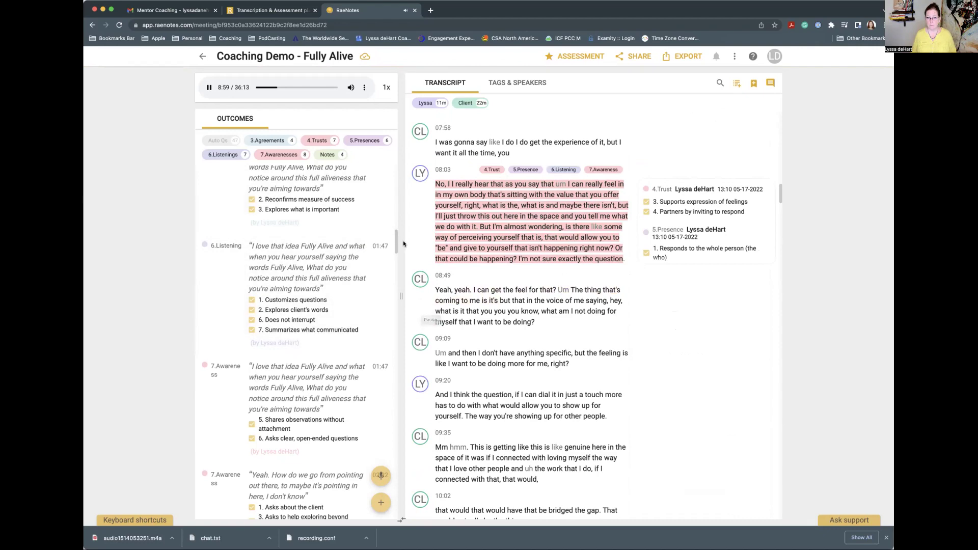
scroll(415, 245, down, 3)
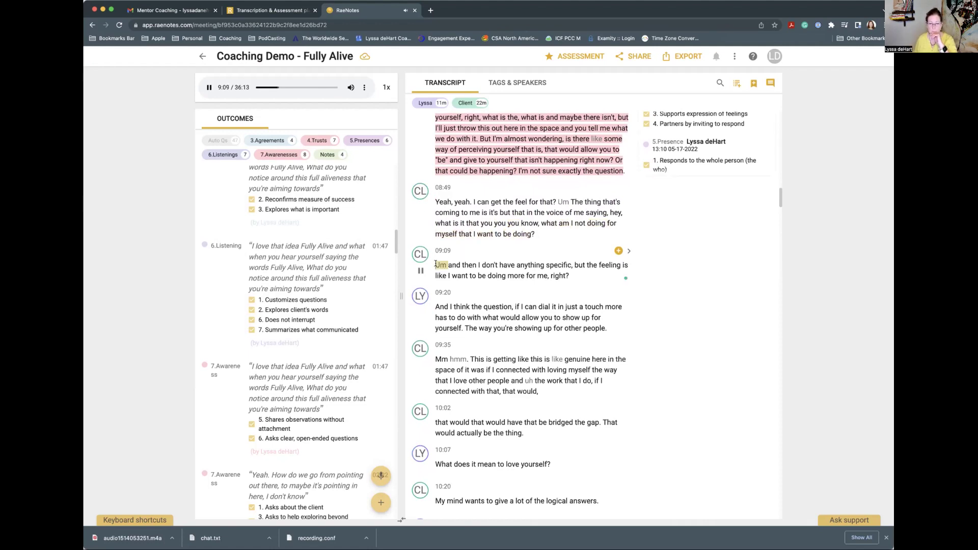
key(BackSpace)
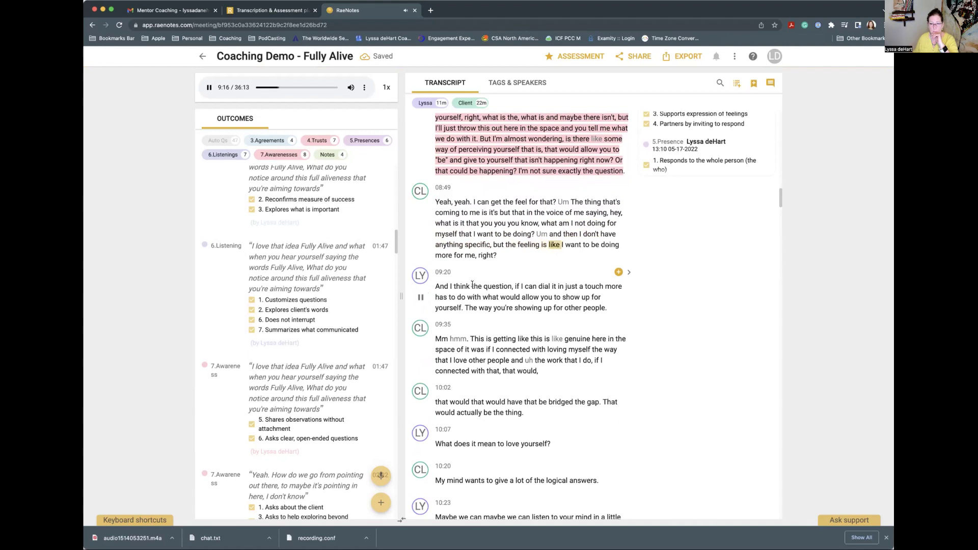
End "more for me" in the 08:49 passage with a period and split "Right?" into a separate coach passage.
scroll(474, 287, down, 1)
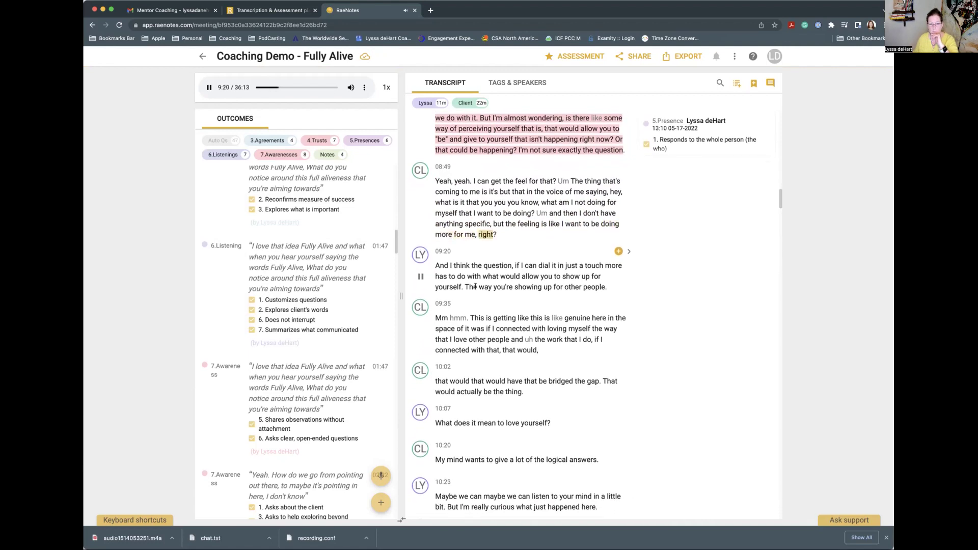
click(475, 234)
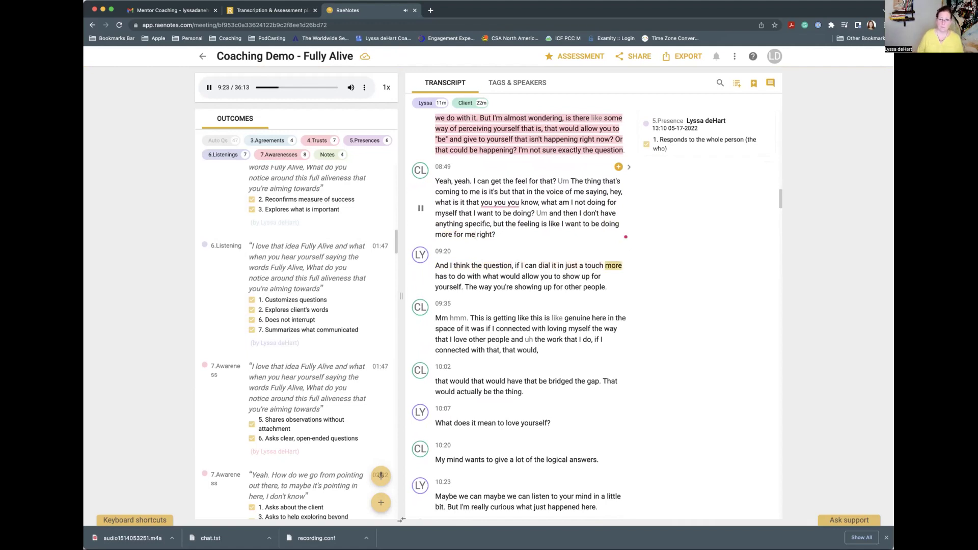
text(.)
key(Right)
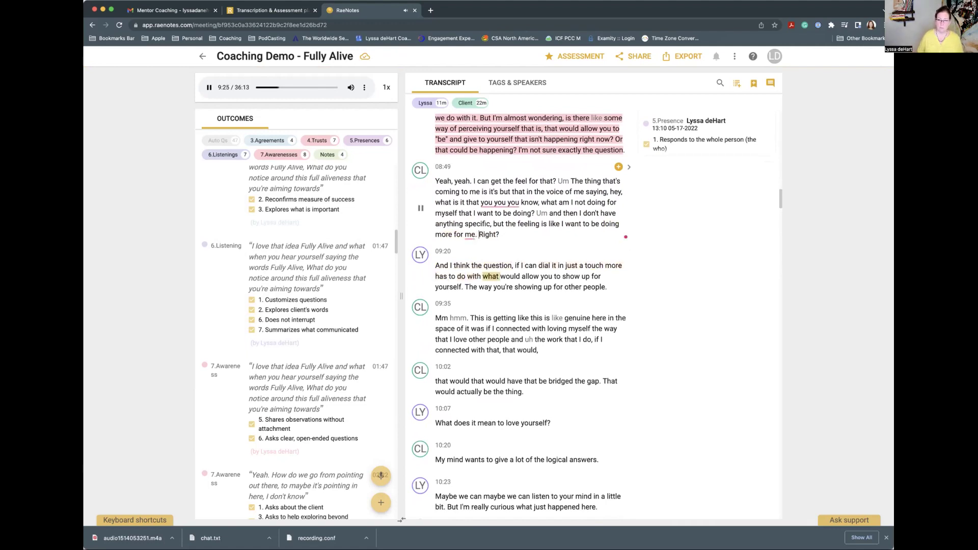
key(Return)
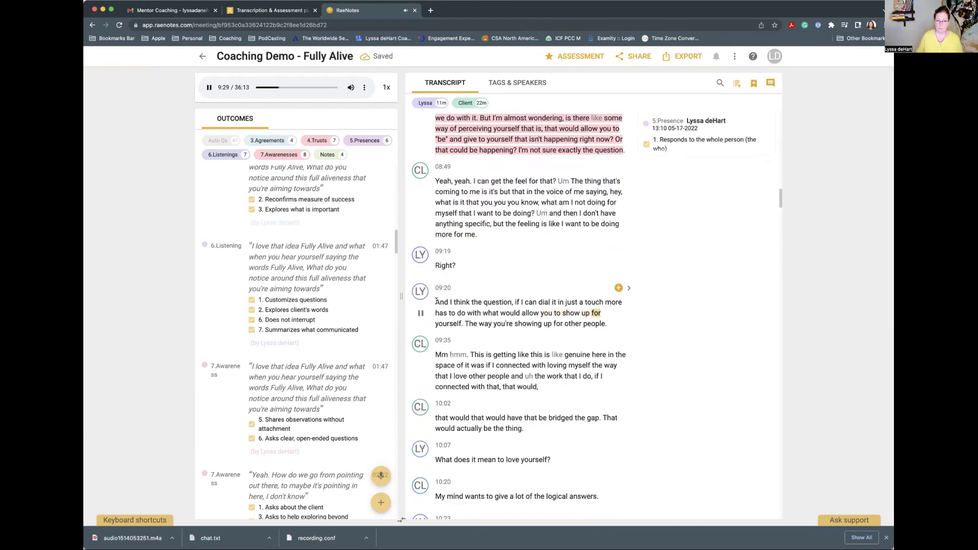
Merge the 09:20 passage into "Right?" and fix its punctuation: end it with a question mark and remove the comma after "question".
click(435, 302)
key(BackSpace)
click(420, 277)
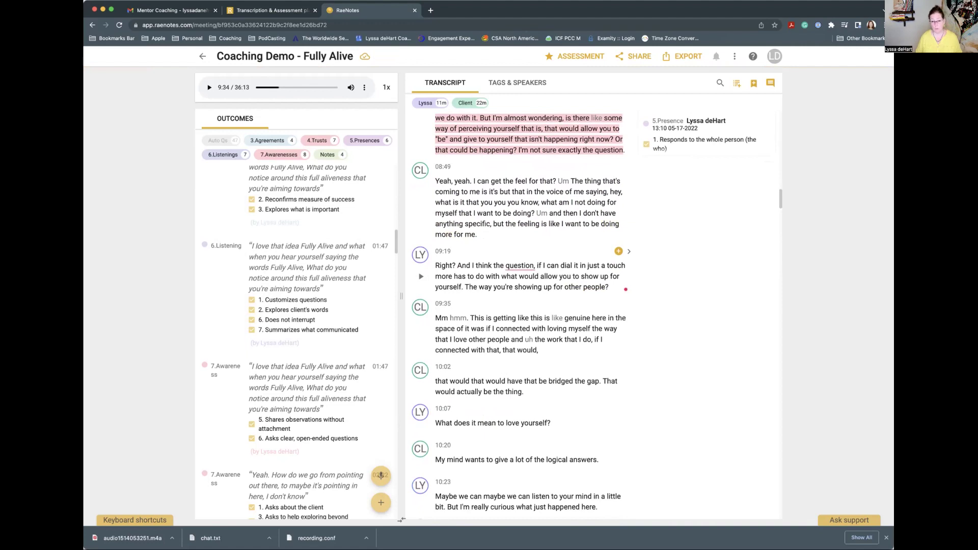
mouse_move(524, 264)
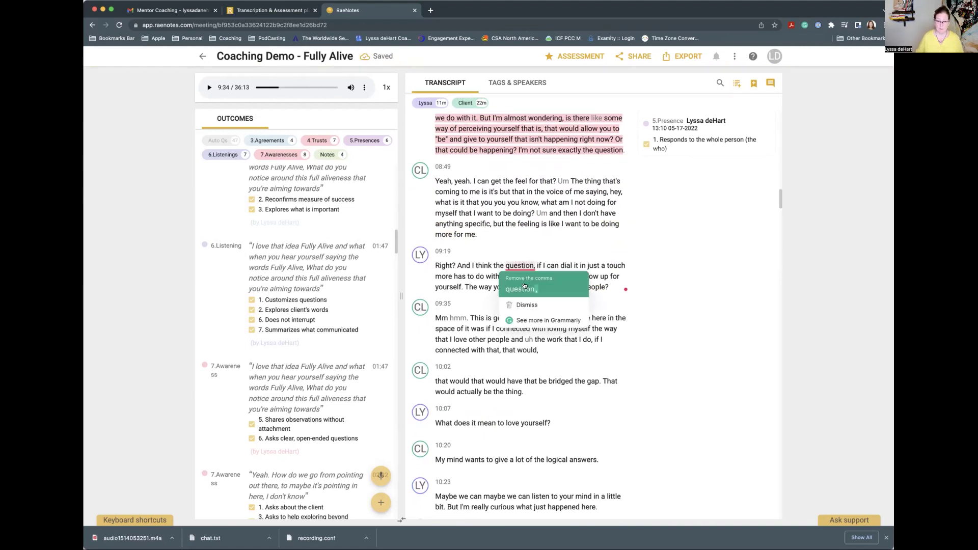
click(524, 288)
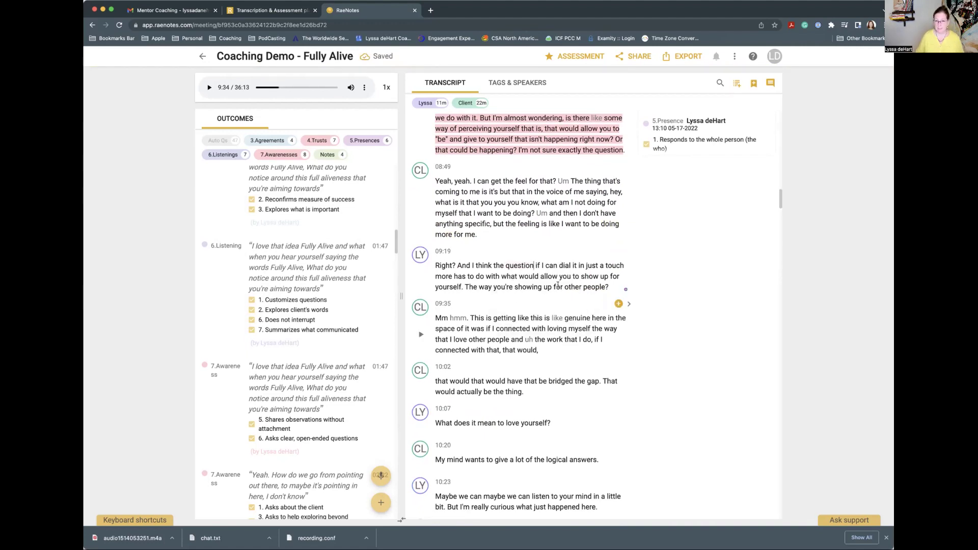
Add a Note to the 08:03 passage with the comment "Why Am I Talking So Much? WAIT".
scroll(558, 251, up, 3)
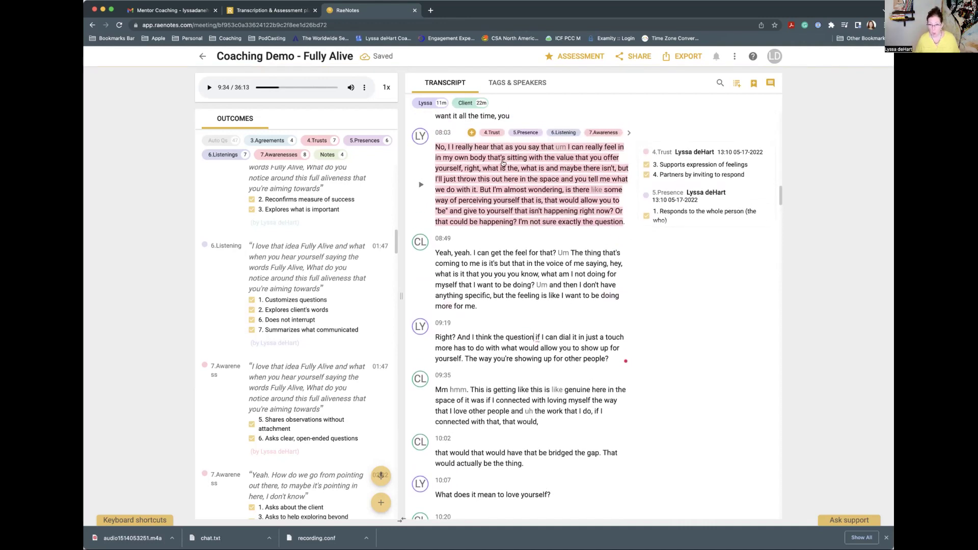
click(472, 132)
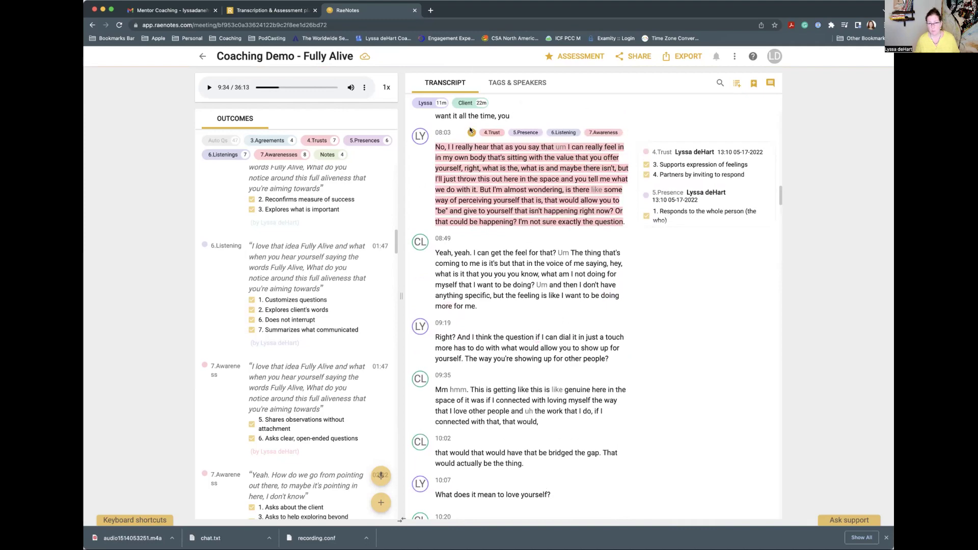
click(543, 206)
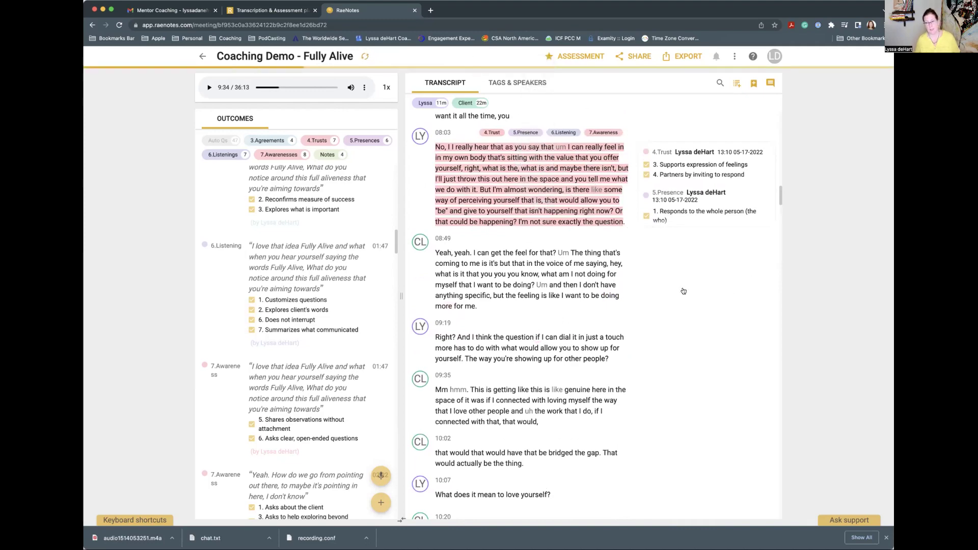
scroll(676, 333, down, 2)
scroll(676, 333, down, 5)
click(656, 299)
text(W)
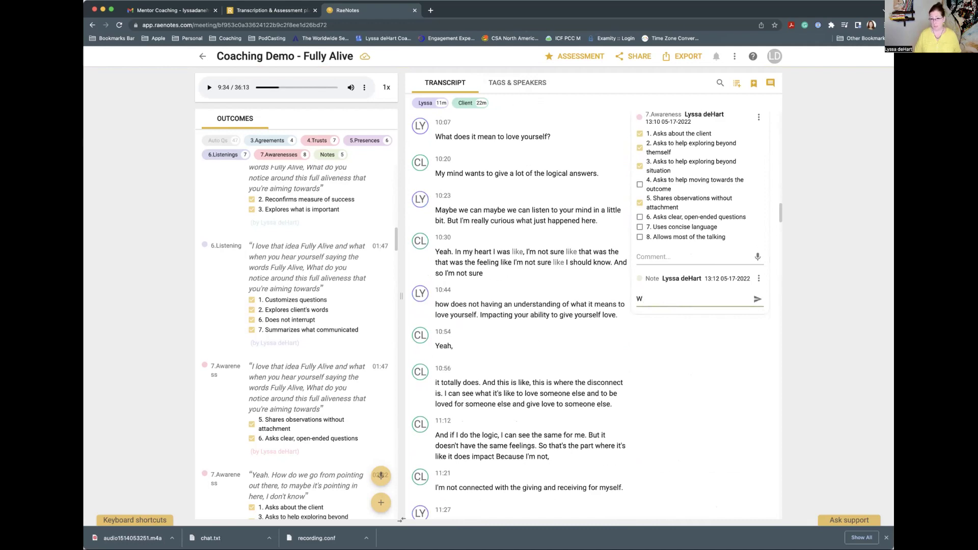
text(hy Am I Talking So Much? WAIT)
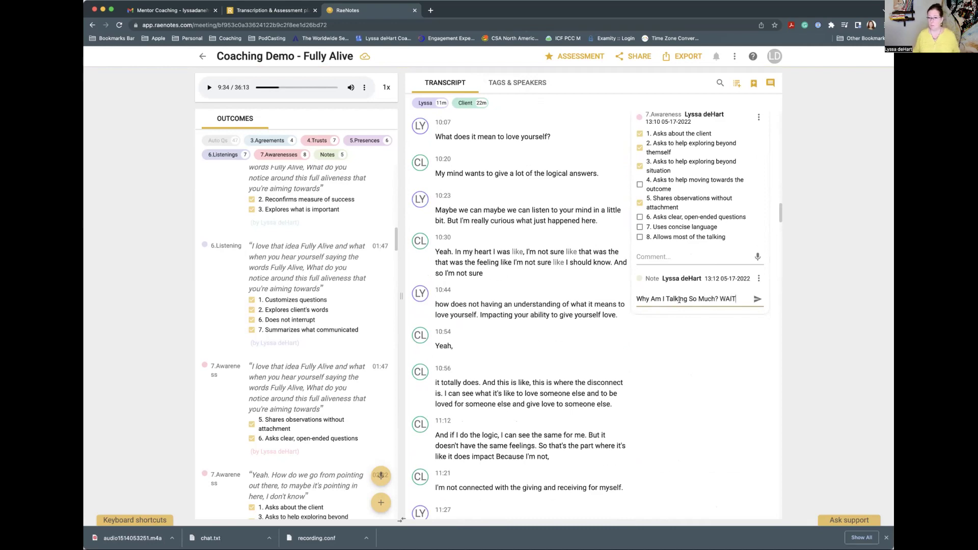
click(758, 300)
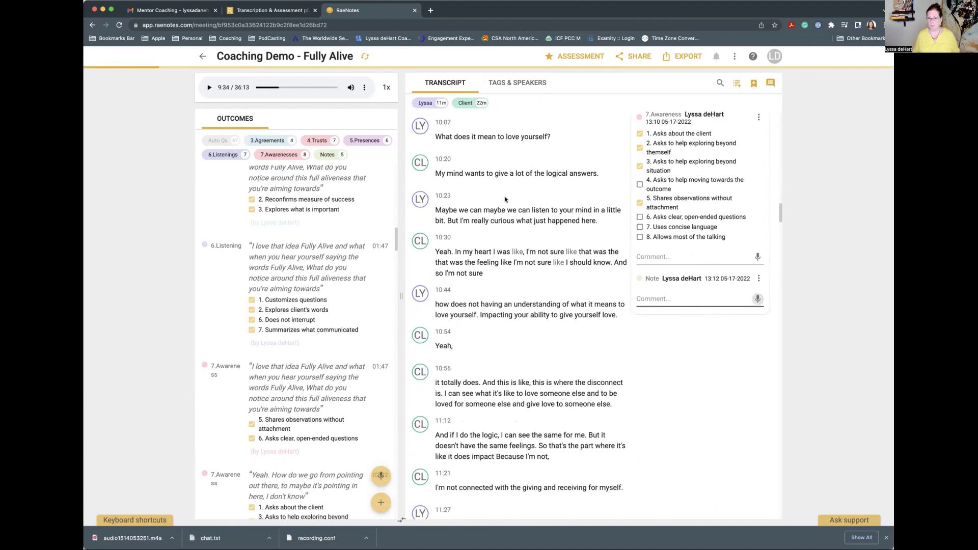
Join the two sentences in the coach's 09:19 passage so it reads "yourself the way you're showing up for other people?".
scroll(505, 197, up, 5)
scroll(505, 197, up, 2)
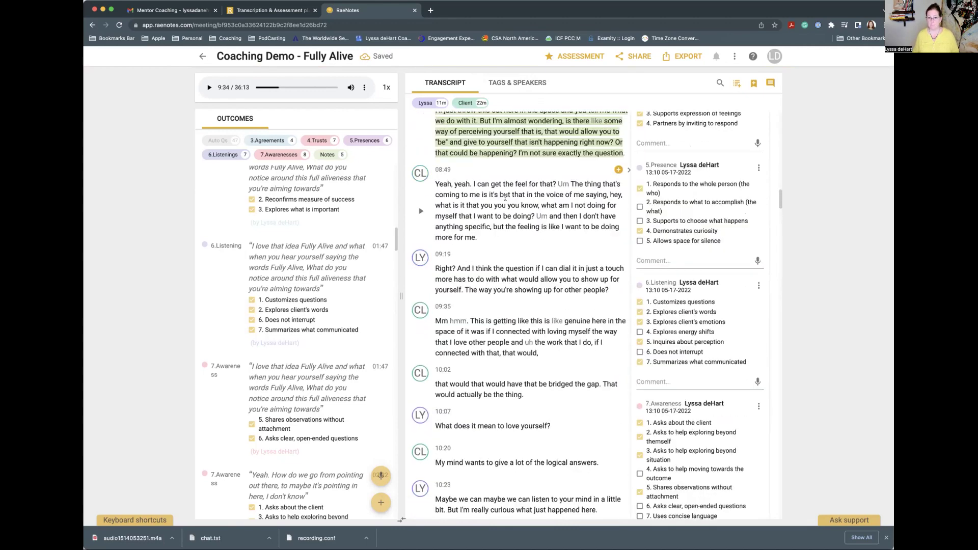
scroll(508, 194, up, 2)
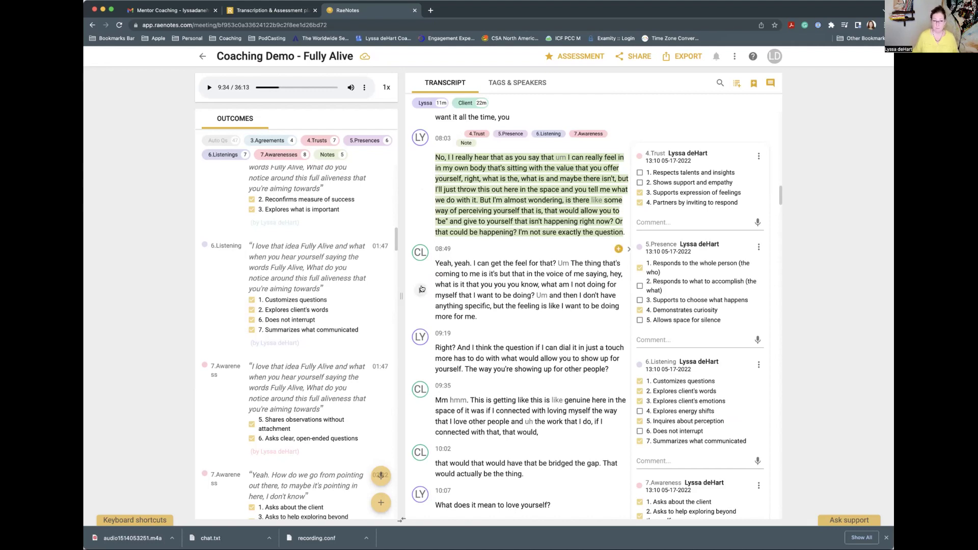
scroll(422, 288, down, 3)
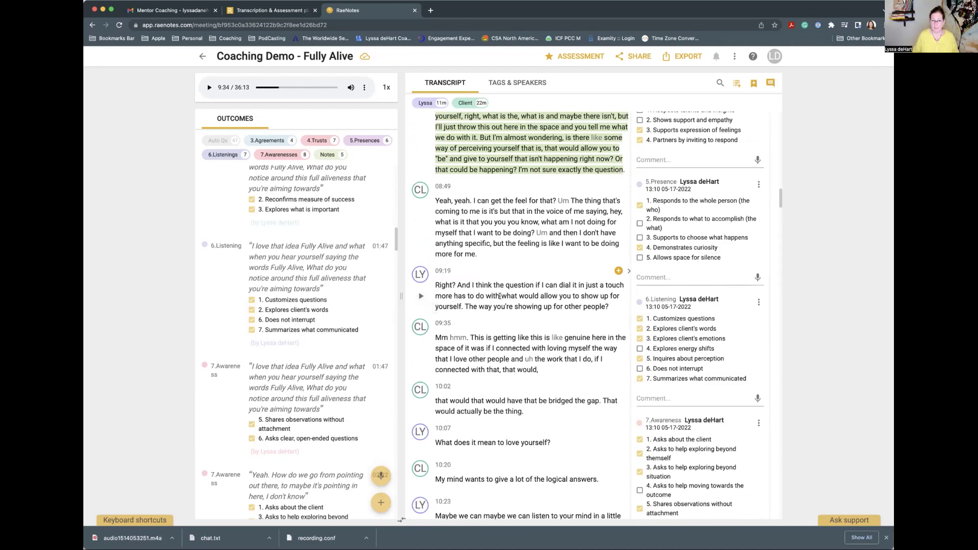
drag(500, 297, 610, 310)
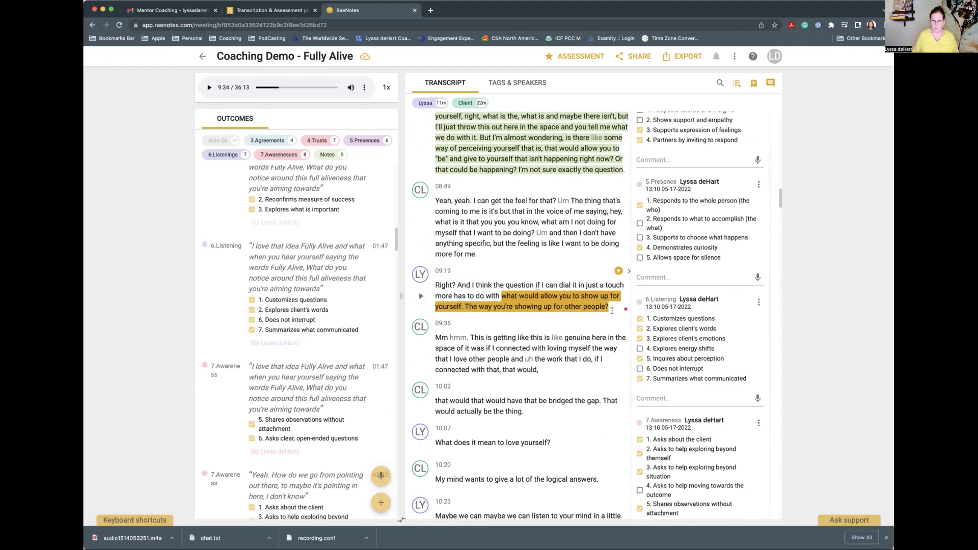
click(465, 305)
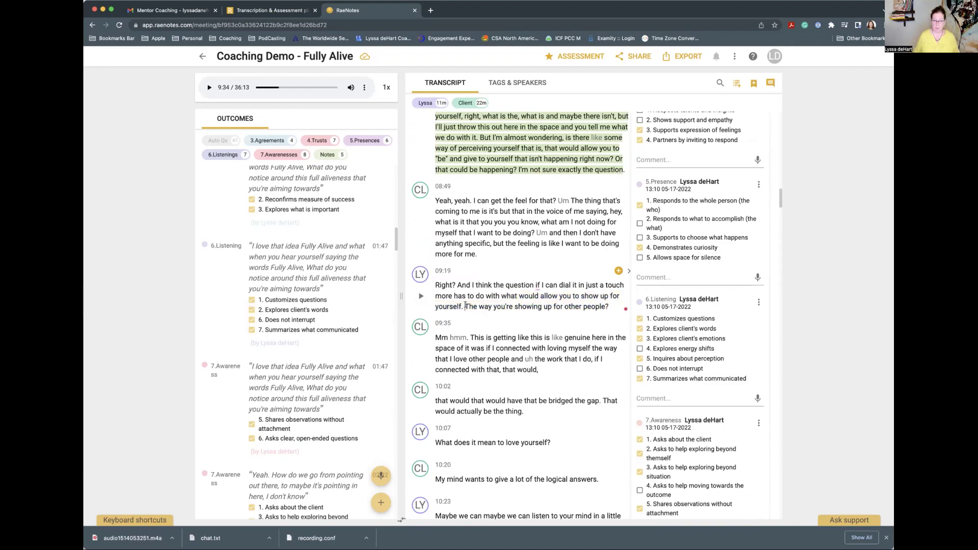
key(BackSpace)
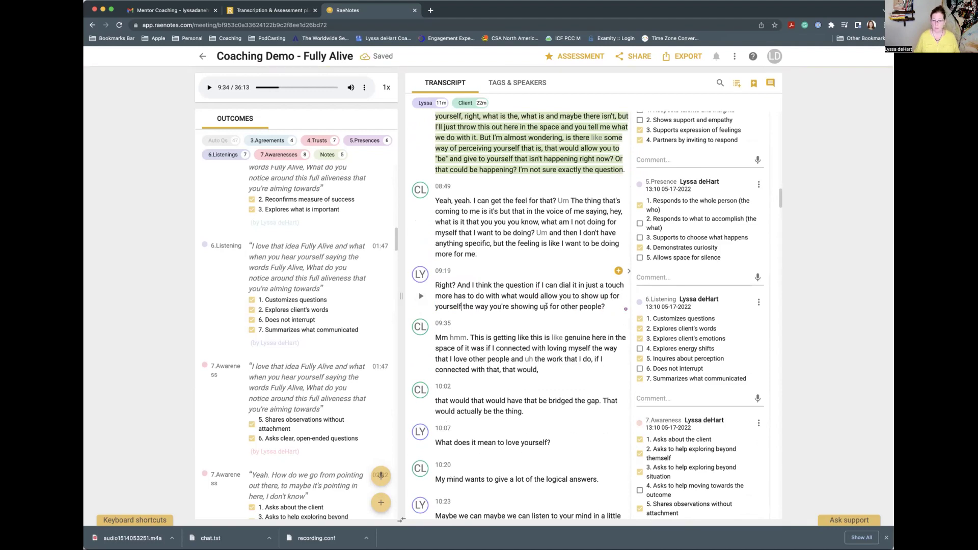
Tag "what would allow you to show up for yourself the way you're showing up for other people" as 4.Trust with marker 1, Respects talents and insights.
drag(605, 306, 502, 295)
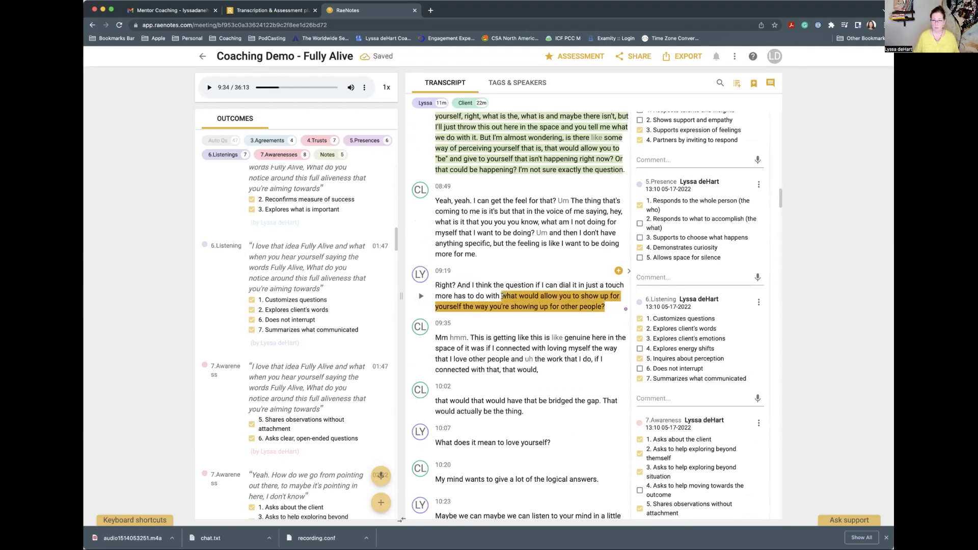
click(618, 271)
click(687, 258)
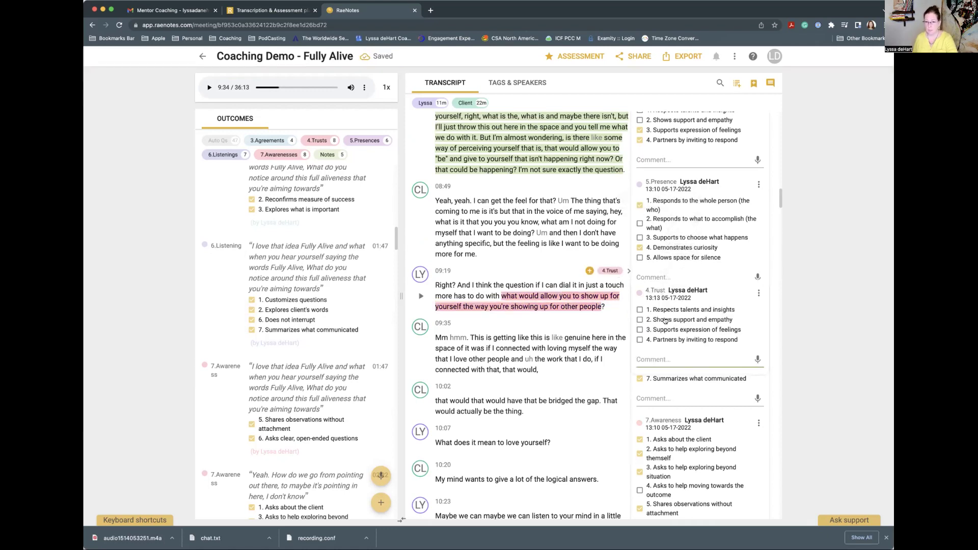
click(583, 161)
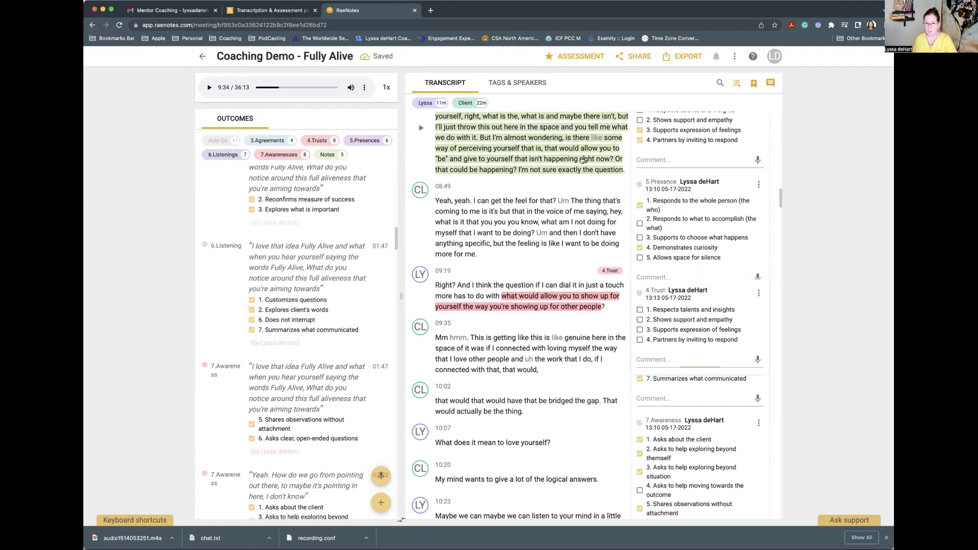
click(657, 291)
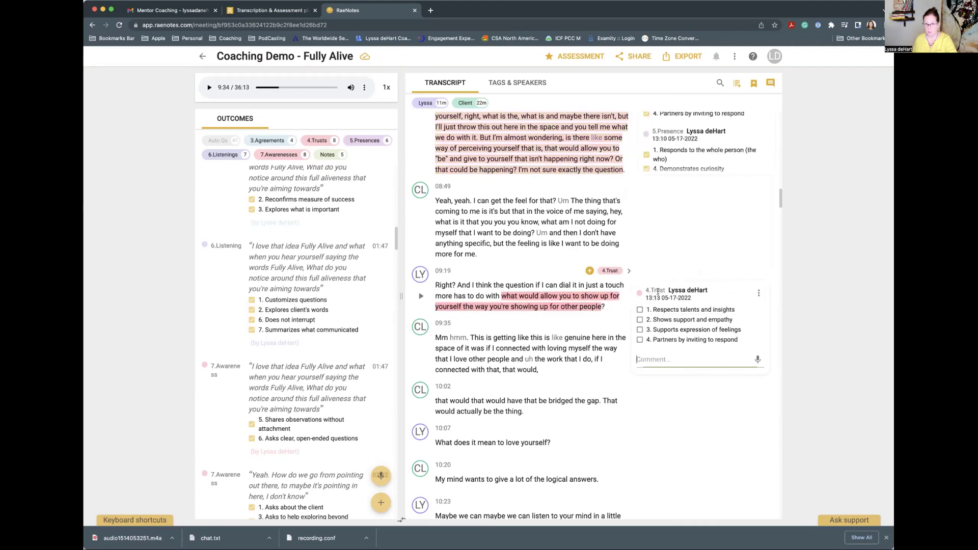
click(640, 311)
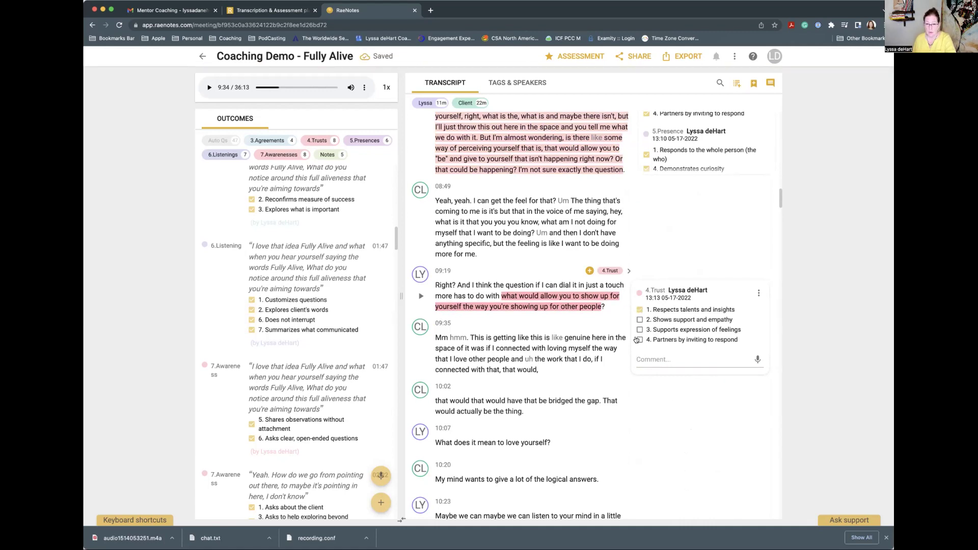
Tag the 09:19 passage as 5.Presence with markers 1 (the who), 2 (the what), 4 (Demonstrates curiosity) and 5 (Allows space for silence).
click(589, 271)
click(655, 273)
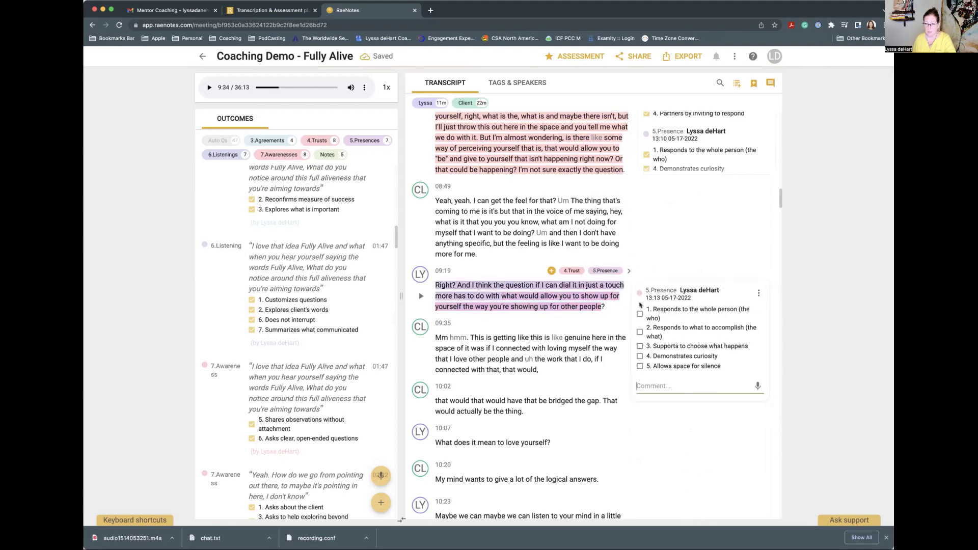
click(637, 314)
click(639, 332)
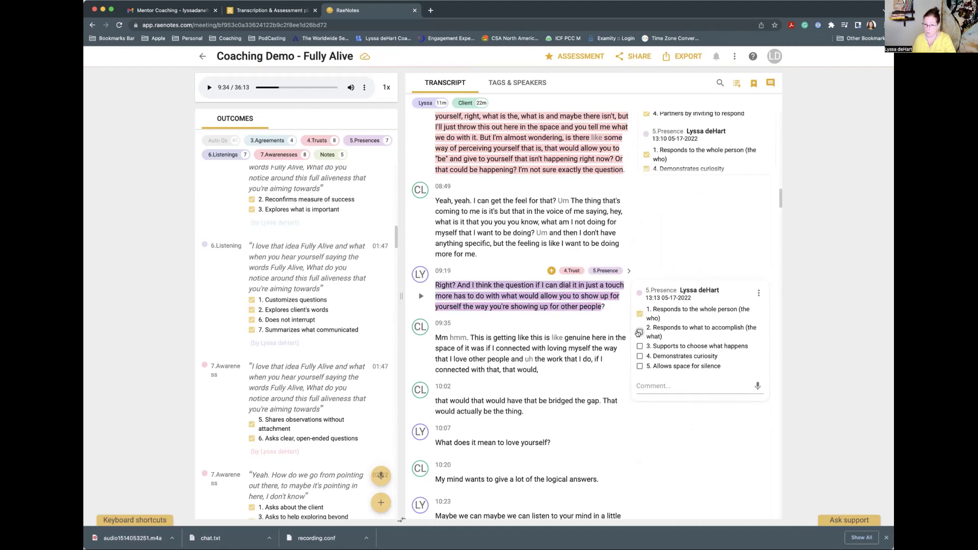
click(637, 357)
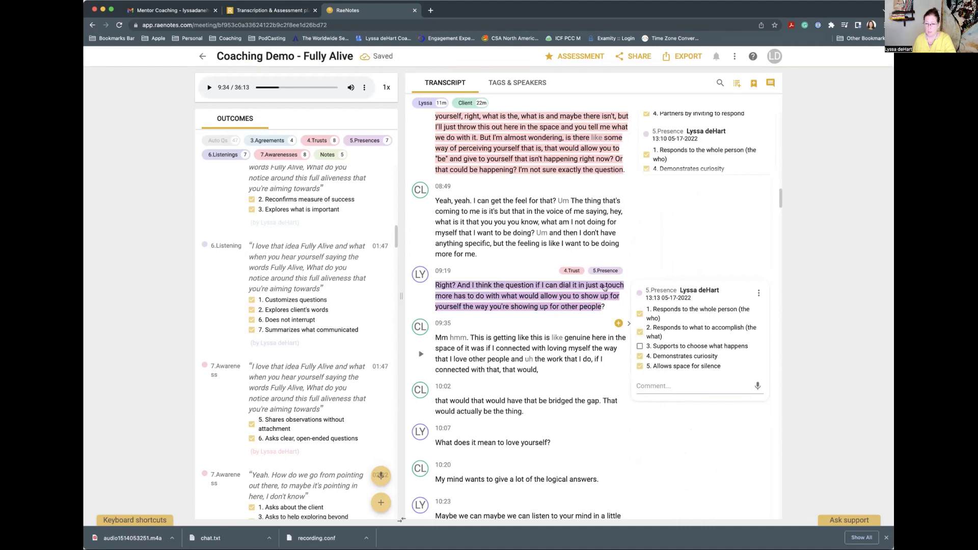
Tag the 09:19 passage as 6.Listening with markers 1 Customizes questions, 2 Explores client's words, 5 Inquires about perception, 6 Does not interrupt and 7 Summarizes.
click(551, 271)
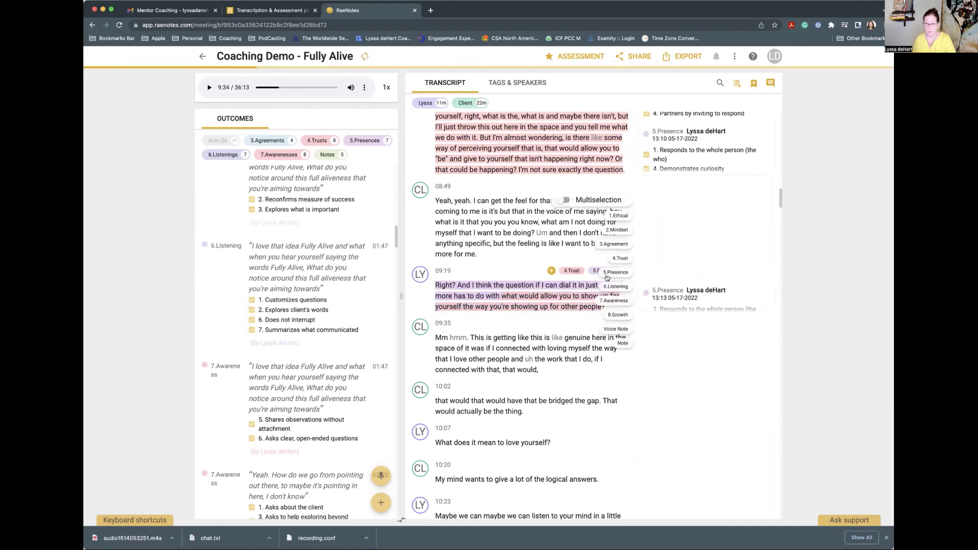
click(616, 286)
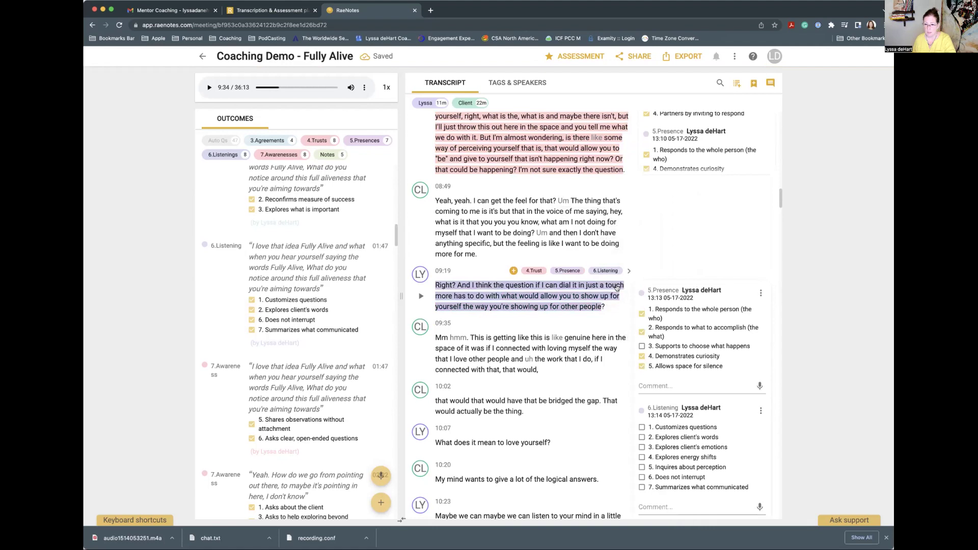
click(639, 427)
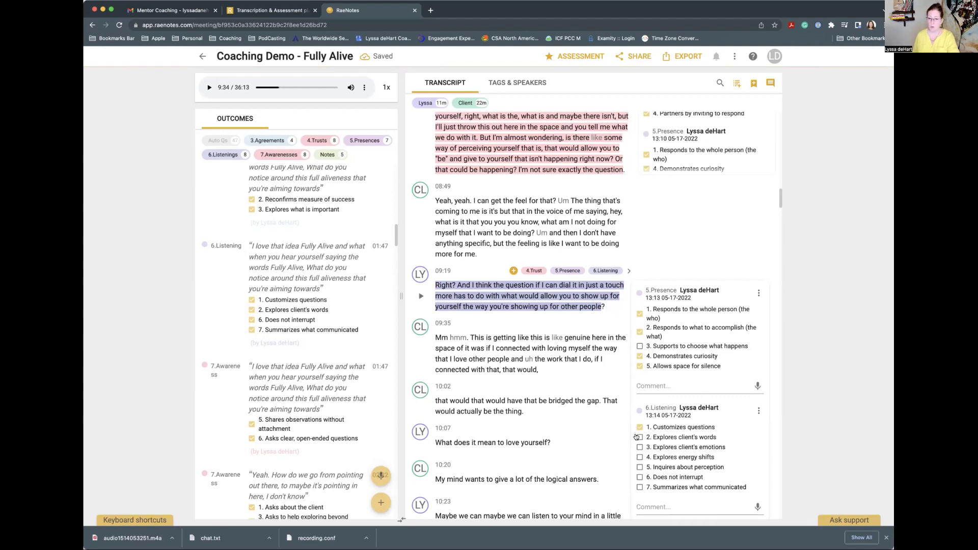
click(640, 438)
click(640, 468)
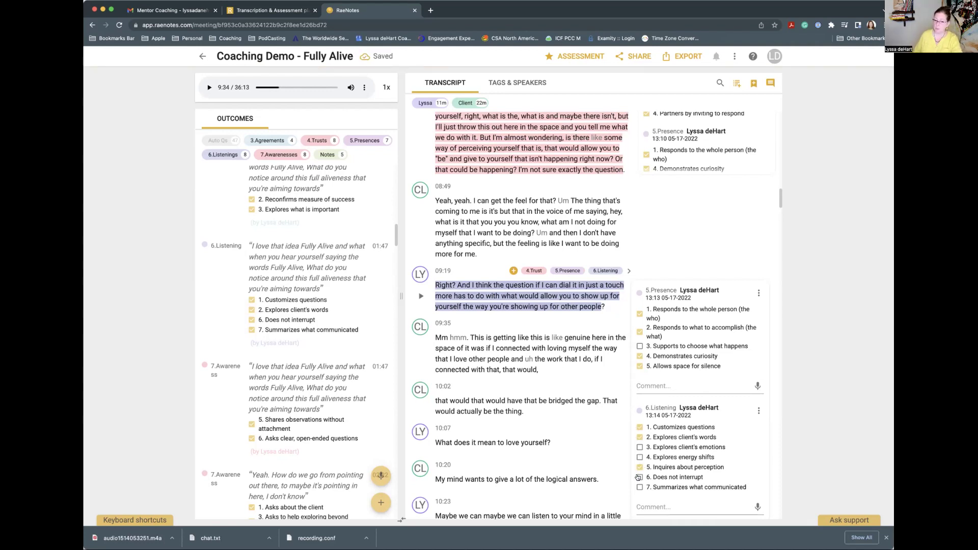
click(639, 478)
click(641, 488)
Tag the 09:19 passage as 7.Awareness with markers 1, 2 and 3 on asking and exploring, and 6, Asks clear, open-ended questions.
click(574, 303)
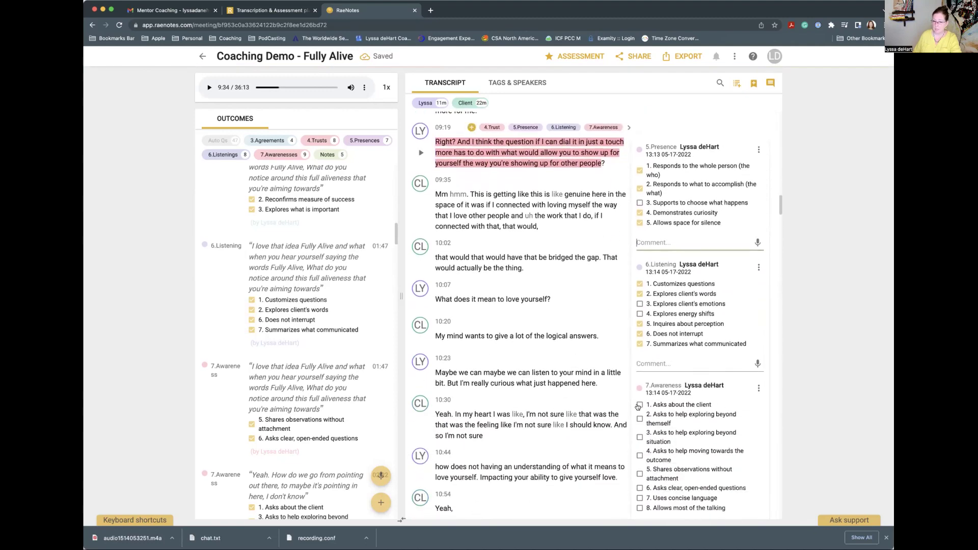
click(639, 405)
click(639, 419)
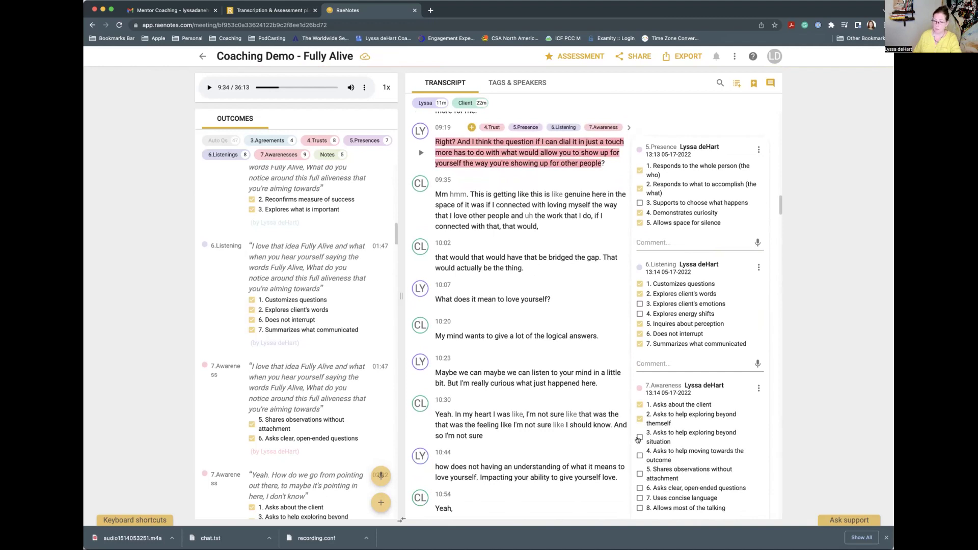
click(640, 437)
scroll(638, 430, down, 2)
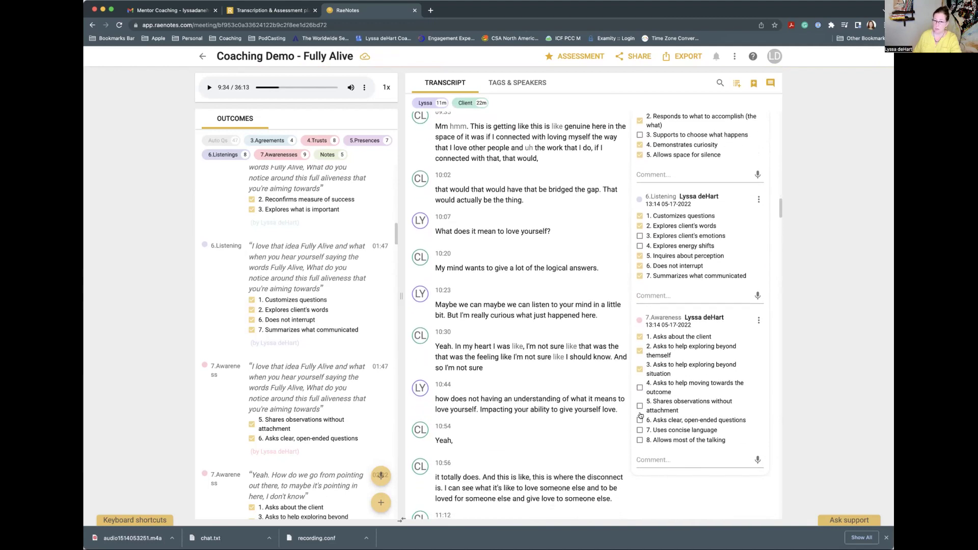
click(640, 419)
While playing the client's 09:35 passage, end the sentence after "the work that I do" with a period and merge the 10:02 fragment into it.
scroll(573, 291, up, 3)
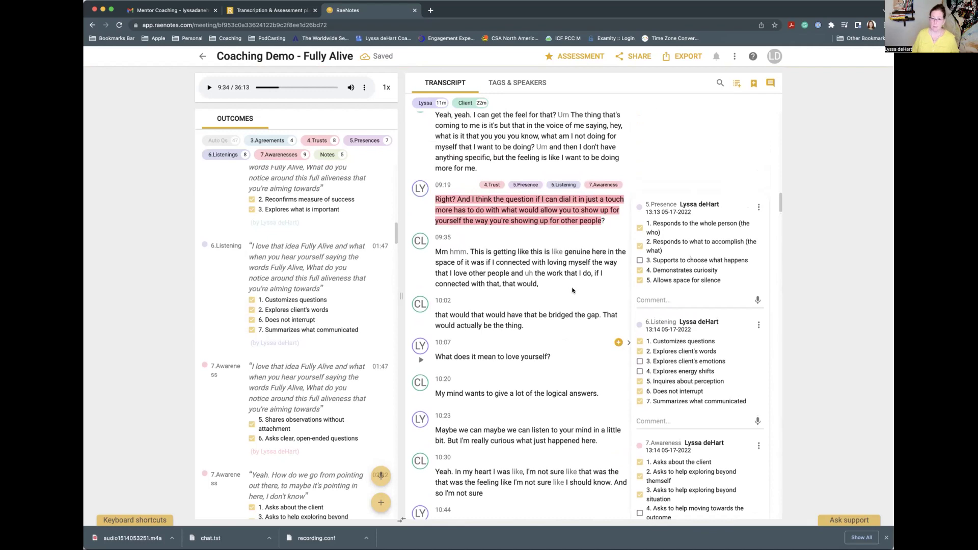
click(420, 264)
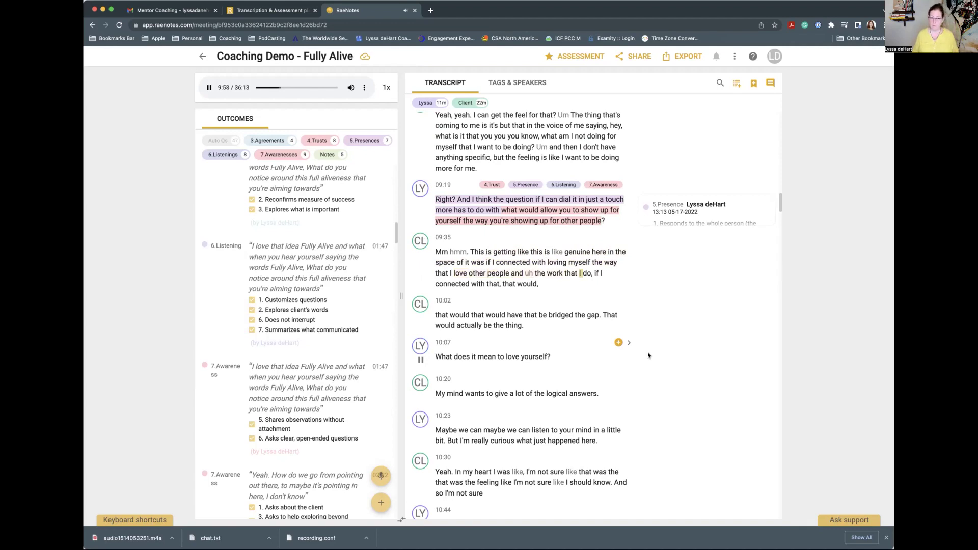
click(591, 273)
text(.)
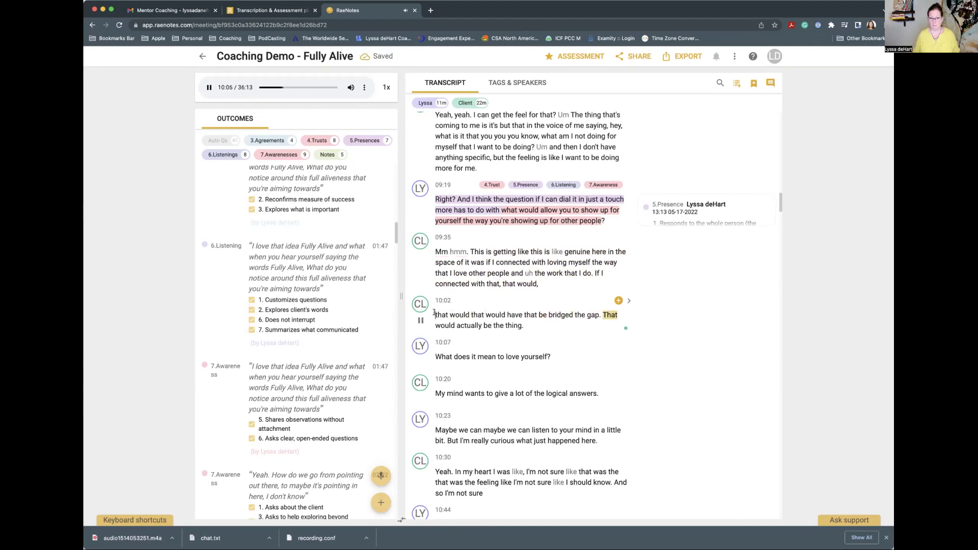
key(BackSpace)
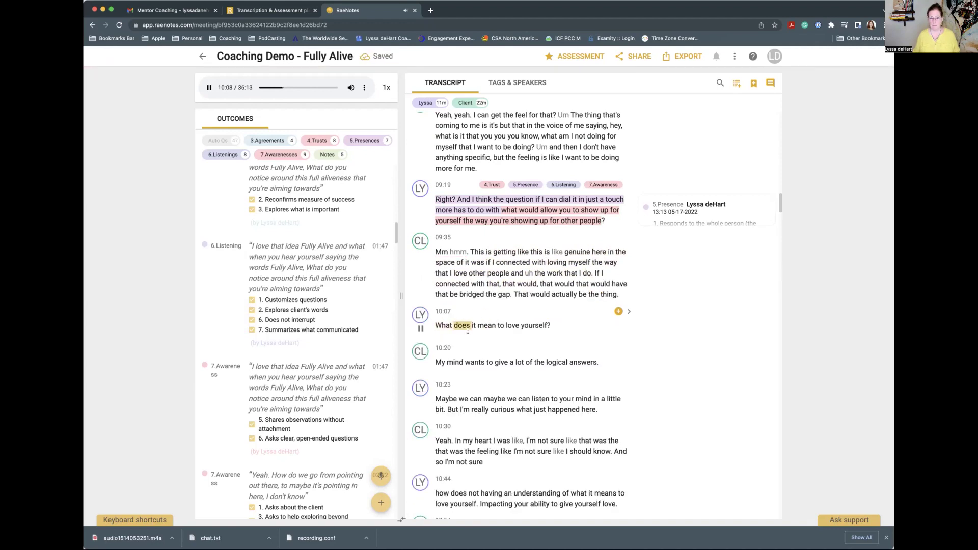
click(417, 330)
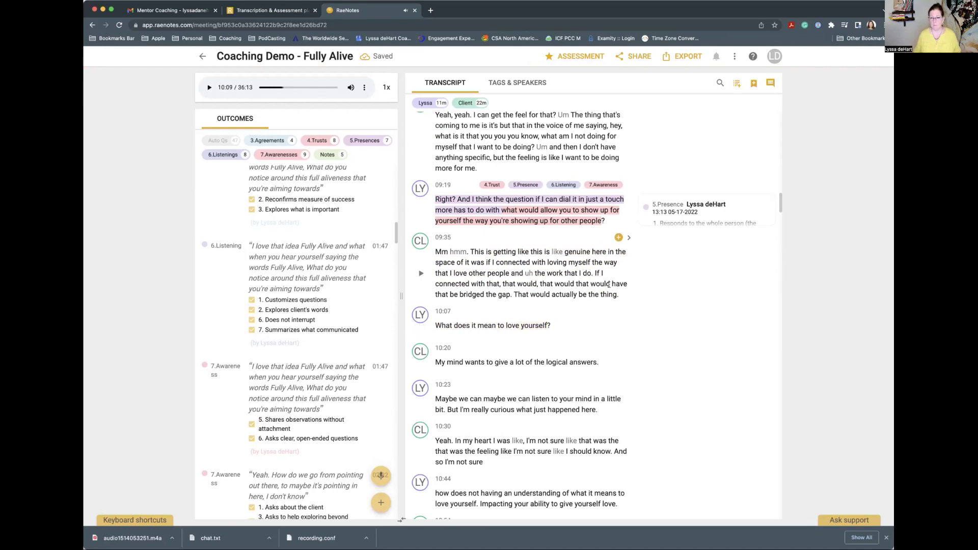
drag(619, 293, 513, 294)
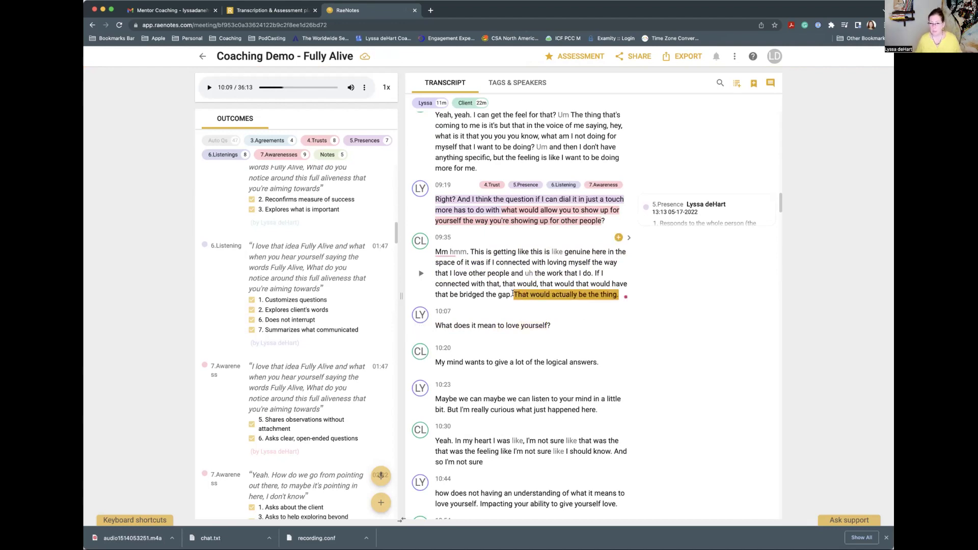
click(618, 237)
click(538, 274)
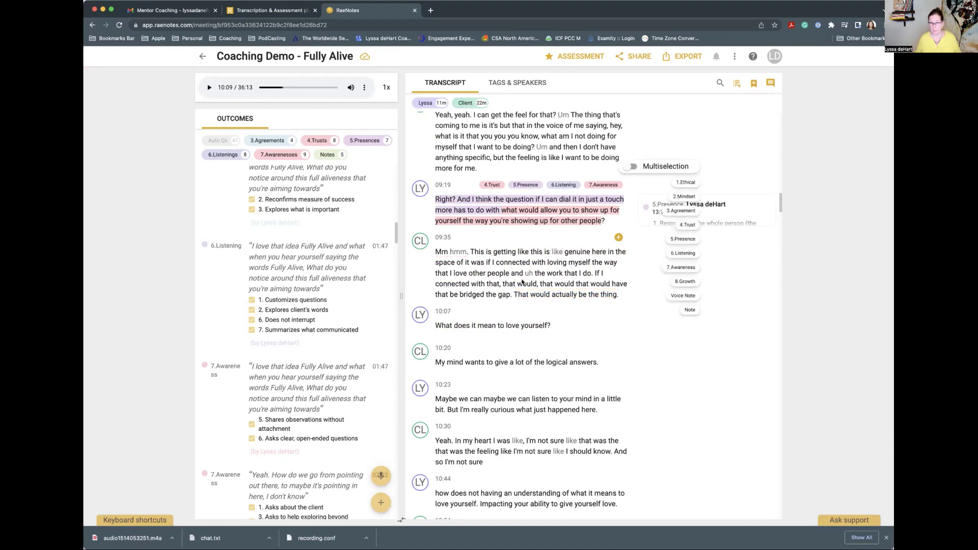
Add a Note with the comment "Super important" to the 09:35 passage from "If I connected with that" through "be the thing".
drag(594, 273, 614, 291)
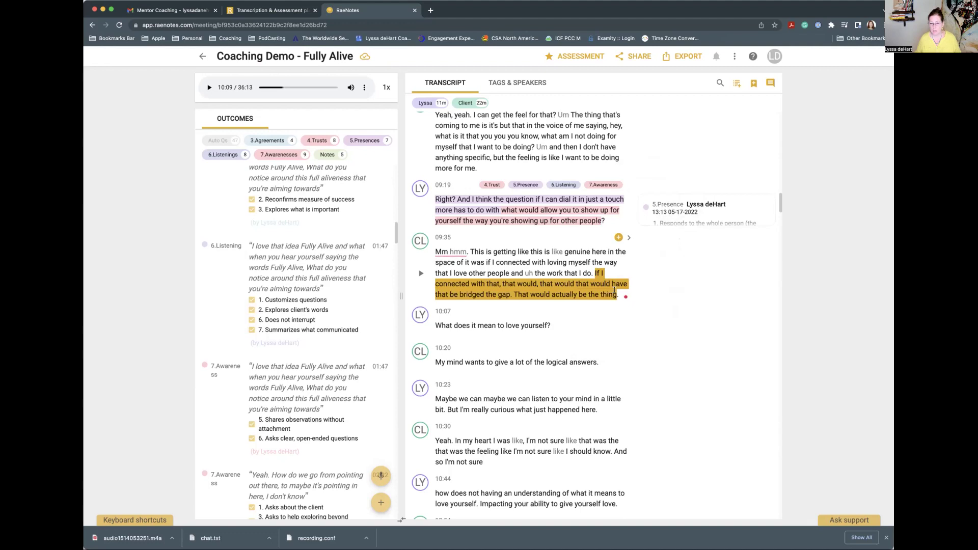
click(618, 237)
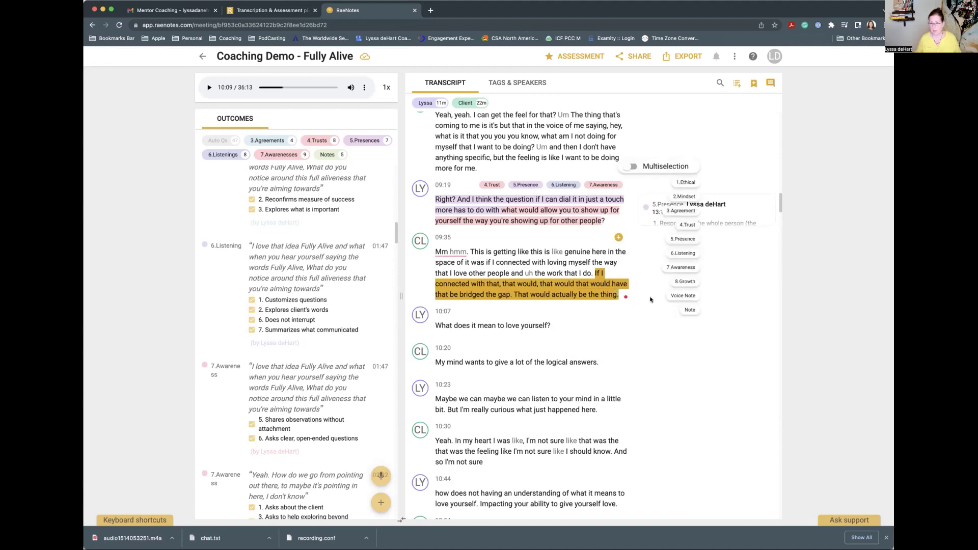
click(688, 310)
text(Super impor)
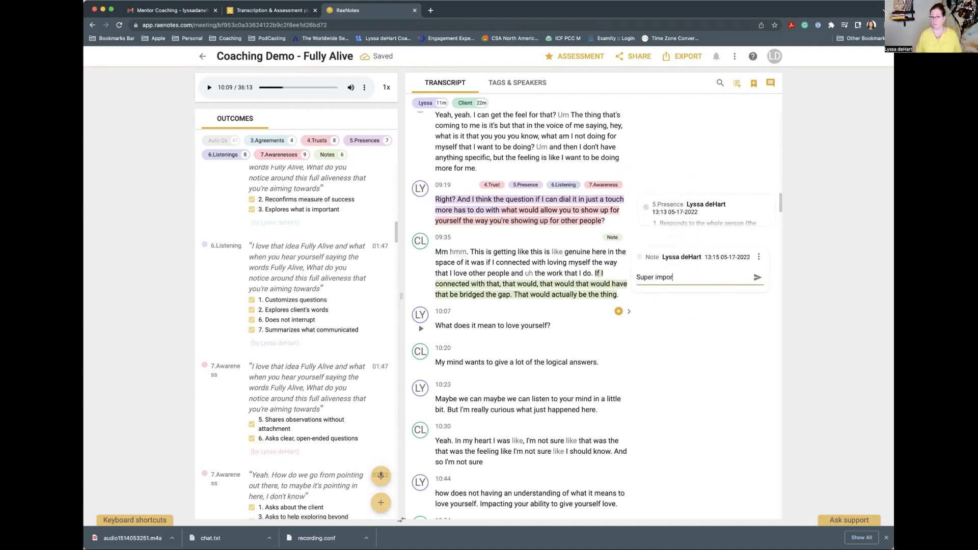
text(tant)
click(756, 277)
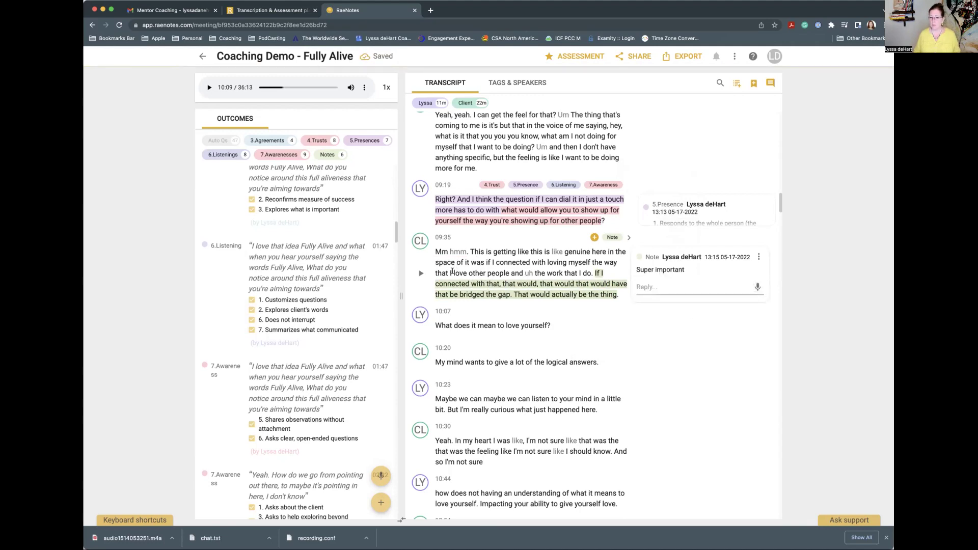
Put quotation marks around "loving myself" in the client's 09:35 passage.
drag(549, 262, 590, 261)
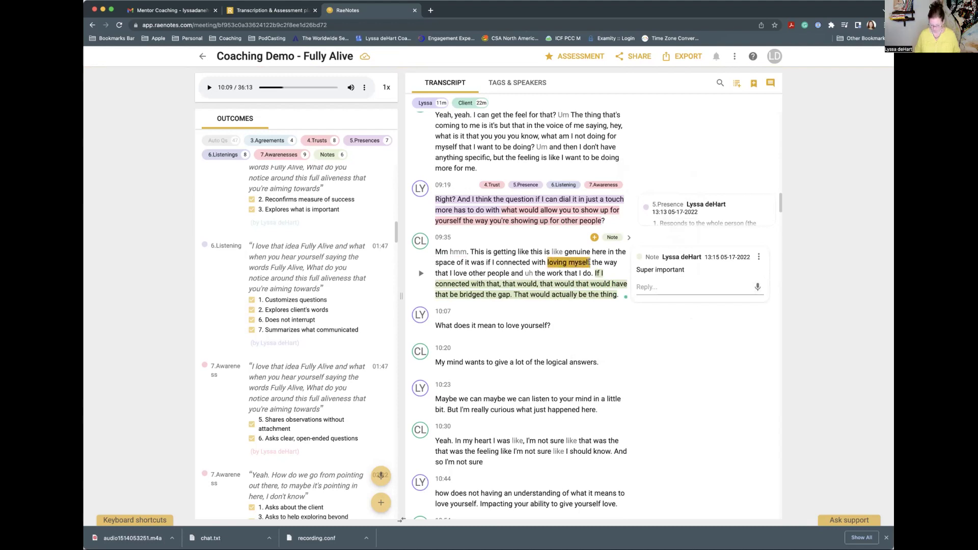
click(548, 261)
text(")
click(596, 261)
text(")
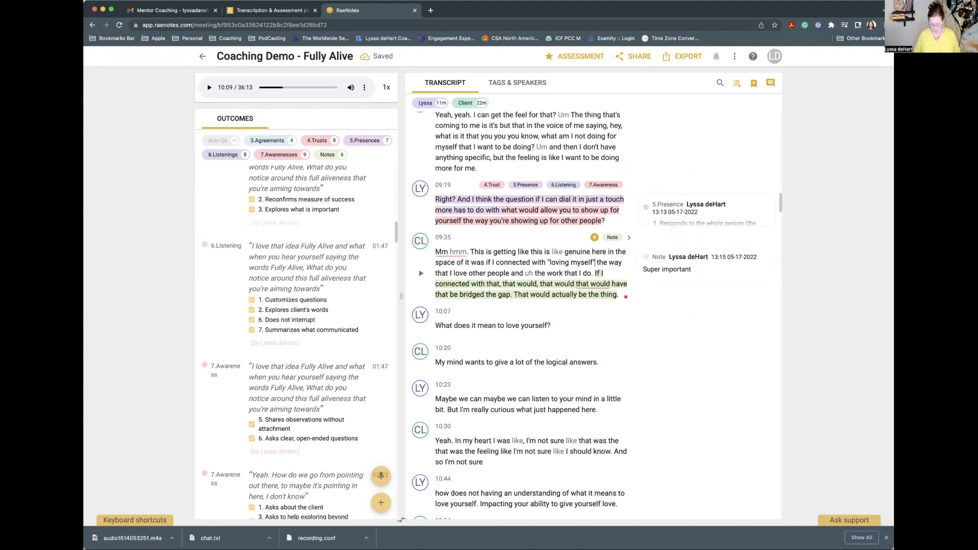
scroll(583, 315, down, 1)
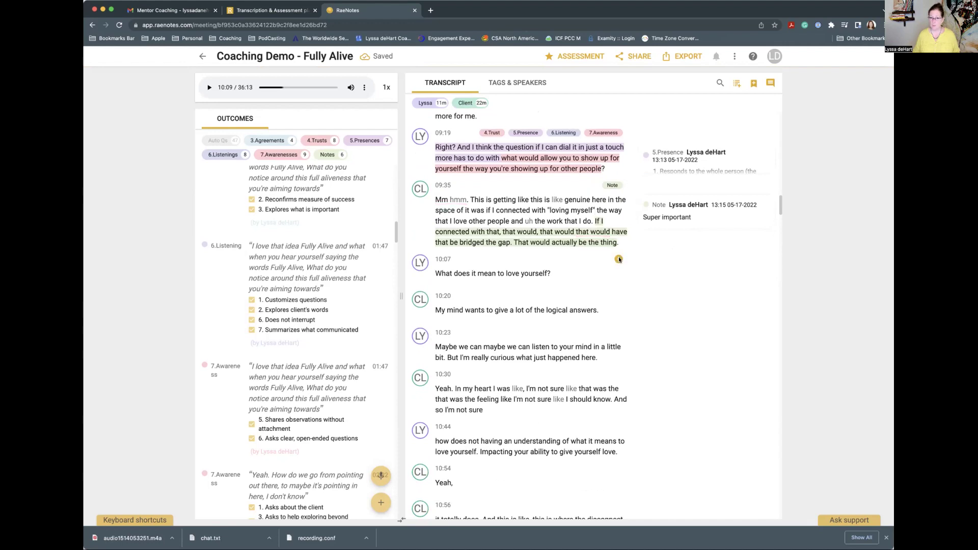
Tag the 10:07 question "What does it mean to love yourself" as 4.Trust with all four markers.
click(618, 260)
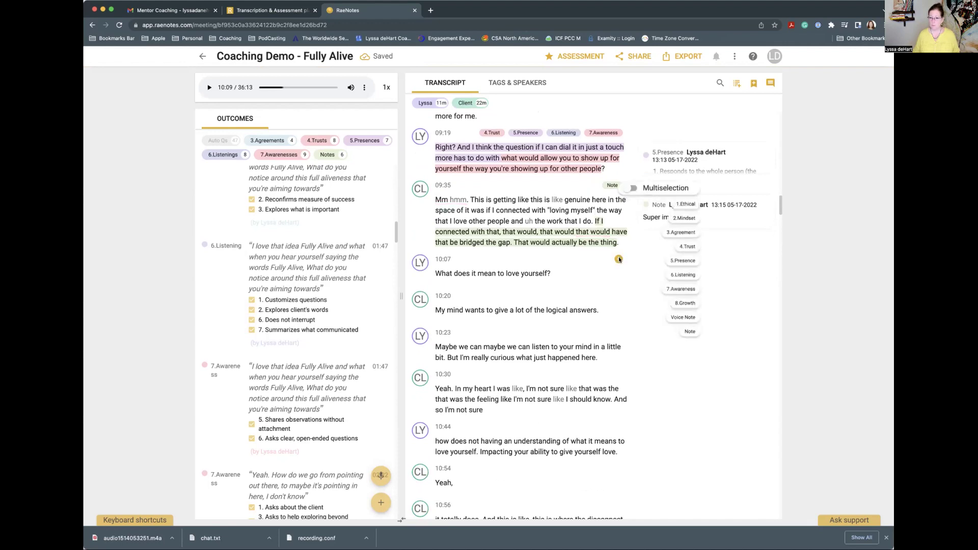
click(687, 246)
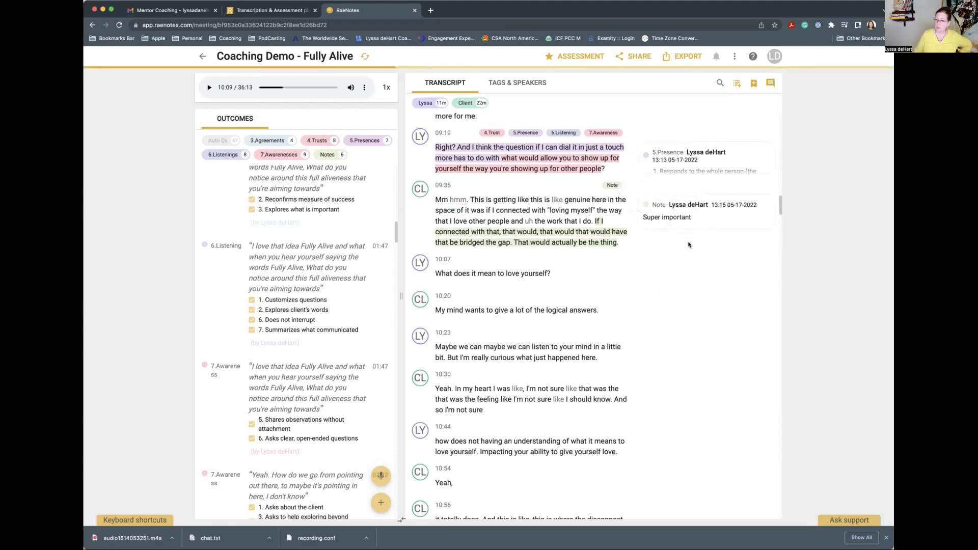
click(639, 299)
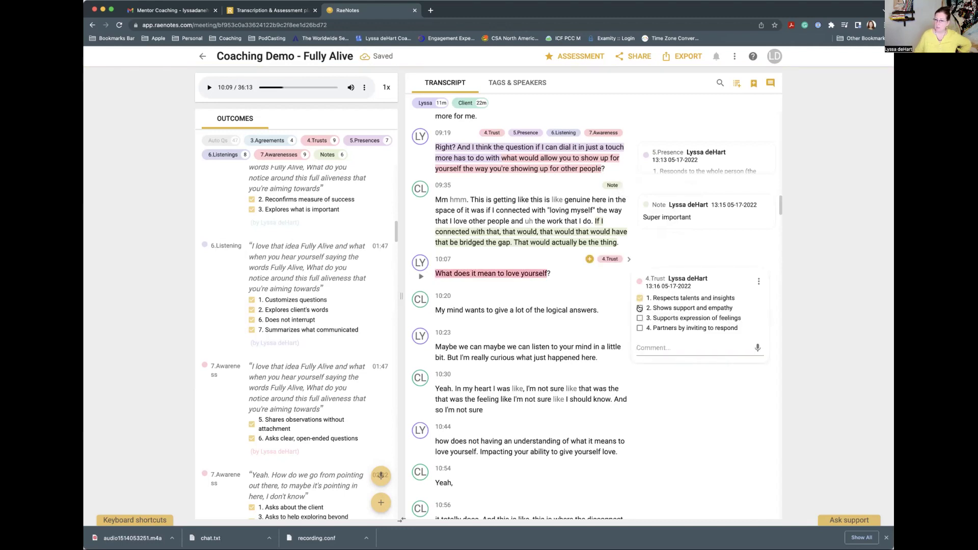
click(639, 308)
click(638, 329)
Tag the 10:07 question as 5.Presence with markers 1 and 2 on responding, 4, Demonstrates curiosity, and 5, Allows space for silence.
click(589, 260)
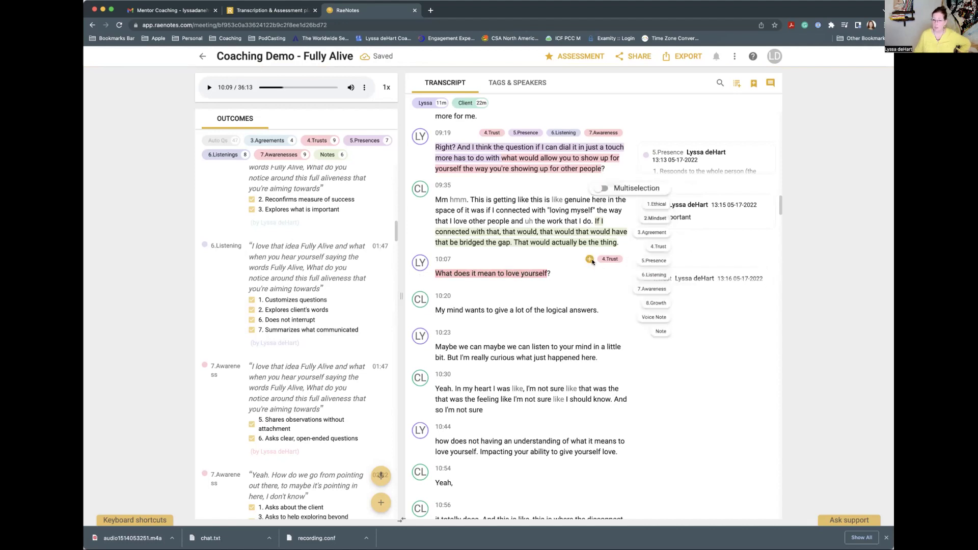
click(659, 261)
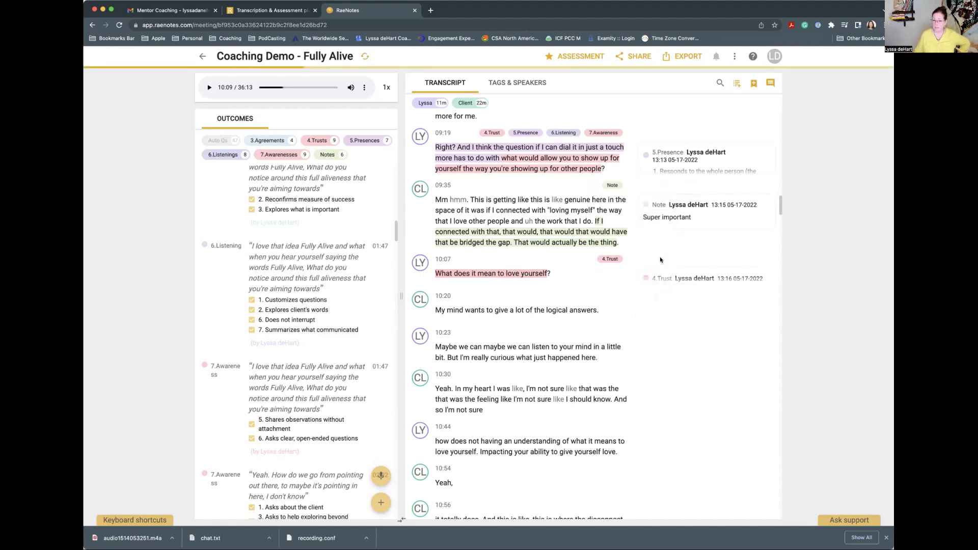
click(640, 358)
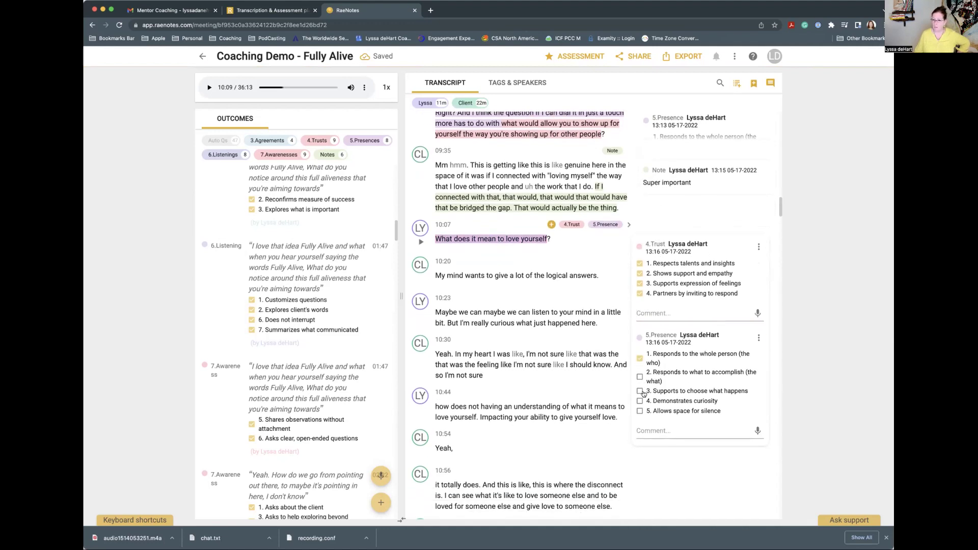
click(639, 376)
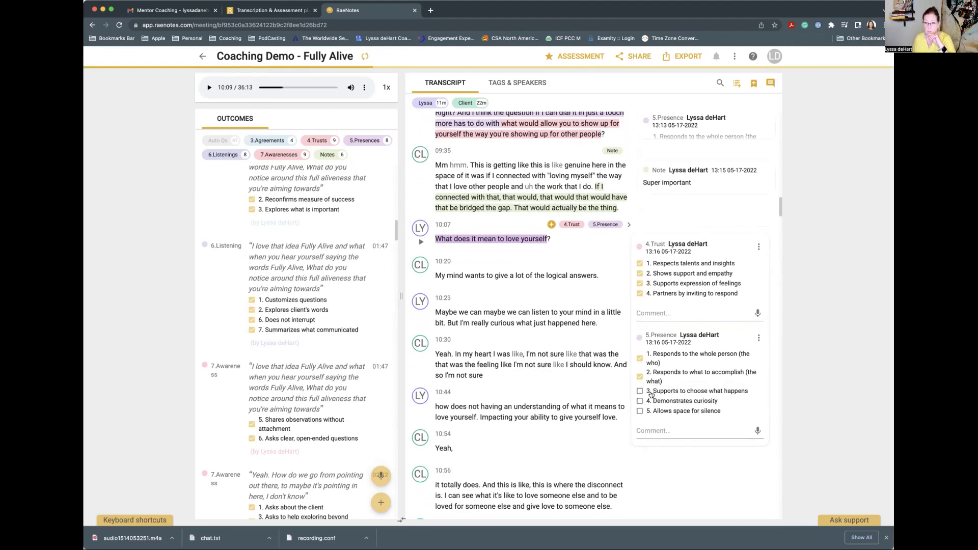
click(640, 401)
click(639, 411)
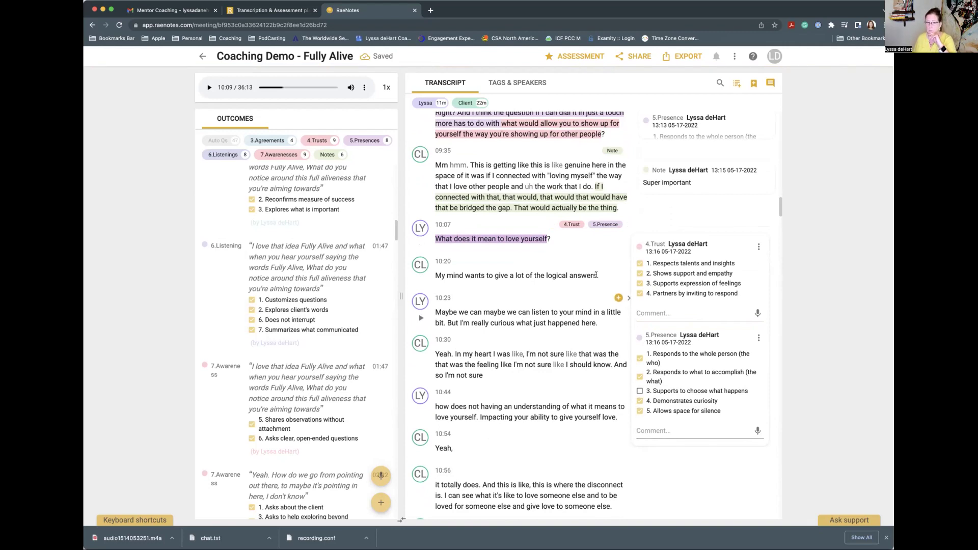
Tag the 10:07 question as 6.Listening with markers 1, Customizes questions, 2, 3, 5, Inquires about perception, and 6, Does not interrupt.
click(551, 224)
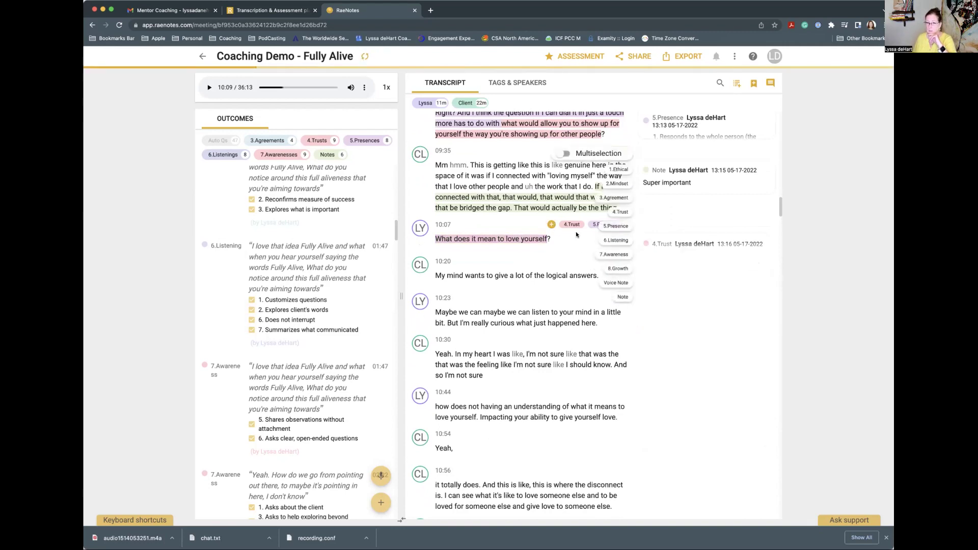
click(616, 240)
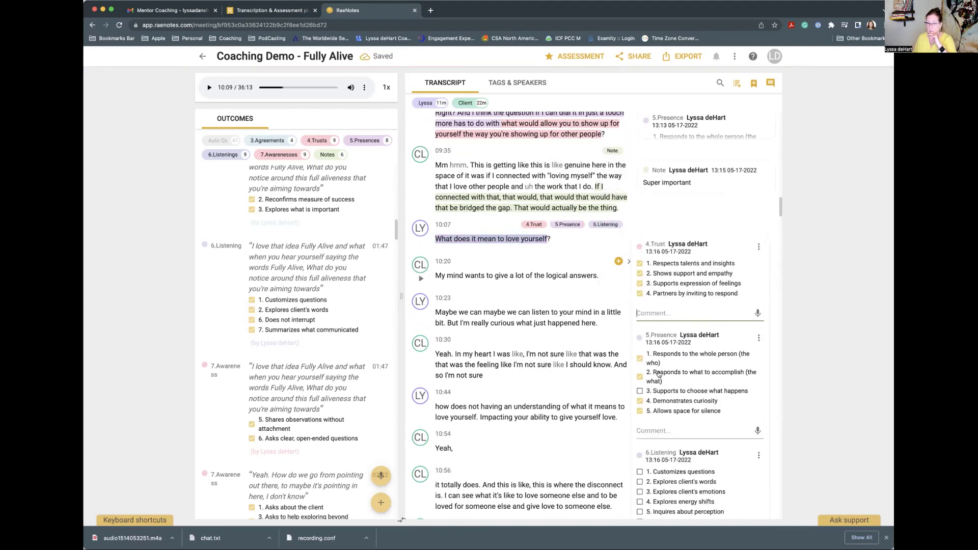
click(640, 415)
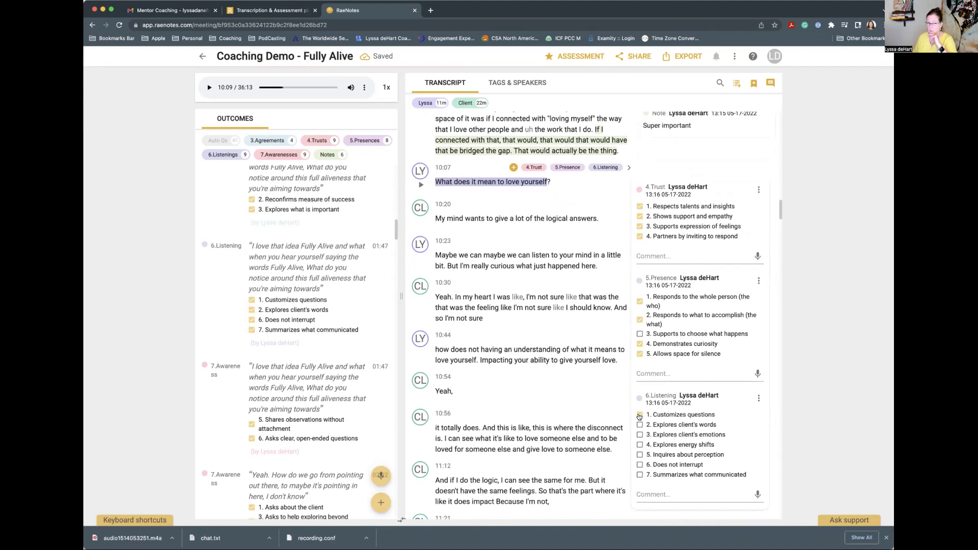
click(640, 425)
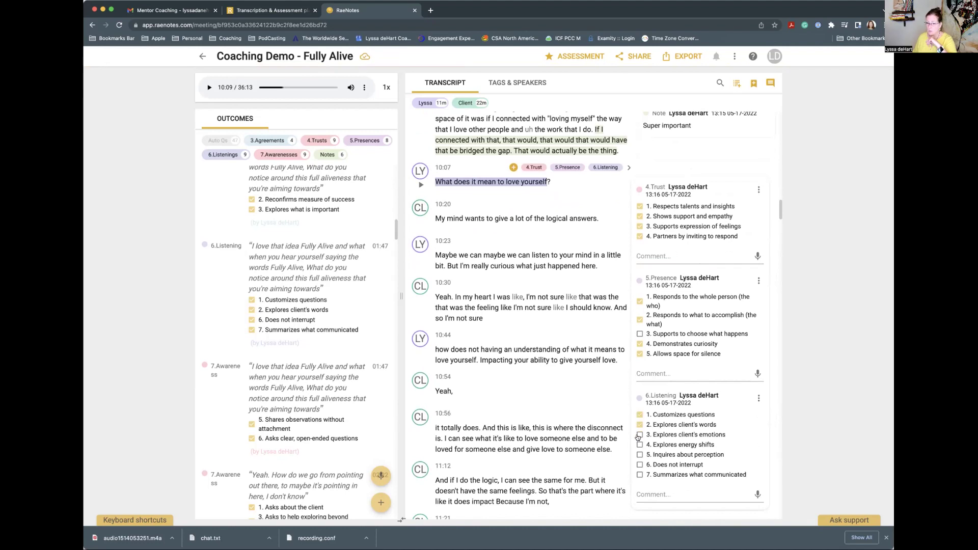
click(639, 435)
click(640, 455)
Tag the 10:07 question as 7.Awareness with markers 1, Asks about the client, 3, exploring beyond situation, and 6, 7 and 8.
click(514, 167)
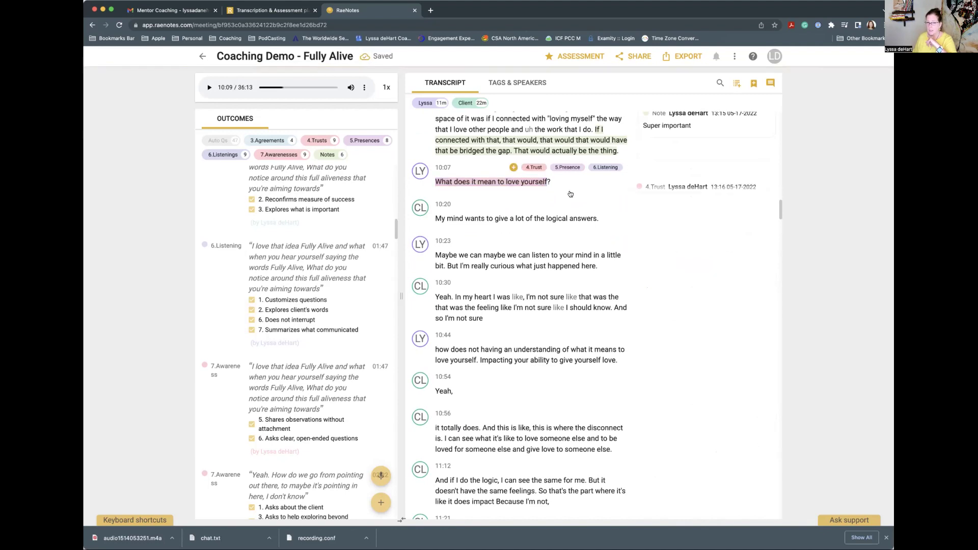
click(586, 198)
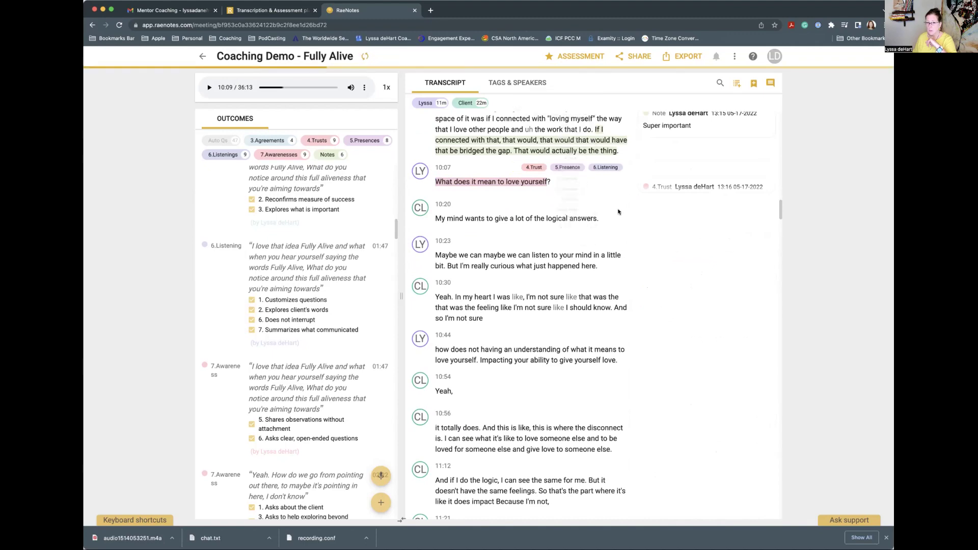
scroll(674, 262, down, 3)
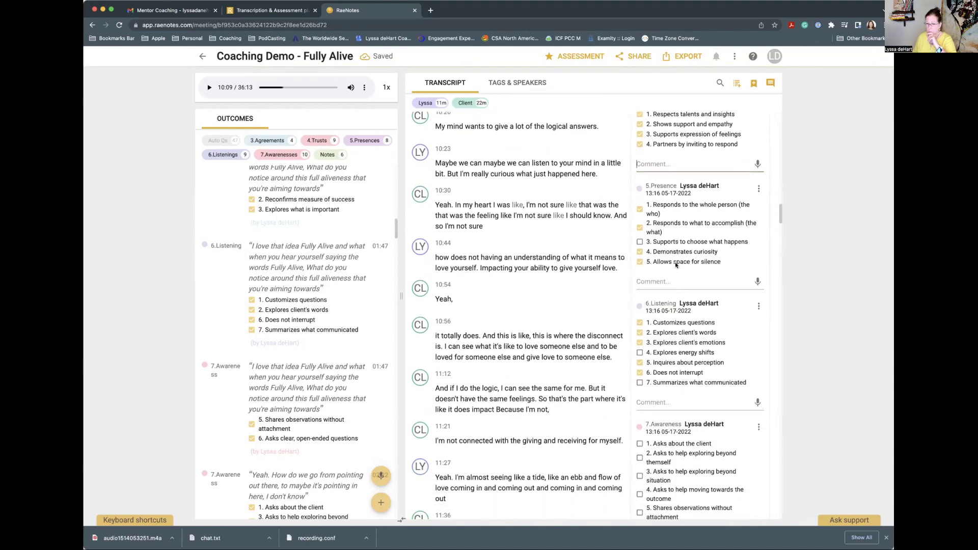
scroll(674, 262, down, 1)
click(640, 317)
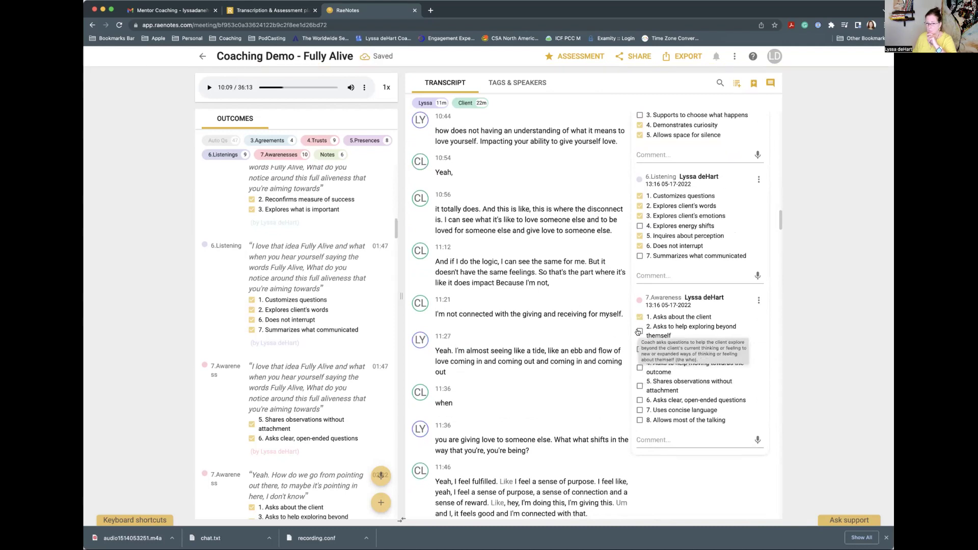
click(638, 349)
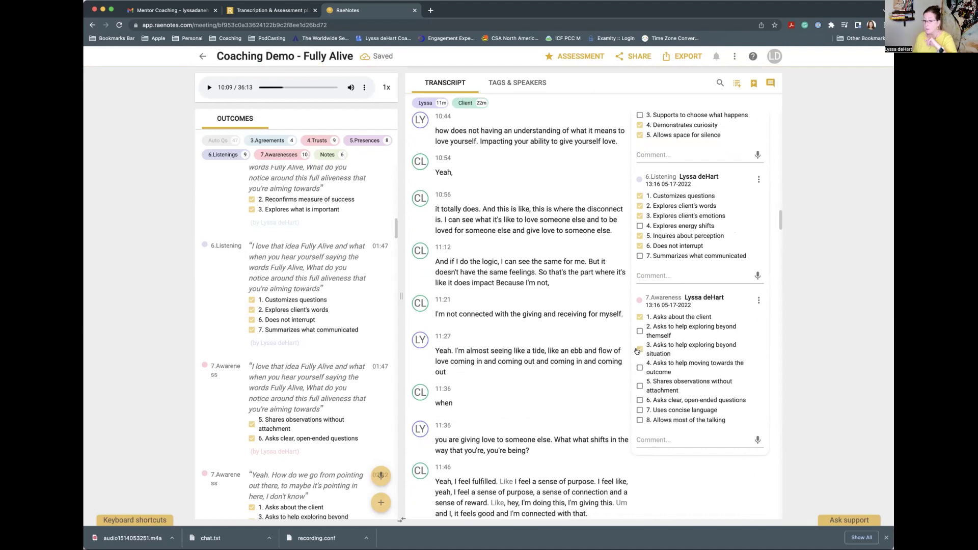
click(640, 421)
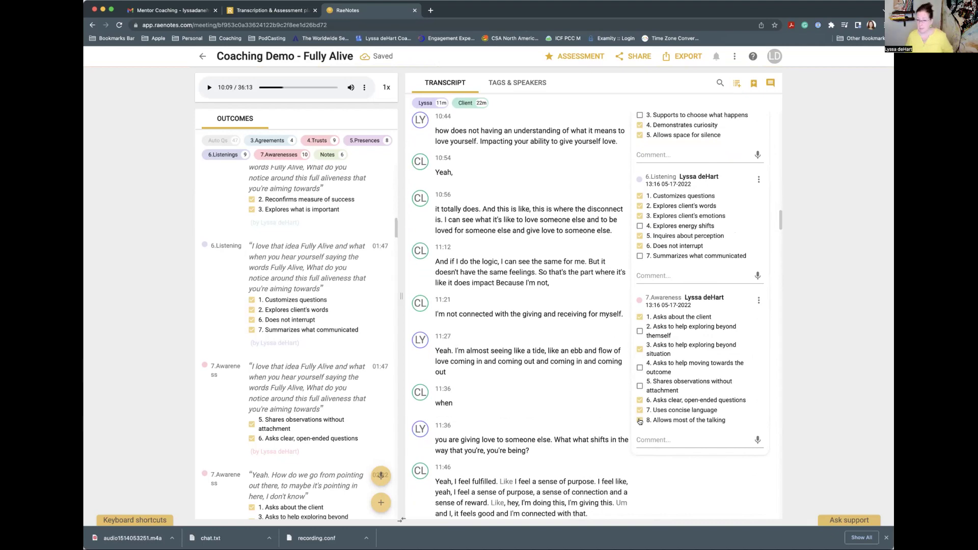
Play the audio from the 10:20 passage and put periods after the first and last "I'm not sure" in the client's 10:30 passage.
scroll(519, 239, up, 5)
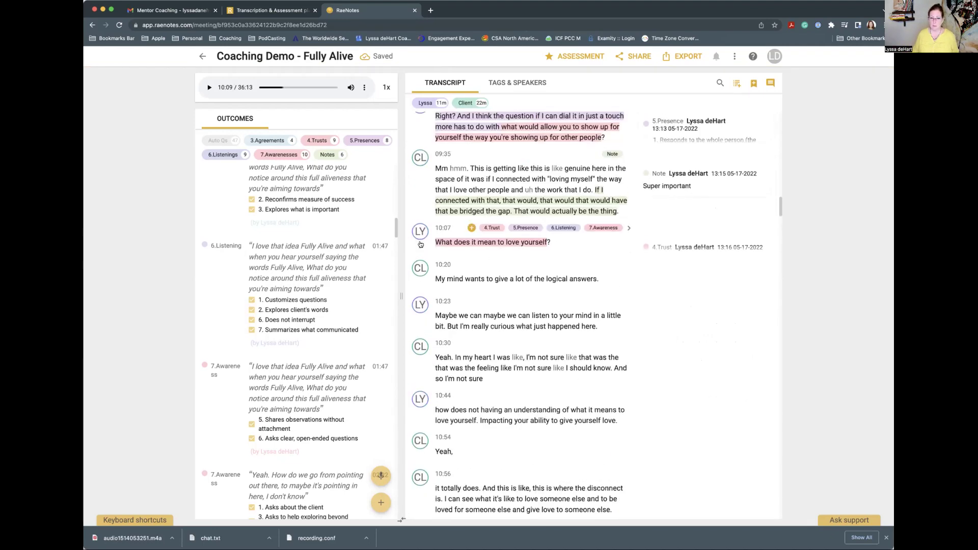
click(421, 280)
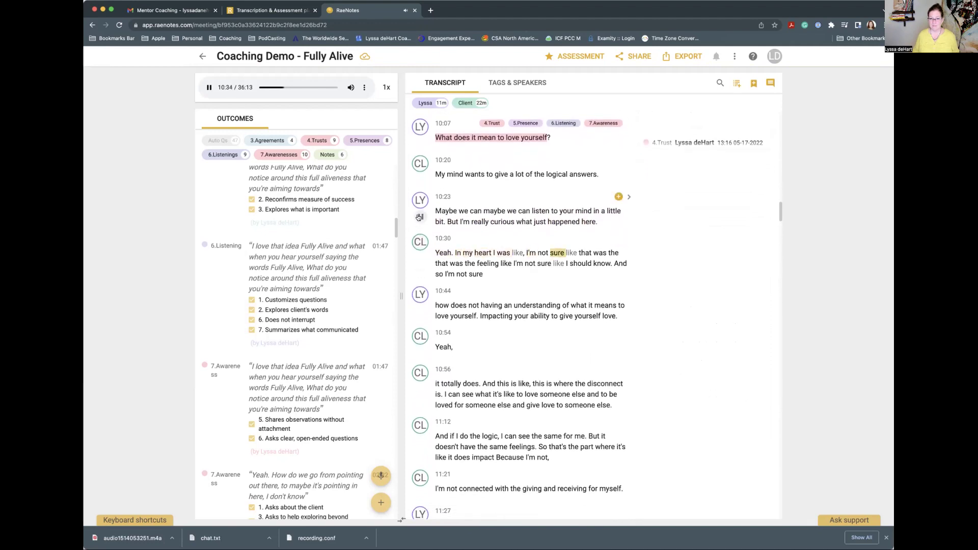
click(562, 252)
text(.)
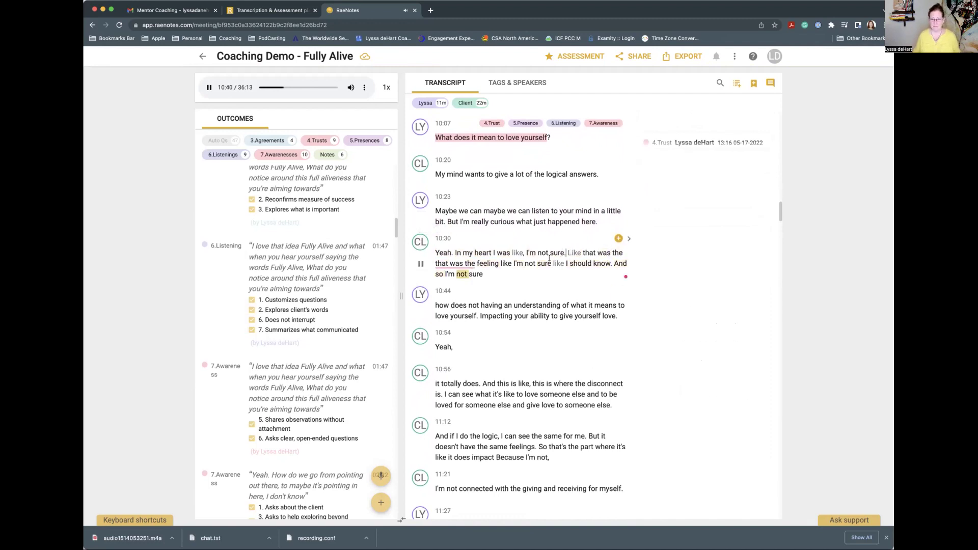
click(491, 273)
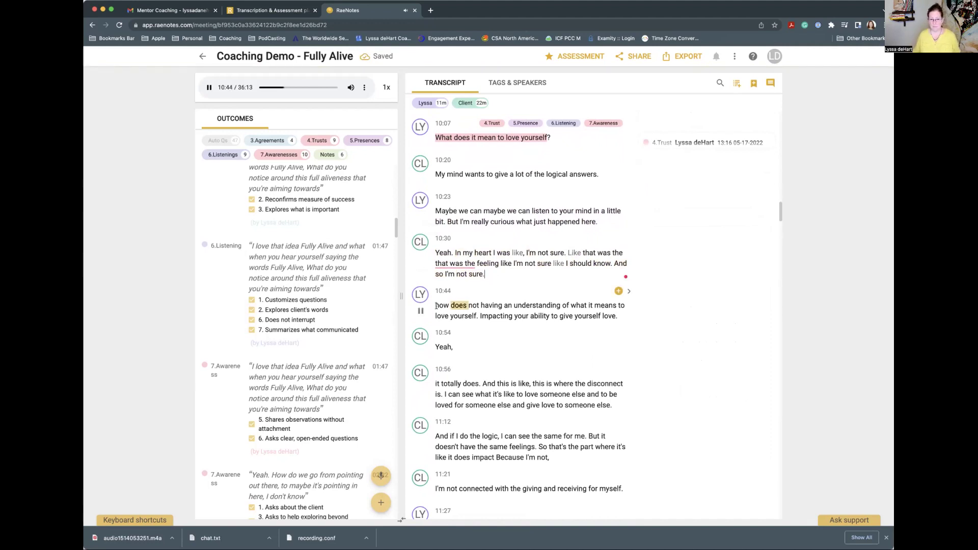
Correct the 10:44 passage to read "How does not having an understanding of what it means to love yourself, impacting your ability to give yourself love?".
click(434, 306)
key(Delete)
text(H)
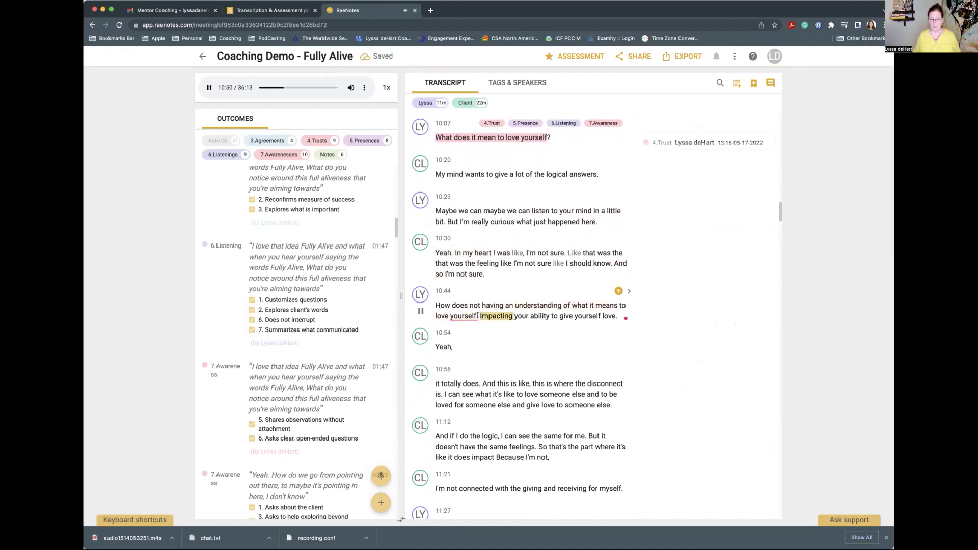
click(484, 332)
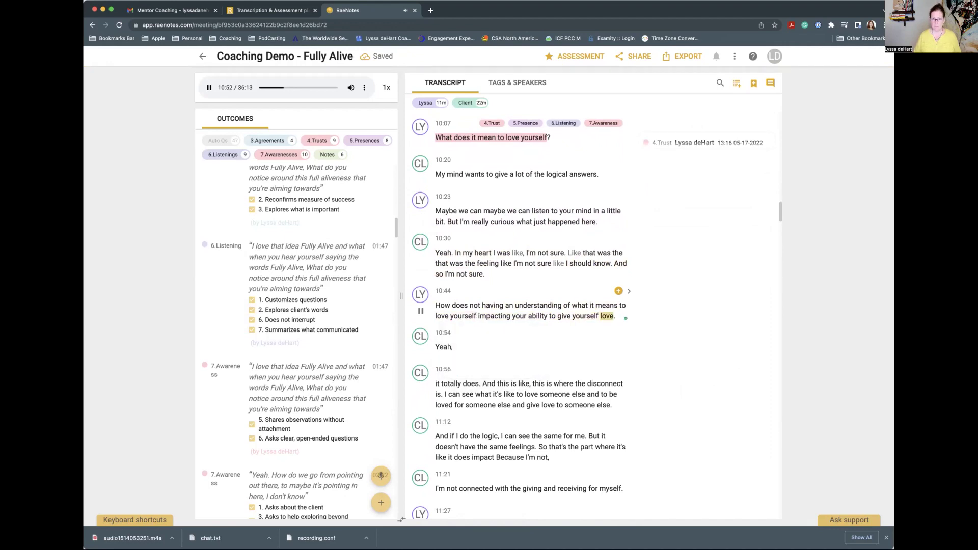
text(,)
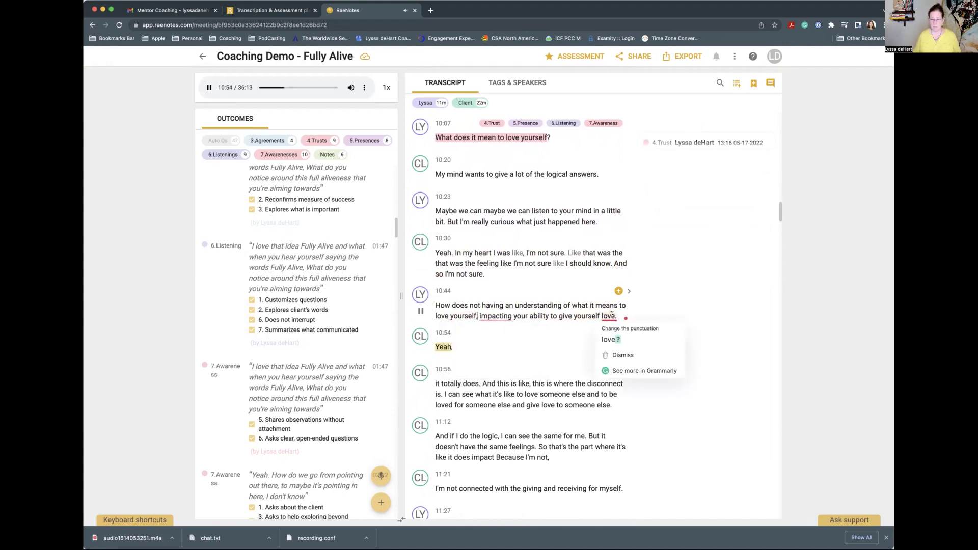
click(626, 338)
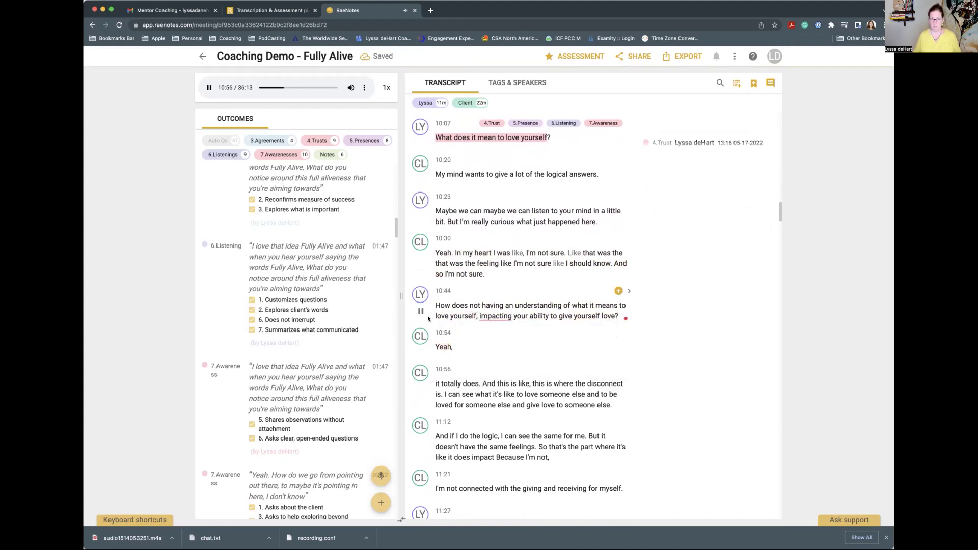
click(493, 316)
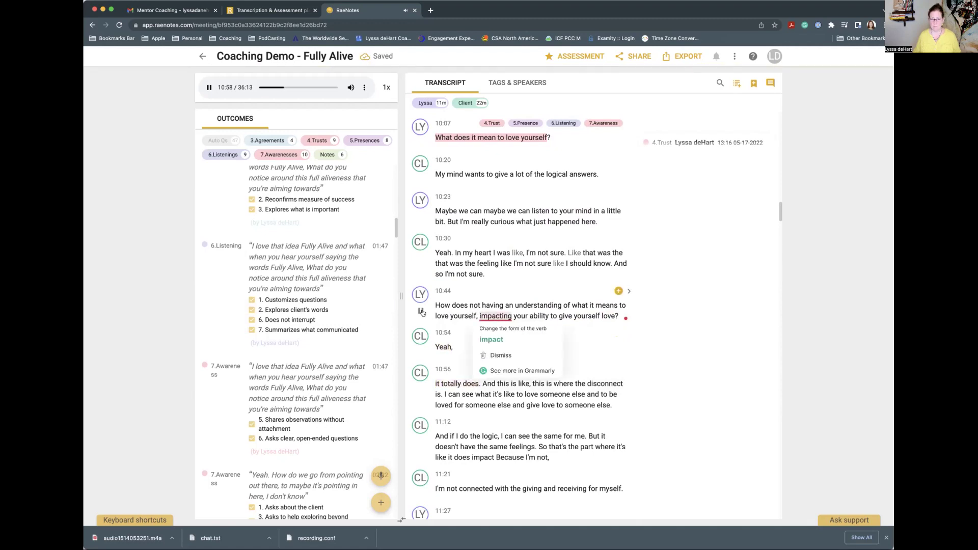
key(Escape)
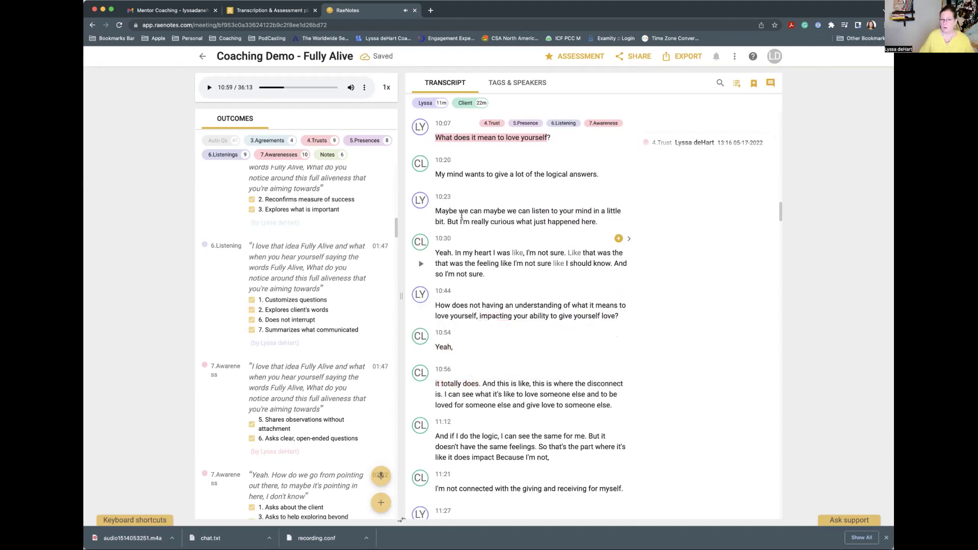
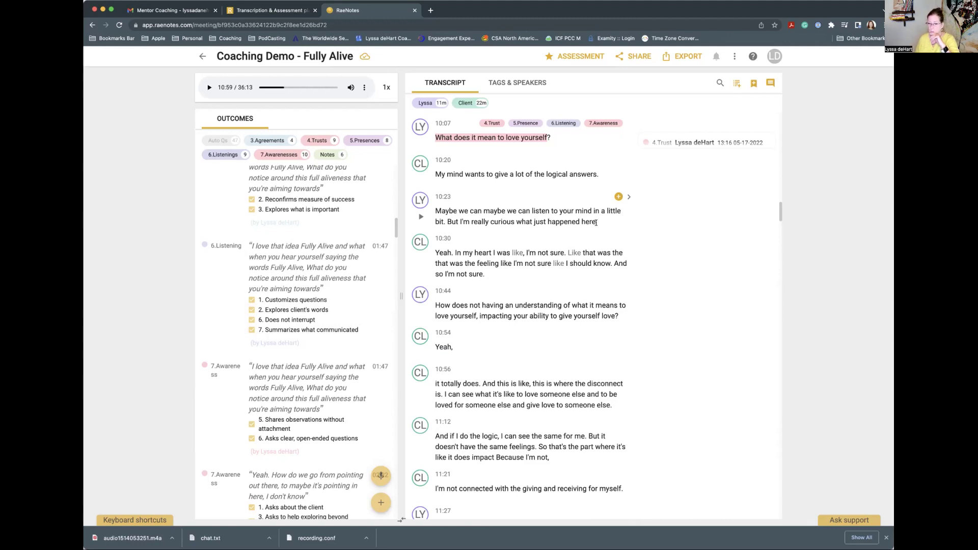
Tag the 10:23 passage as 7.Awareness with marker 5, Shares observations without attachment.
scroll(597, 219, down, 3)
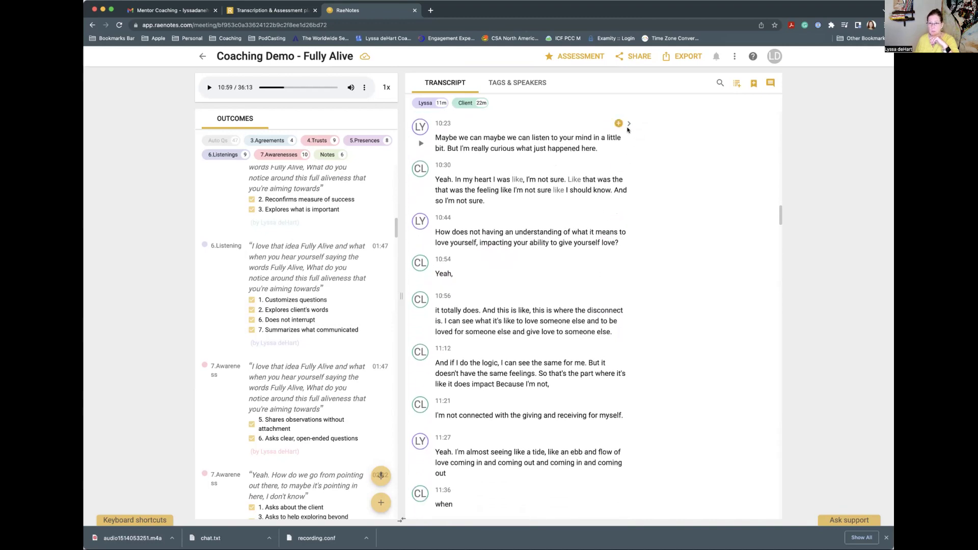
click(619, 123)
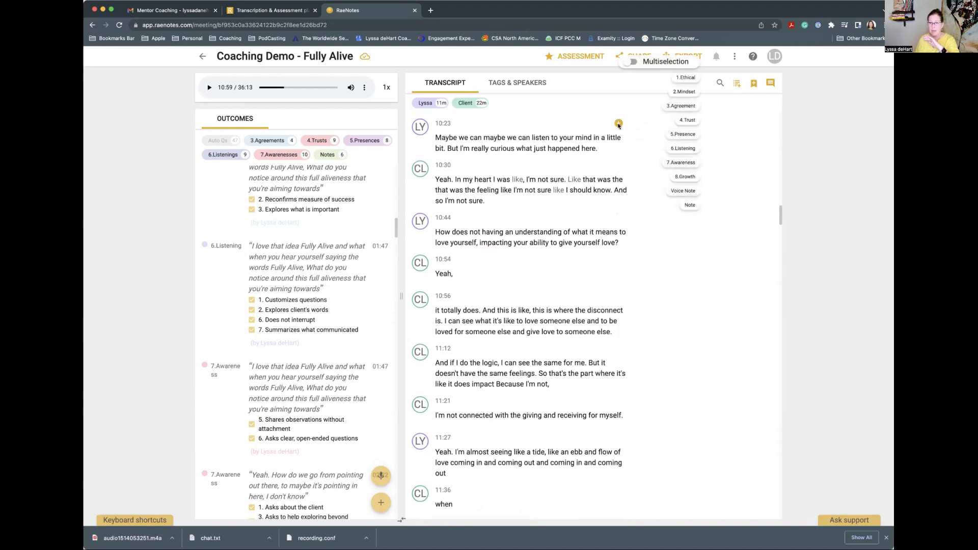
click(692, 164)
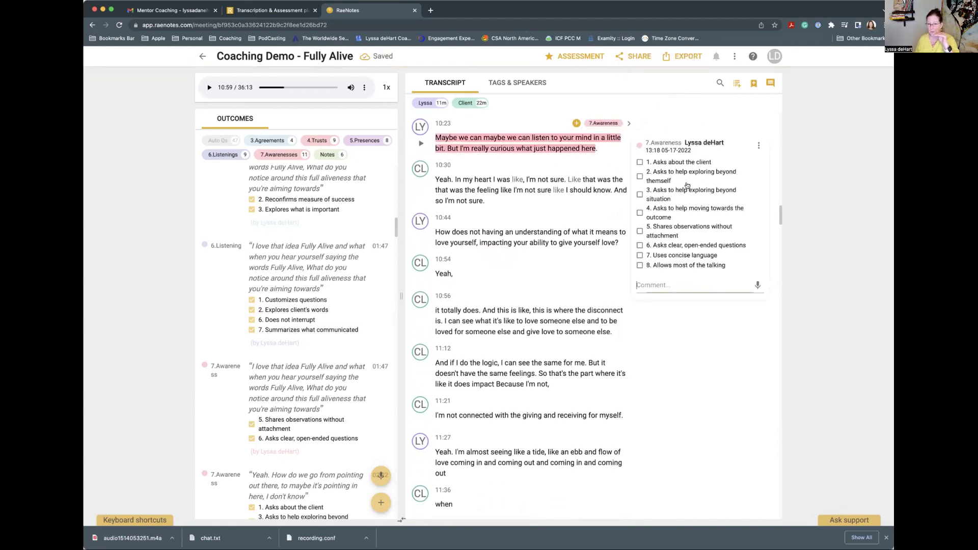
click(639, 231)
click(521, 178)
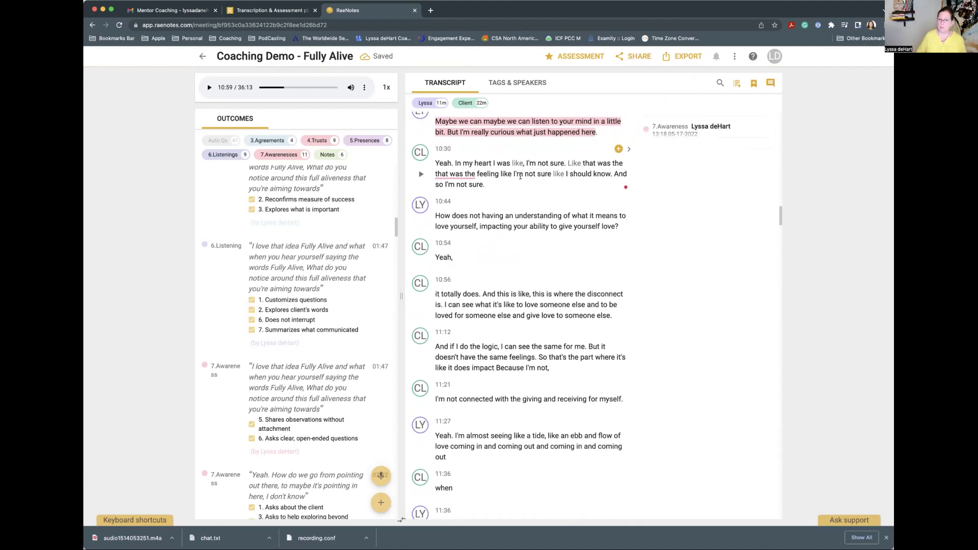
Tag the 10:44 question as 4.Trust with all four markers, from Respects talents and insights to Partners by inviting to respond.
scroll(521, 176, down, 2)
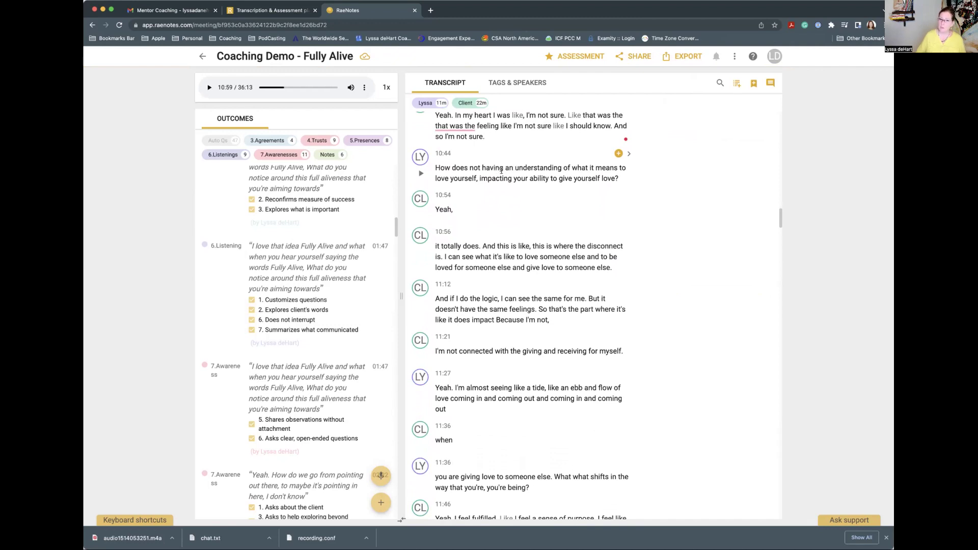
click(618, 153)
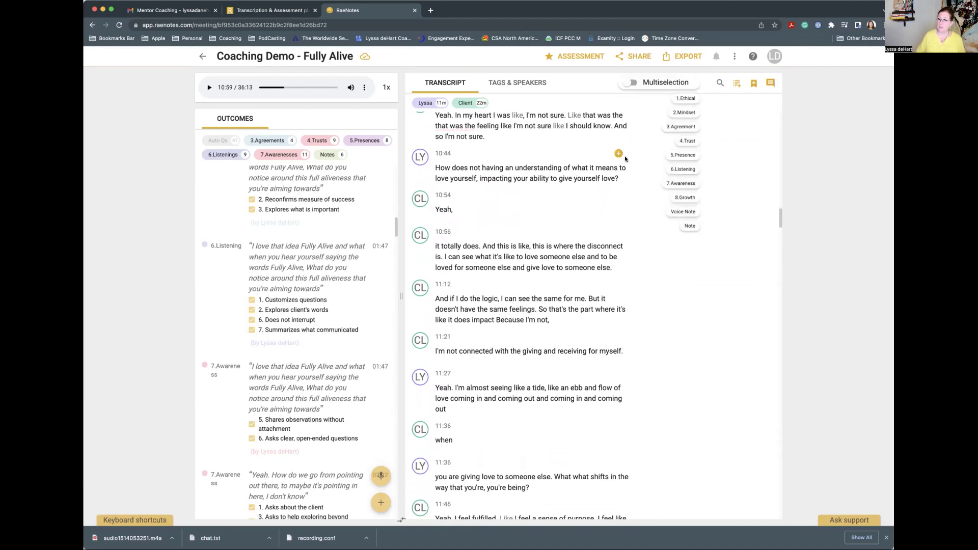
click(686, 141)
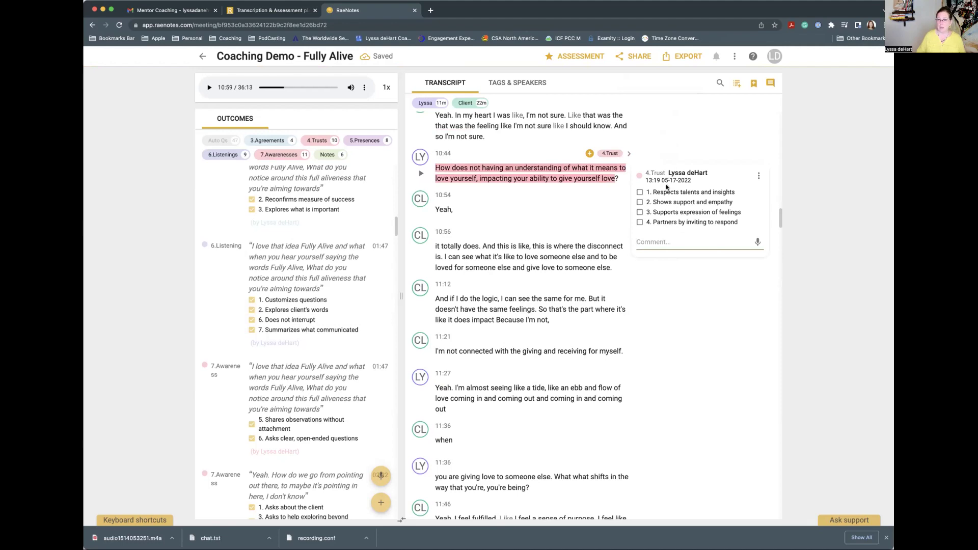
click(640, 192)
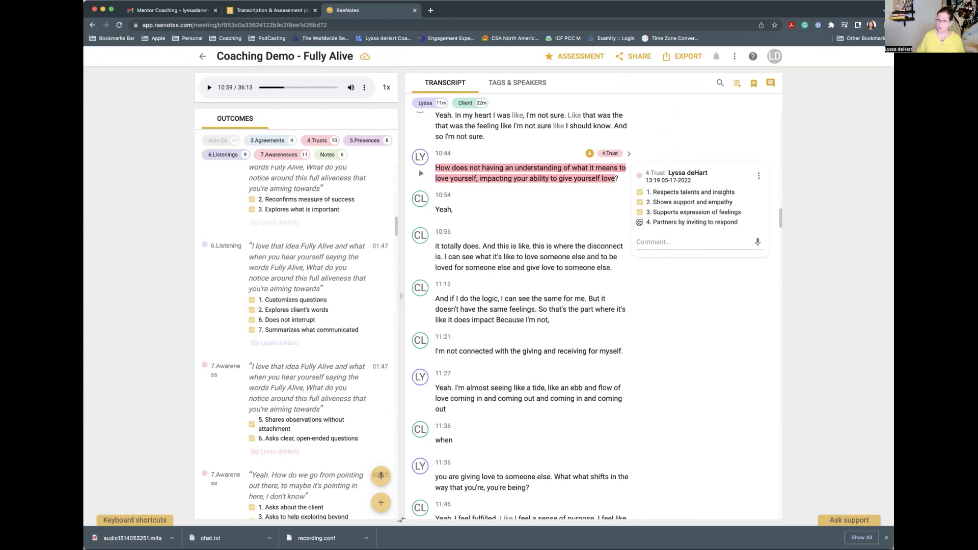
Tag the 10:44 question as 5.Presence with markers 1 and 2, responding to the who and the what, 4, Demonstrates curiosity, and 5, Allows space for silence.
click(589, 153)
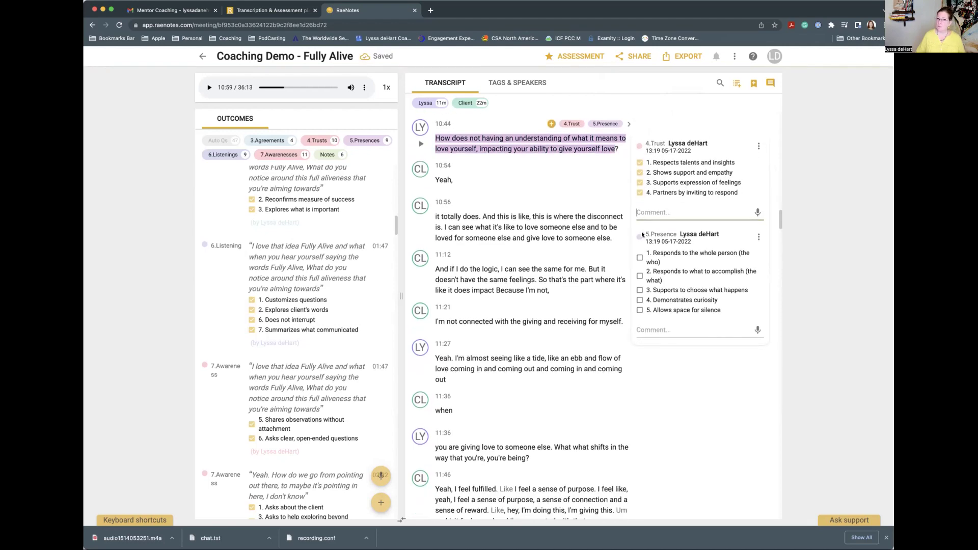
click(640, 258)
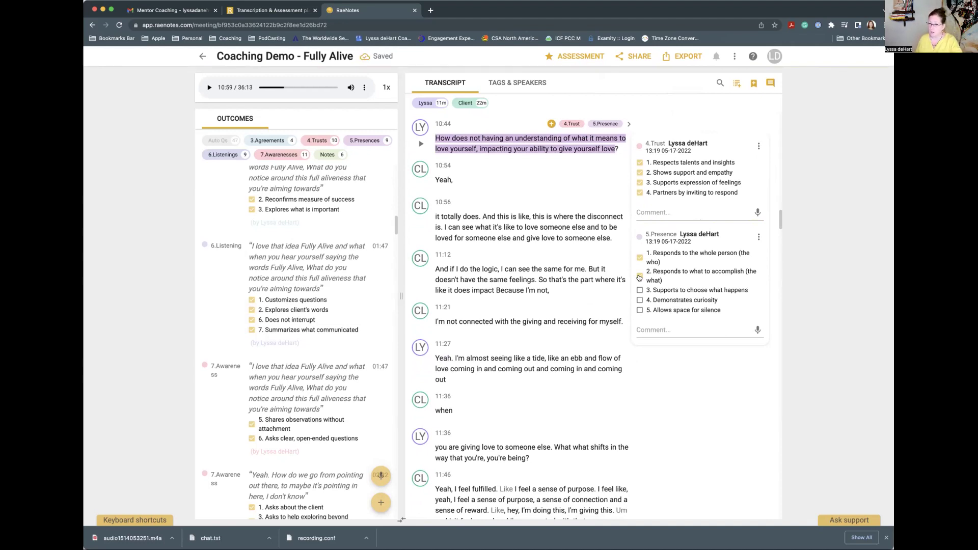
click(639, 276)
click(639, 300)
click(638, 311)
Tag the 10:44 question as 6.Listening with every marker except 4, Explores energy shifts.
click(551, 124)
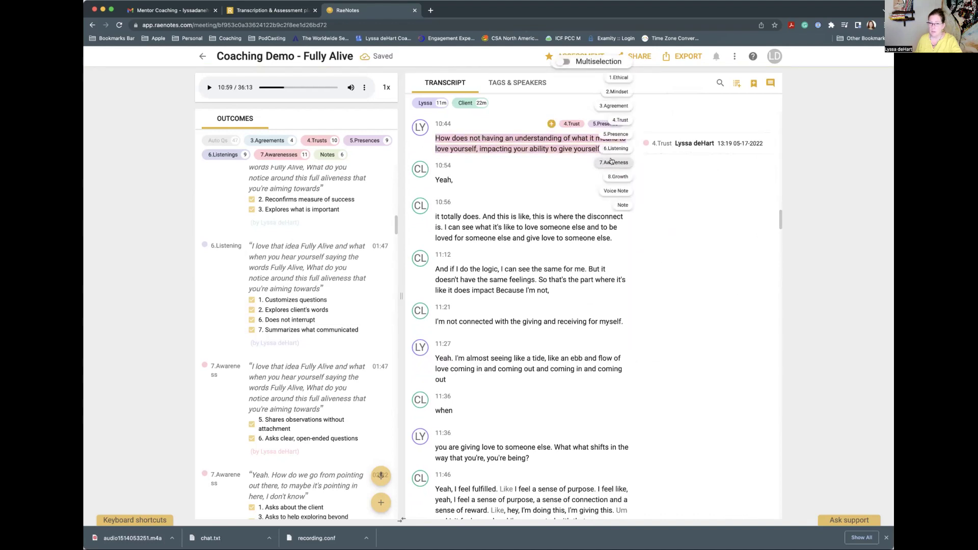
click(616, 148)
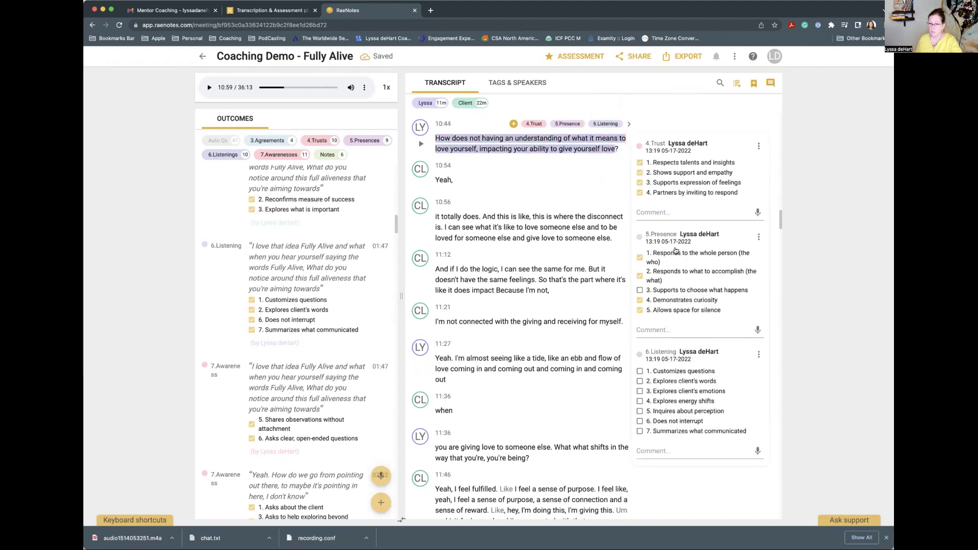
click(640, 371)
click(639, 382)
click(640, 392)
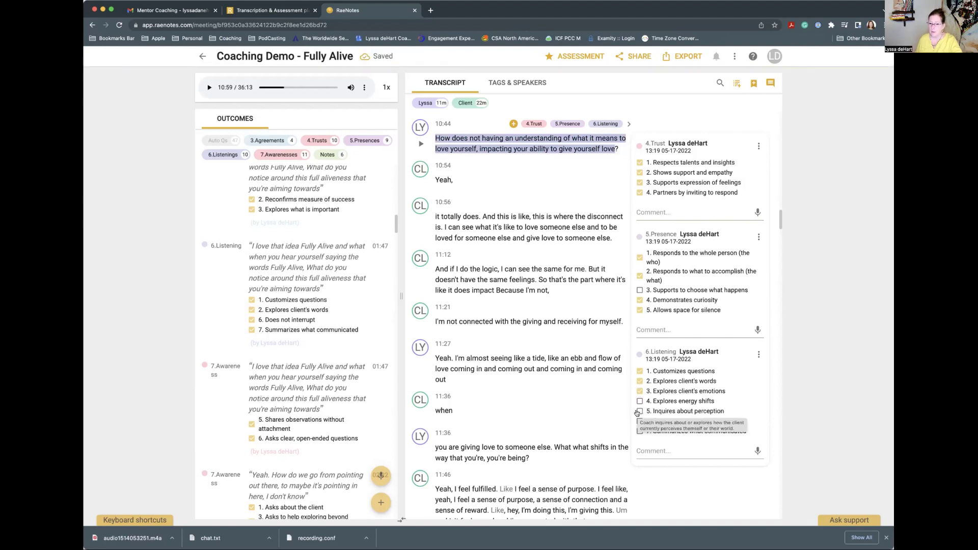
click(639, 411)
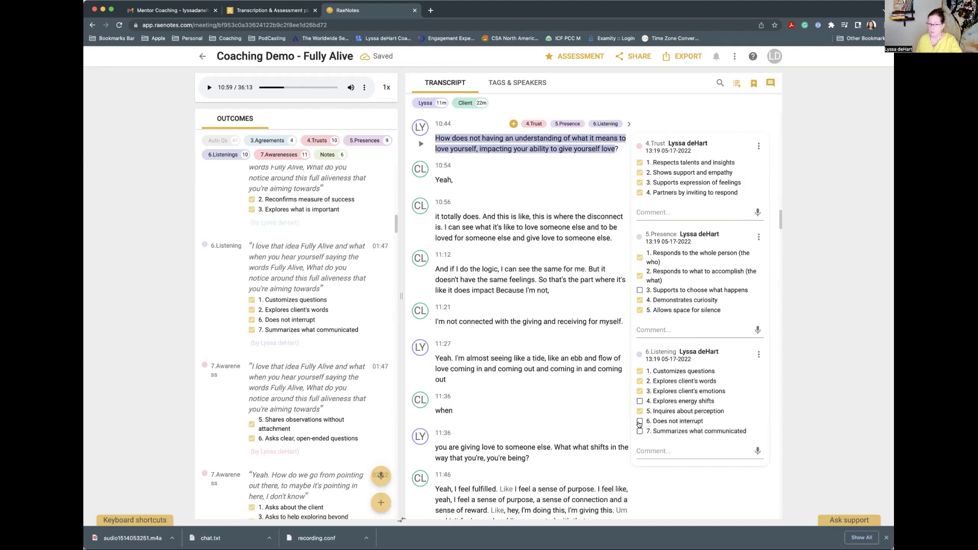
click(640, 422)
click(639, 432)
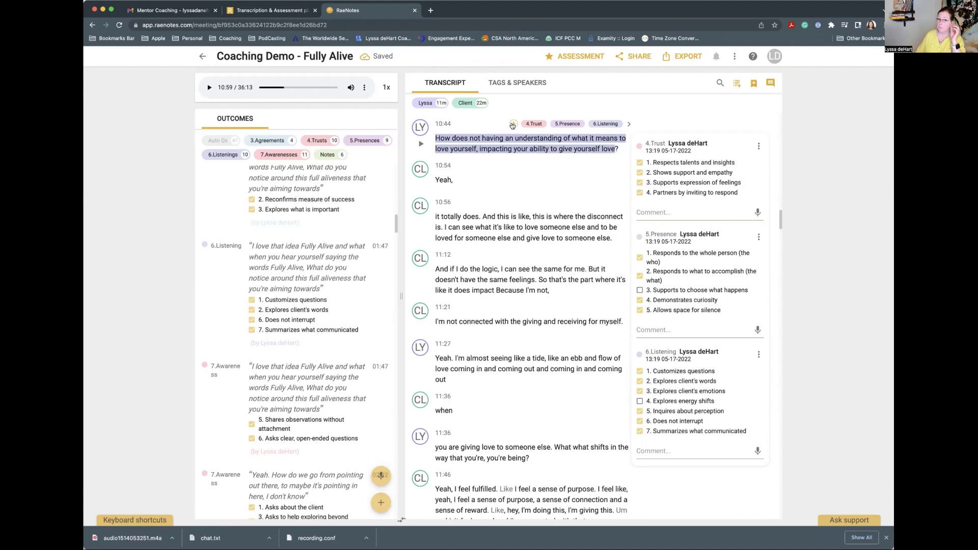
Tag the 10:44 question as 7.Awareness with markers 1, Asks about the client, 2 and 3, exploring beyond themself and situation, and 6, Asks clear, open-ended questions.
click(513, 125)
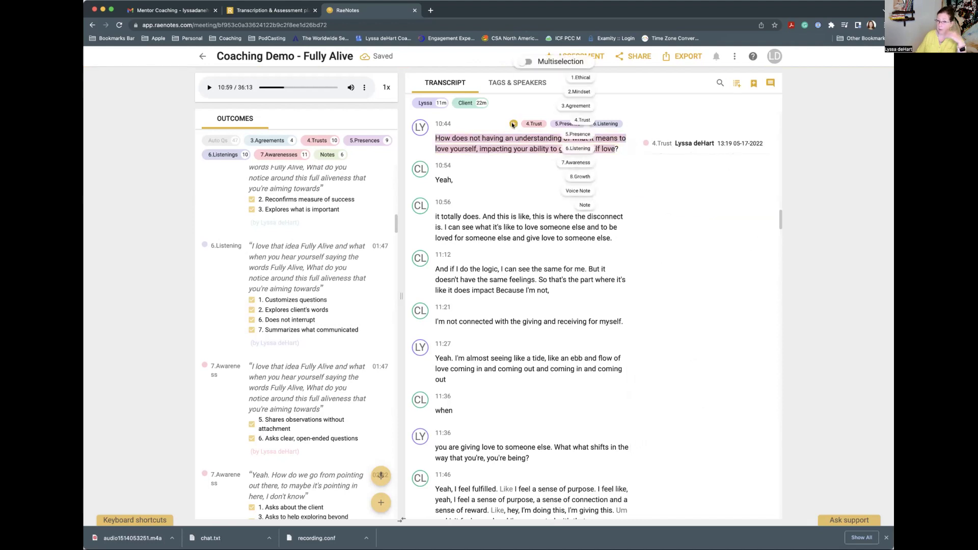
click(579, 163)
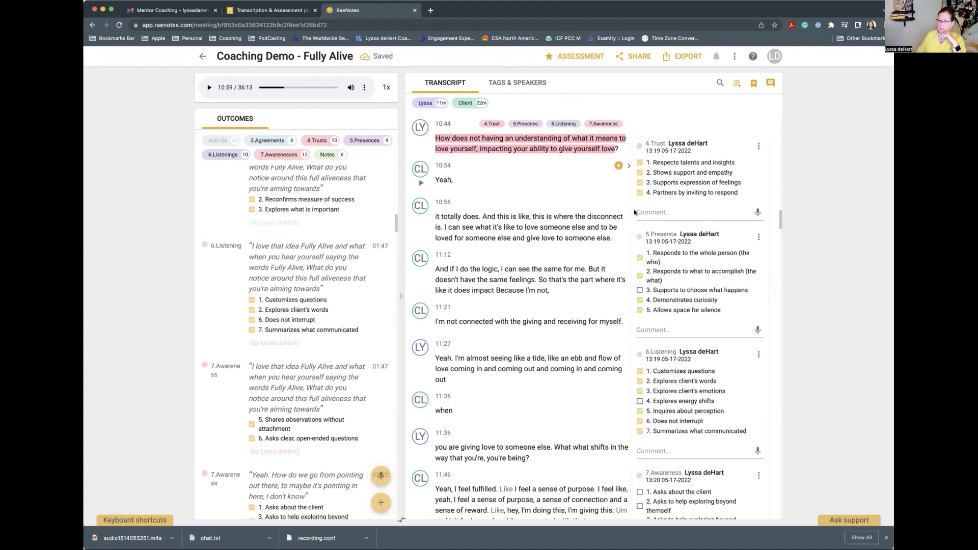
scroll(692, 257, down, 3)
scroll(691, 258, down, 2)
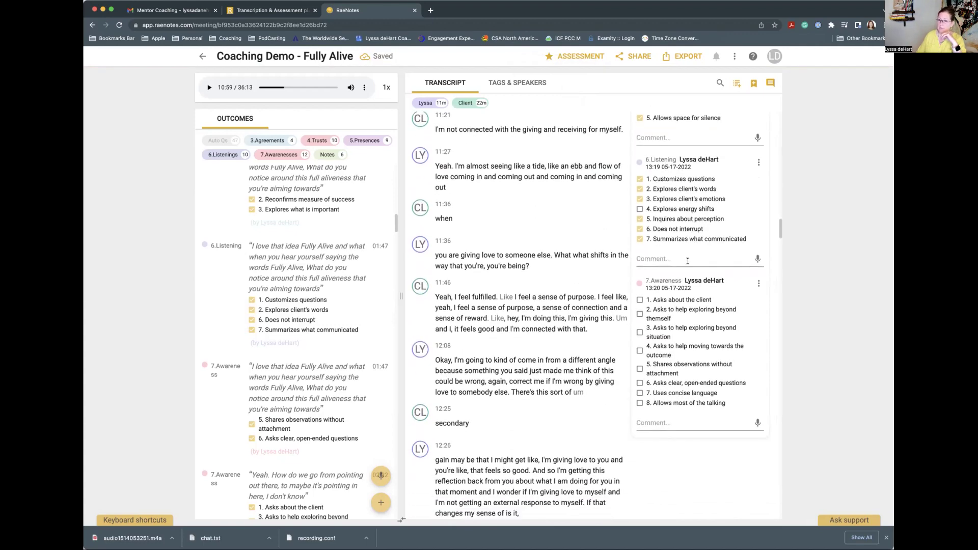
click(636, 300)
click(640, 313)
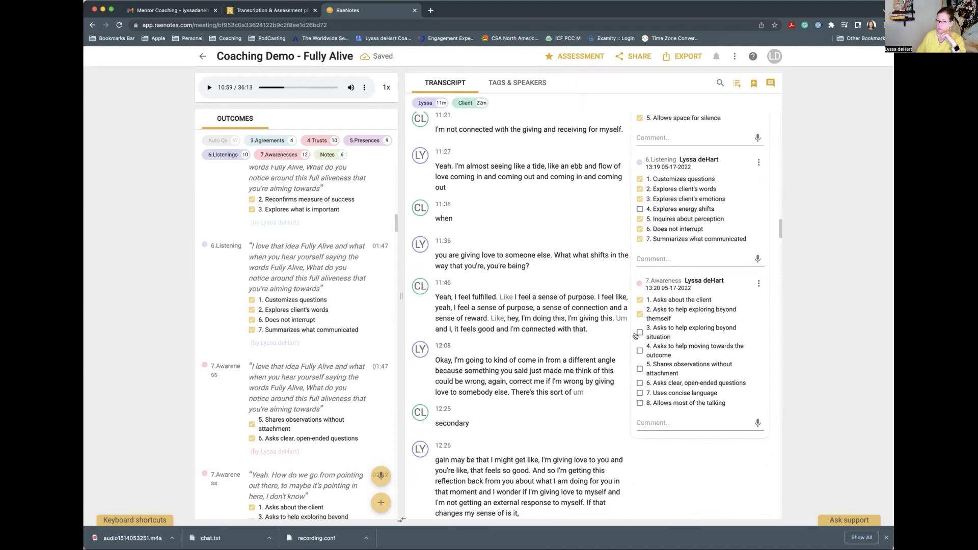
click(639, 332)
click(640, 383)
scroll(639, 403, up, 4)
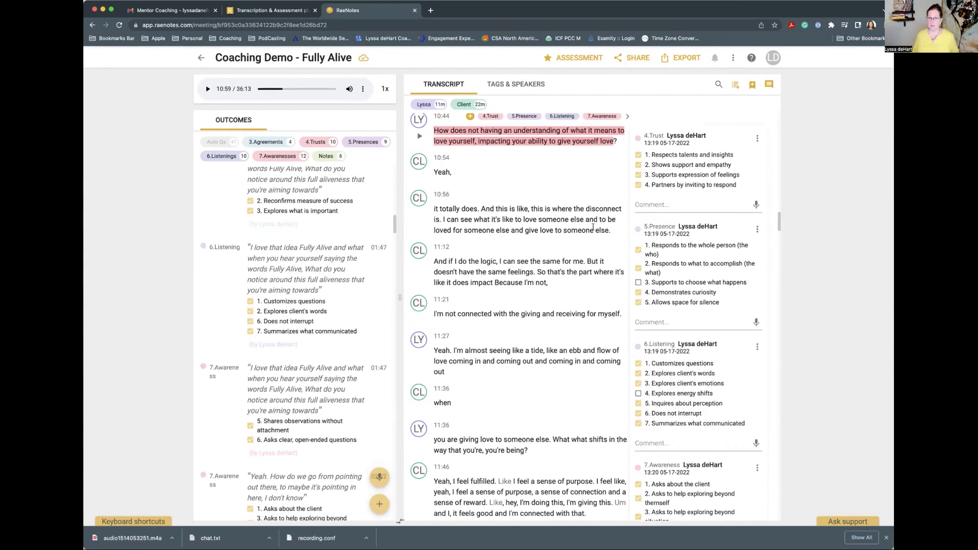
Play the audio from the client's 10:54 passage and merge the 10:56 and 11:12 passages into it.
scroll(593, 226, up, 2)
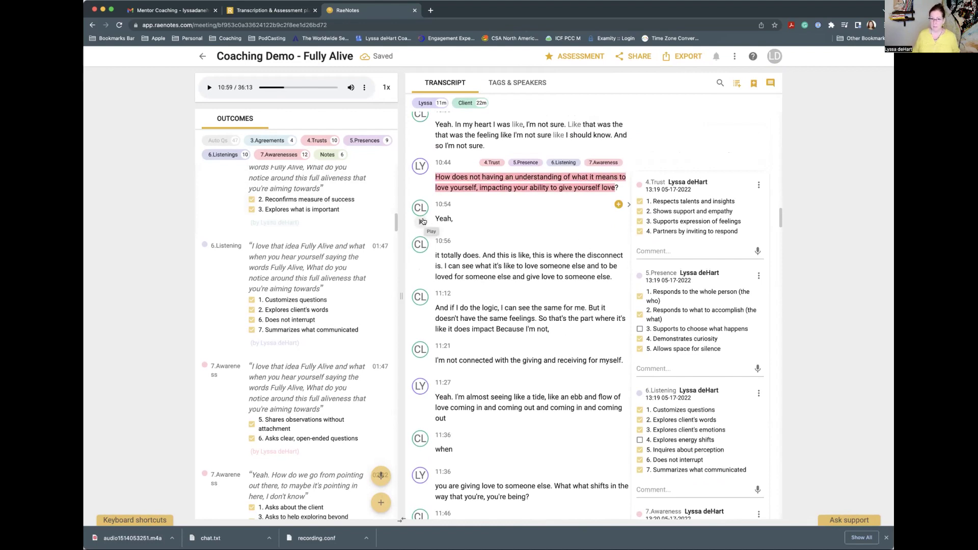
click(423, 221)
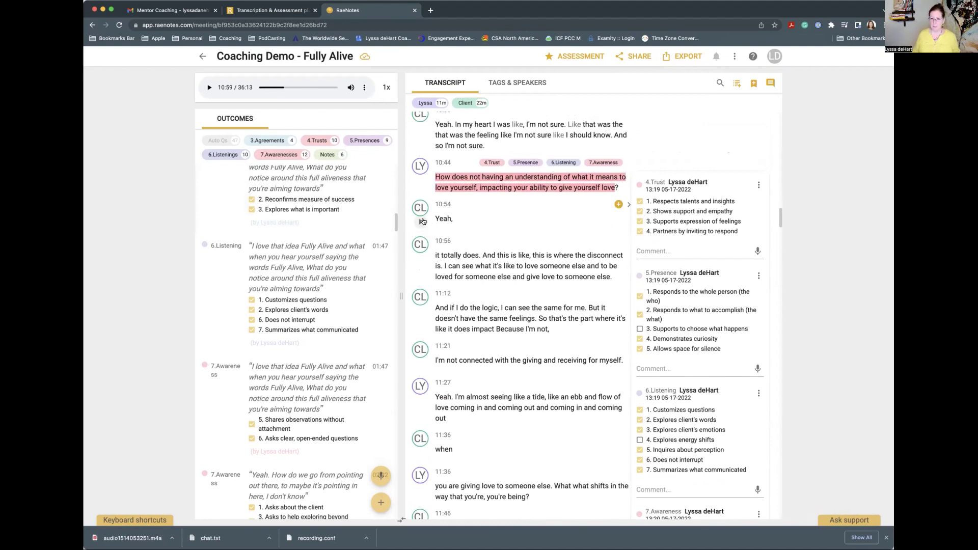
click(434, 255)
key(BackSpace)
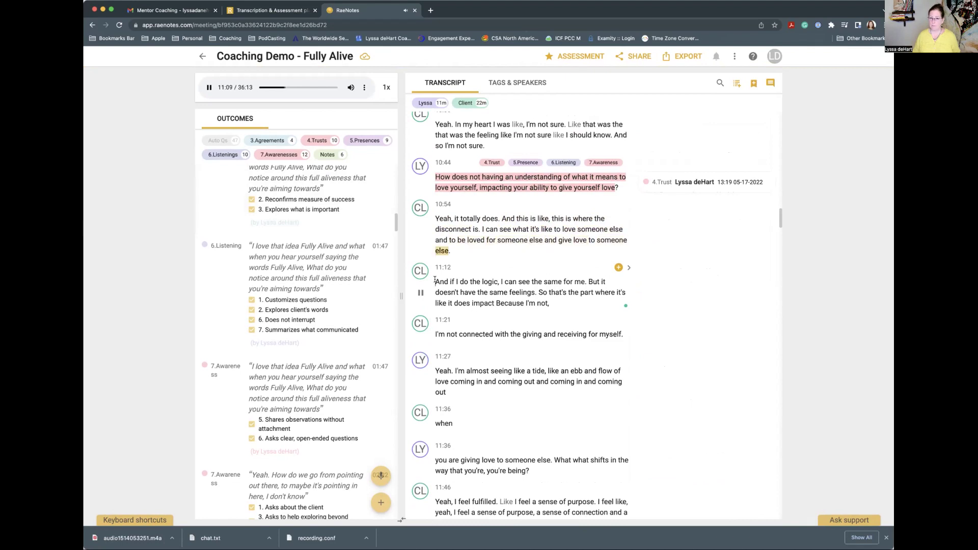
key(BackSpace)
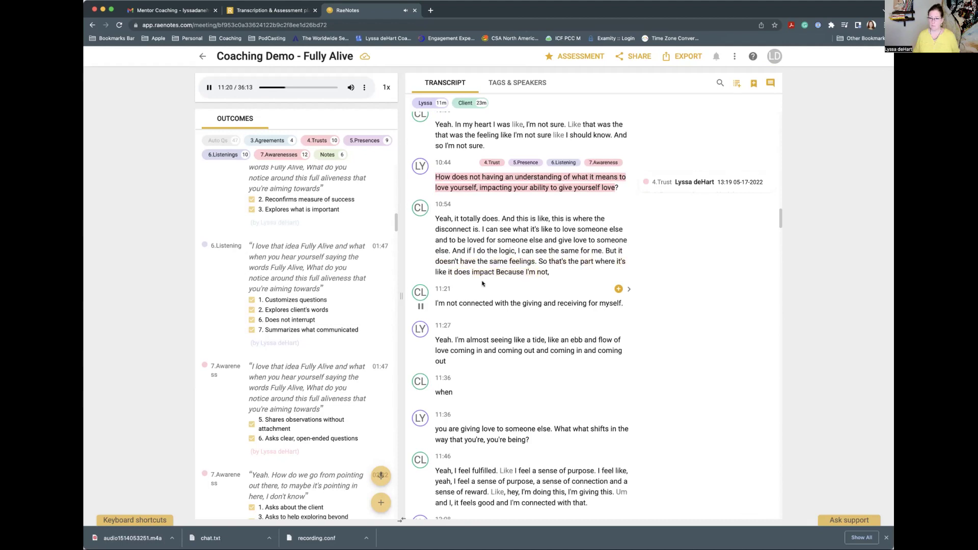
Change "Because" to lowercase in "does impact because I'm not" and merge the client's 11:21 passage into the 10:54 one.
click(499, 272)
key(BackSpace)
text(b)
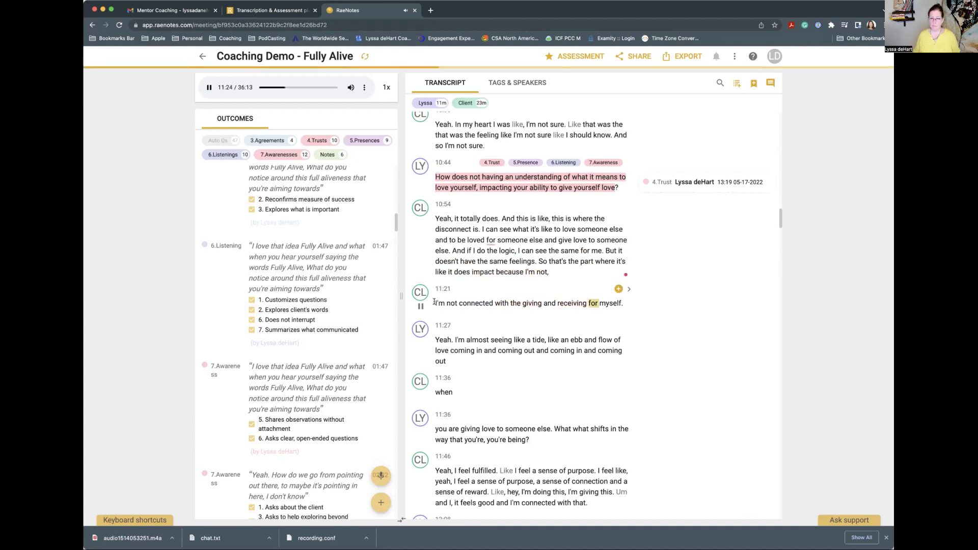
key(BackSpace)
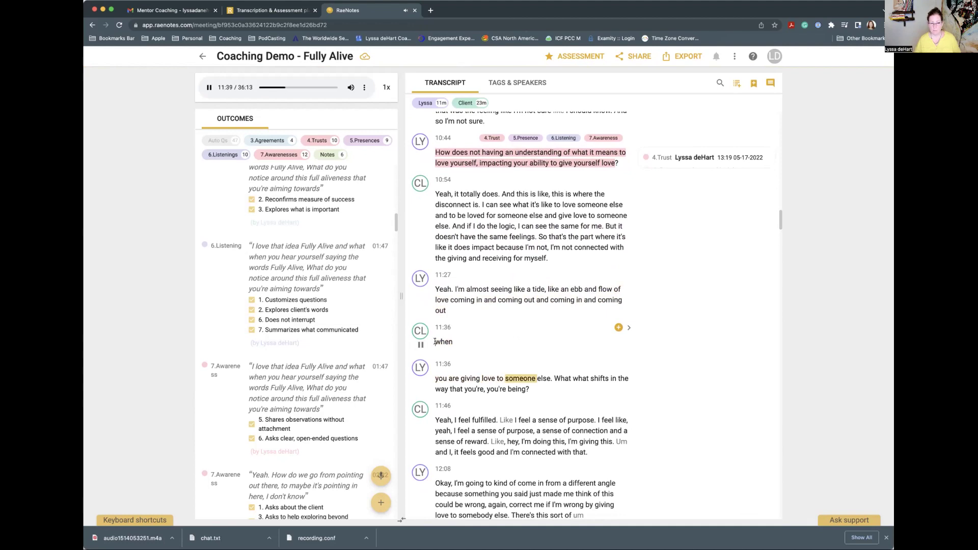
Merge both 11:36 passages into the coach's 11:27 passage, ending the first sentence after "coming out" and starting the following one with "When".
key(BackSpace)
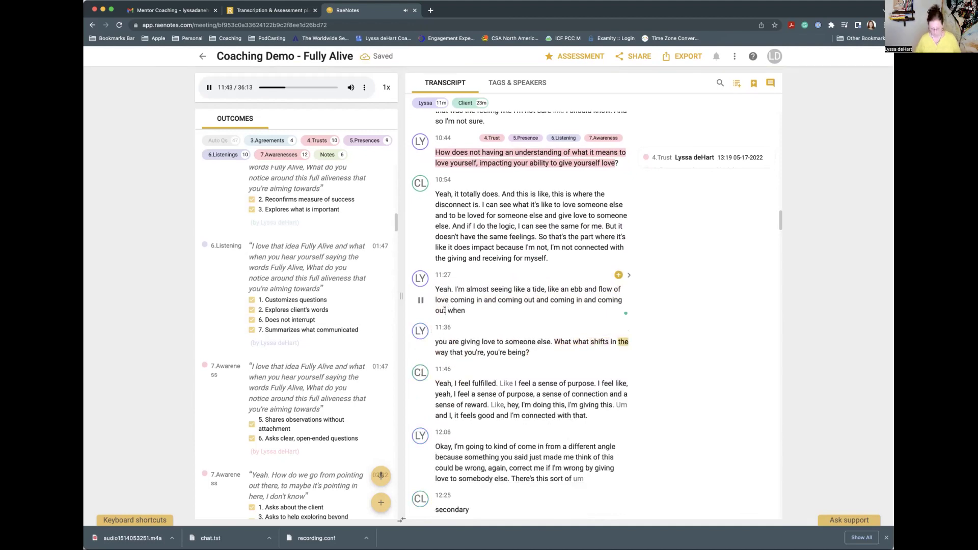
text(.)
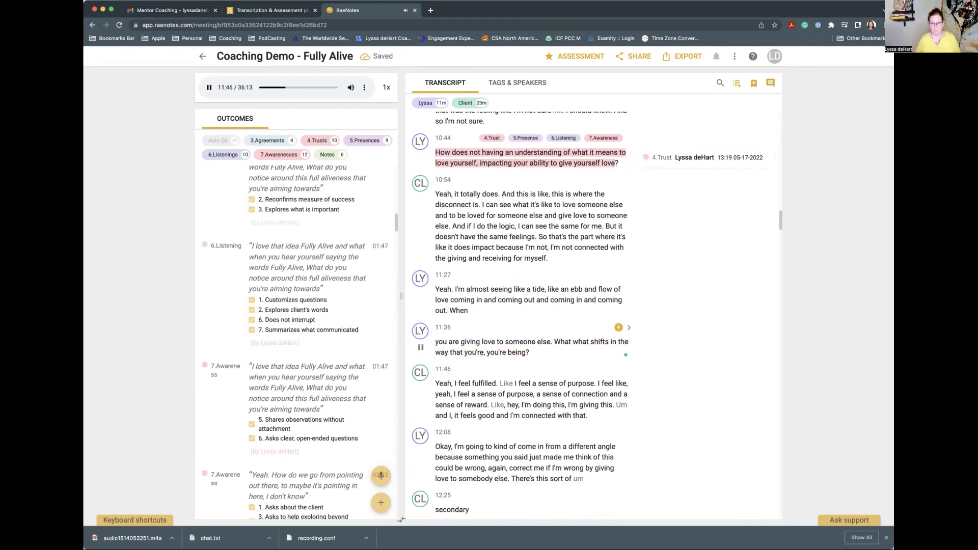
key(BackSpace)
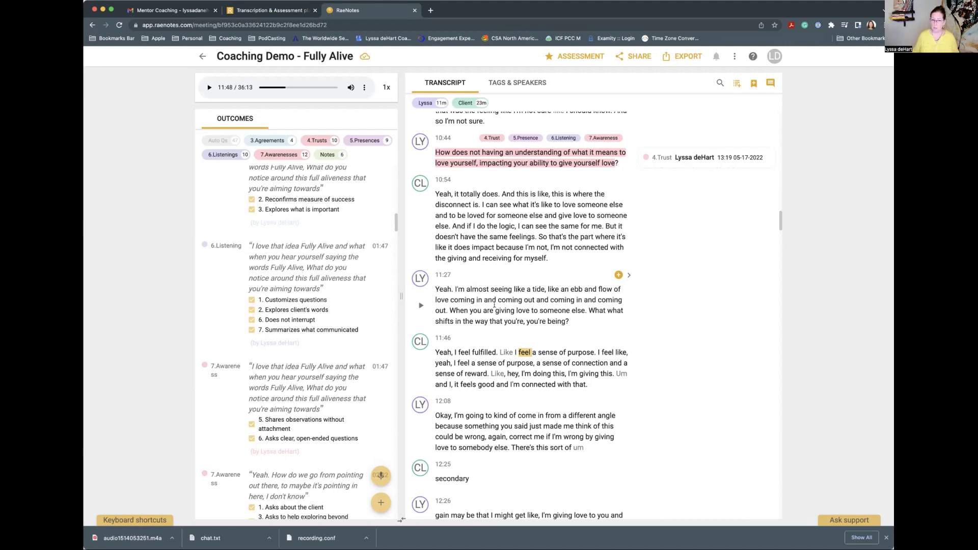
Tag the 11:27 passage as 4.Trust with markers 1, Respects talents and insights, and 4, Partners by inviting to respond.
click(617, 276)
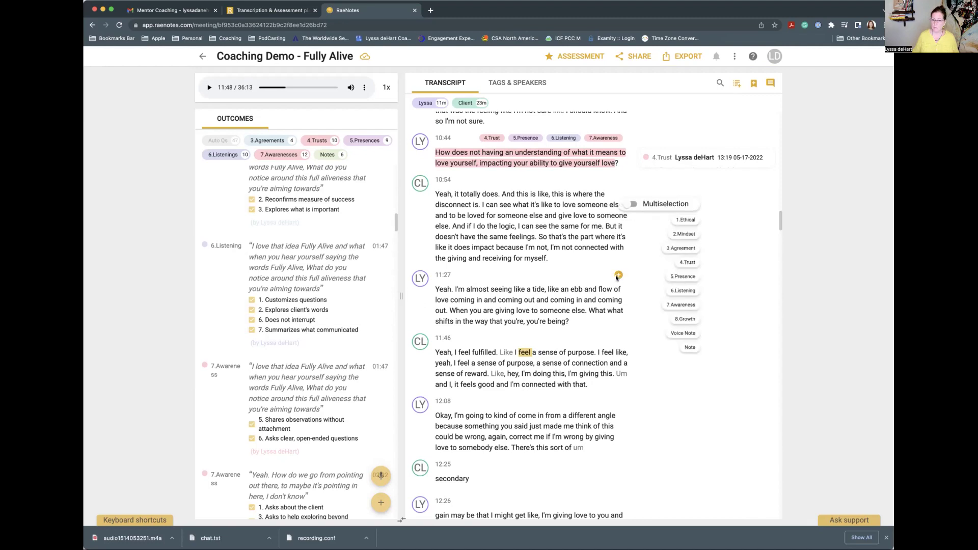
click(687, 263)
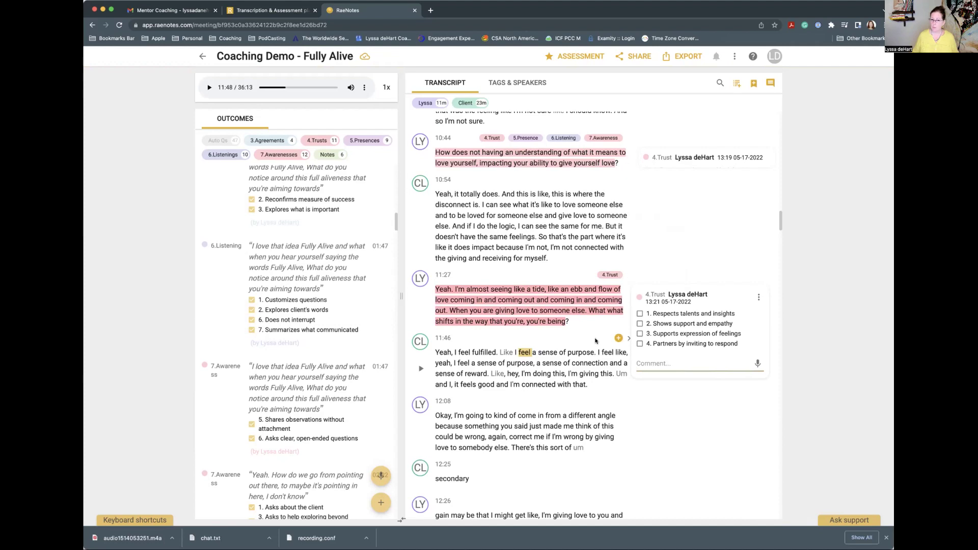
click(639, 344)
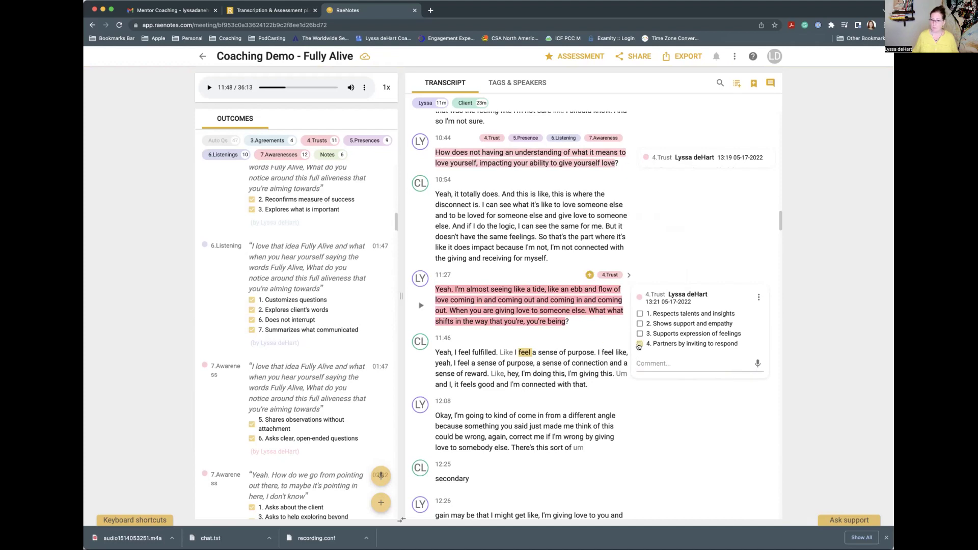
click(639, 314)
Tag the 11:27 passage as 5.Presence with markers 1, Responds to the whole person, 4, Demonstrates curiosity, and 5, Allows space for silence.
click(590, 275)
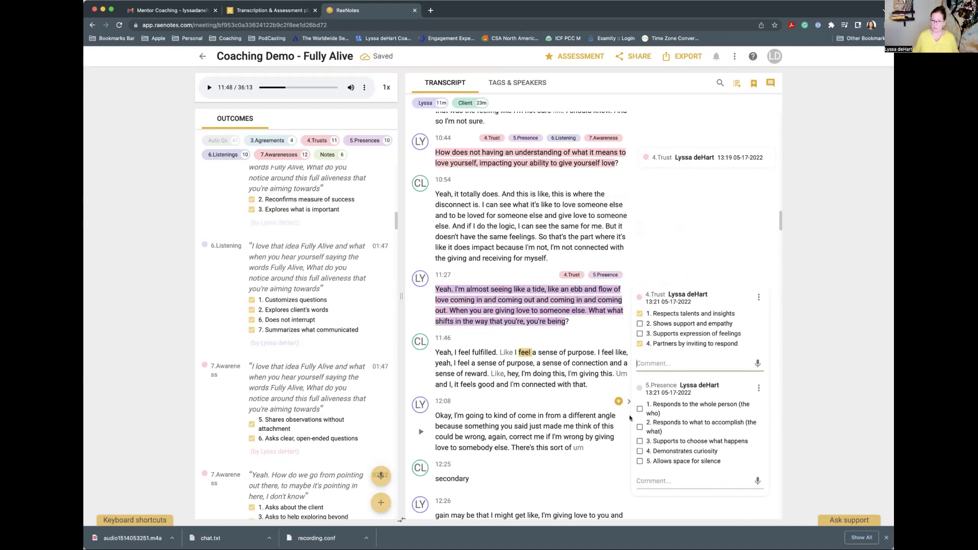
click(640, 409)
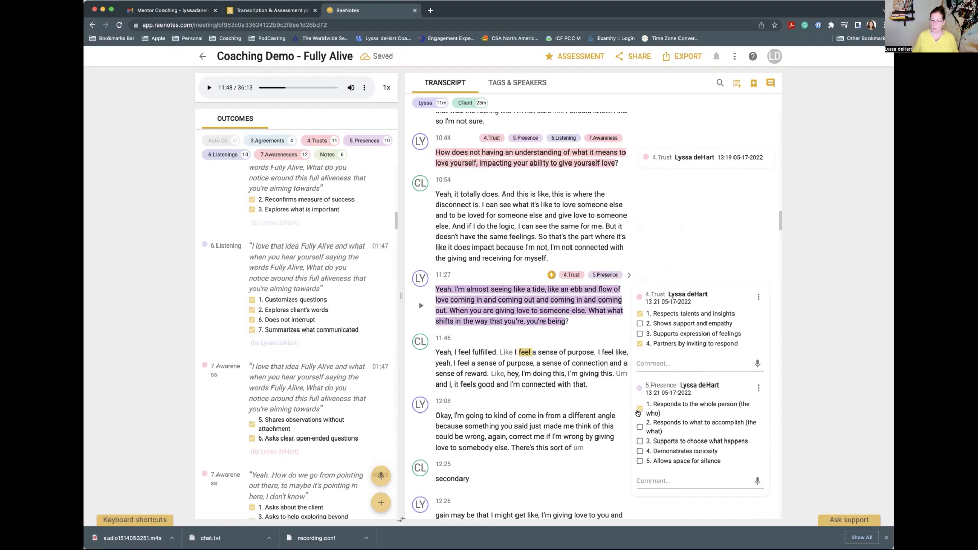
click(640, 452)
click(639, 460)
Tag the 11:27 passage as 6.Listening with markers 1, 2, 3, 5 and 7, from Customizes questions to Summarizes what communicated.
click(550, 274)
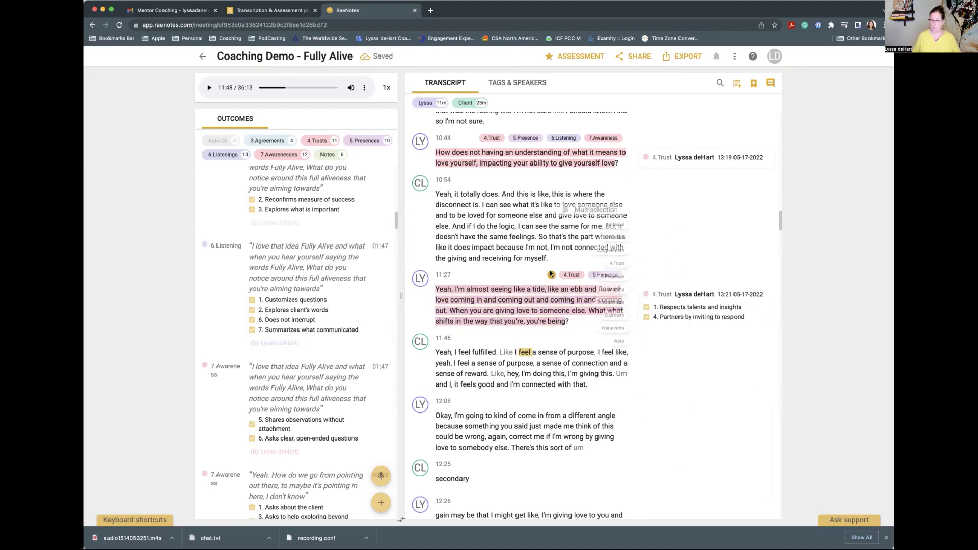
click(612, 291)
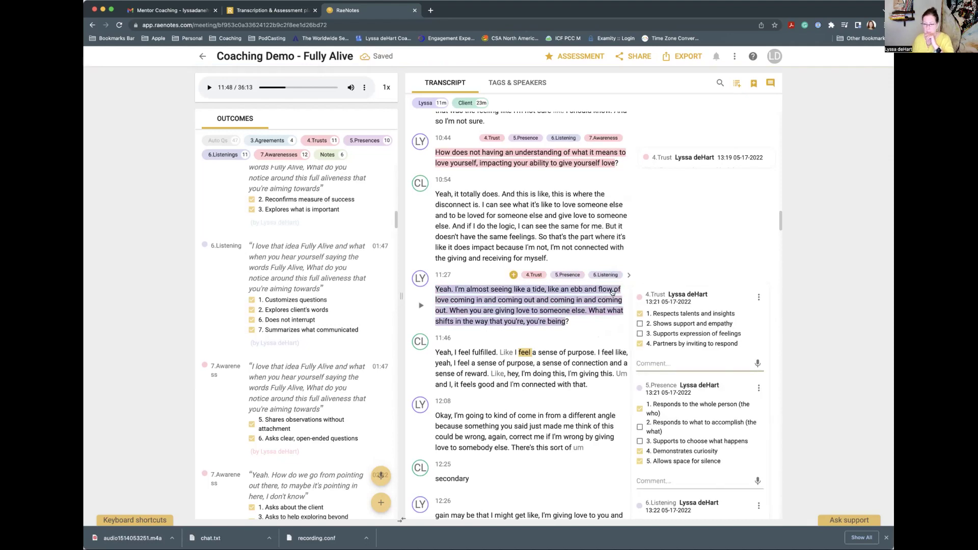
scroll(643, 373, down, 4)
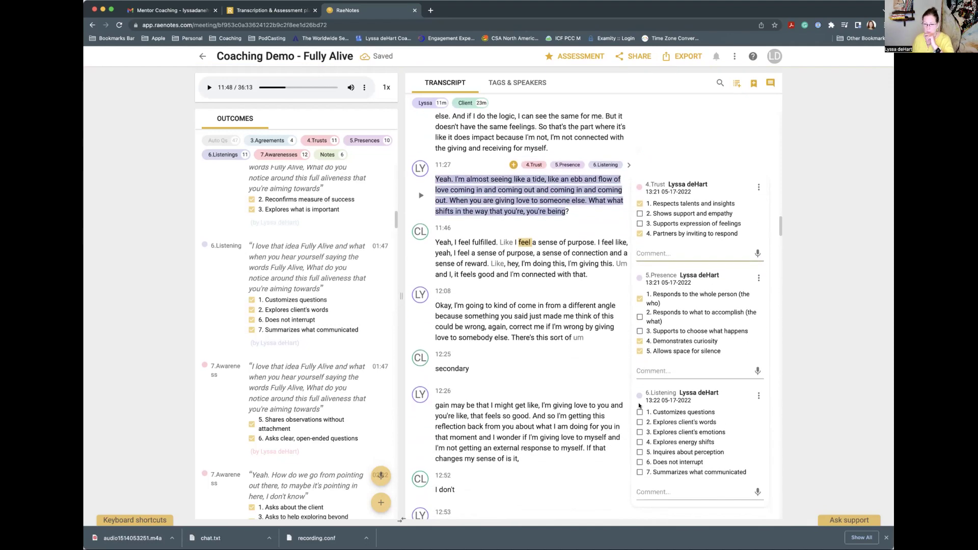
click(638, 413)
click(640, 422)
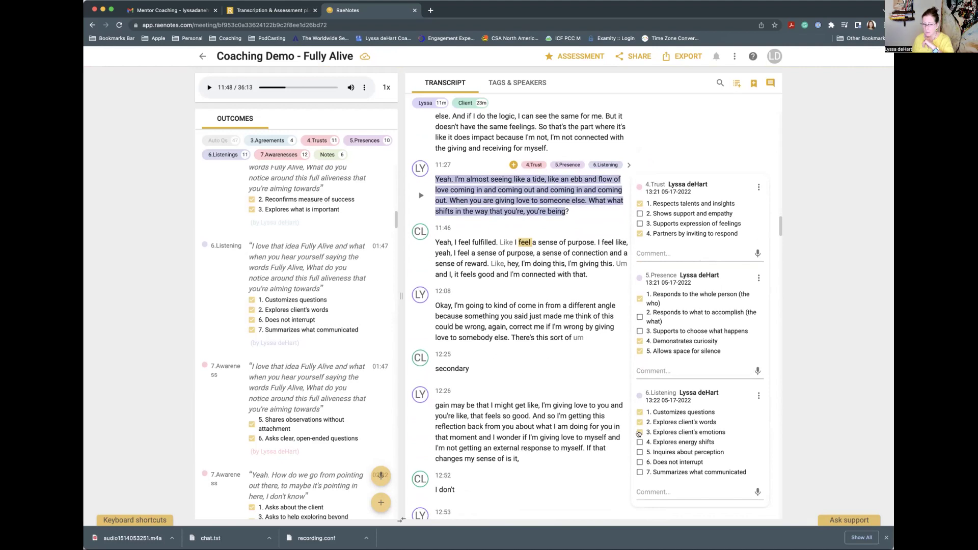
click(639, 432)
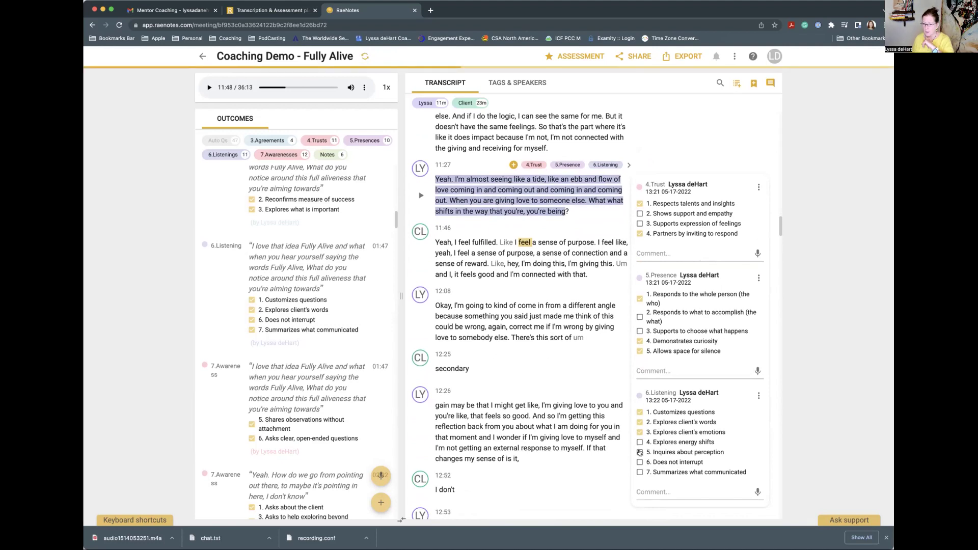
click(639, 453)
click(639, 472)
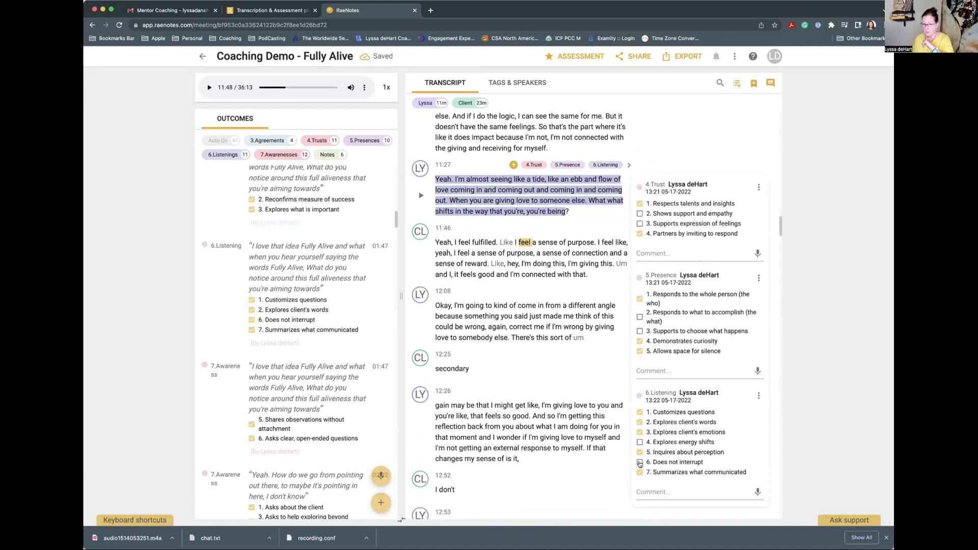
Tag the 11:27 passage as 7.Awareness with markers 1, 3, 5, 6, 7 and 8, from Asks about the client to Allows most of the talking.
click(514, 165)
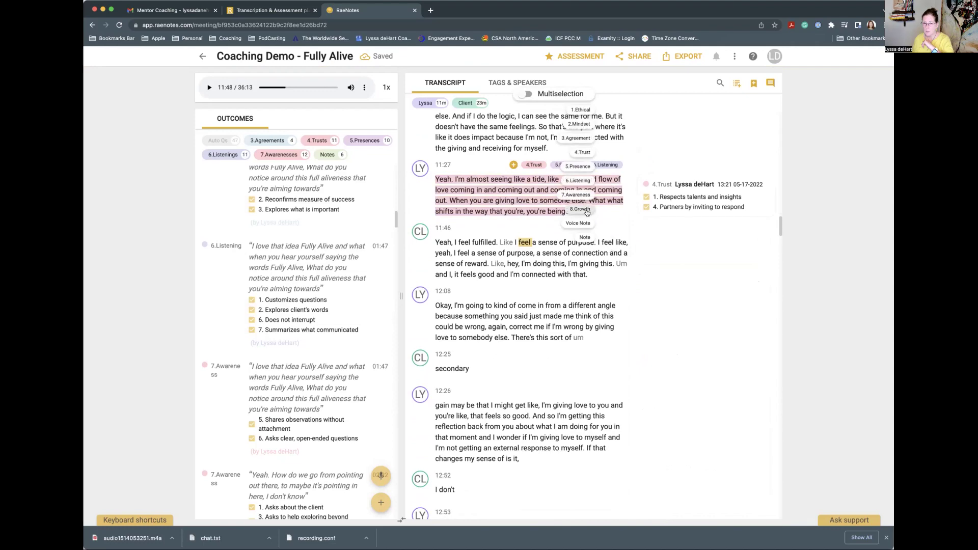
click(575, 194)
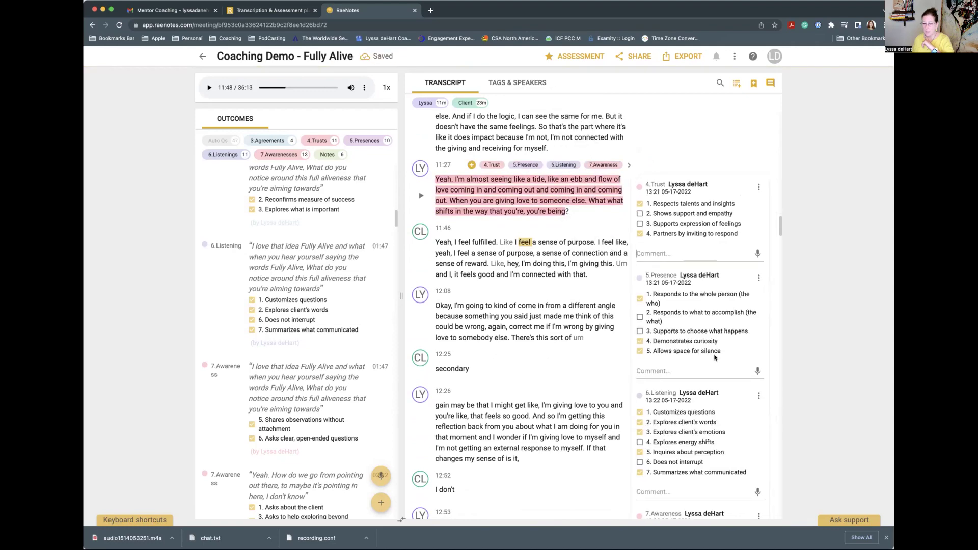
scroll(711, 357, down, 5)
scroll(711, 357, down, 2)
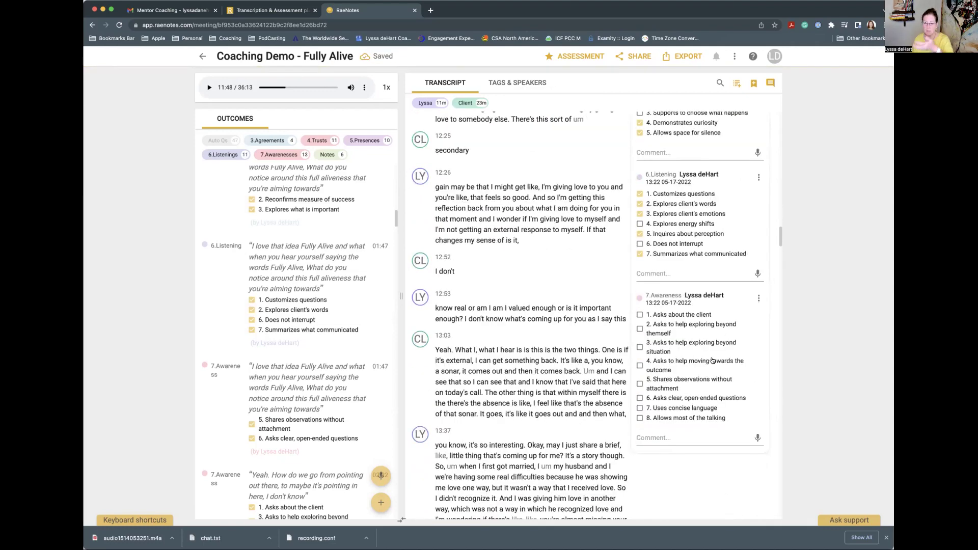
click(639, 311)
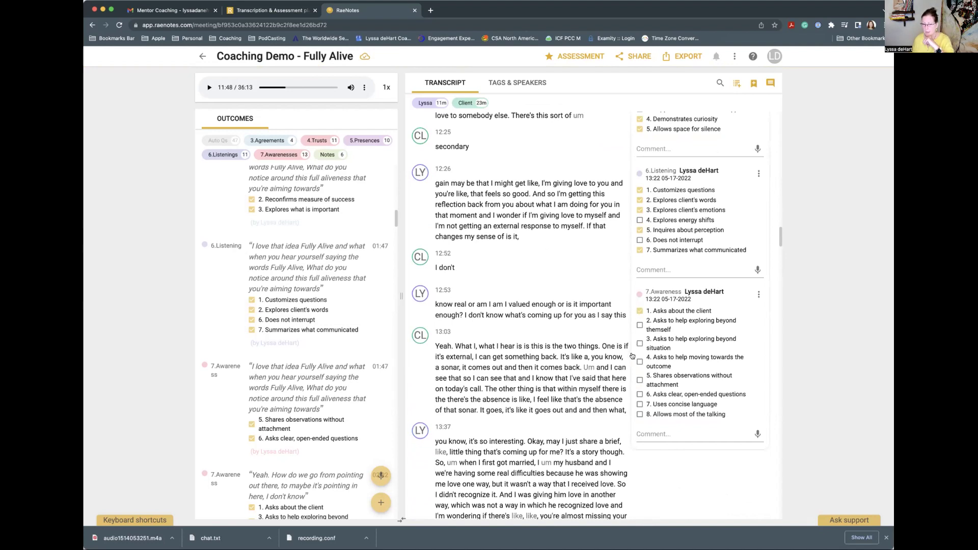
click(640, 379)
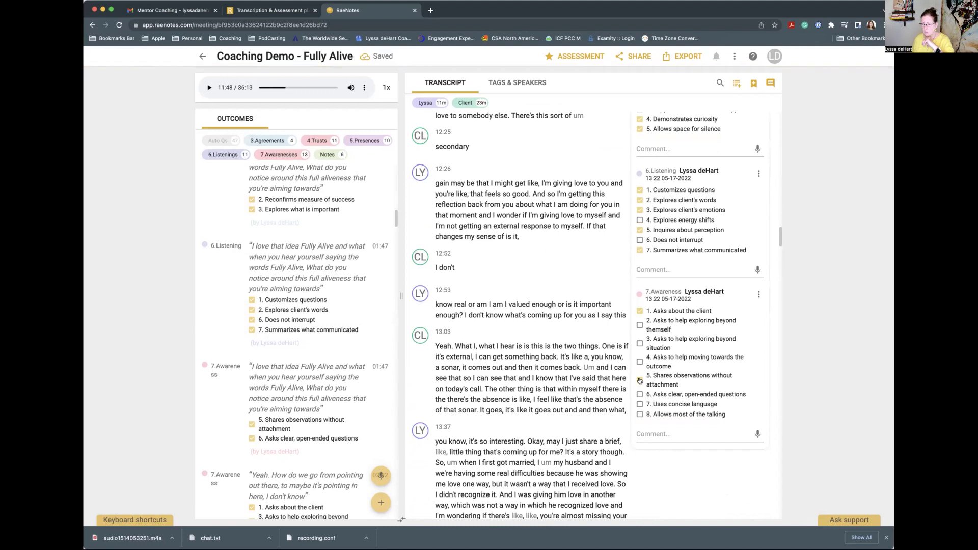
click(640, 395)
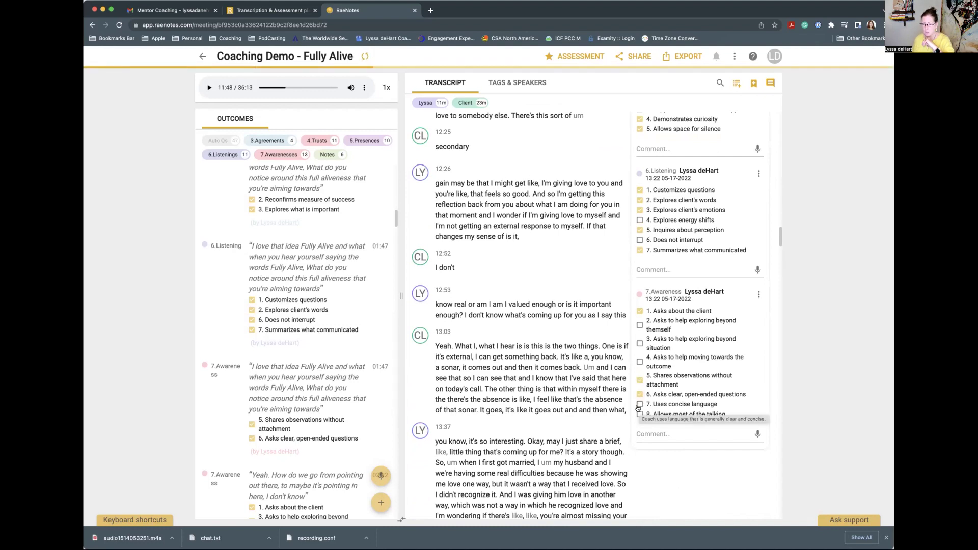
click(639, 406)
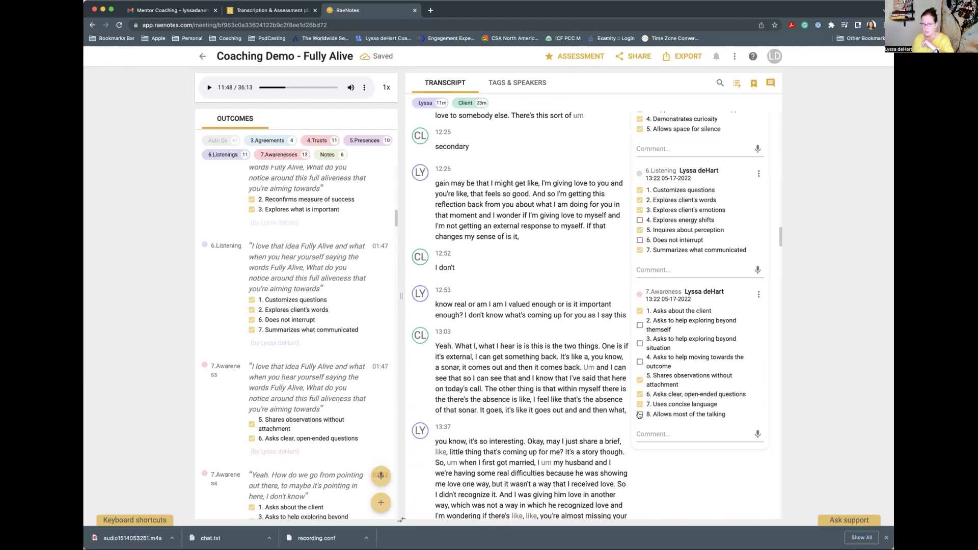
click(639, 415)
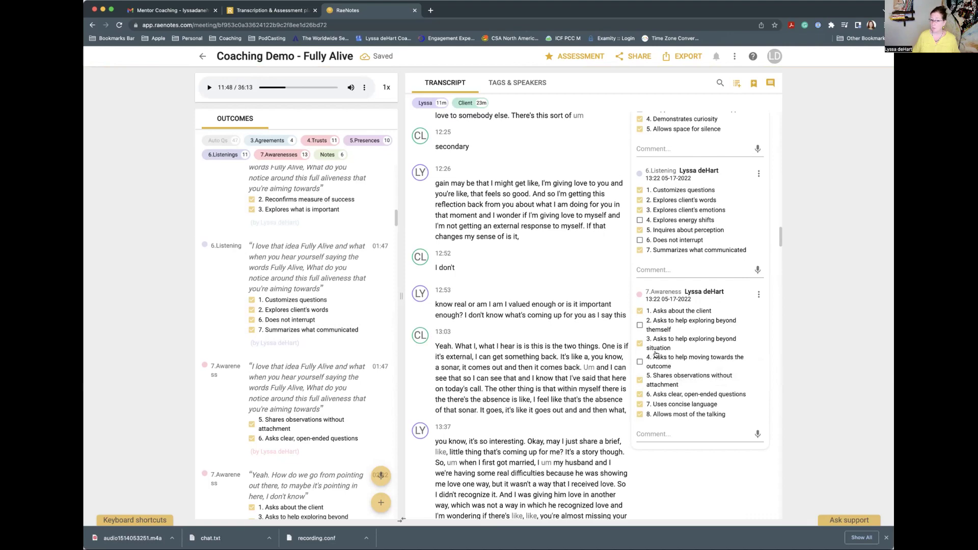
Widen the outcomes list and review the competency tags and markers recorded for passages up to 08:03.
scroll(663, 348, up, 5)
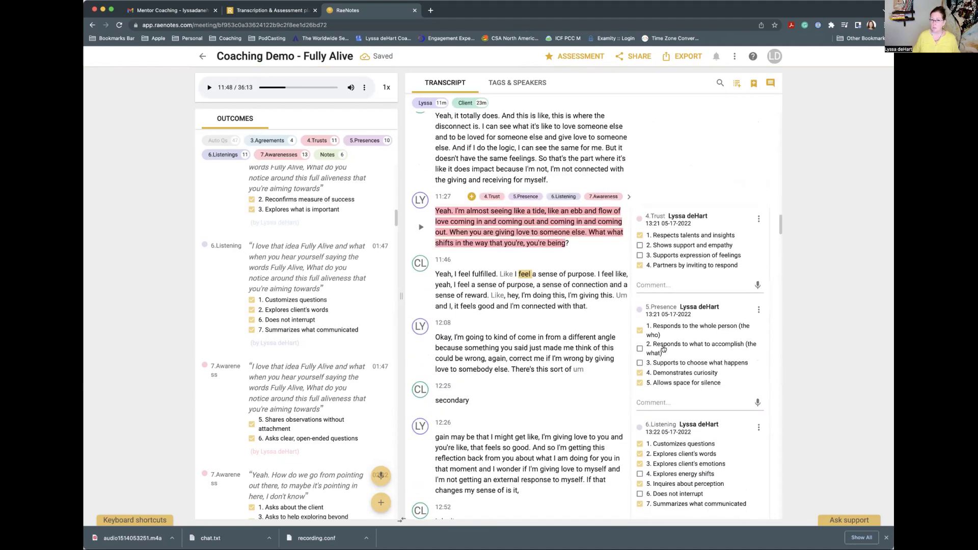
scroll(560, 284, up, 1)
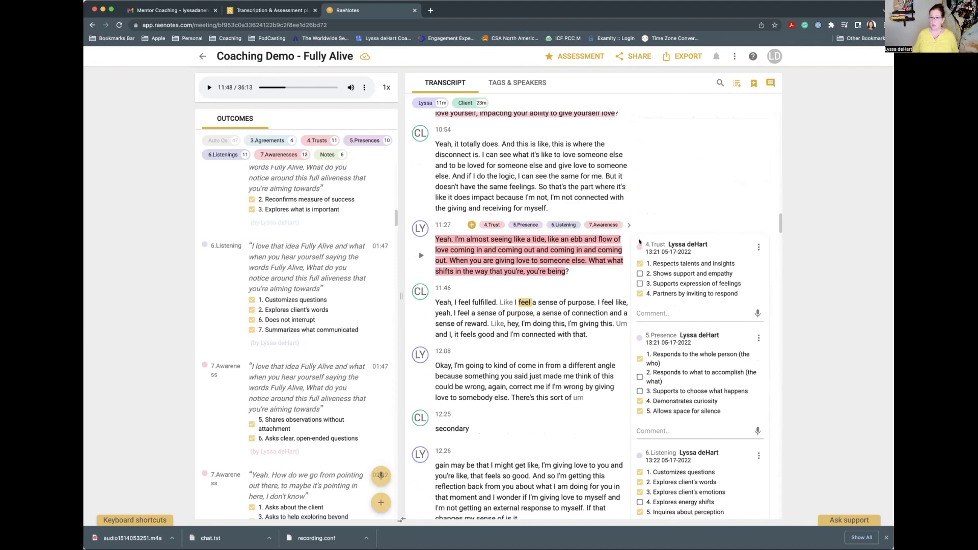
scroll(343, 199, down, 10)
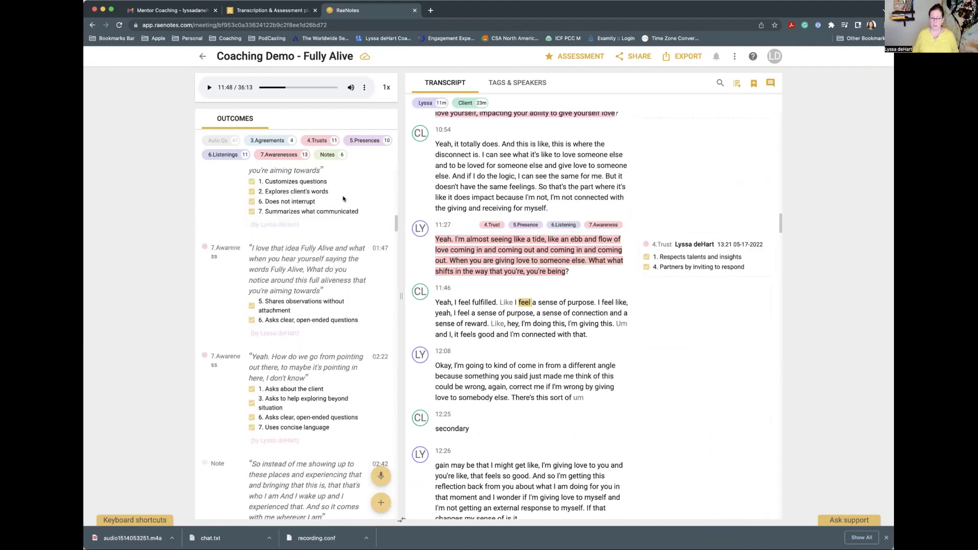
scroll(343, 199, down, 5)
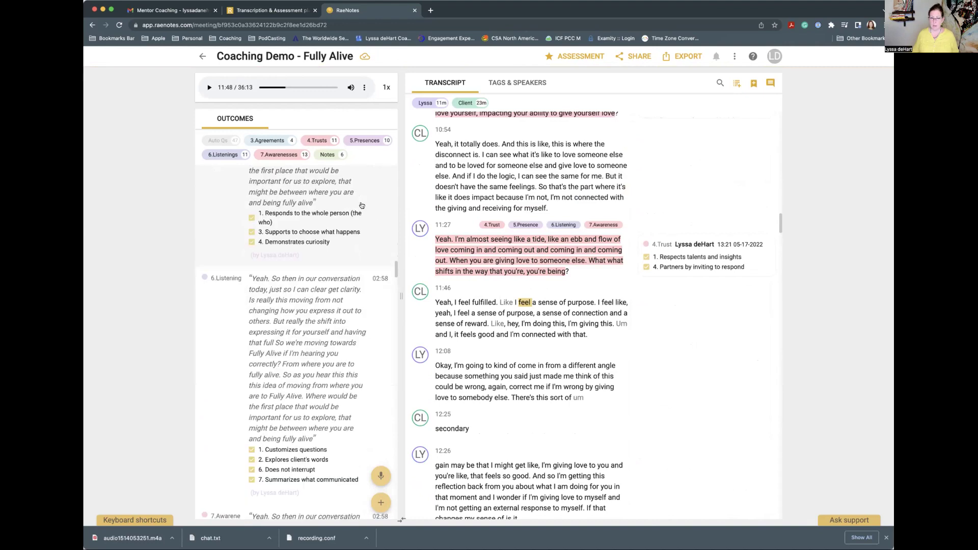
drag(401, 296, 534, 295)
scroll(400, 236, down, 7)
scroll(400, 235, down, 8)
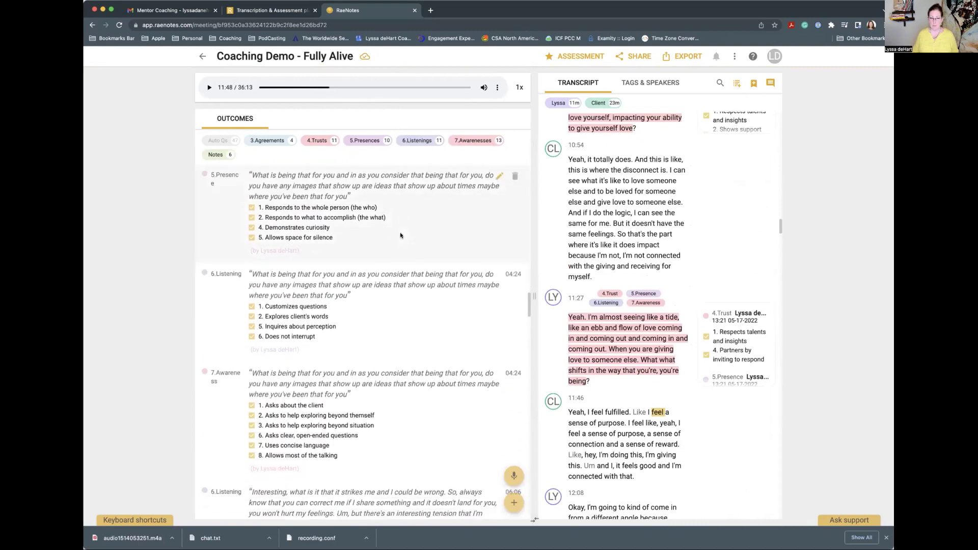
scroll(400, 236, down, 5)
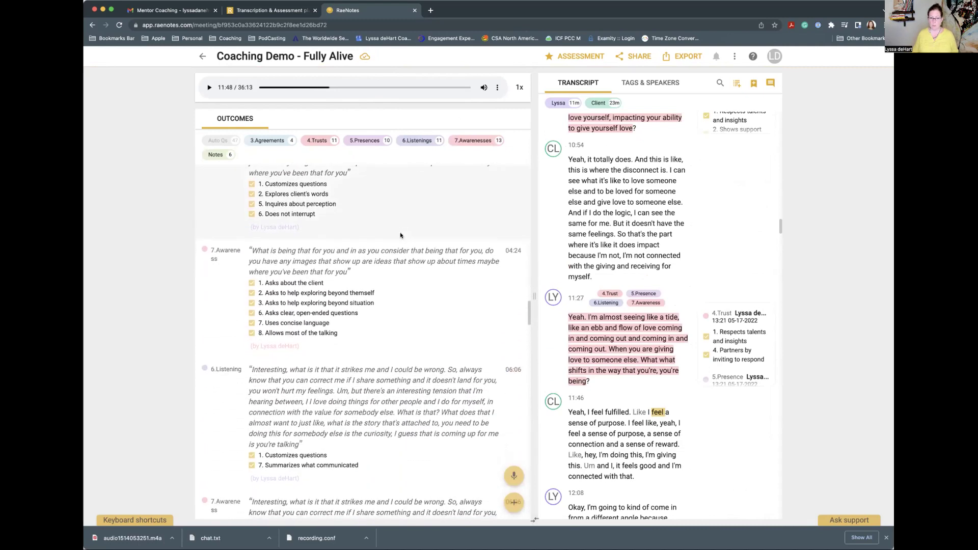
scroll(400, 236, up, 4)
scroll(401, 235, down, 6)
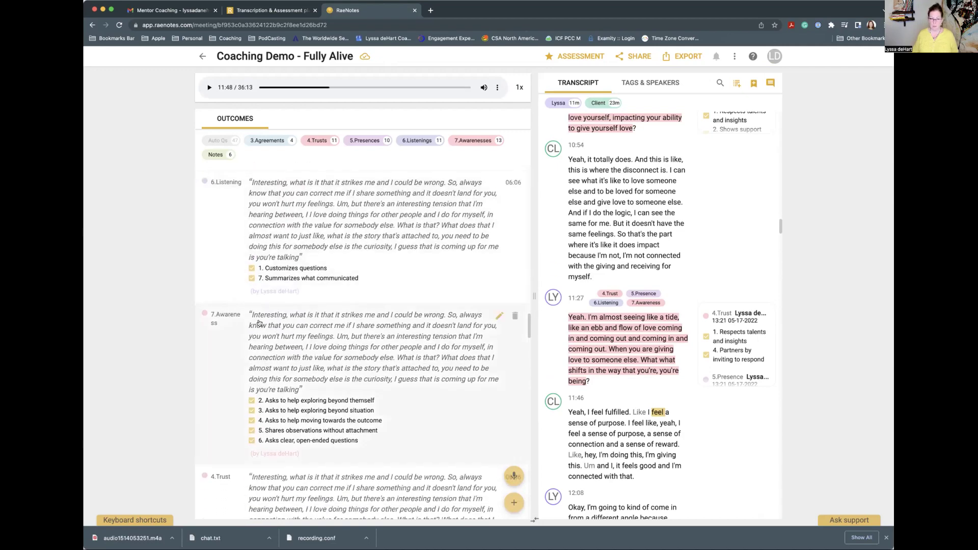
scroll(214, 323, down, 6)
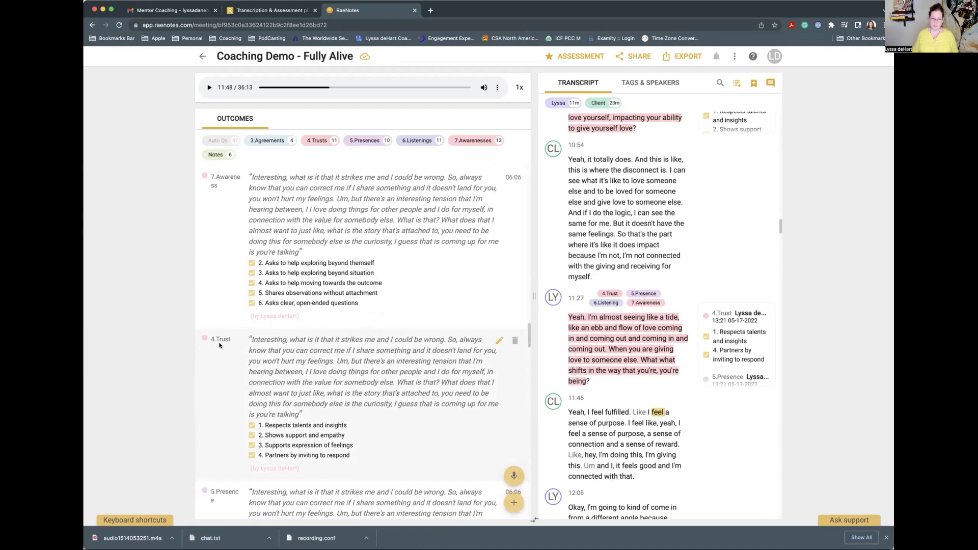
scroll(219, 345, down, 8)
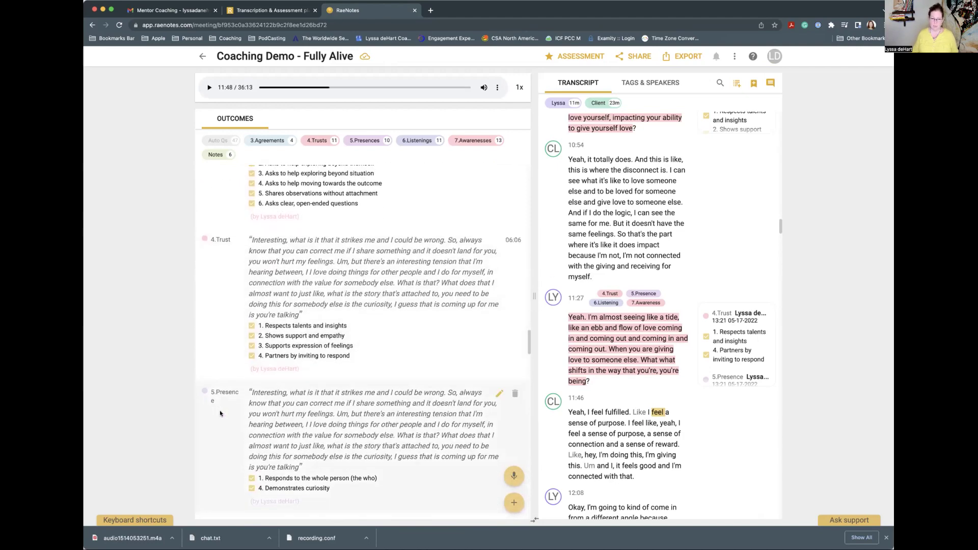
scroll(220, 412, down, 3)
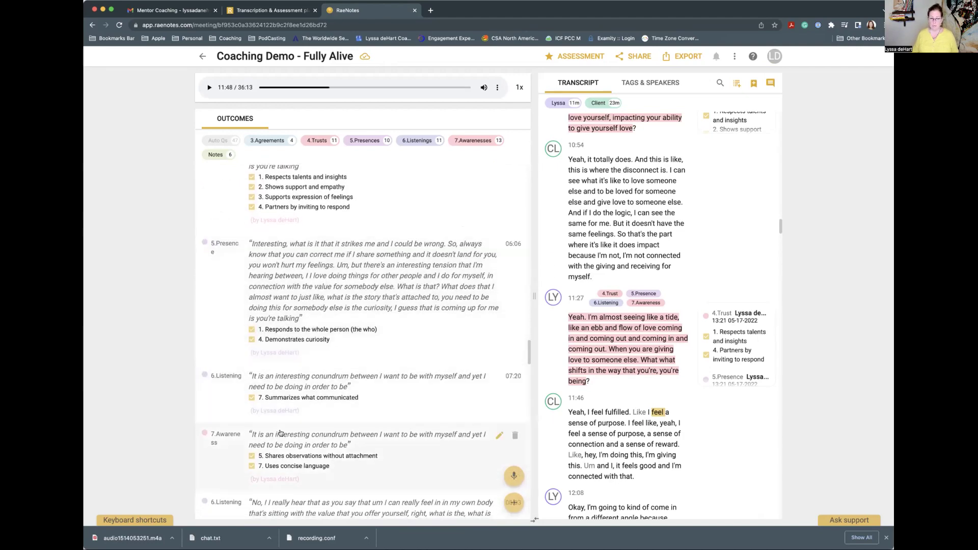
scroll(280, 433, down, 3)
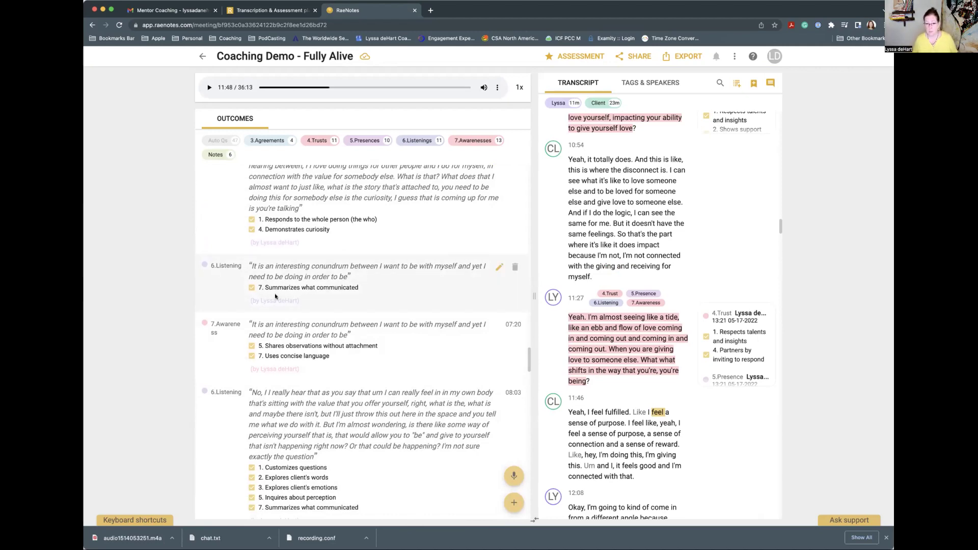
scroll(275, 297, up, 10)
scroll(275, 296, up, 10)
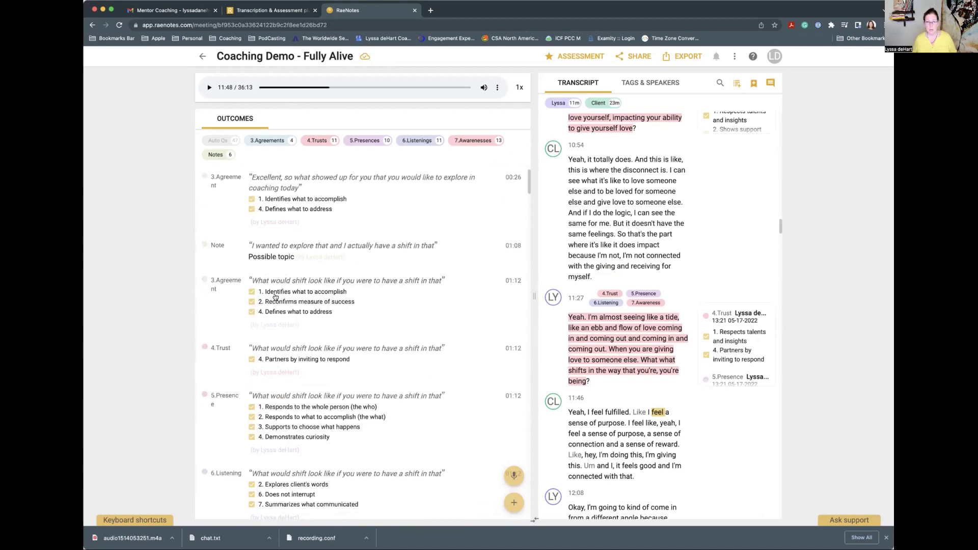
Filter out the 3.Agreements, 4.Trusts, 5.Presences, 6.Listenings, 7.Awarenesses and Notes entries so the outcomes list is empty.
click(263, 141)
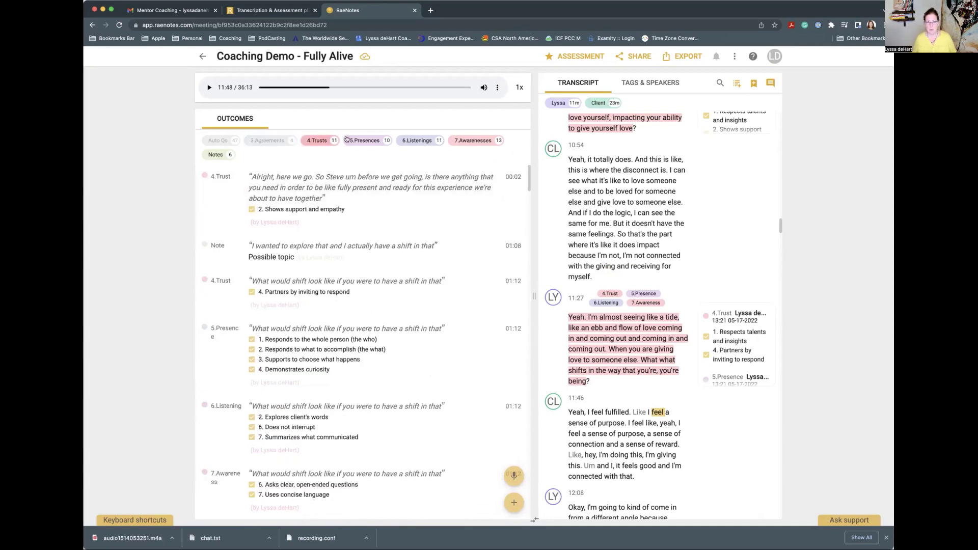
click(317, 140)
click(365, 140)
click(416, 141)
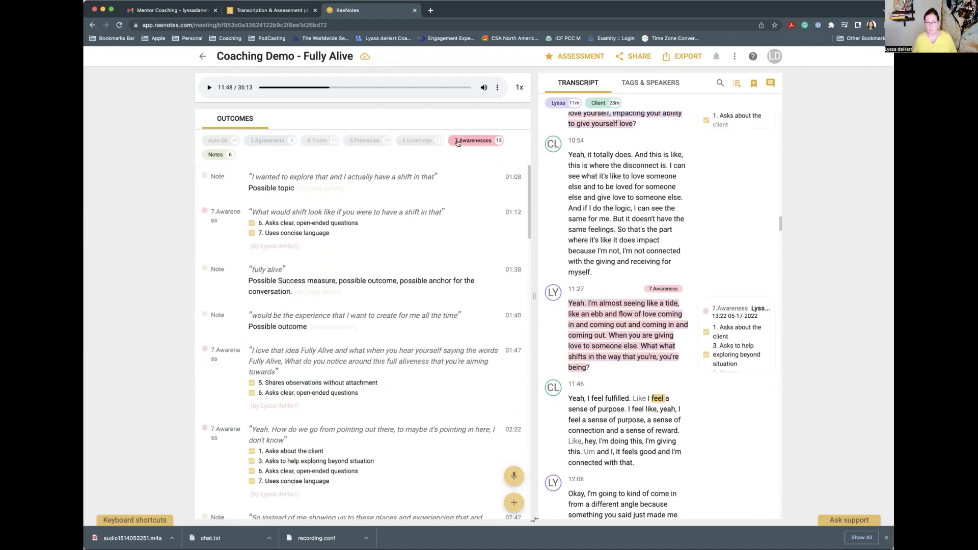
click(458, 142)
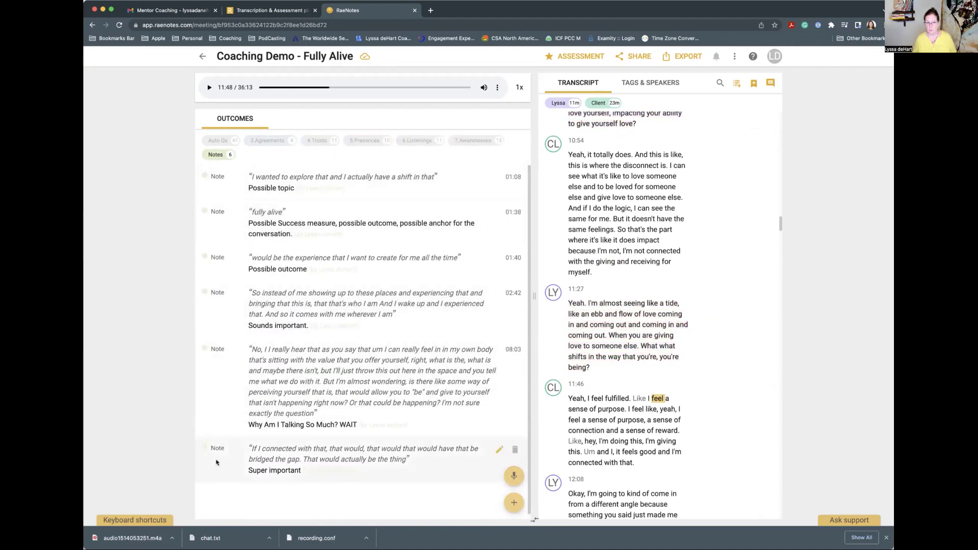
click(216, 154)
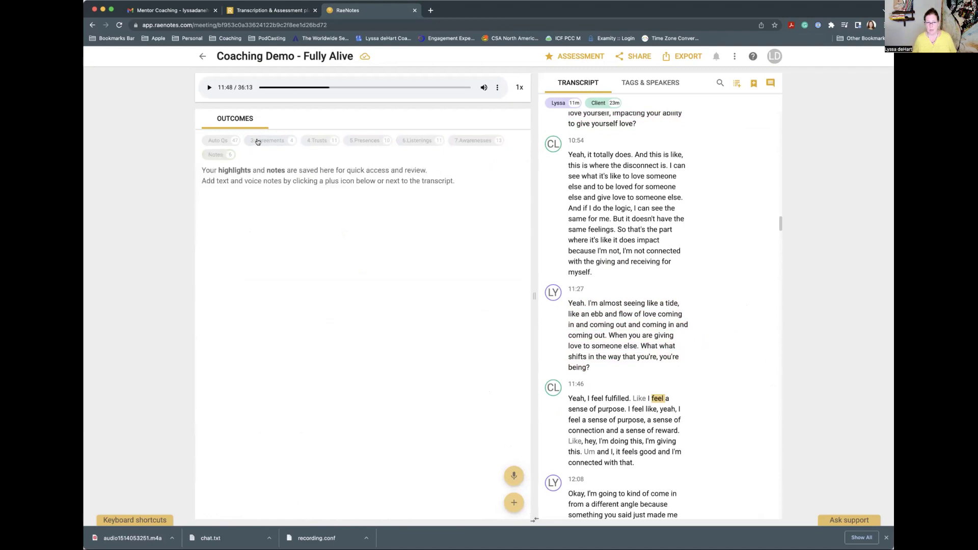
Show only the 3.Agreements entries, review their passages and markers, and hide them again.
click(258, 142)
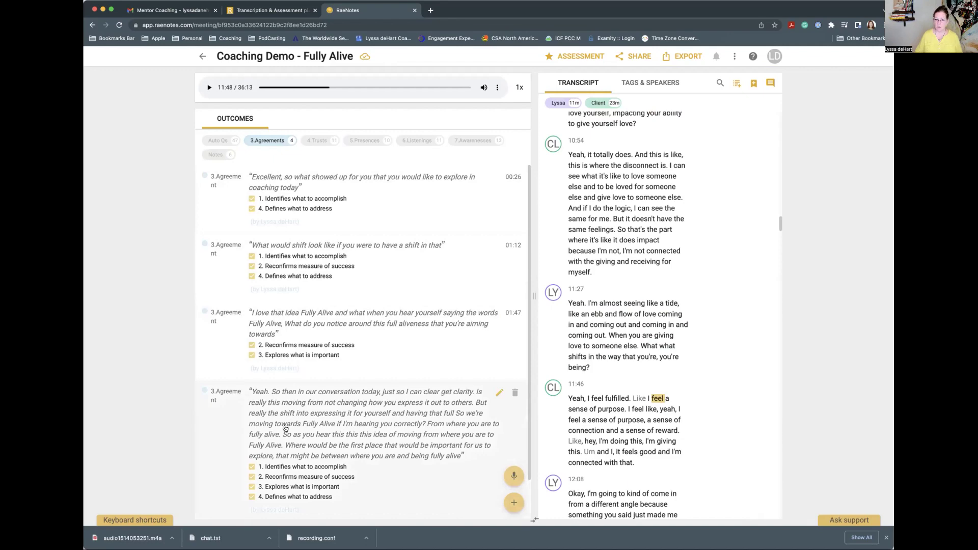
scroll(286, 428, down, 2)
scroll(285, 428, up, 2)
click(283, 141)
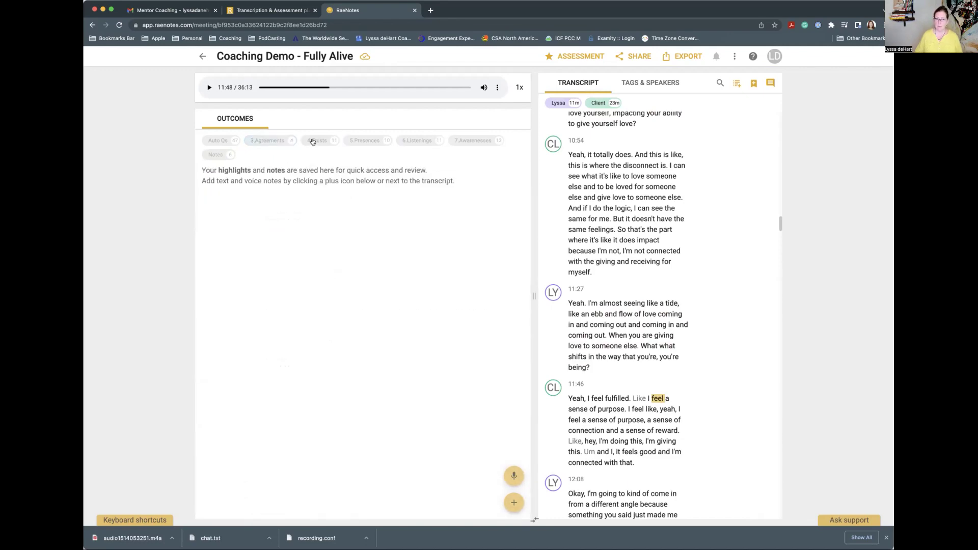
Show only the 4.Trusts entries in the outcomes and review their passages and markers.
click(313, 142)
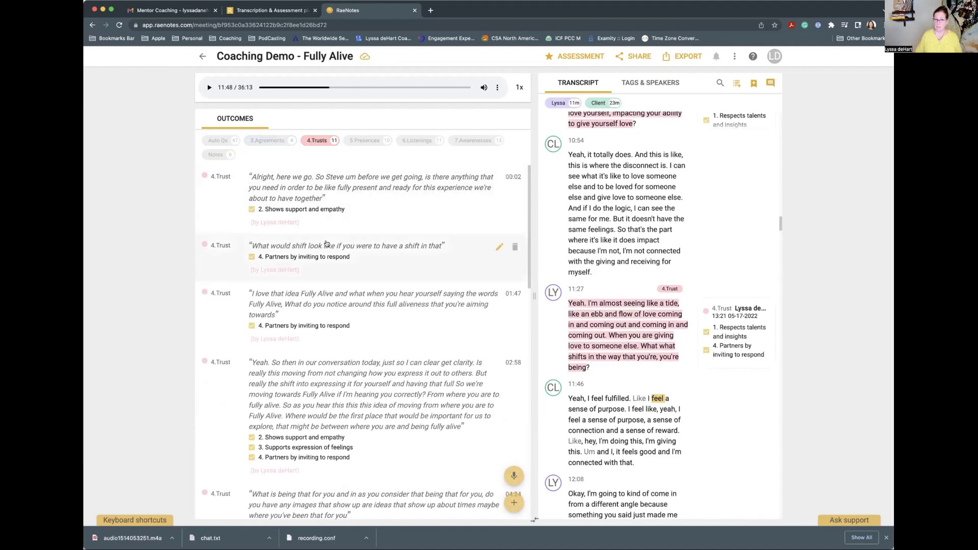
scroll(327, 243, down, 10)
scroll(326, 243, down, 5)
scroll(327, 244, up, 10)
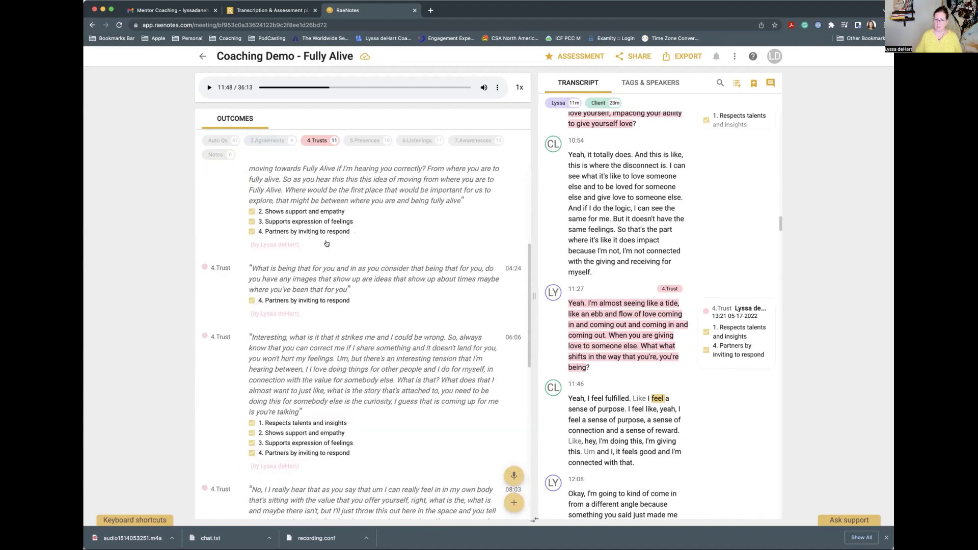
scroll(326, 243, up, 5)
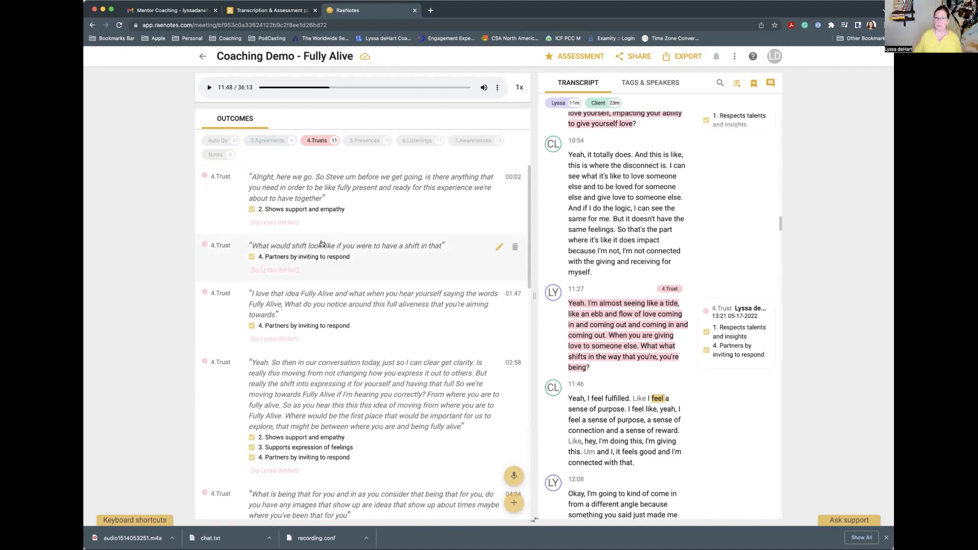
Show the 3.Agreements, 5.Presences, 6.Listenings, 7.Awarenesses and Notes entries again alongside 4.Trusts in the outcomes list.
click(264, 140)
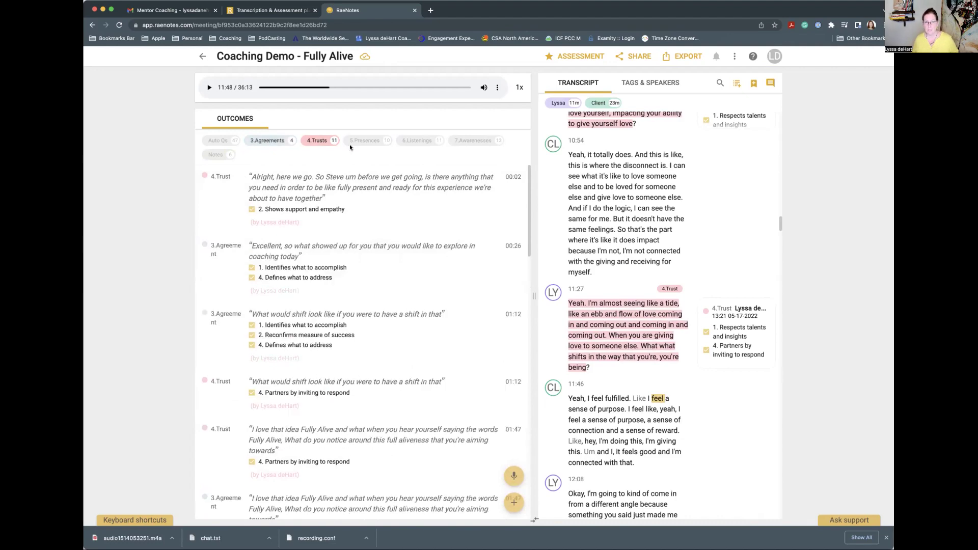
click(362, 141)
click(405, 142)
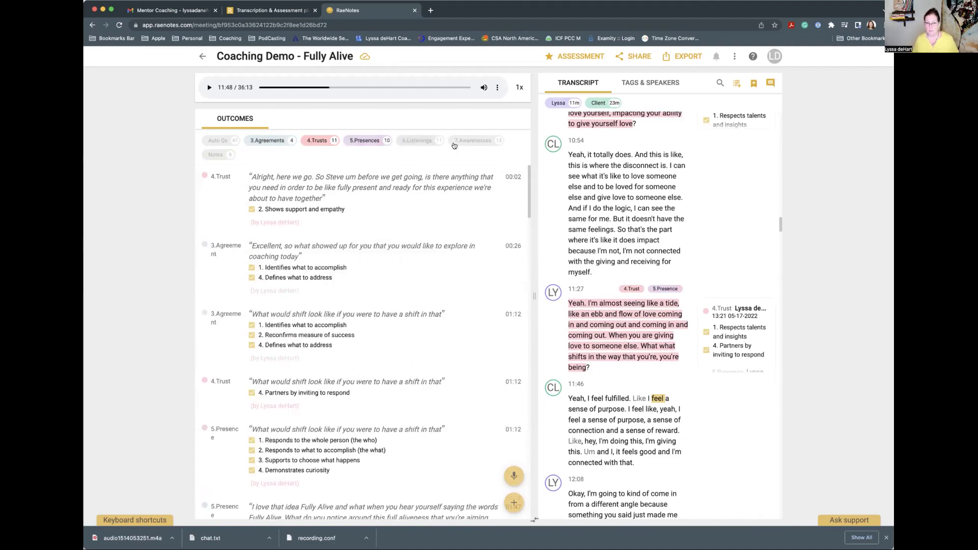
click(459, 143)
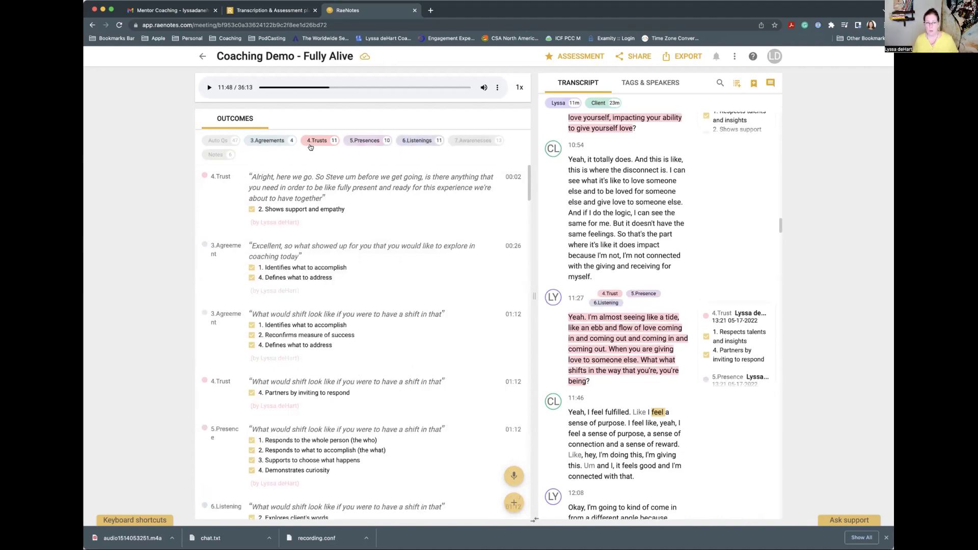
click(220, 155)
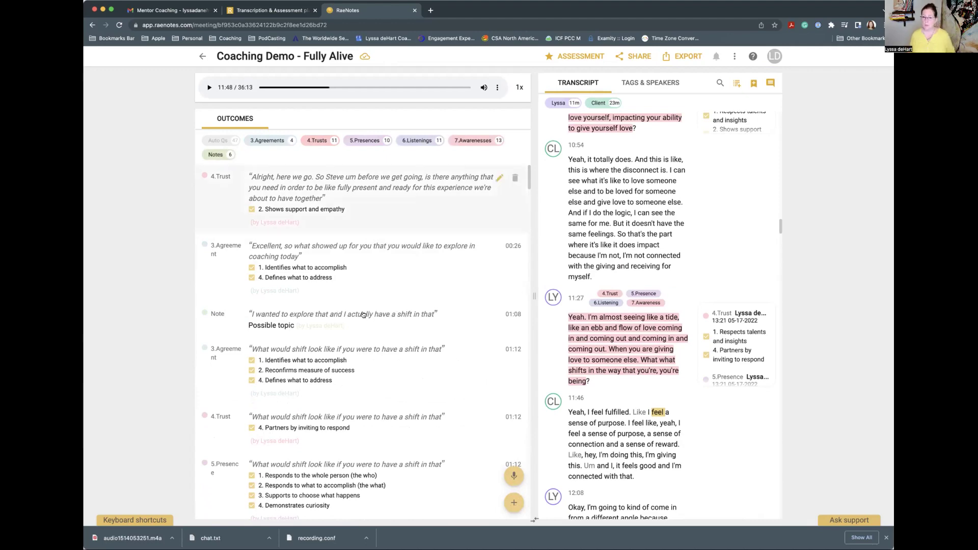
Widen the transcript and review its competency tags, markers and notes from the opening passage to the untagged passages around 20:00.
drag(532, 297, 402, 297)
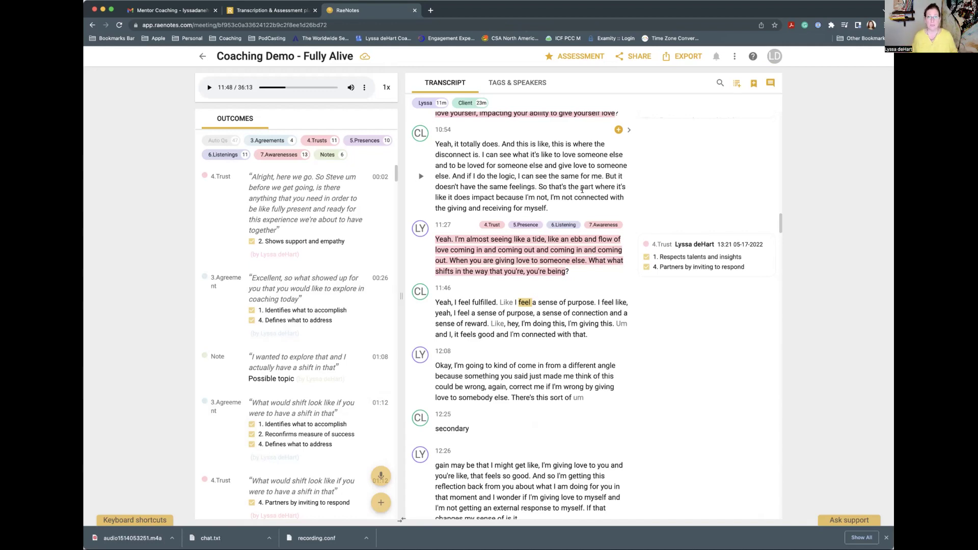
scroll(562, 197, up, 6)
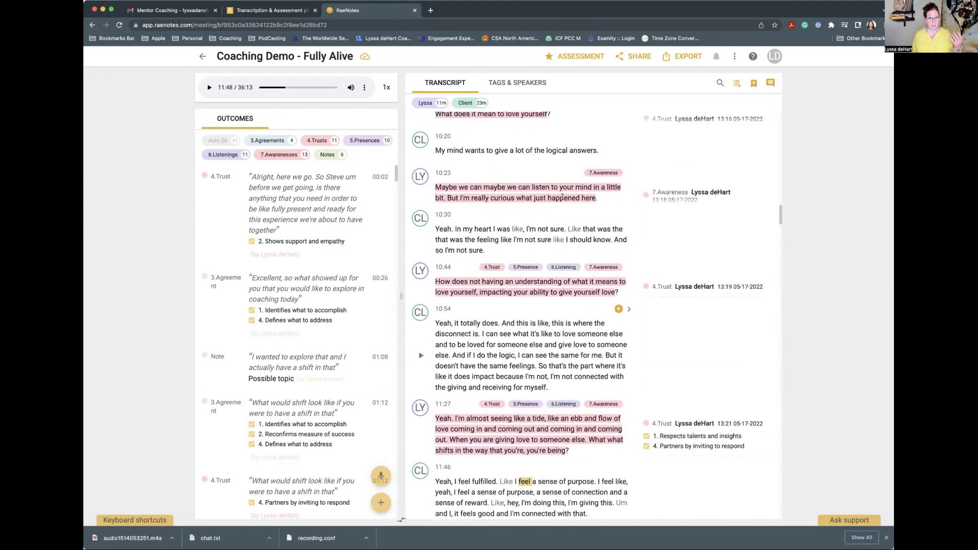
scroll(563, 197, up, 10)
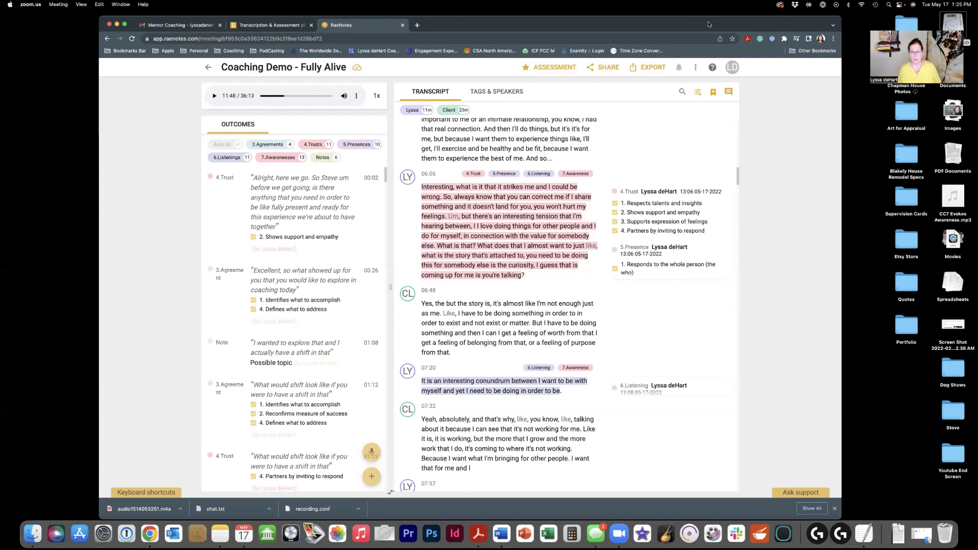
click(665, 64)
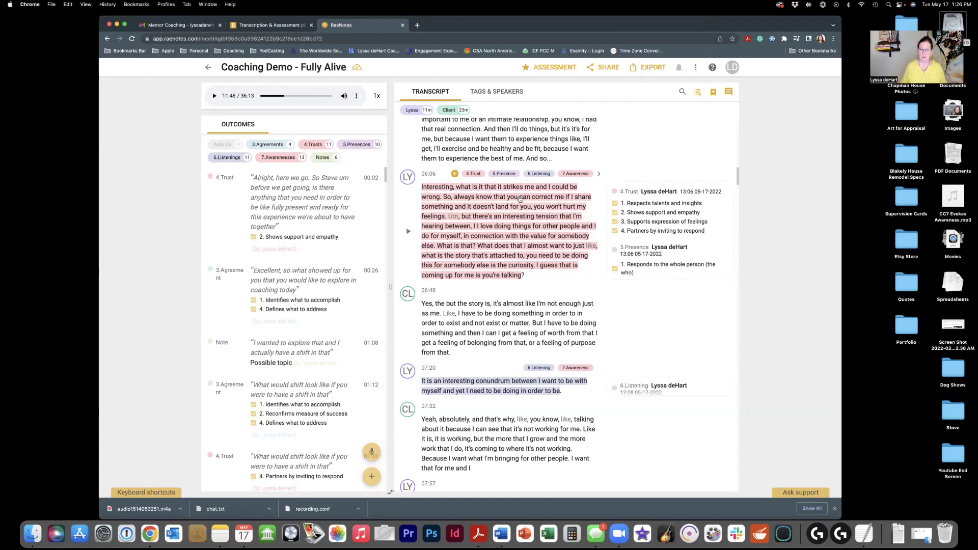
scroll(520, 198, up, 15)
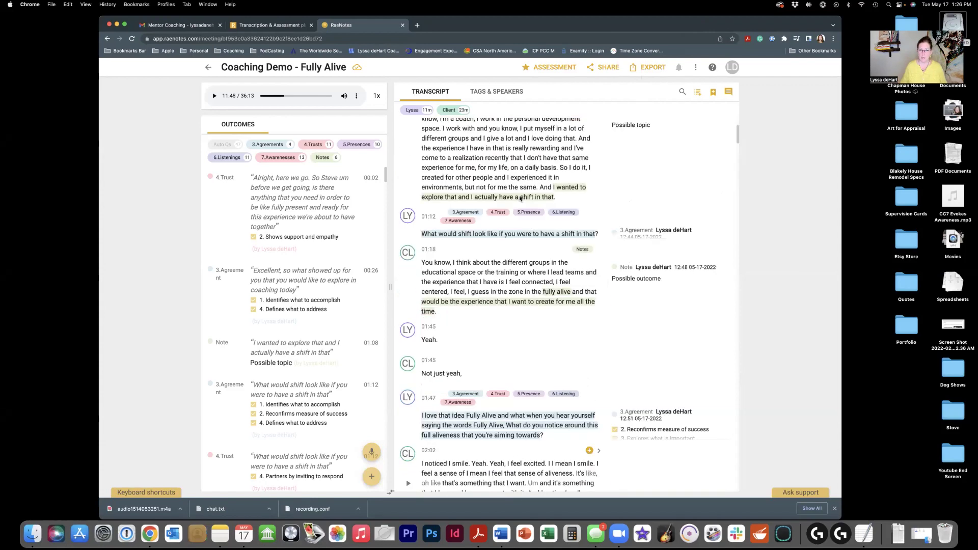
scroll(519, 198, up, 5)
scroll(519, 198, down, 12)
scroll(520, 197, down, 20)
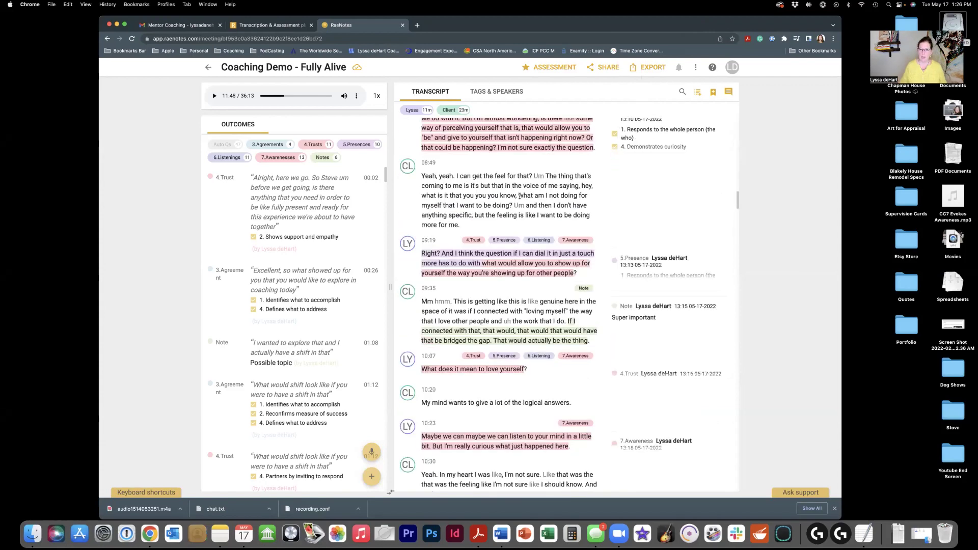
scroll(519, 196, down, 20)
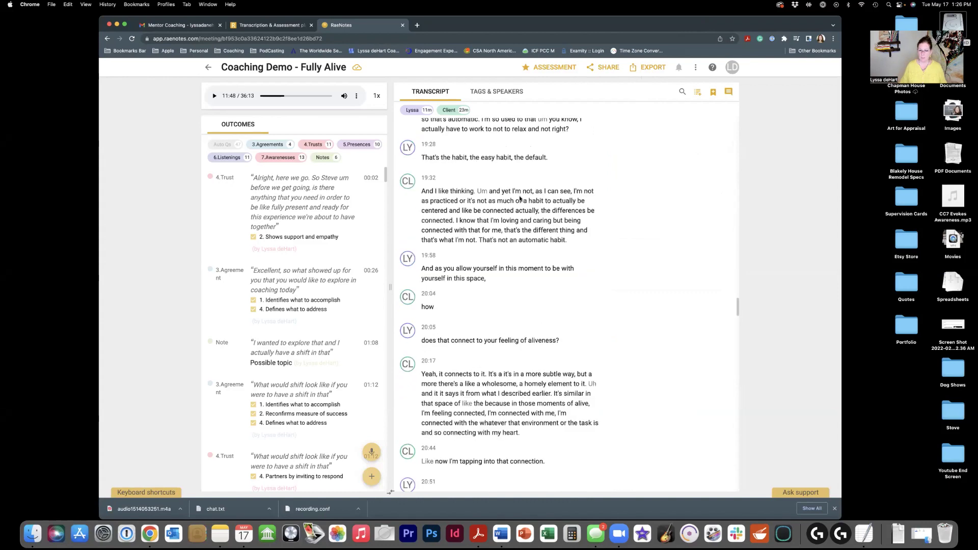
scroll(519, 204, up, 20)
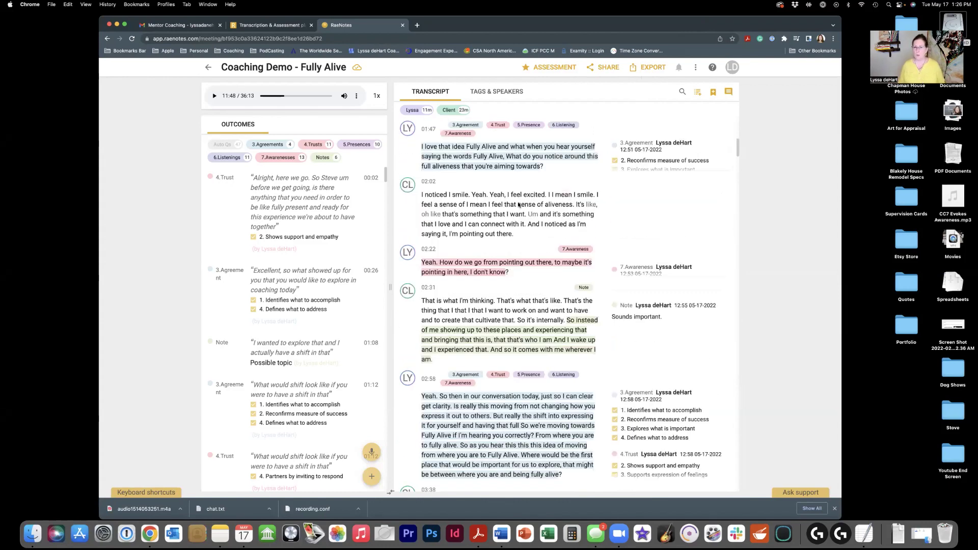
scroll(519, 204, up, 10)
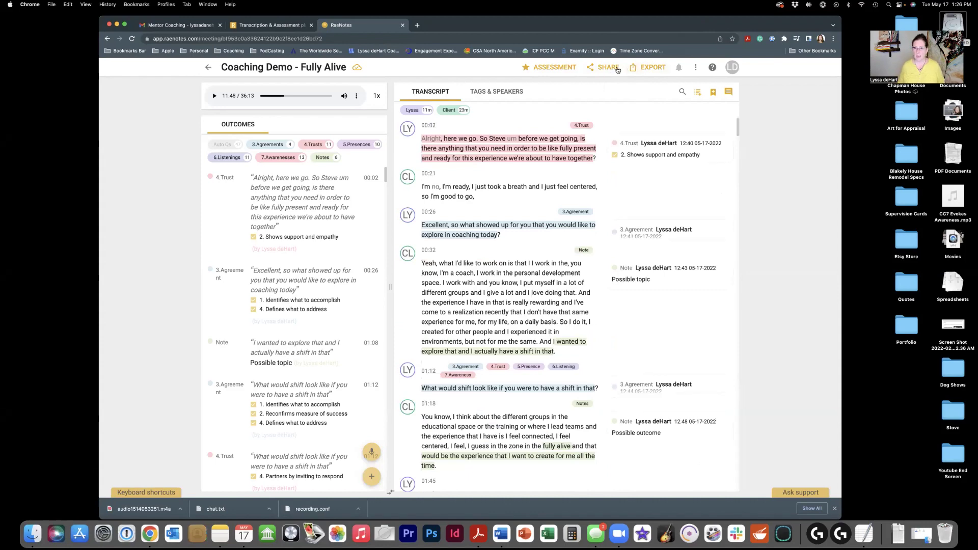
Examine the sharing options, including the permission setting for an additional user or group, and leave without saving.
click(608, 67)
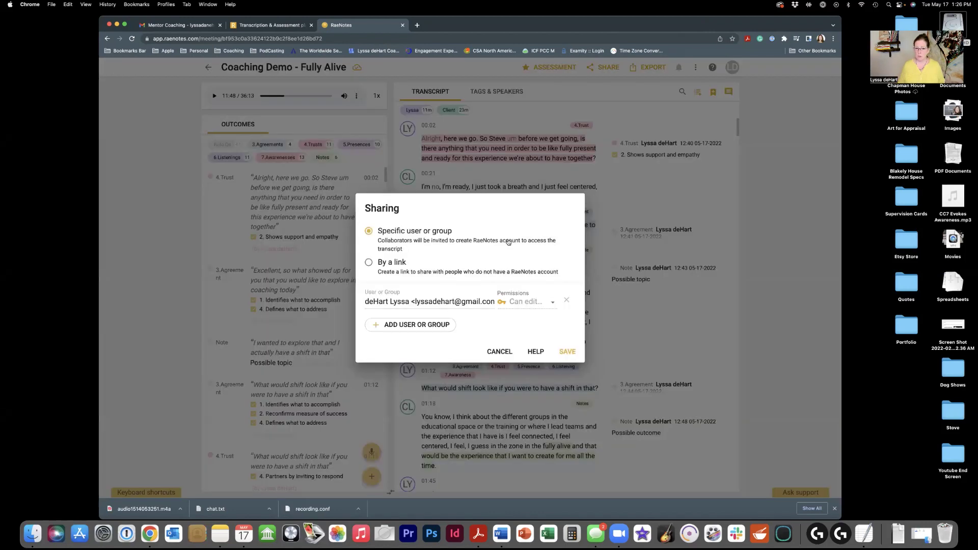
click(412, 323)
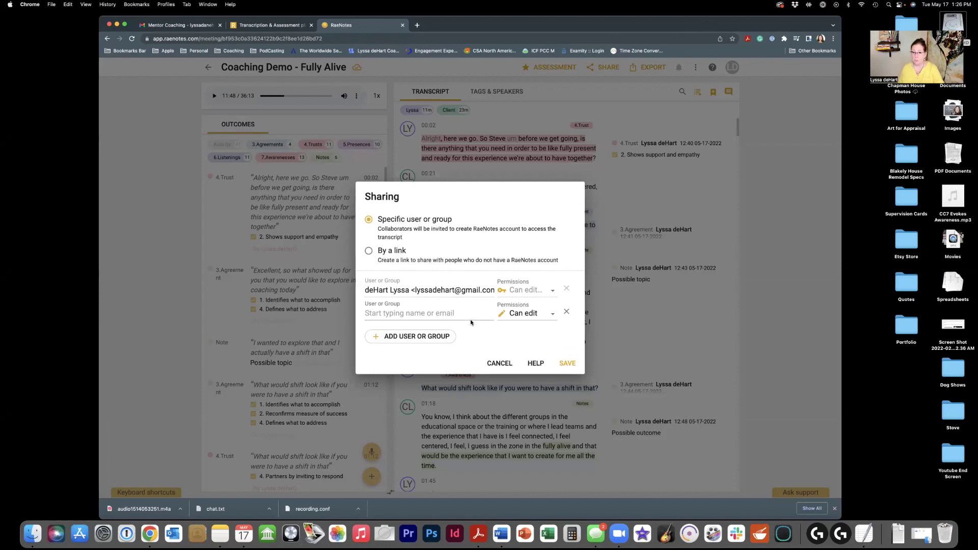
click(521, 314)
click(521, 314)
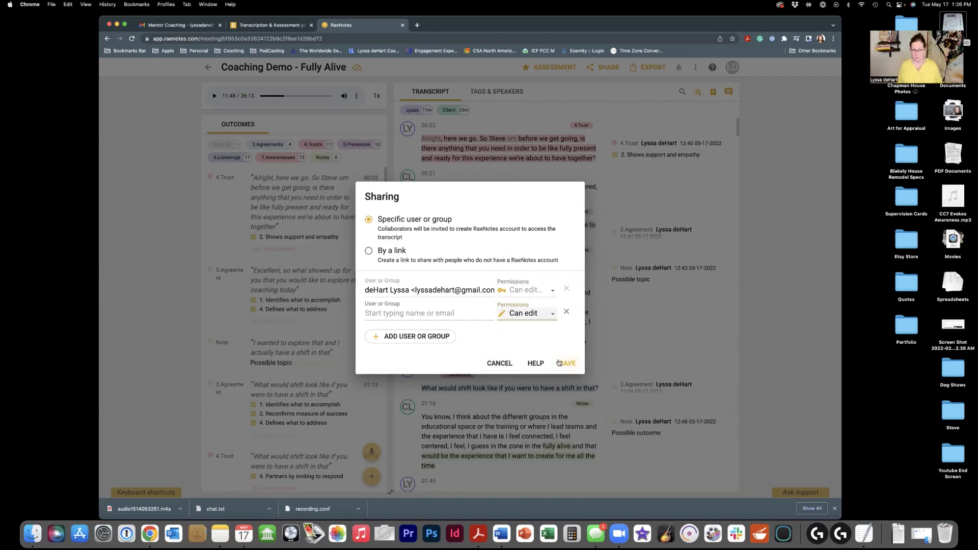
click(500, 363)
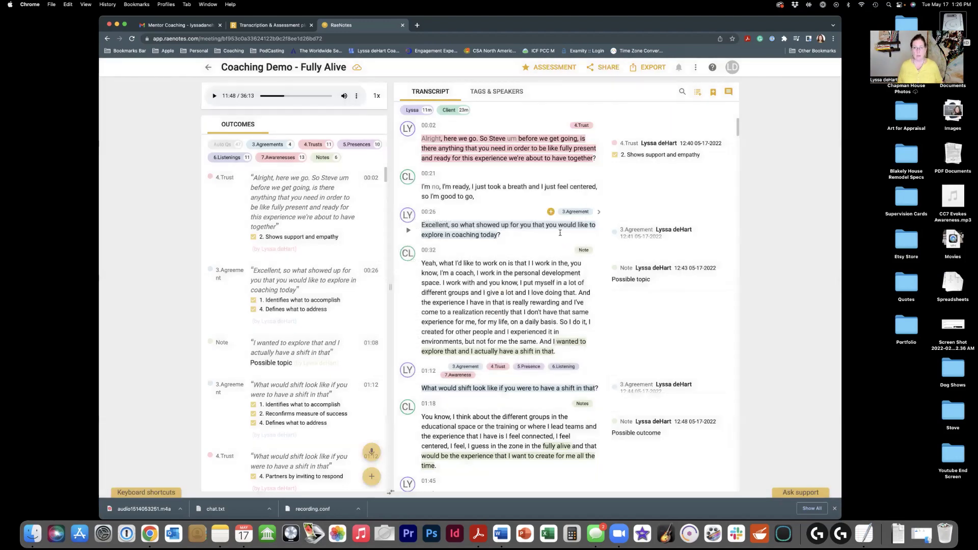
Export the transcript as Microsoft Word (*.docx) with the pre-filled assessment form, and open the downloaded file in Word in a wider window.
click(646, 70)
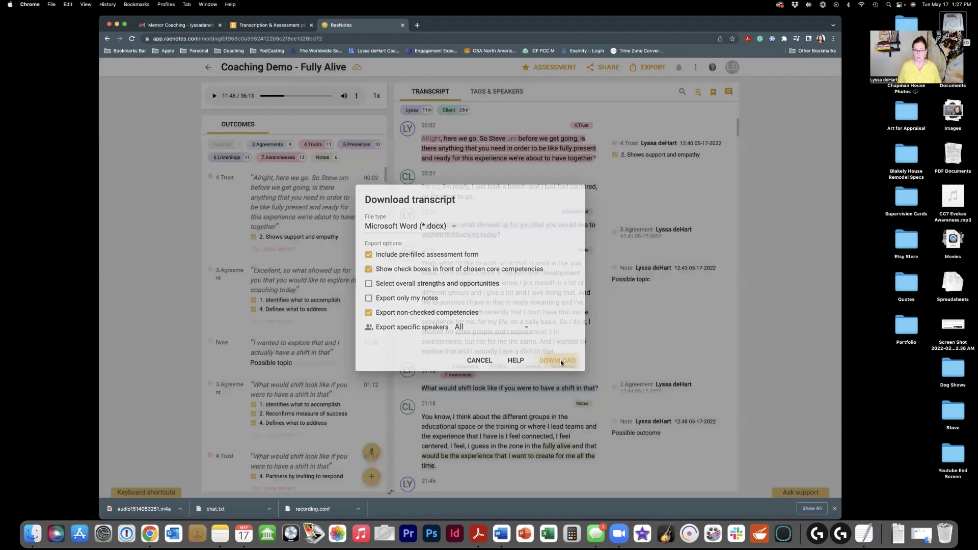
click(561, 361)
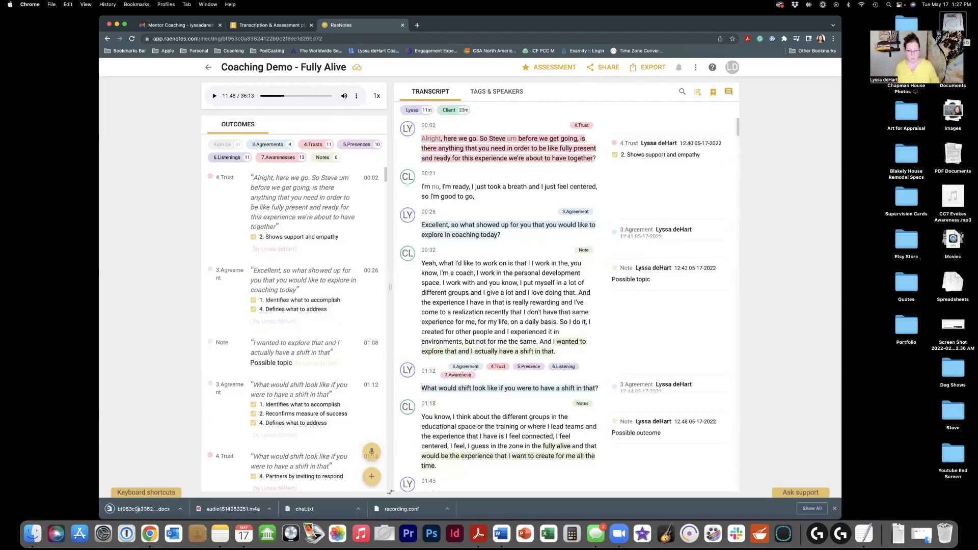
click(136, 509)
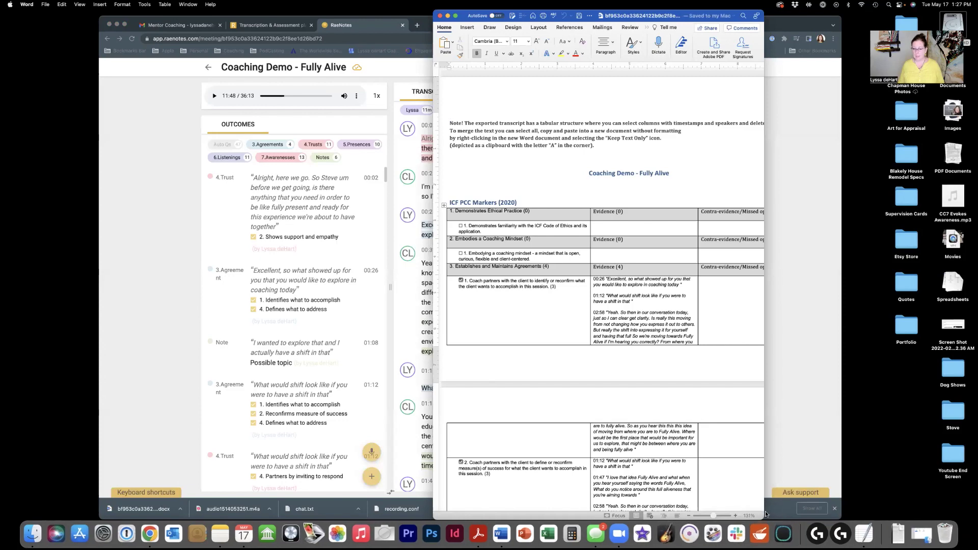
drag(764, 518, 910, 508)
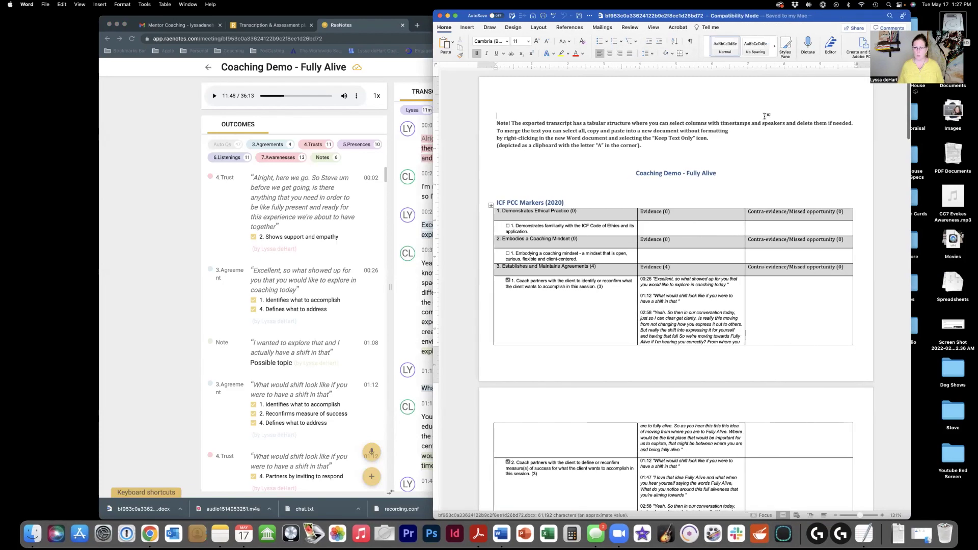
drag(755, 15, 683, 17)
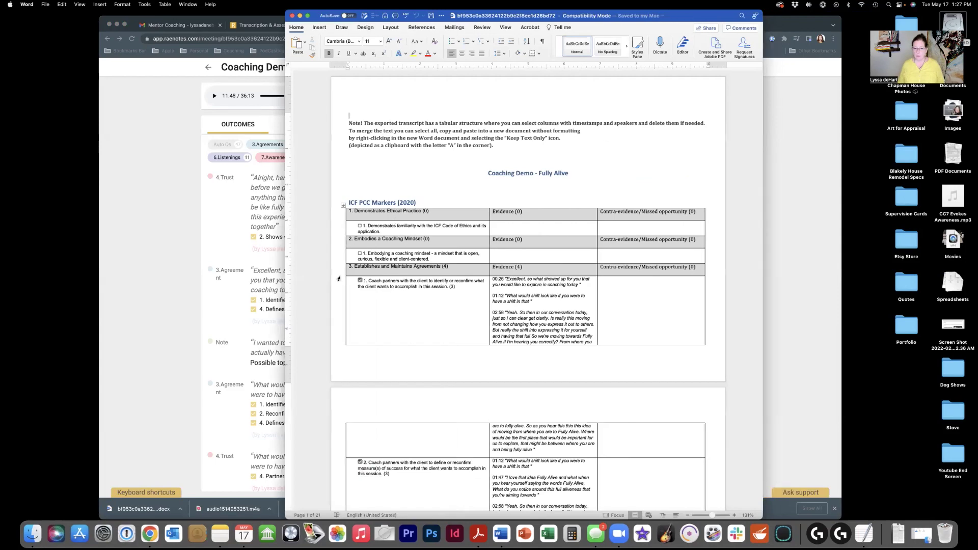
Examine the ICF PCC Markers (2020) table in the exported document, from Demonstrates Ethical Practice through the first Active Listening markers.
scroll(391, 208, down, 1)
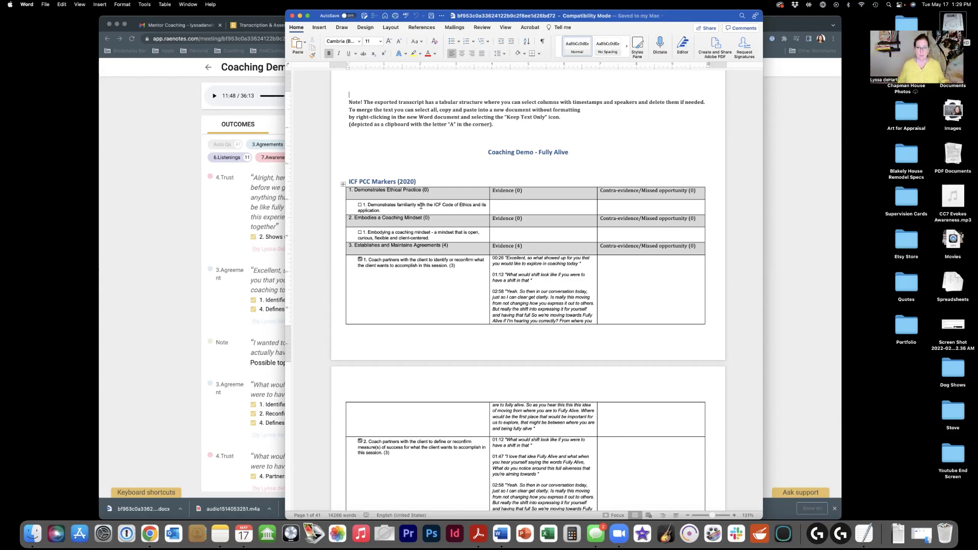
scroll(421, 206, down, 3)
scroll(421, 205, down, 18)
scroll(420, 205, down, 20)
scroll(421, 206, down, 15)
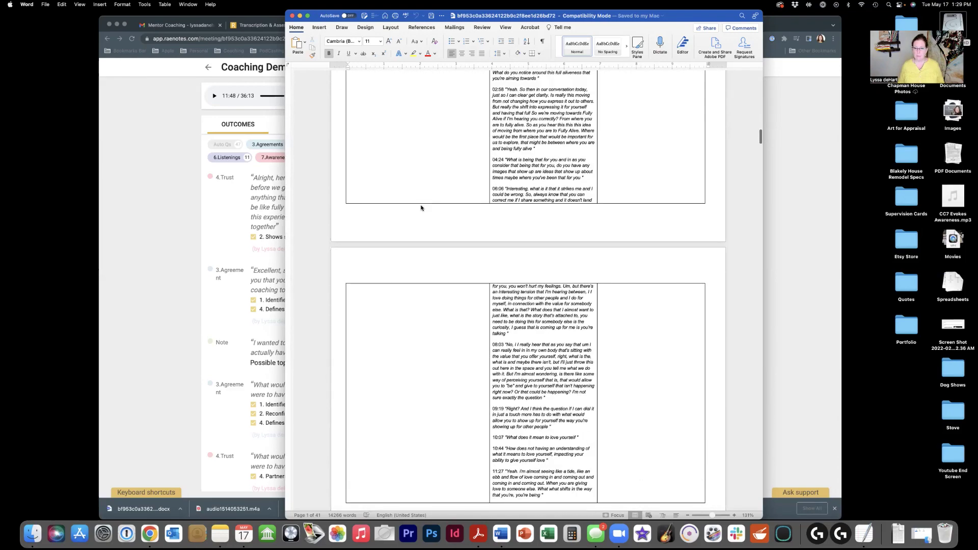
scroll(421, 207, down, 15)
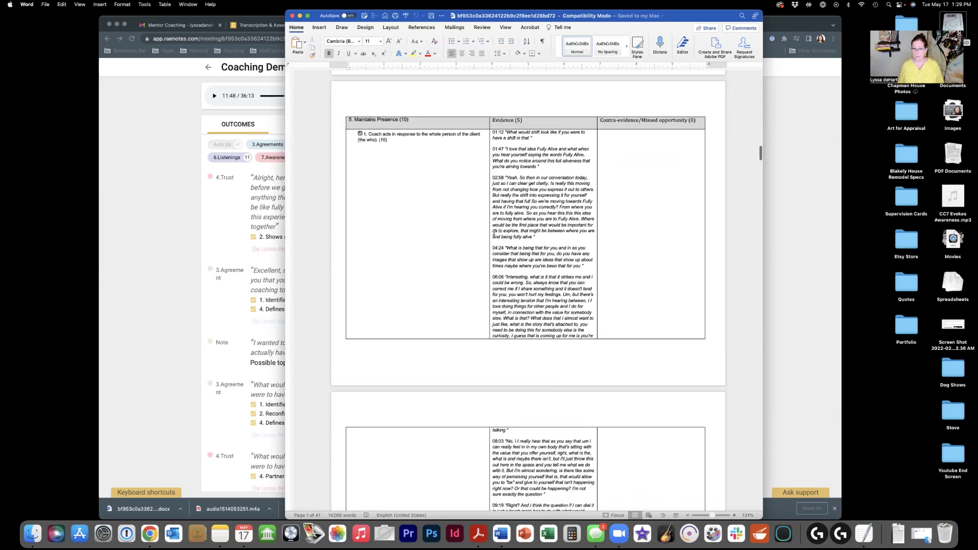
scroll(412, 239, down, 1)
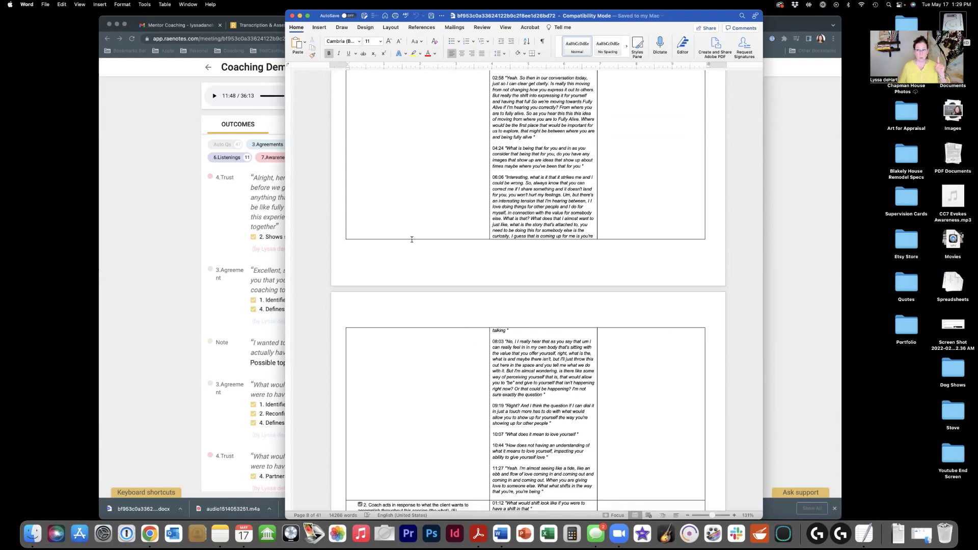
scroll(412, 241, down, 7)
scroll(412, 240, down, 5)
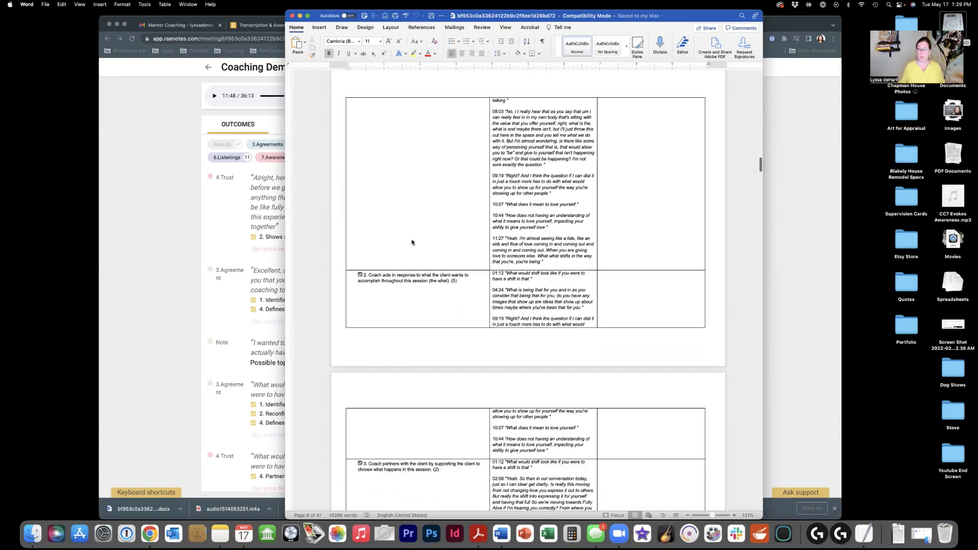
scroll(412, 239, down, 15)
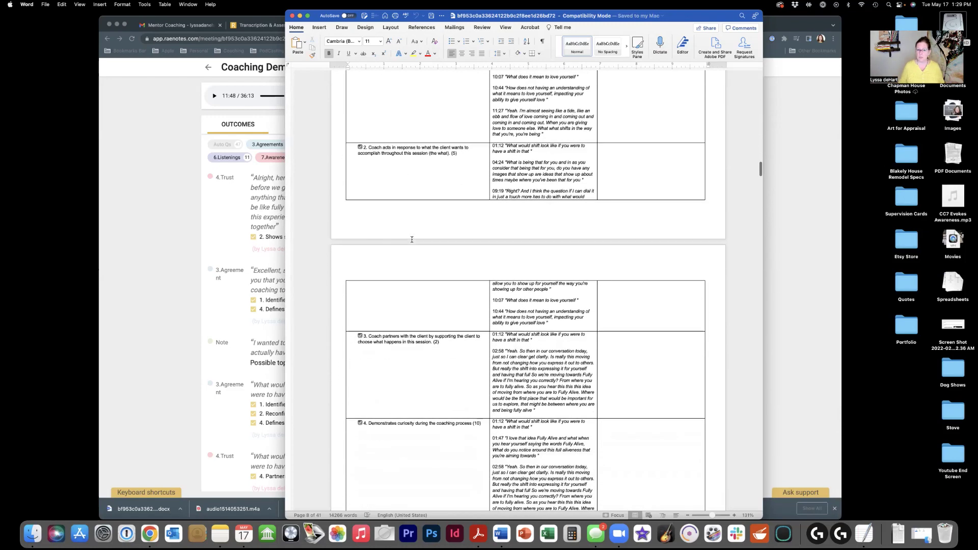
scroll(411, 243, down, 20)
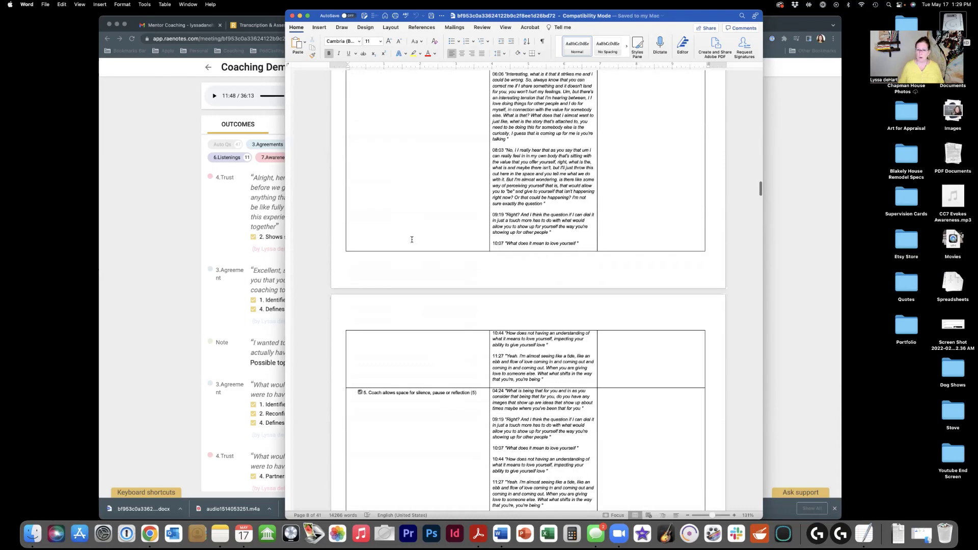
scroll(411, 239, down, 20)
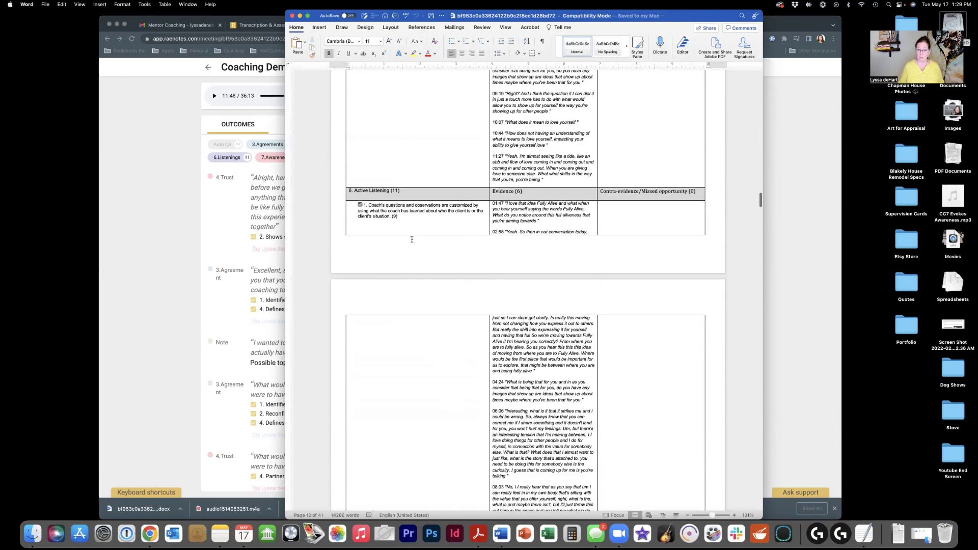
scroll(412, 239, down, 20)
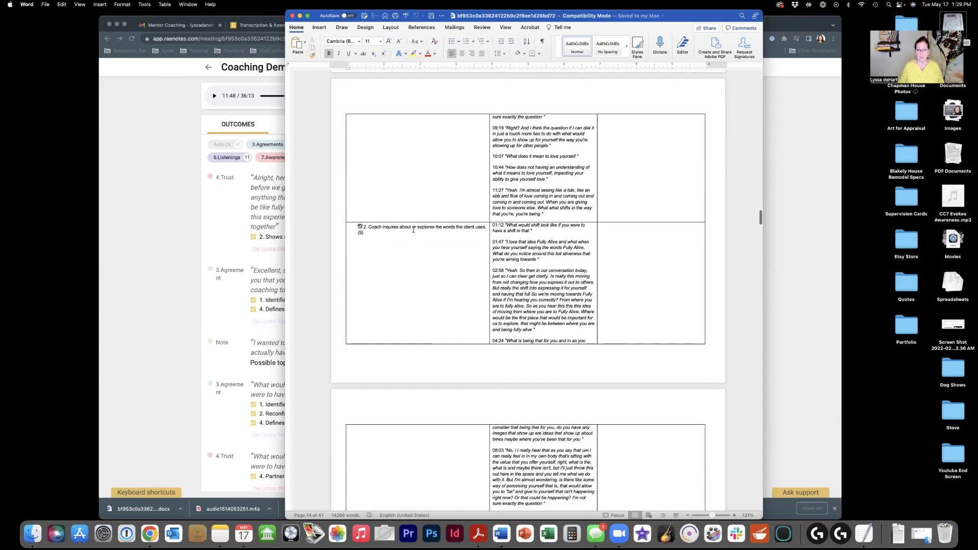
Inspect the Active Listening marker on exploring the client's words up close, and read its evidence through to the client's emotions marker.
scroll(443, 270, down, 1)
click(443, 270)
scroll(444, 269, up, 1)
scroll(443, 269, up, 5)
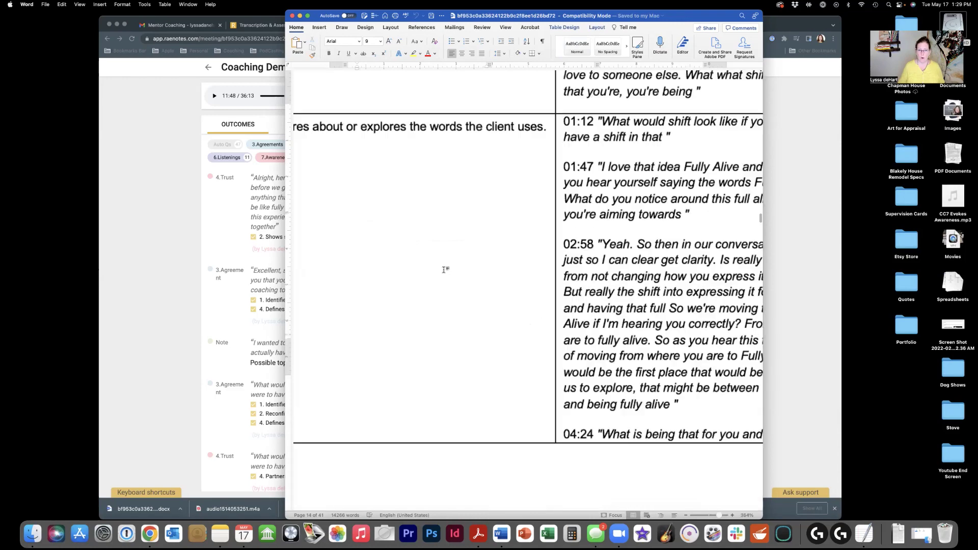
scroll(443, 270, left, 3)
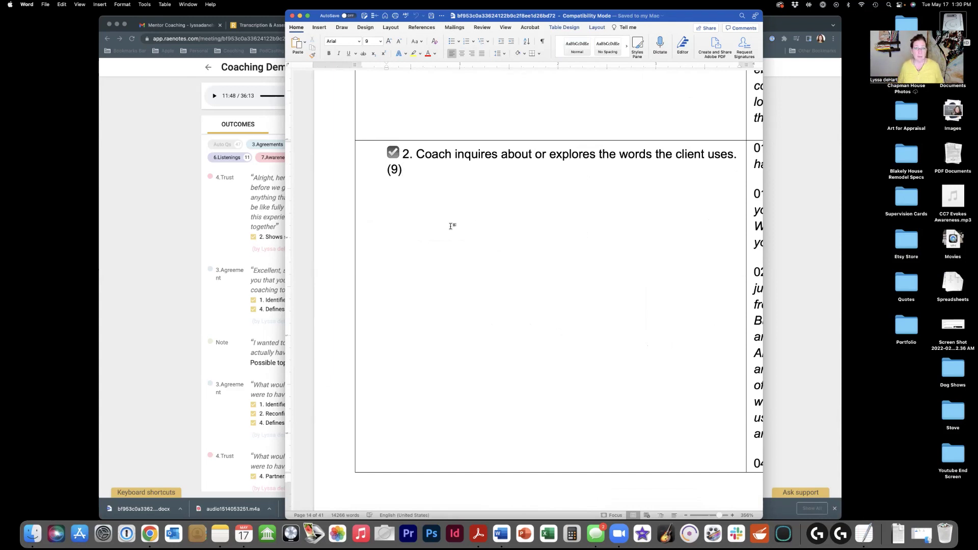
scroll(450, 225, down, 5)
scroll(451, 225, down, 5)
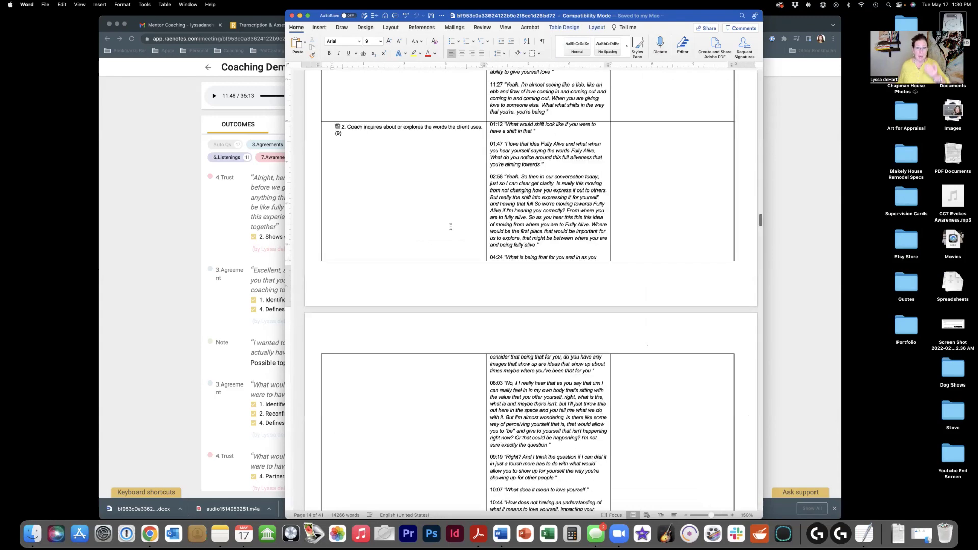
scroll(450, 226, down, 15)
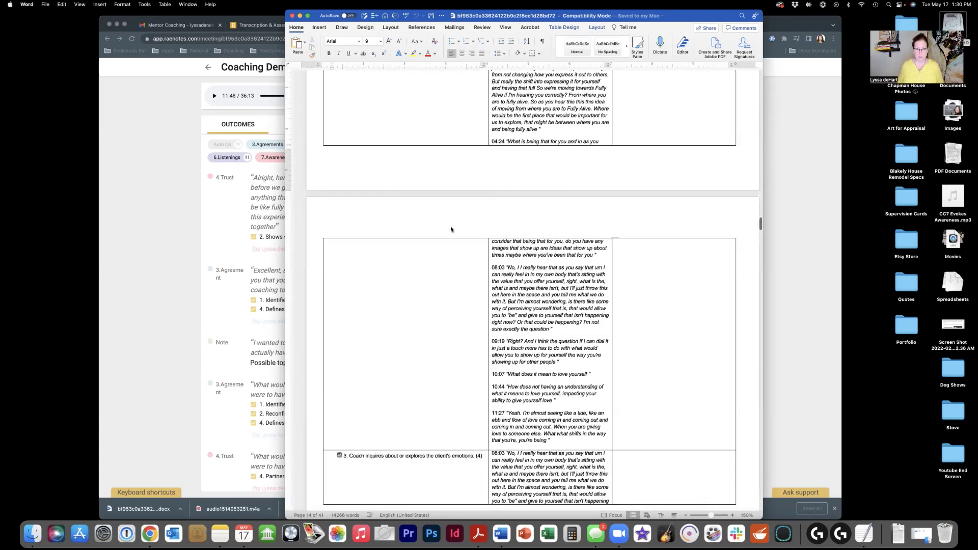
Examine Active Listening markers 3 to 5 up close, selecting the text of marker 4 on the client's energy shifts and nonverbal cues.
scroll(450, 226, down, 4)
scroll(451, 226, up, 7)
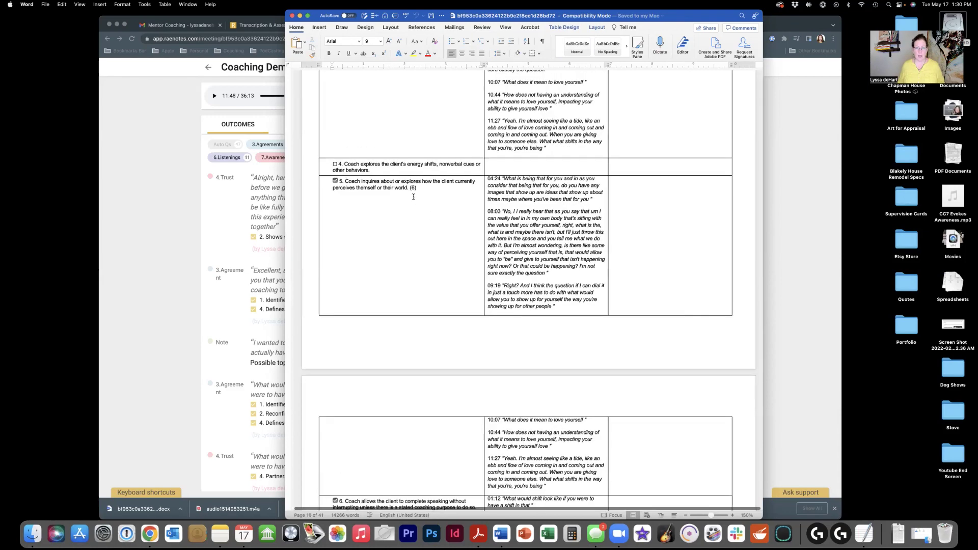
scroll(412, 199, up, 10)
scroll(402, 131, up, 20)
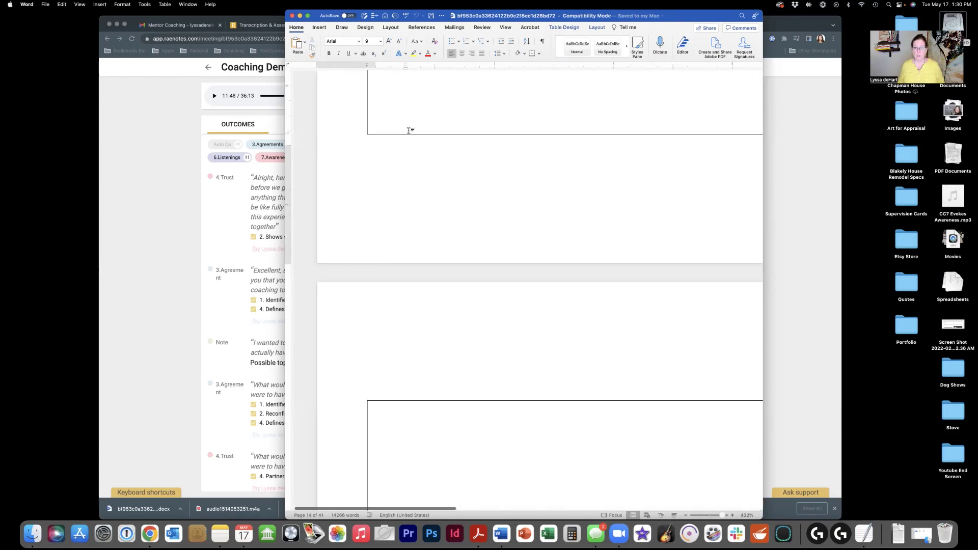
scroll(411, 132, up, 10)
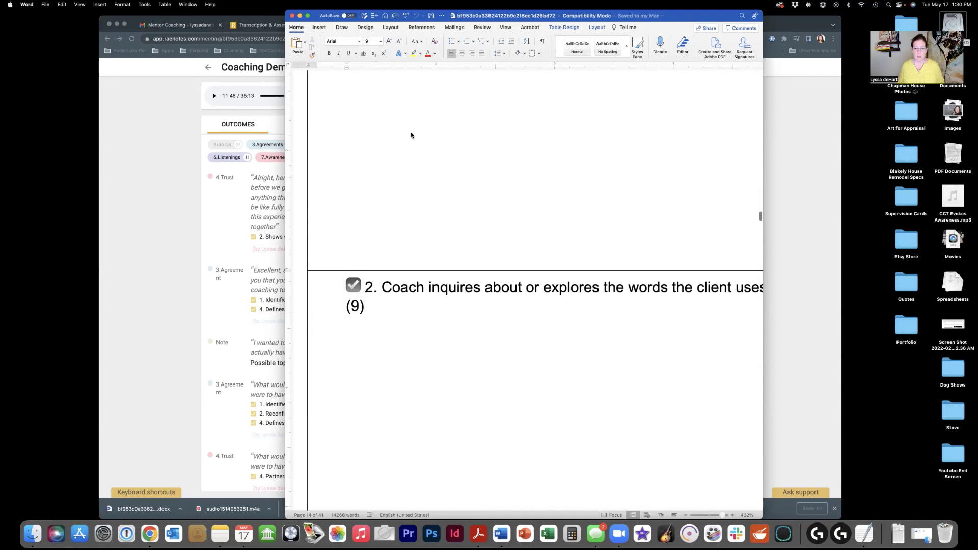
scroll(413, 132, left, 5)
scroll(410, 132, down, 10)
scroll(411, 133, down, 5)
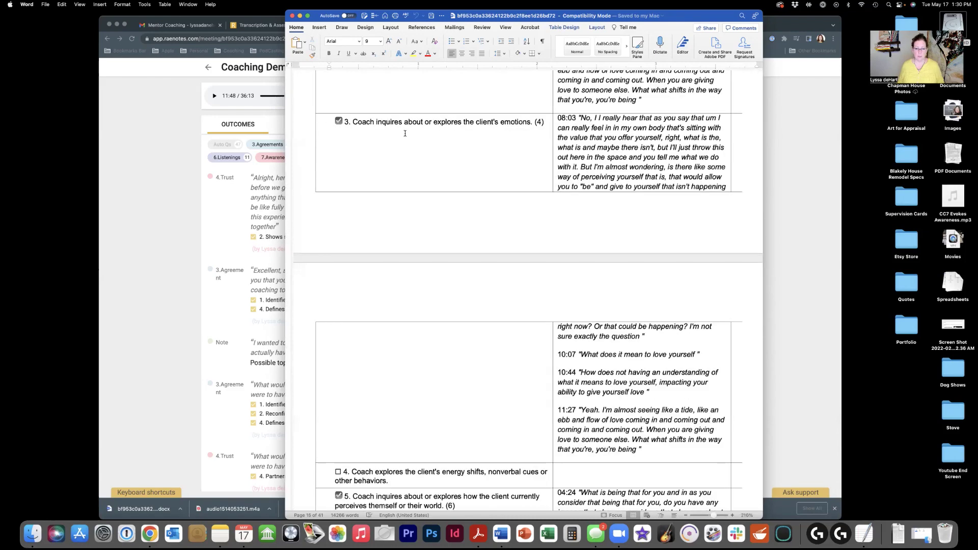
scroll(405, 134, up, 3)
scroll(408, 153, down, 5)
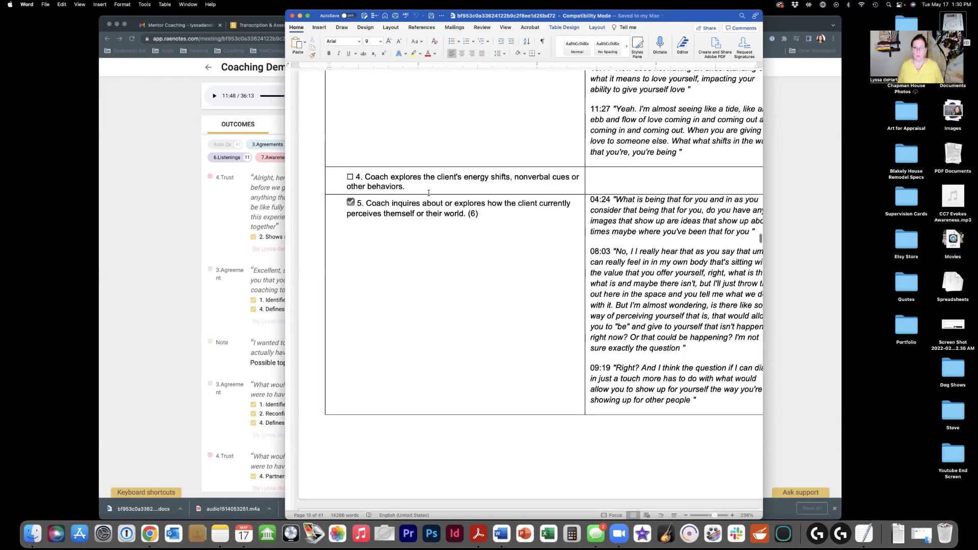
scroll(428, 192, up, 2)
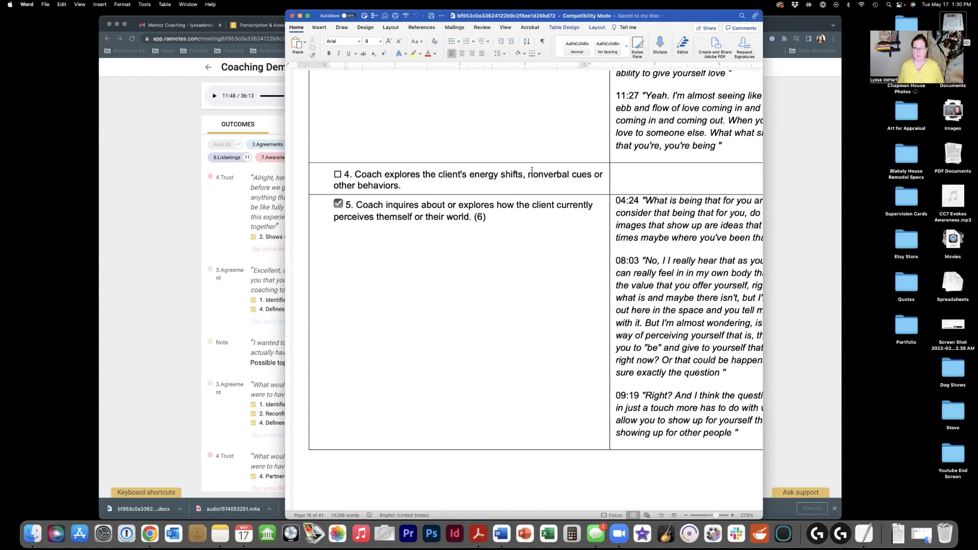
scroll(532, 171, up, 1)
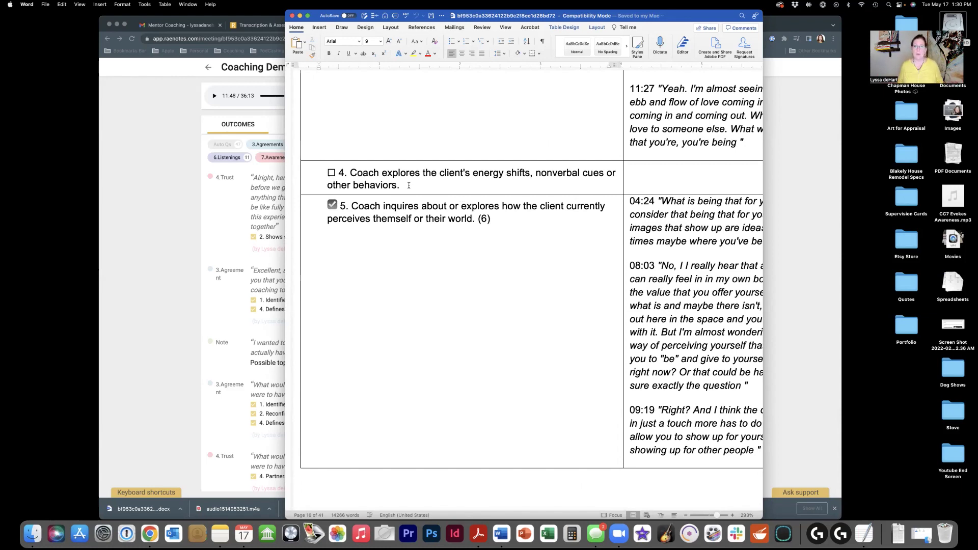
drag(340, 172, 402, 186)
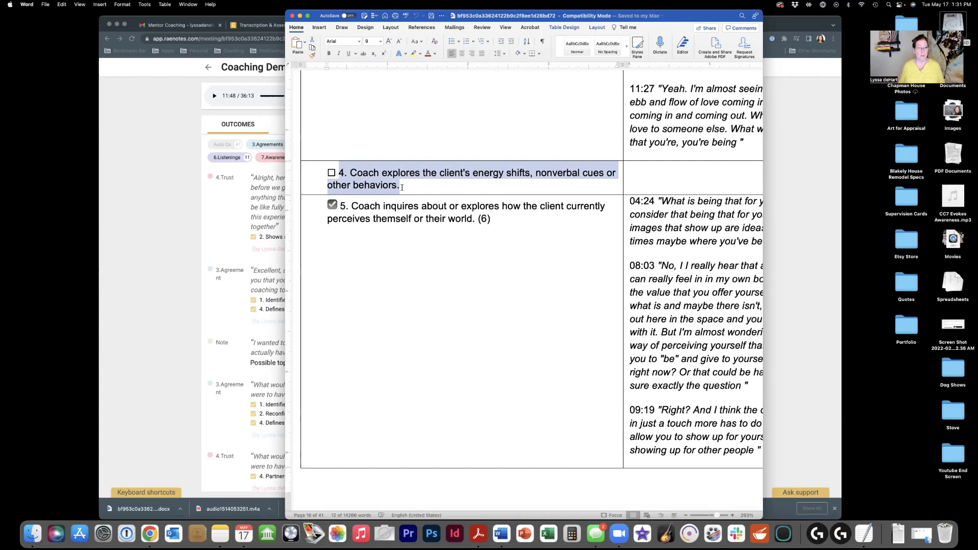
scroll(402, 187, down, 1)
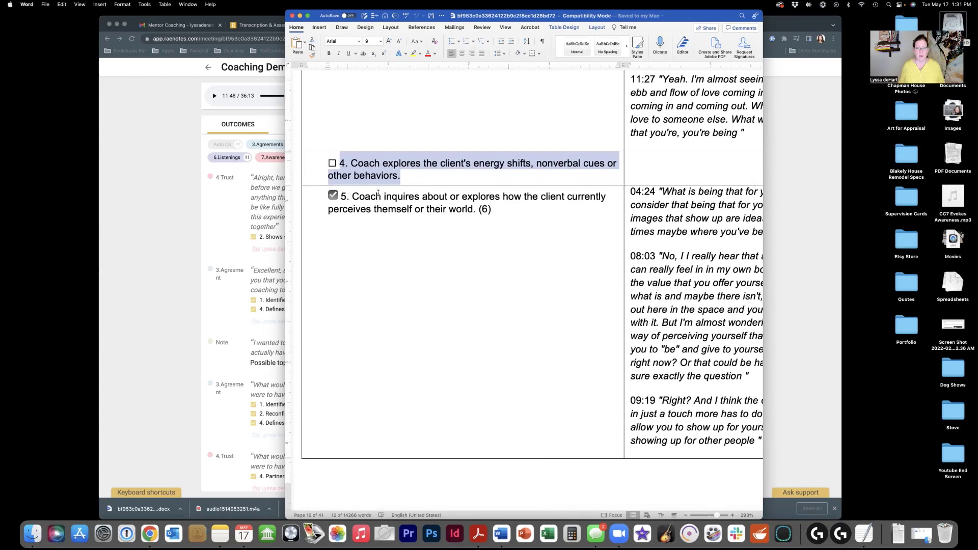
Read through the remaining Active Listening and Evokes Awareness markers with their evidence, down to the Facilitates Client Growth section.
scroll(378, 192, down, 5)
scroll(360, 197, down, 6)
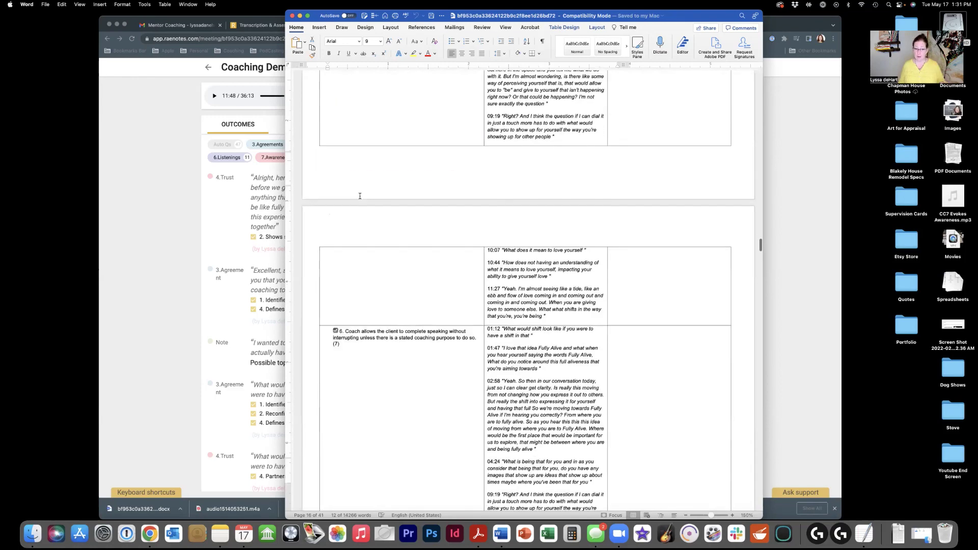
scroll(359, 196, down, 10)
scroll(360, 196, down, 9)
scroll(359, 196, down, 10)
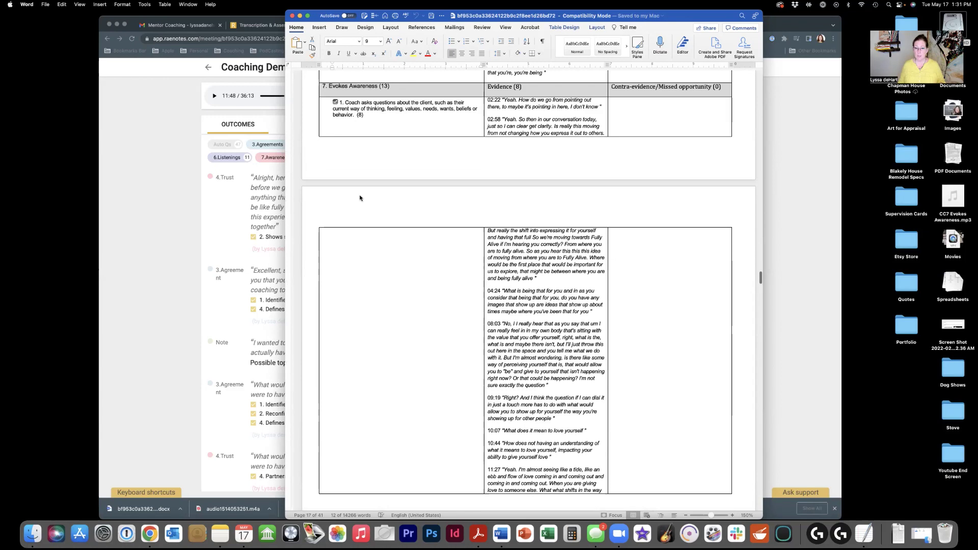
scroll(359, 196, down, 20)
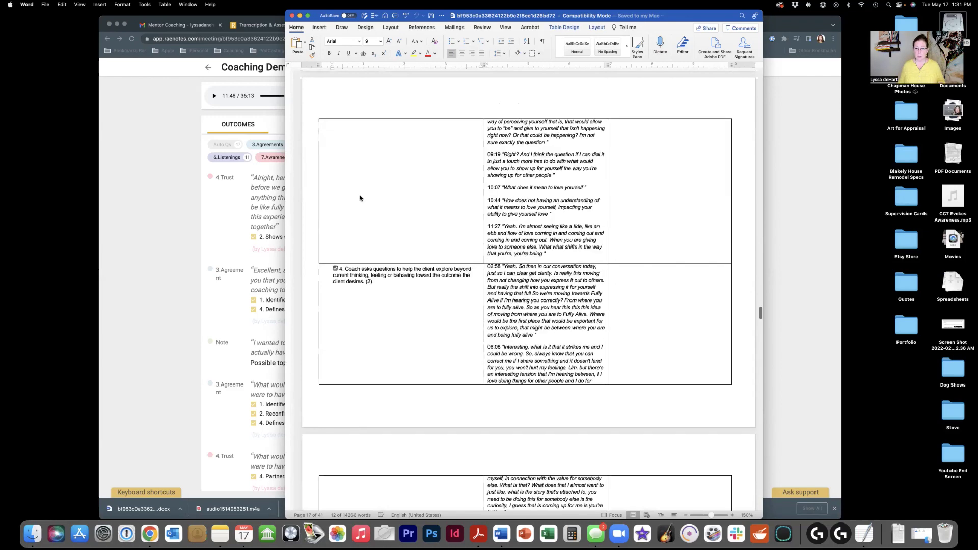
scroll(360, 196, down, 20)
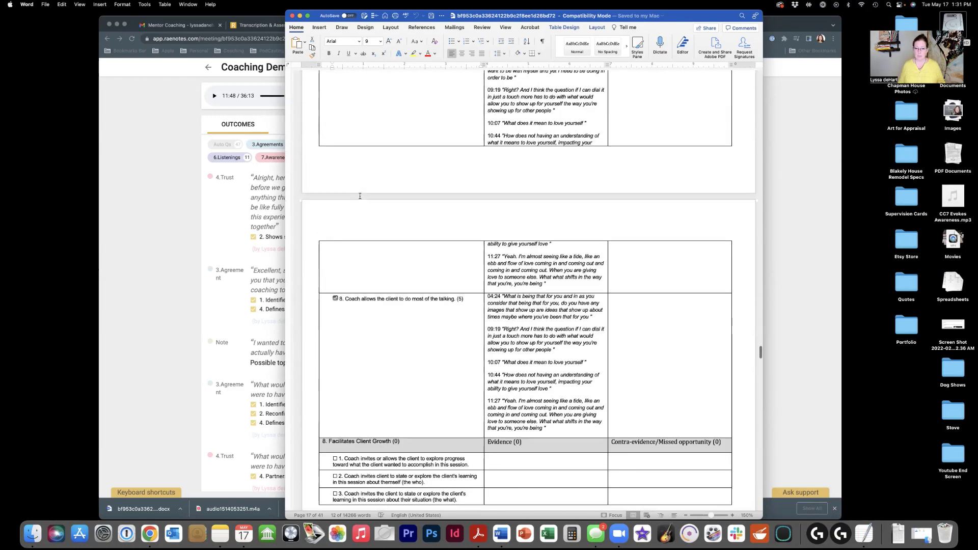
Delete the whole assessment form before the transcript, including the Facilitates Client Growth, Note, Auto-detected question and Voice note rows.
scroll(359, 196, up, 1)
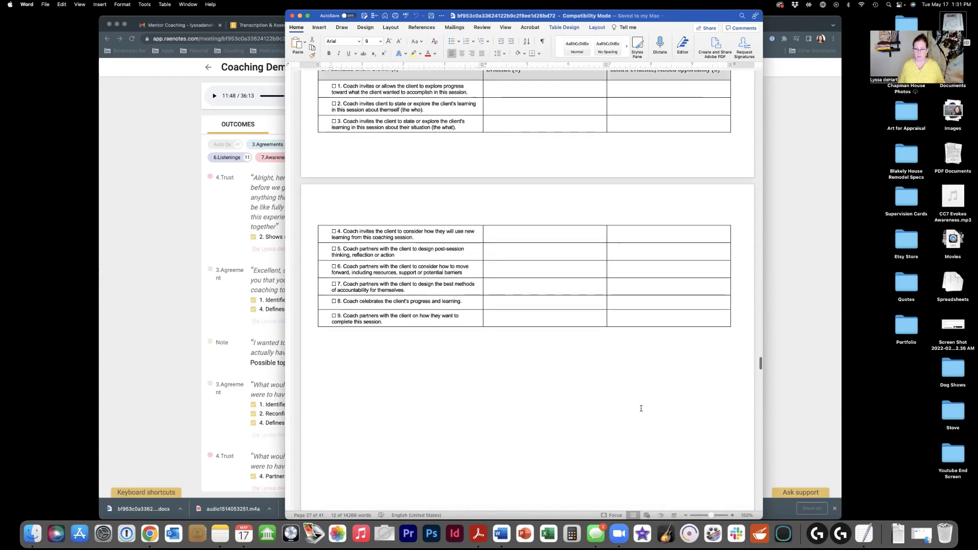
drag(736, 326, 315, 110)
key(BackSpace)
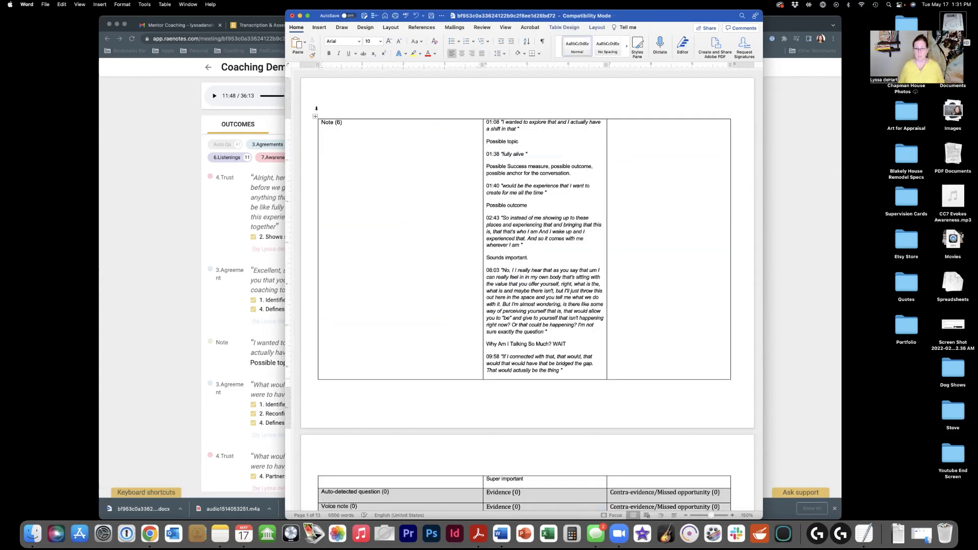
drag(303, 120, 306, 146)
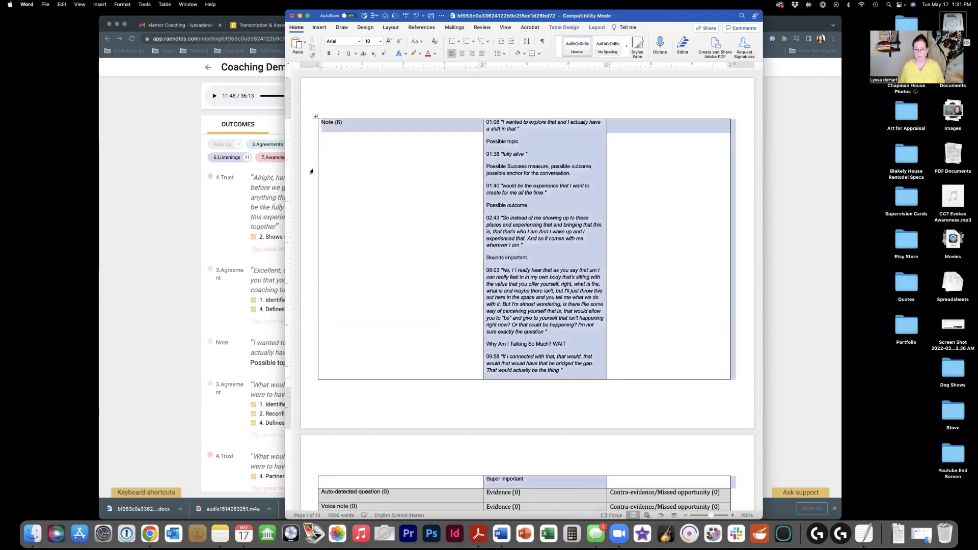
key(BackSpace)
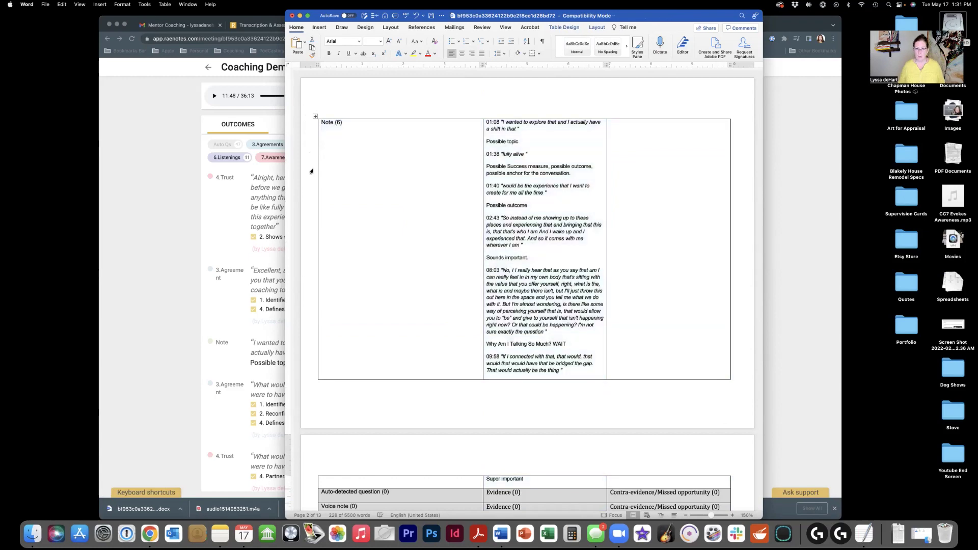
drag(312, 114, 307, 155)
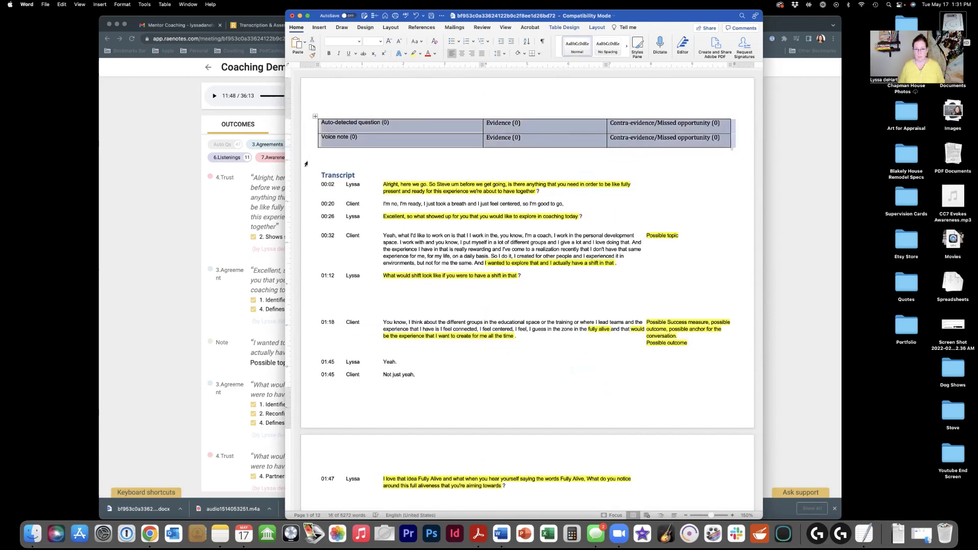
key(BackSpace)
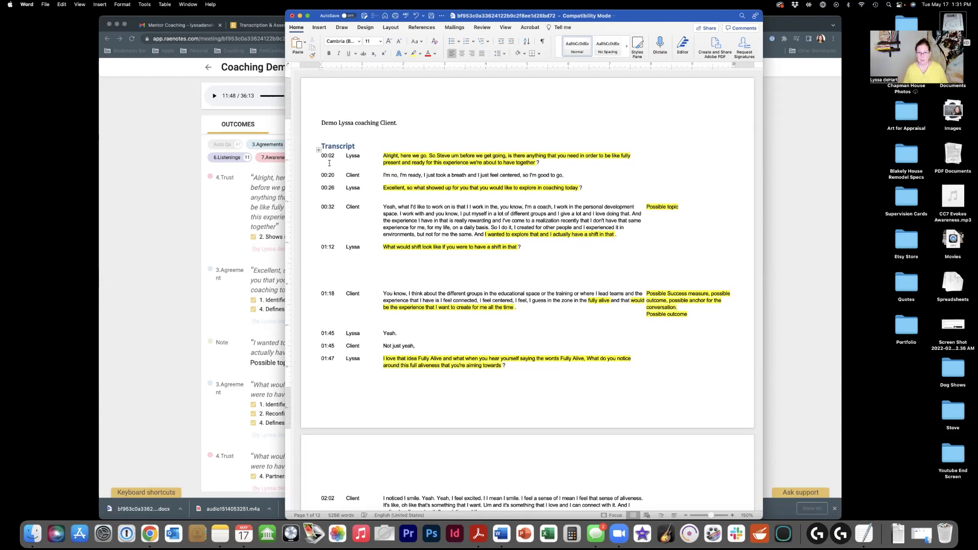
Review the highlighted coach and client passages and the side-column notes in the remaining transcript, from its title onward.
click(314, 125)
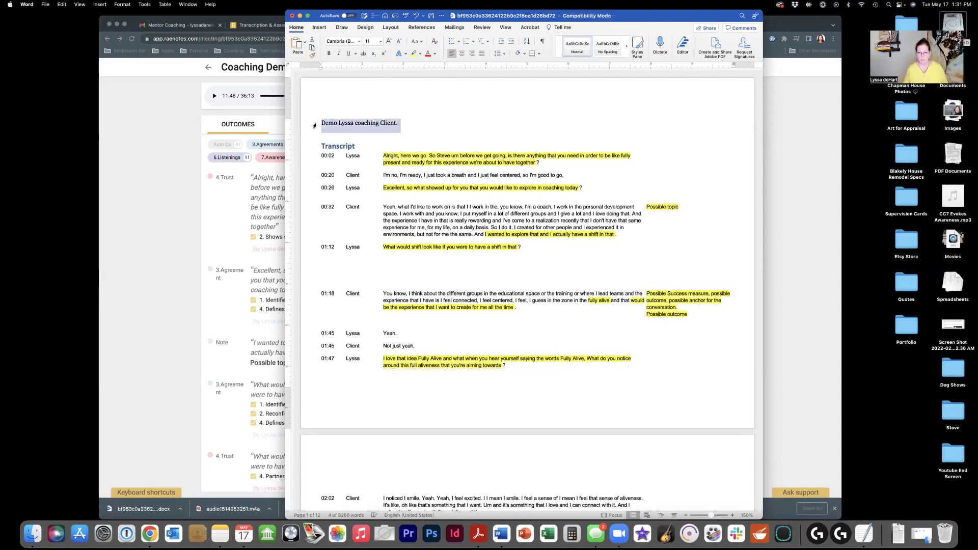
click(577, 234)
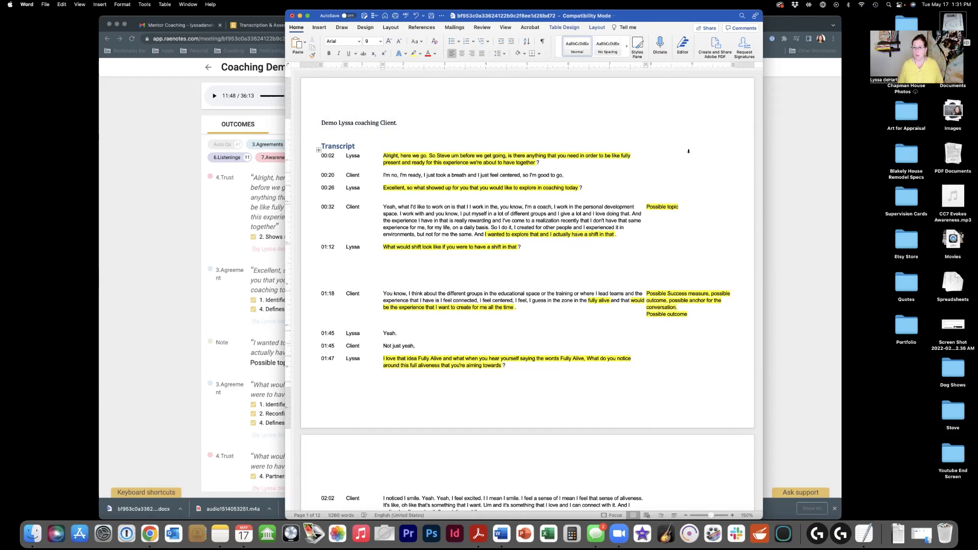
scroll(688, 152, down, 5)
scroll(688, 153, down, 9)
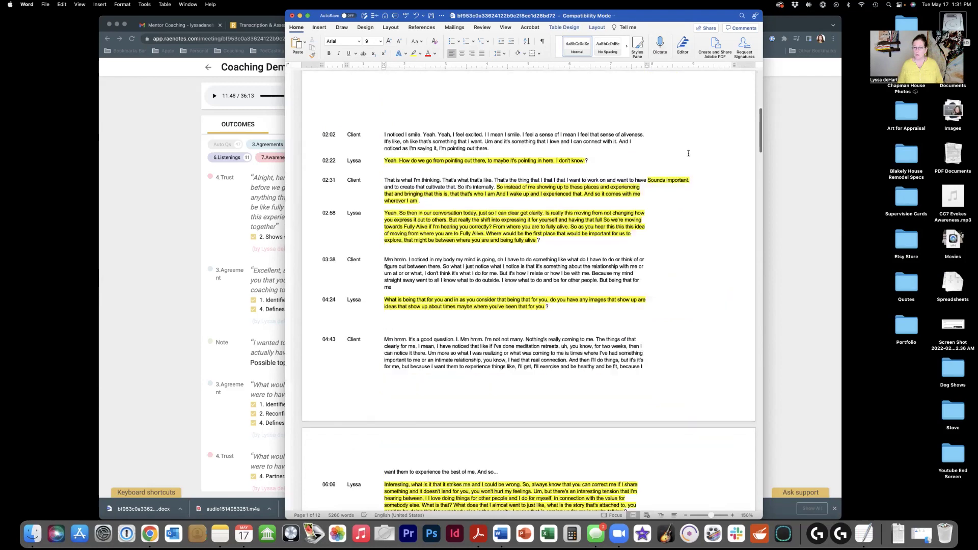
scroll(684, 174, down, 2)
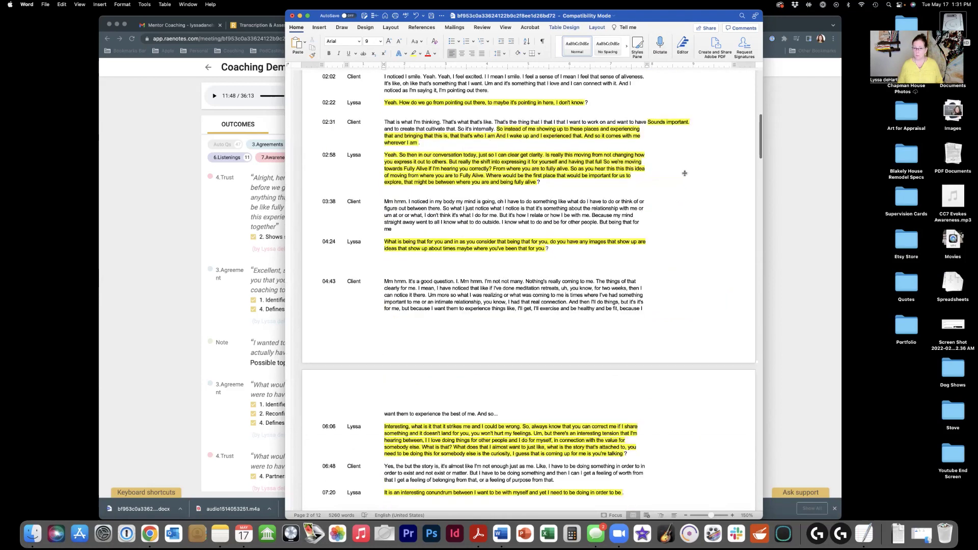
scroll(685, 173, down, 15)
scroll(684, 174, down, 4)
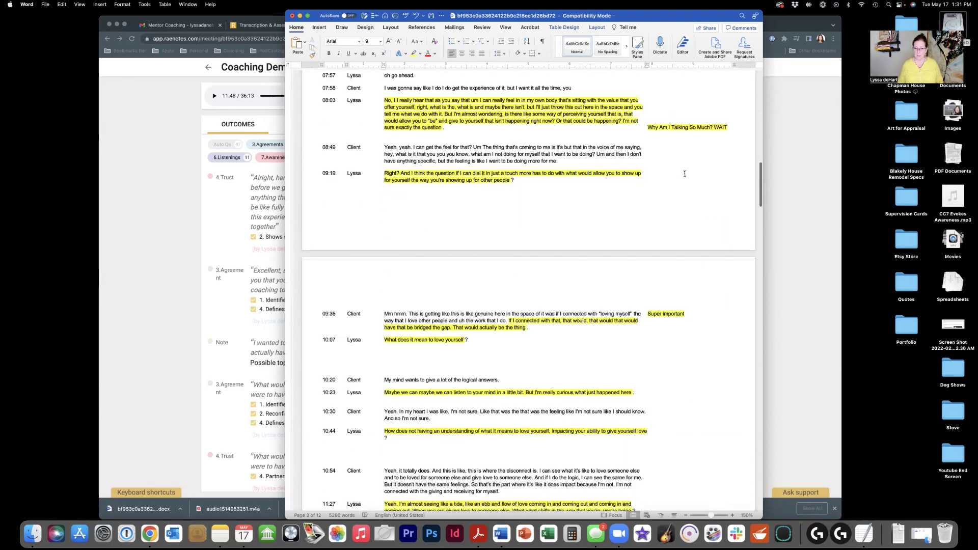
scroll(684, 173, down, 14)
scroll(684, 174, up, 20)
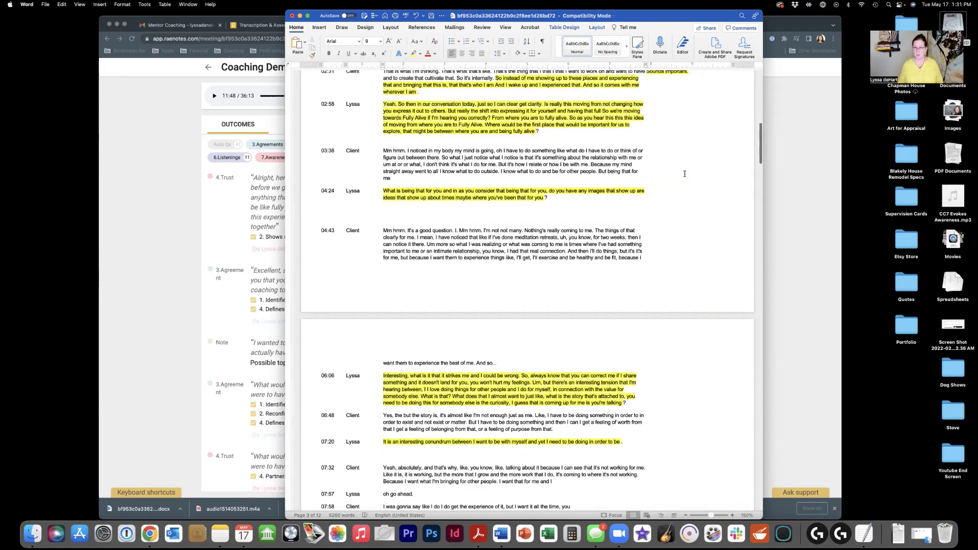
scroll(684, 173, up, 18)
scroll(669, 270, down, 1)
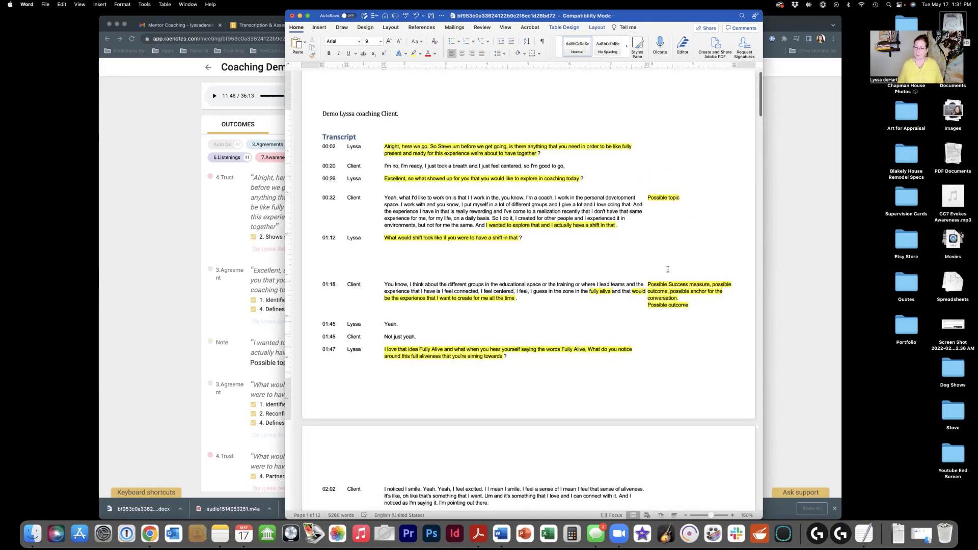
scroll(668, 270, up, 1)
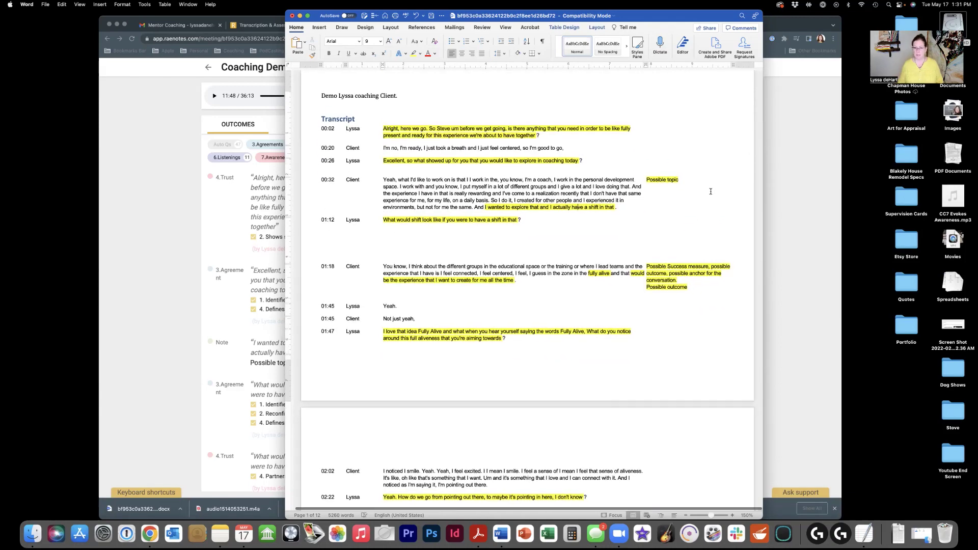
Delete the notes column from the transcript table and widen the spoken-text column toward the page's right margin.
click(672, 123)
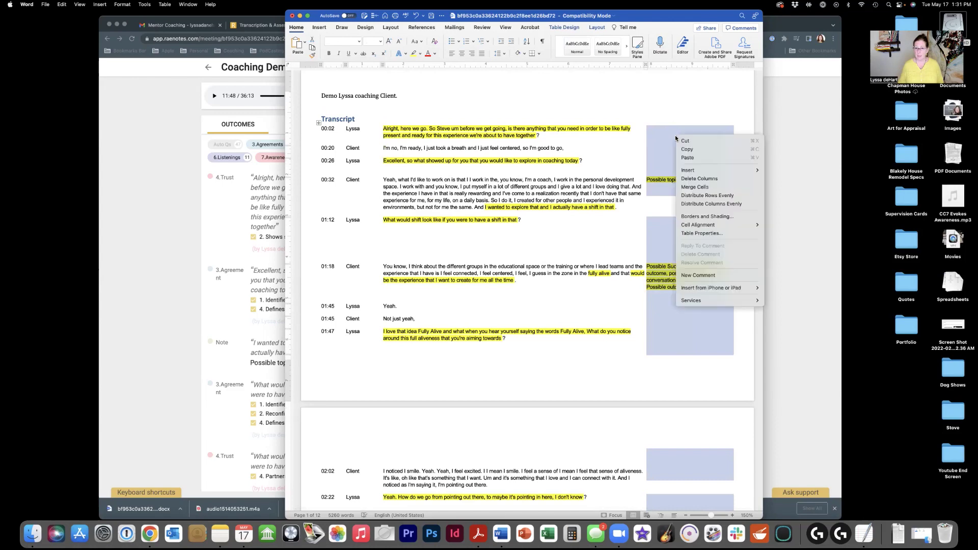
click(694, 178)
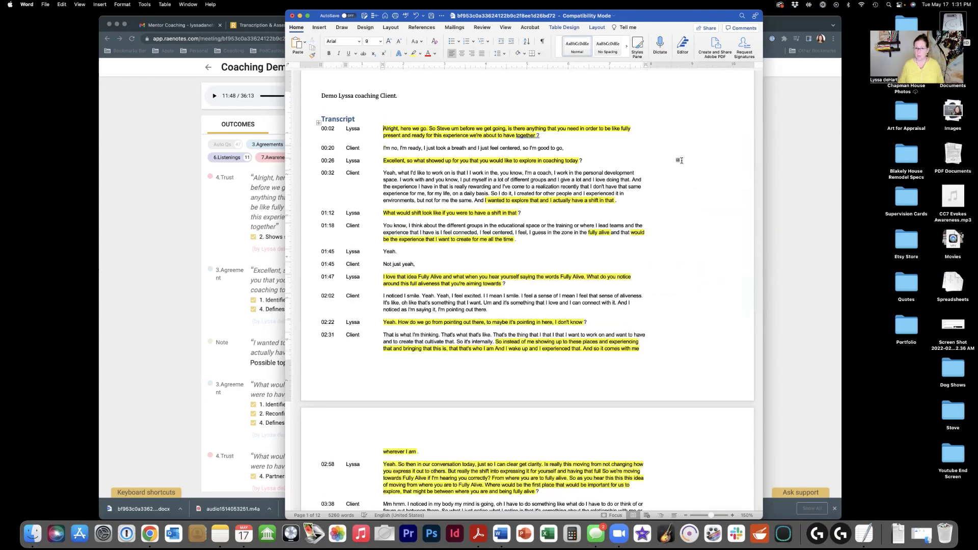
drag(644, 66, 702, 71)
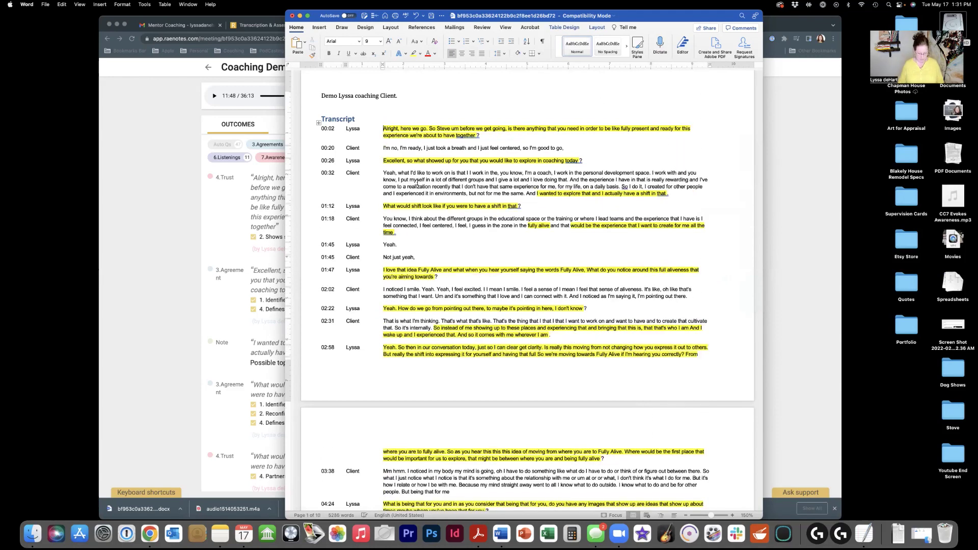
Remove the yellow highlighting from the entire document.
key(super+a)
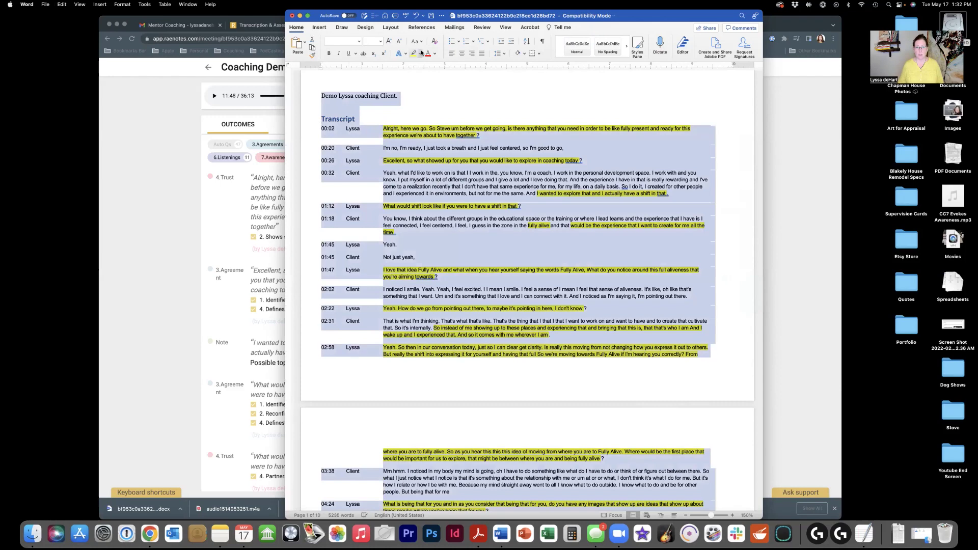
click(420, 53)
click(445, 67)
click(501, 109)
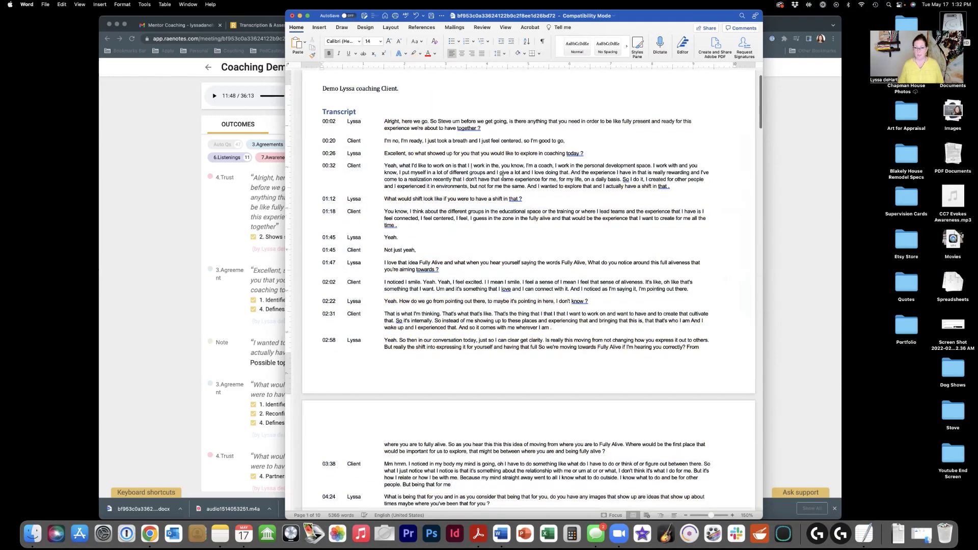
Correct the flagged spacing before the question mark at the end of the coach's 01:12 line so it reads "that?".
scroll(519, 195, down, 1)
right_click(517, 191)
click(532, 214)
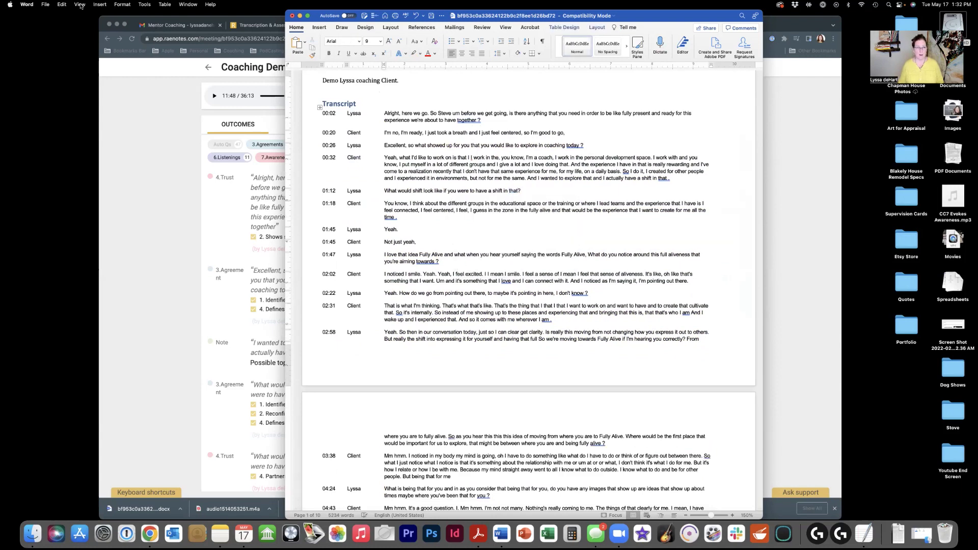
Replace every space followed by a question mark with a plain "?" throughout the document.
click(119, 5)
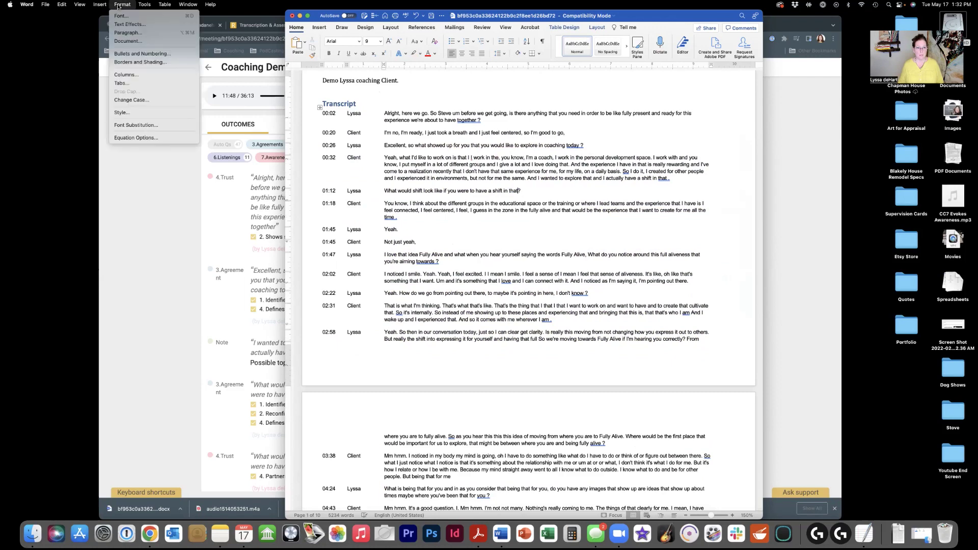
click(80, 5)
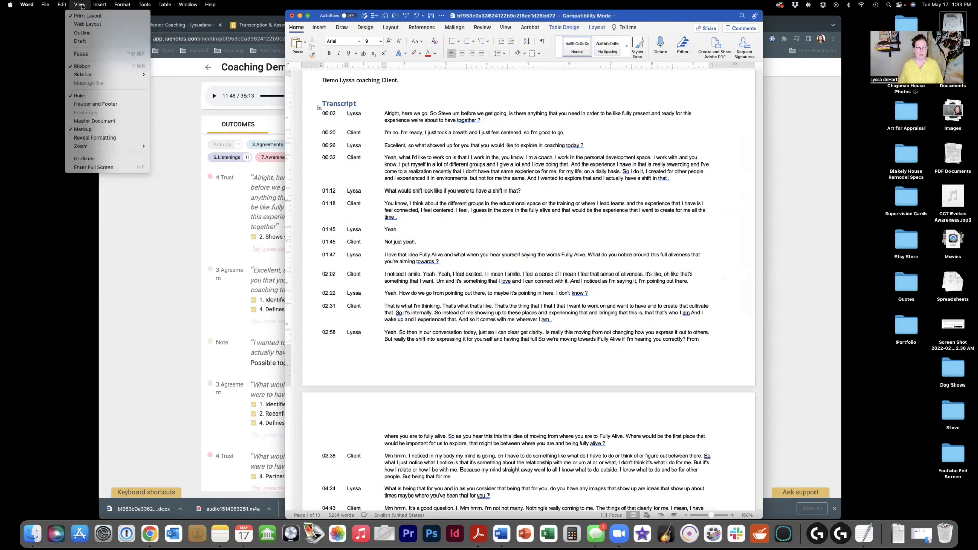
mouse_move(61, 6)
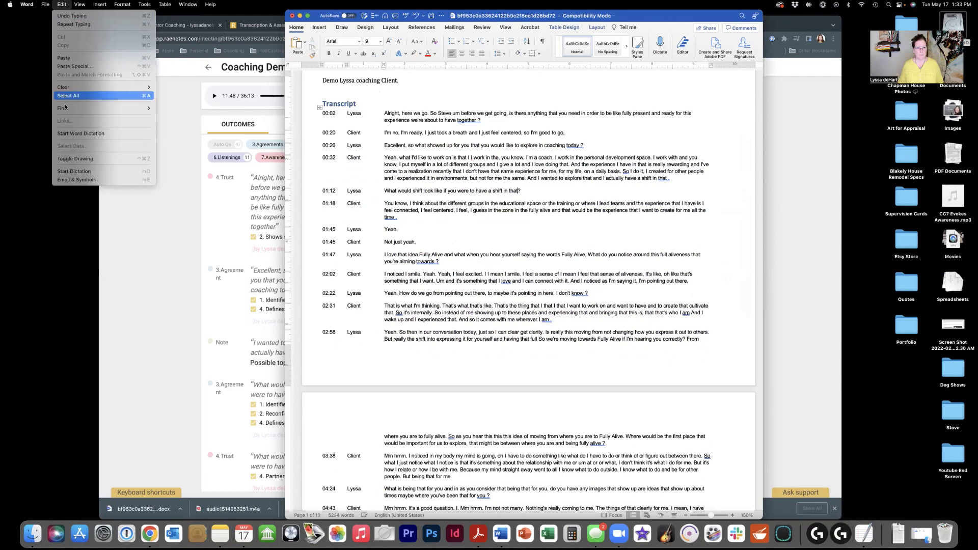
mouse_move(65, 107)
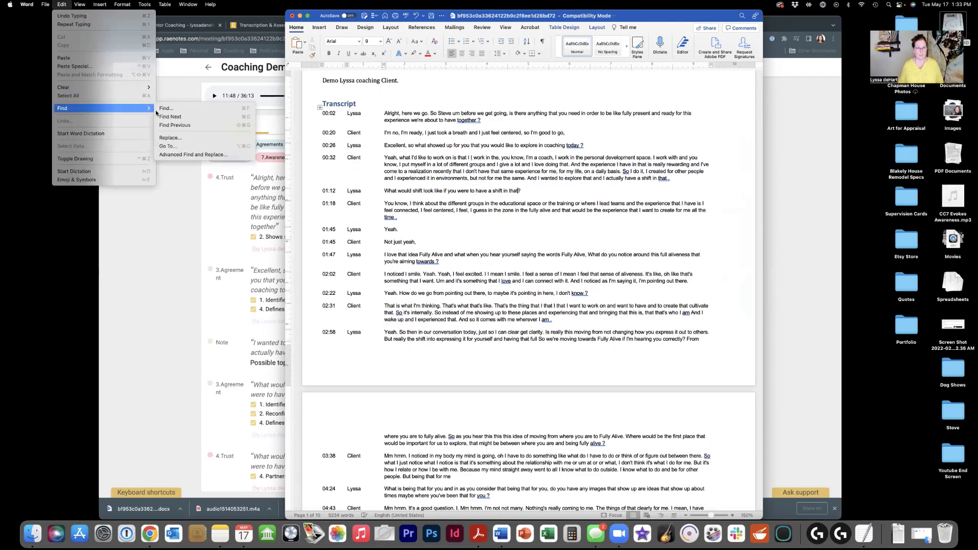
click(178, 155)
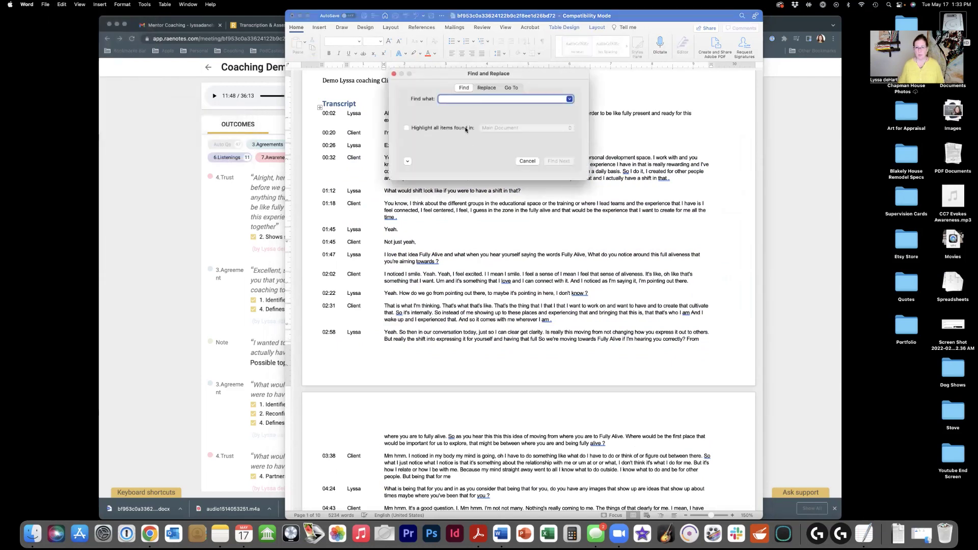
click(481, 88)
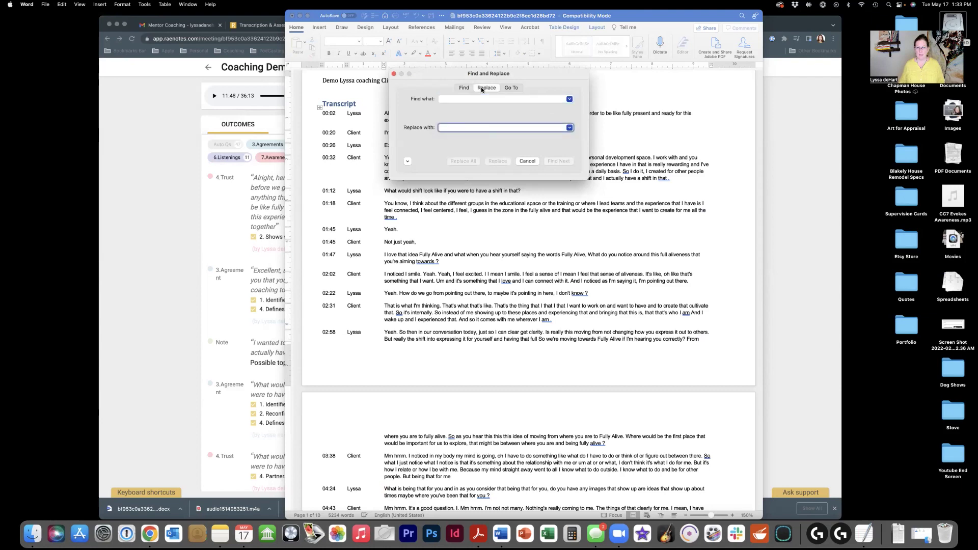
click(451, 99)
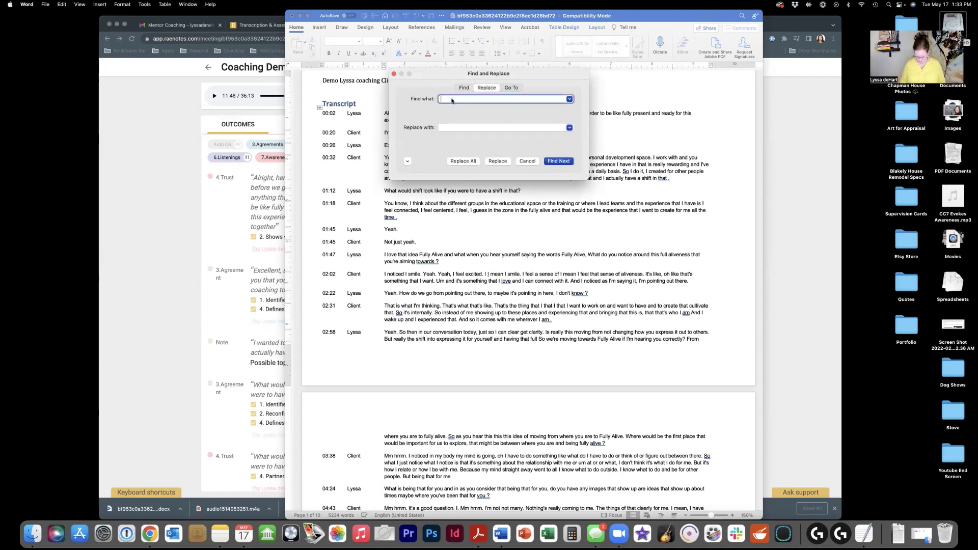
text(?)
click(444, 127)
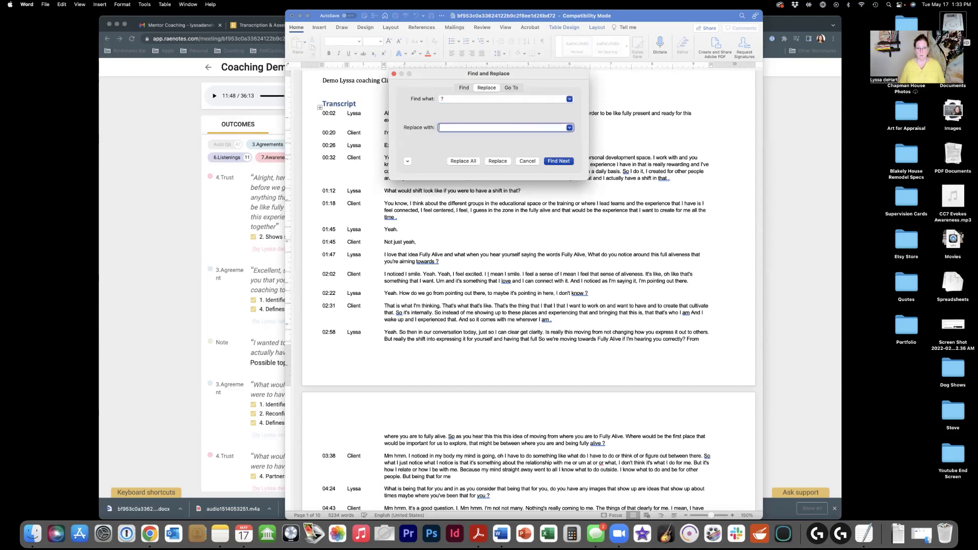
text(?)
click(470, 161)
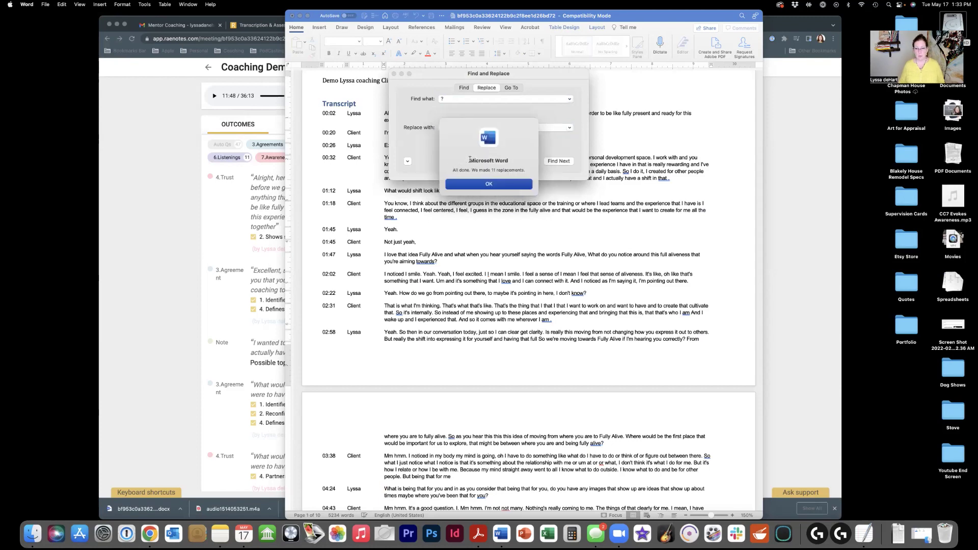
click(489, 185)
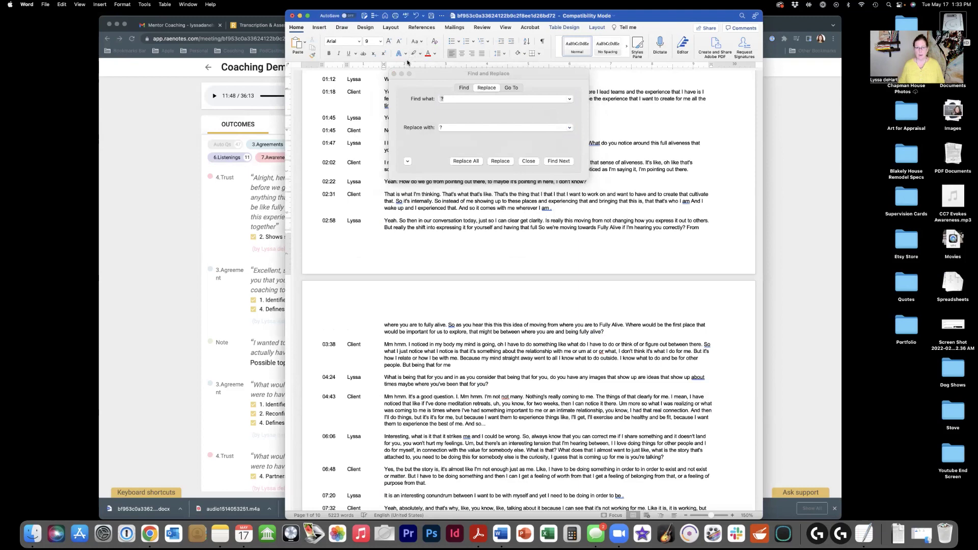
click(393, 74)
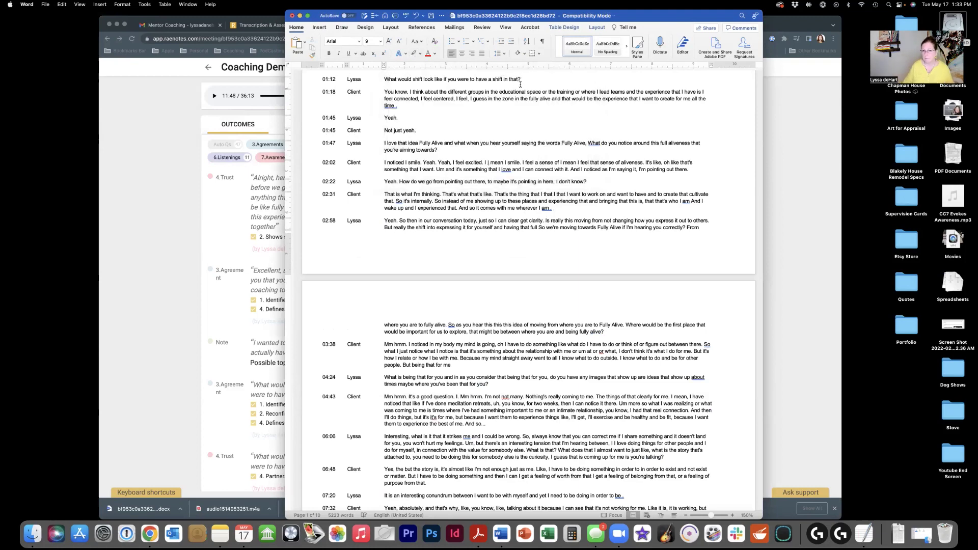
Check the question-mark spacing across the transcript's first two pages, returning to the title.
scroll(520, 85, up, 2)
scroll(520, 85, up, 2)
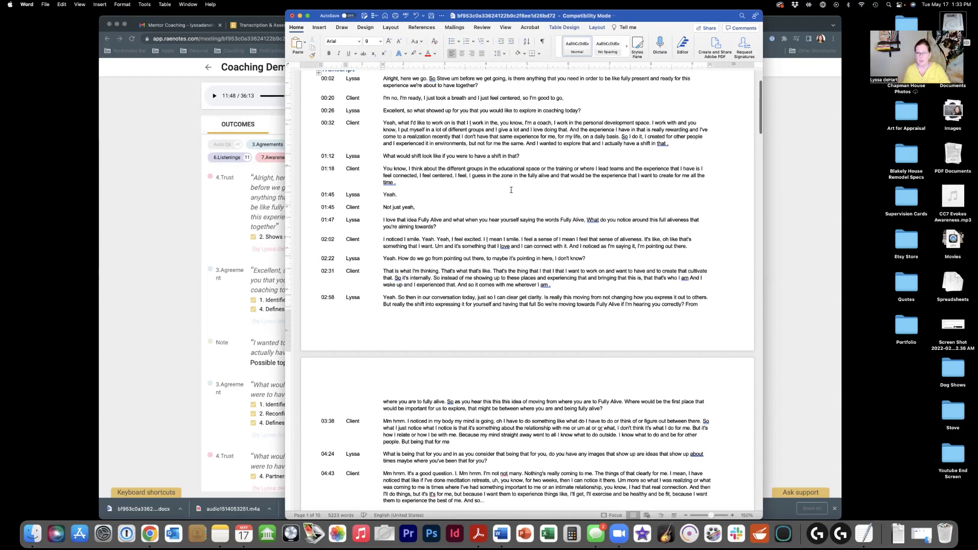
scroll(511, 190, down, 1)
scroll(511, 190, down, 5)
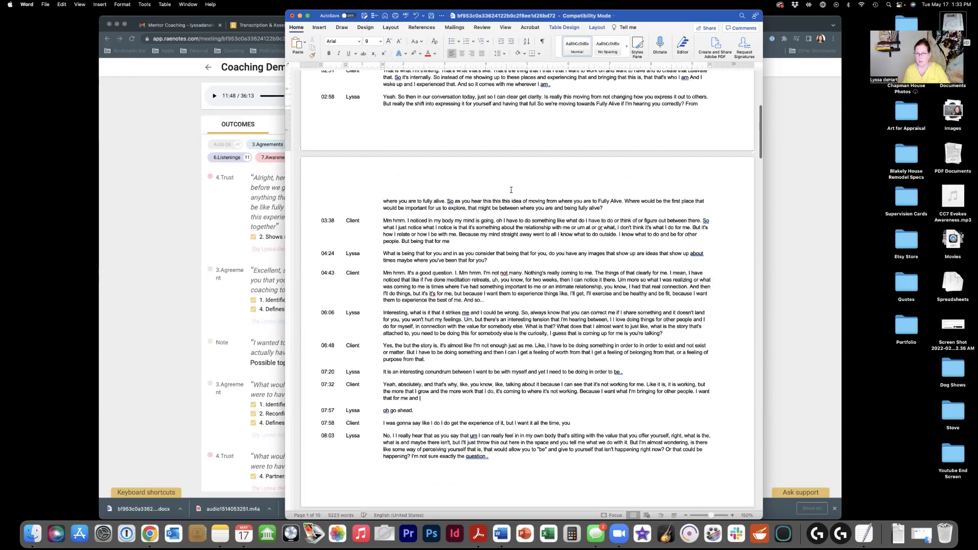
scroll(511, 190, up, 8)
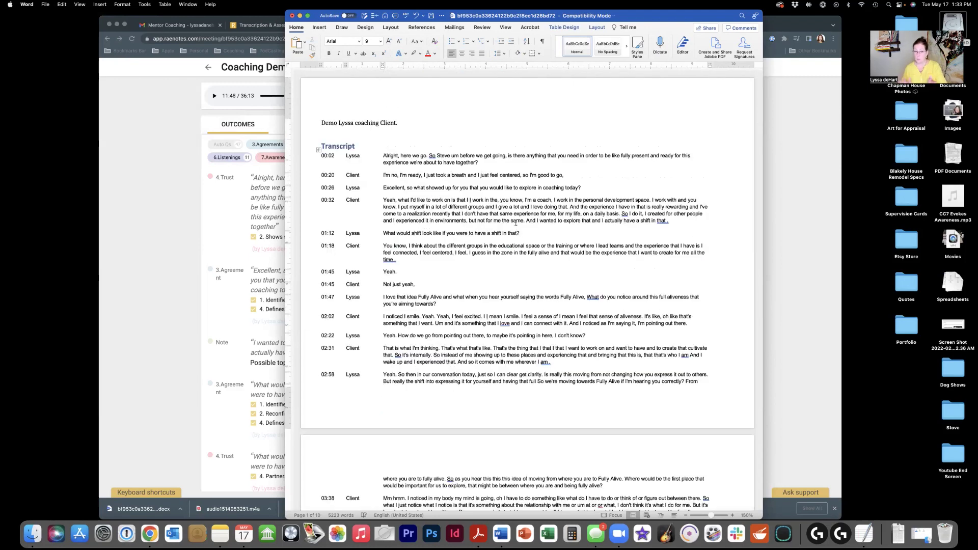